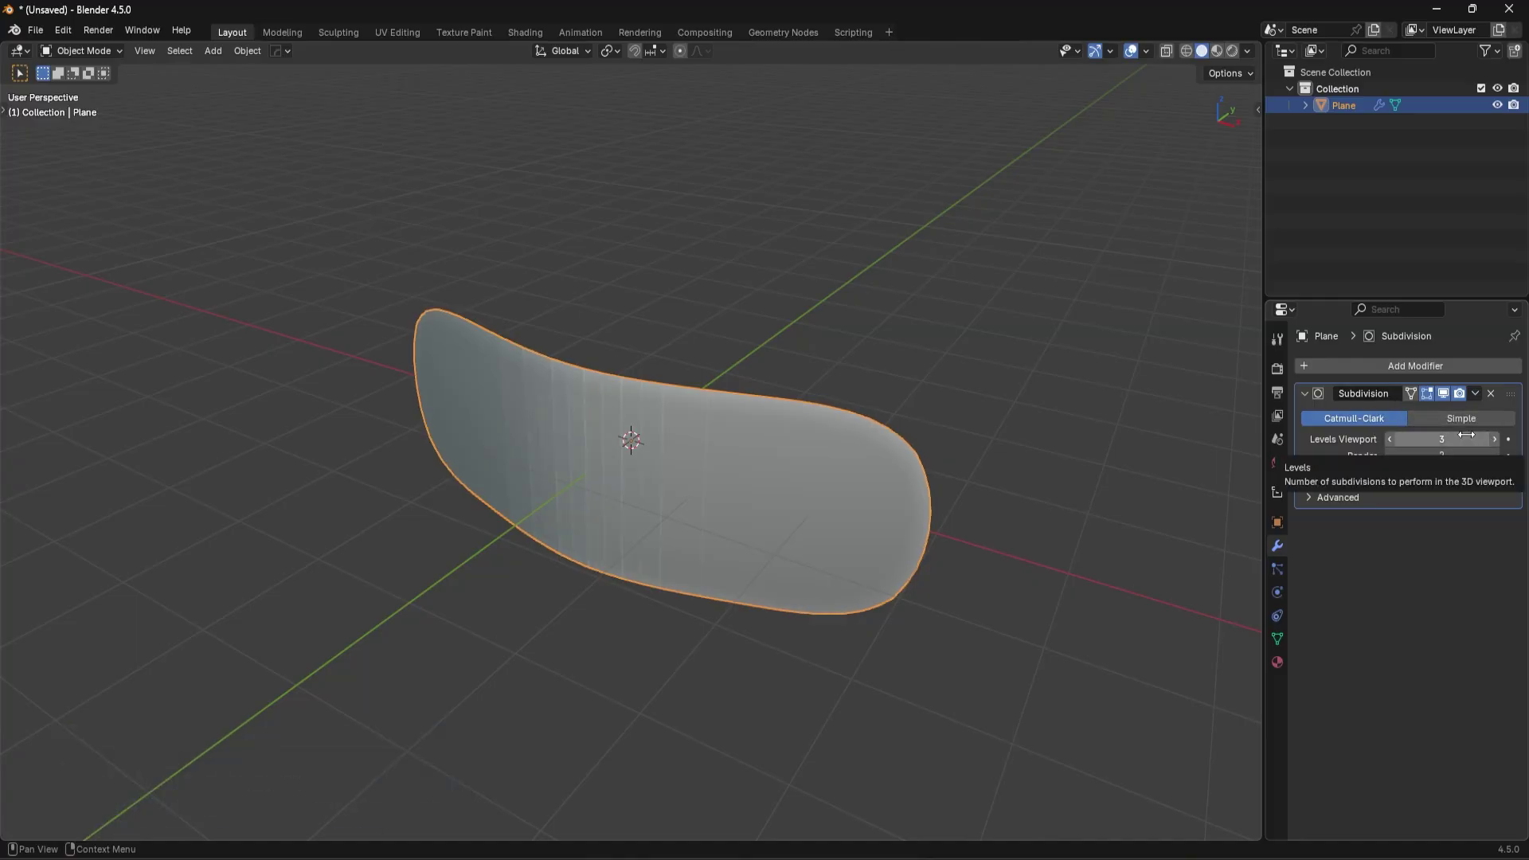
Step: Reduce the Subdivision modifier's viewport level to 2 and apply smooth shading to the curved plane
{"action": "left_click_drag", "start_coordinate": [1402, 446], "coordinate": [1371, 451]}
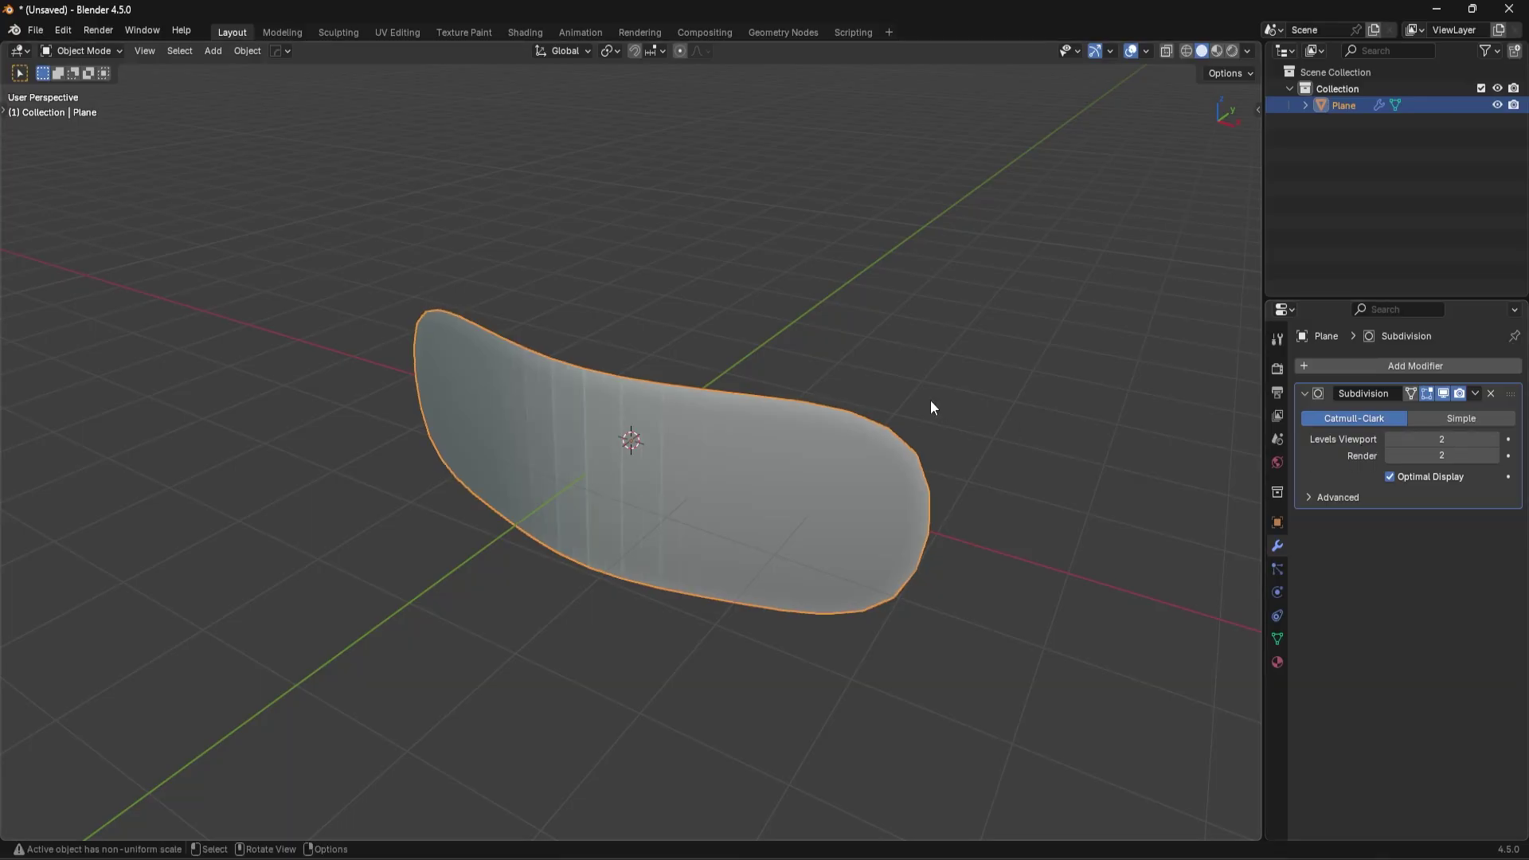
{"action": "right_click", "coordinate": [935, 357]}
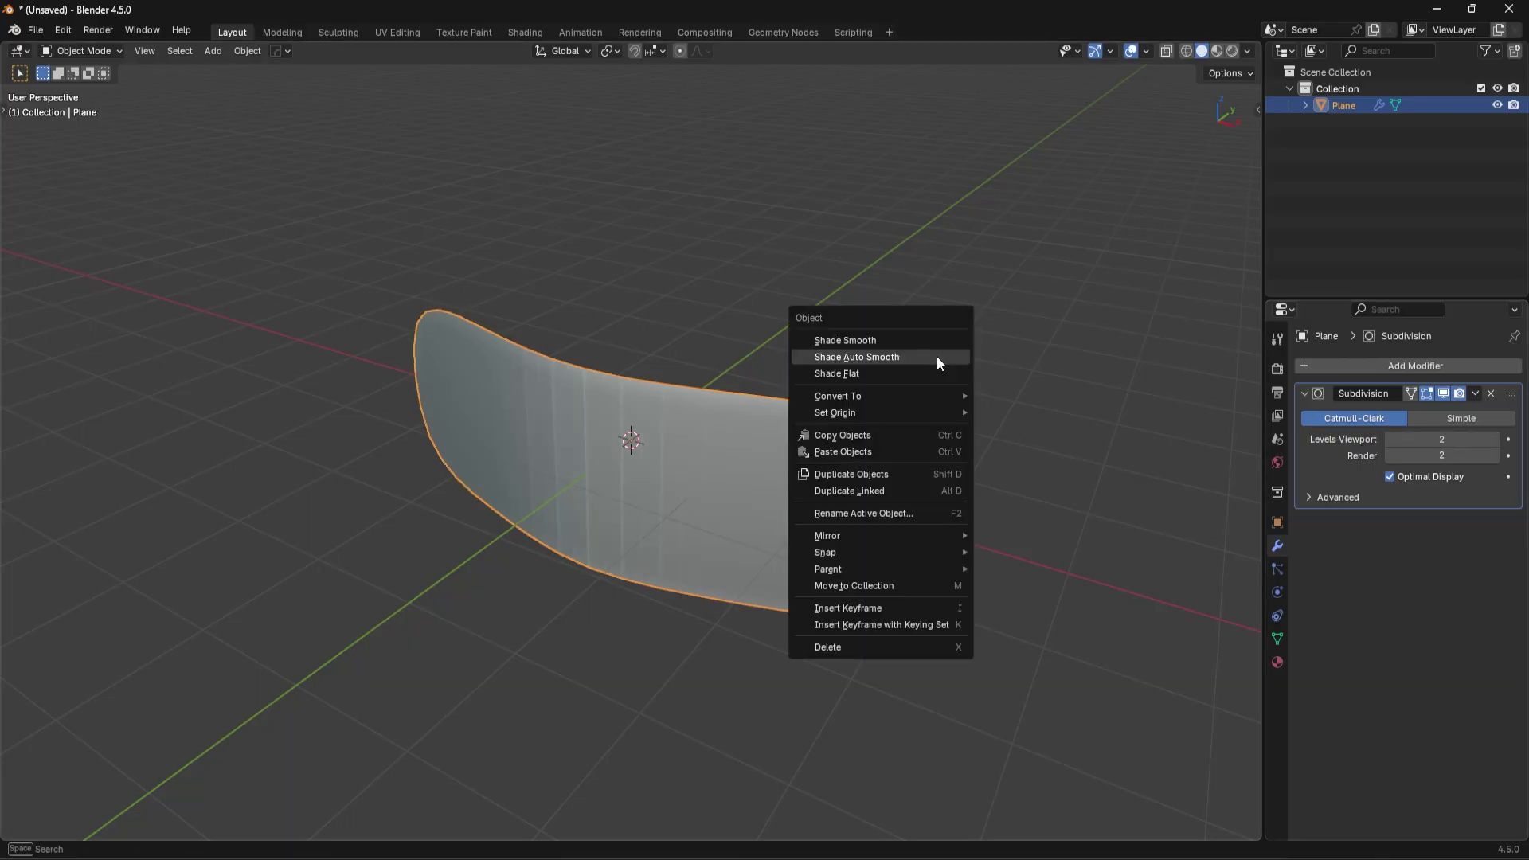
{"action": "left_click", "coordinate": [932, 345]}
Step: Try Shade Auto Smooth on the curved plane and undo it
{"action": "right_click", "coordinate": [988, 381]}
{"action": "left_click", "coordinate": [989, 376]}
{"action": "right_click", "coordinate": [910, 429]}
{"action": "left_click", "coordinate": [912, 447]}
{"action": "key", "text": "ctrl+z"}
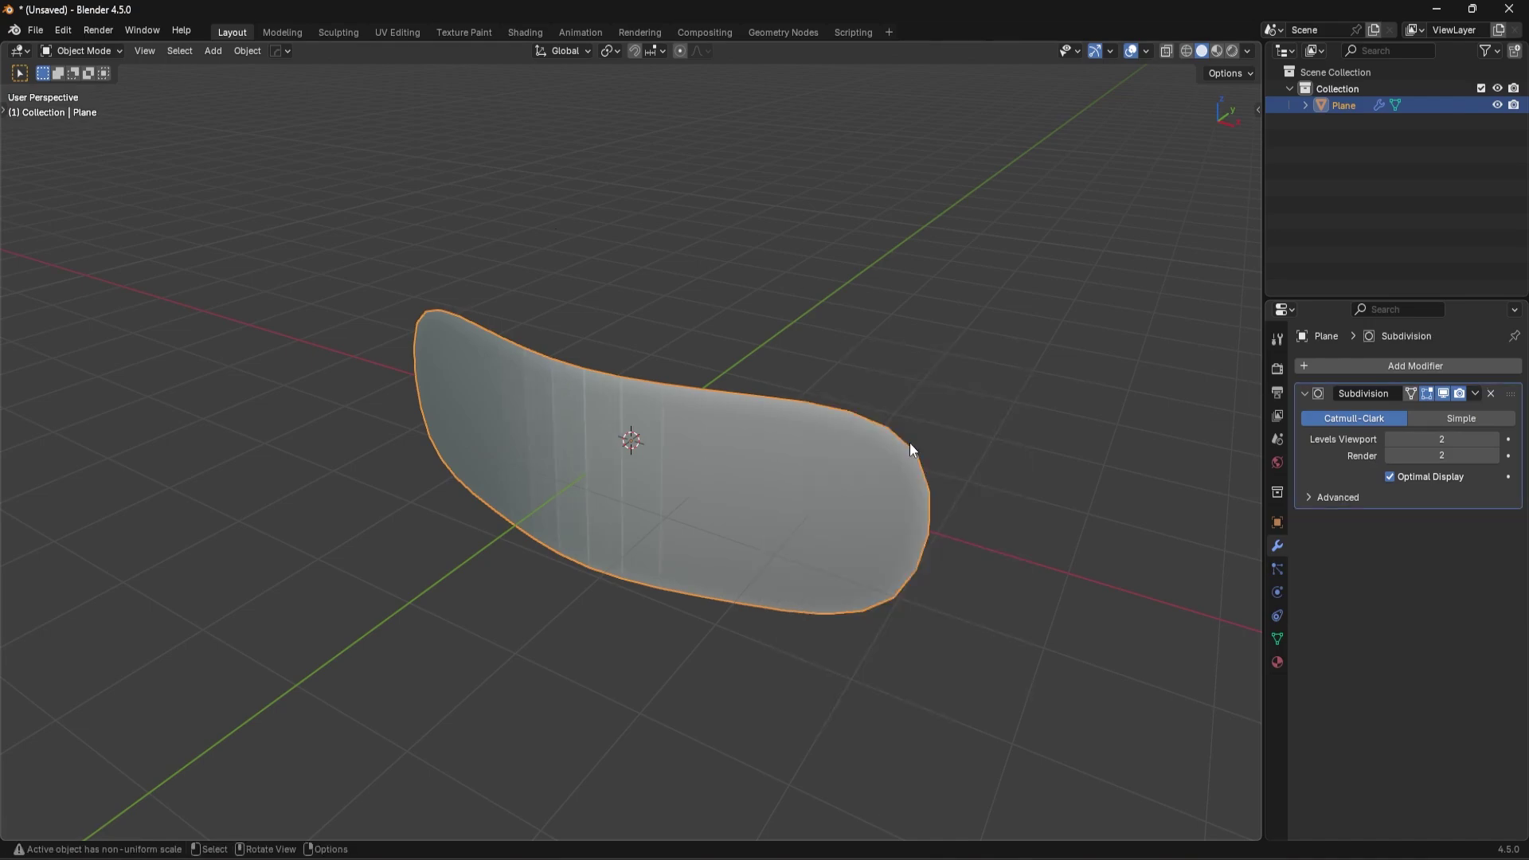
Step: Shade the curved plane smooth
{"action": "right_click", "coordinate": [914, 436]}
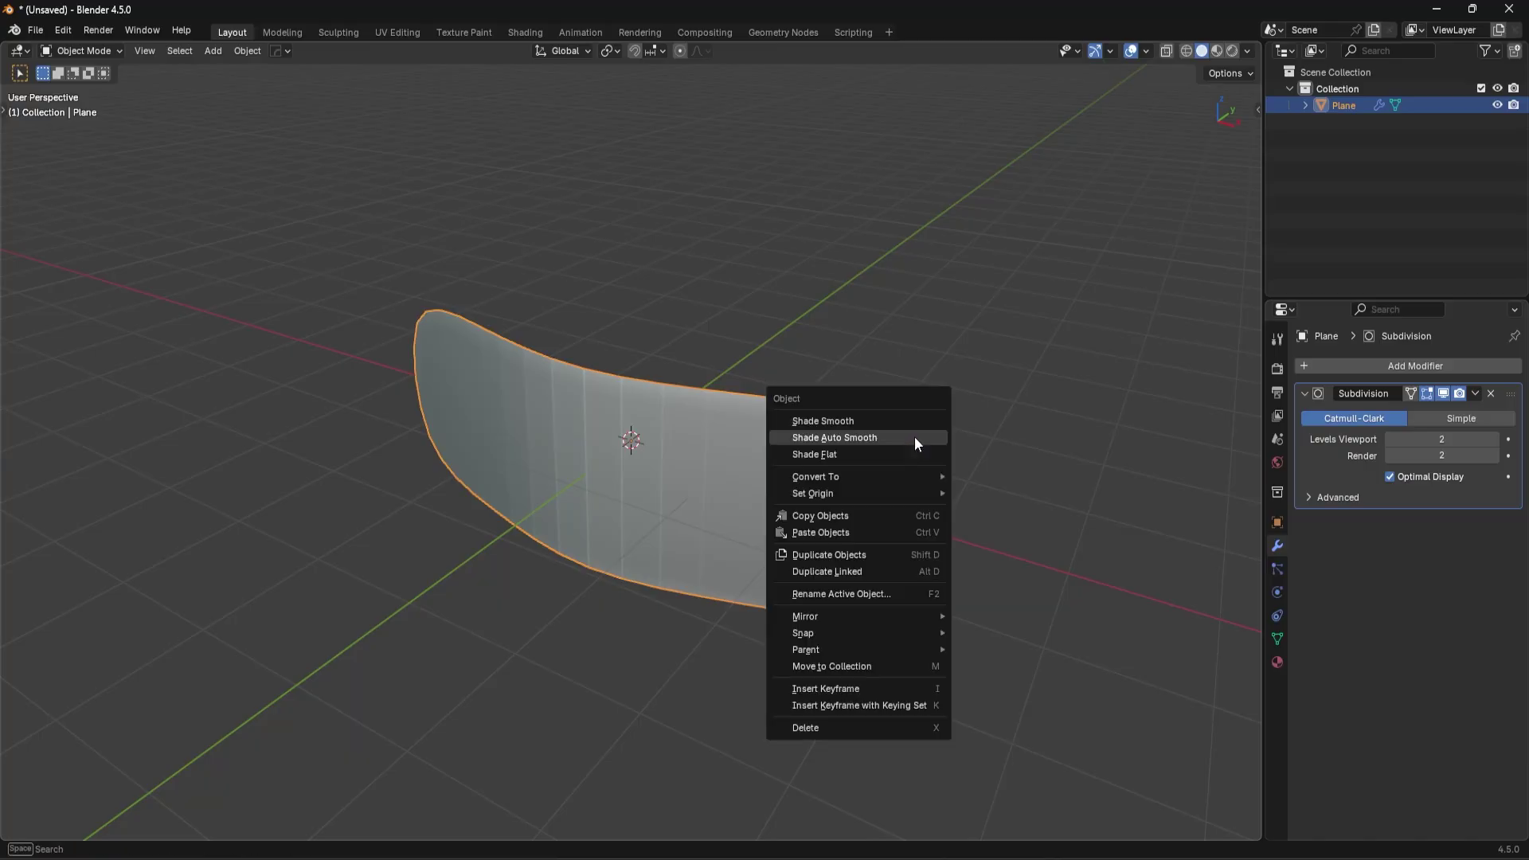
{"action": "left_click", "coordinate": [911, 419]}
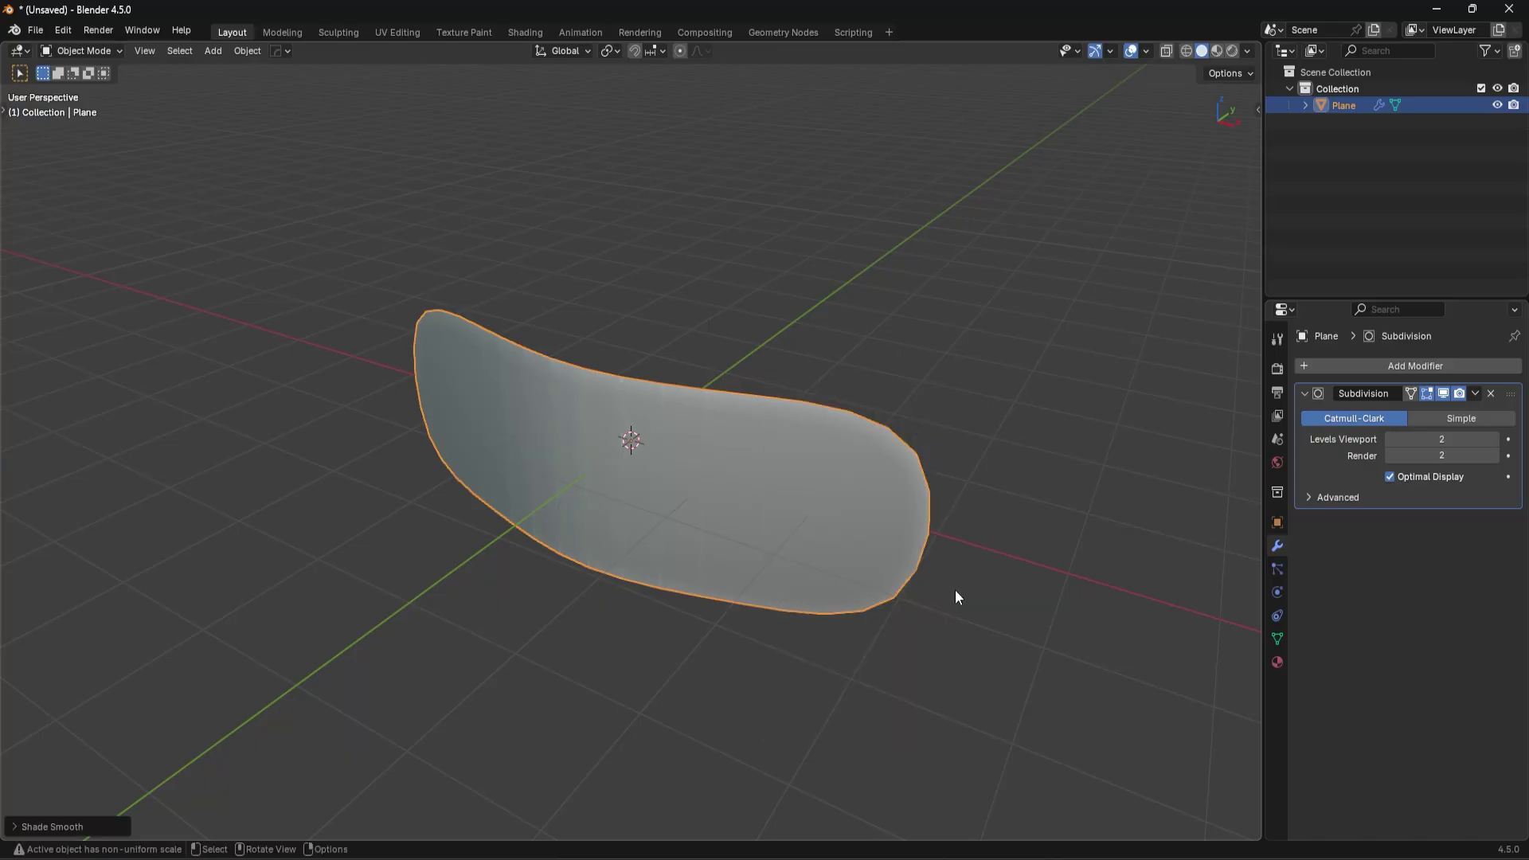
{"action": "right_click", "coordinate": [731, 423]}
Step: In Edit Mode, crease the plane's left end edge and the adjoining top edge with a factor of 1
{"action": "middle_click_drag", "start_coordinate": [618, 385], "coordinate": [671, 383]}
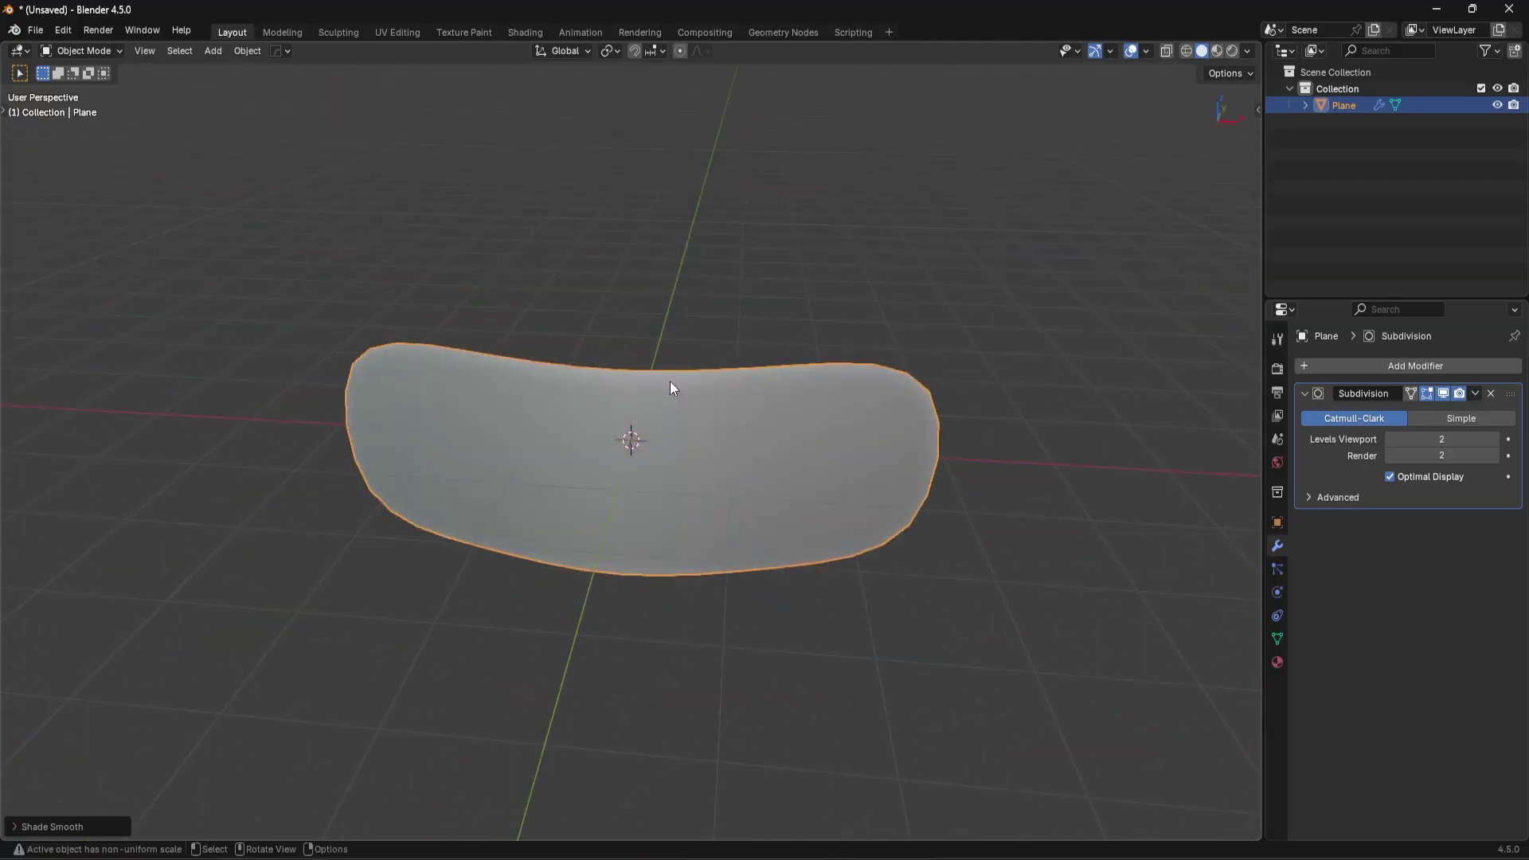
{"action": "key", "text": "ctrl+Tab"}
{"action": "left_click", "coordinate": [680, 478]}
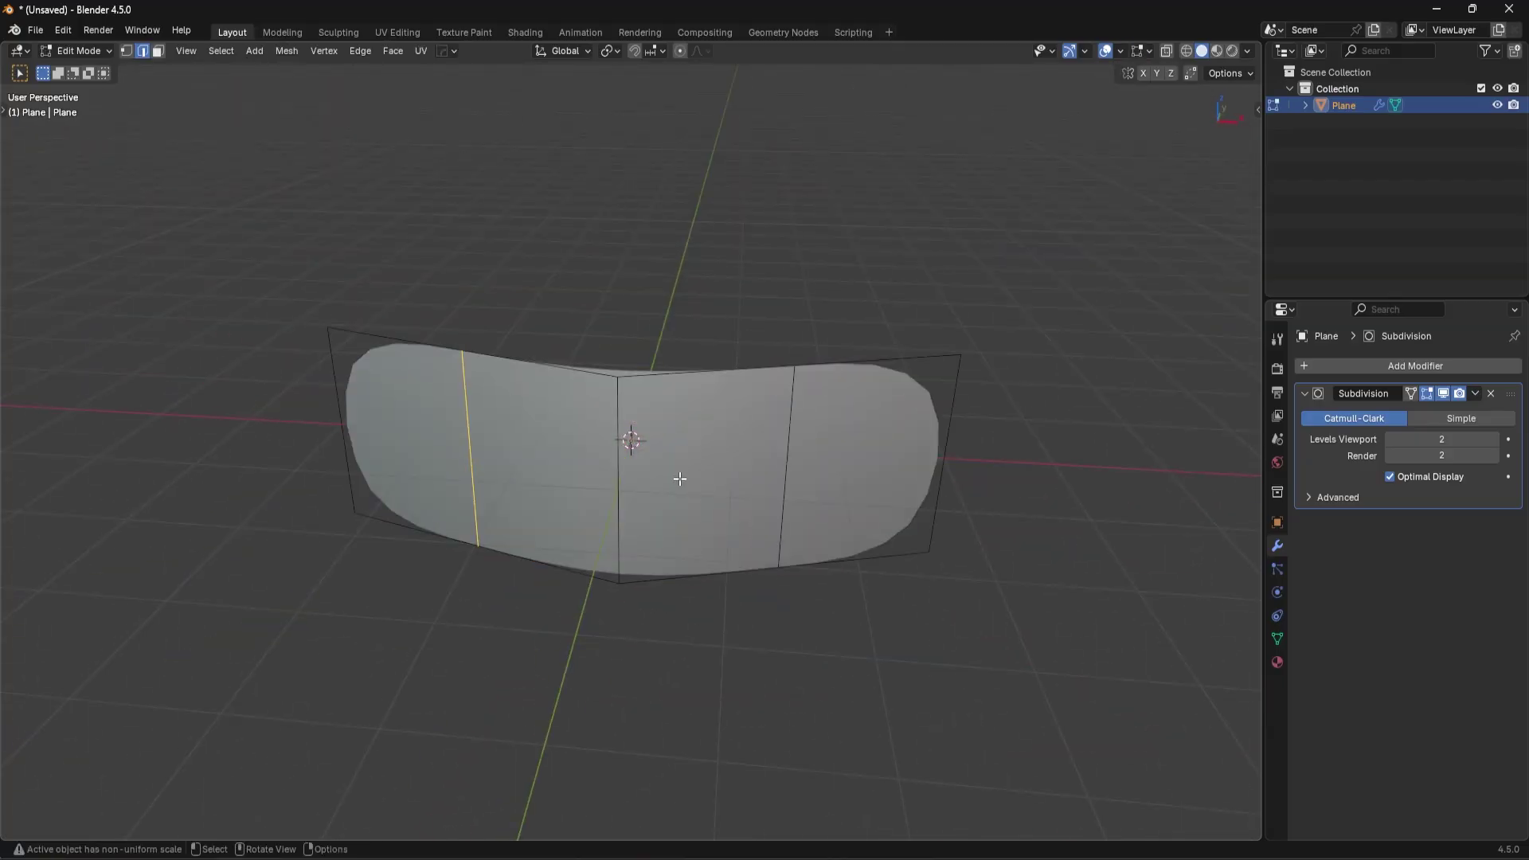
{"action": "scroll", "coordinate": [382, 398], "scroll_direction": "up", "scroll_amount": 2}
{"action": "middle_click_drag", "start_coordinate": [306, 359], "coordinate": [449, 307], "text": "shift"}
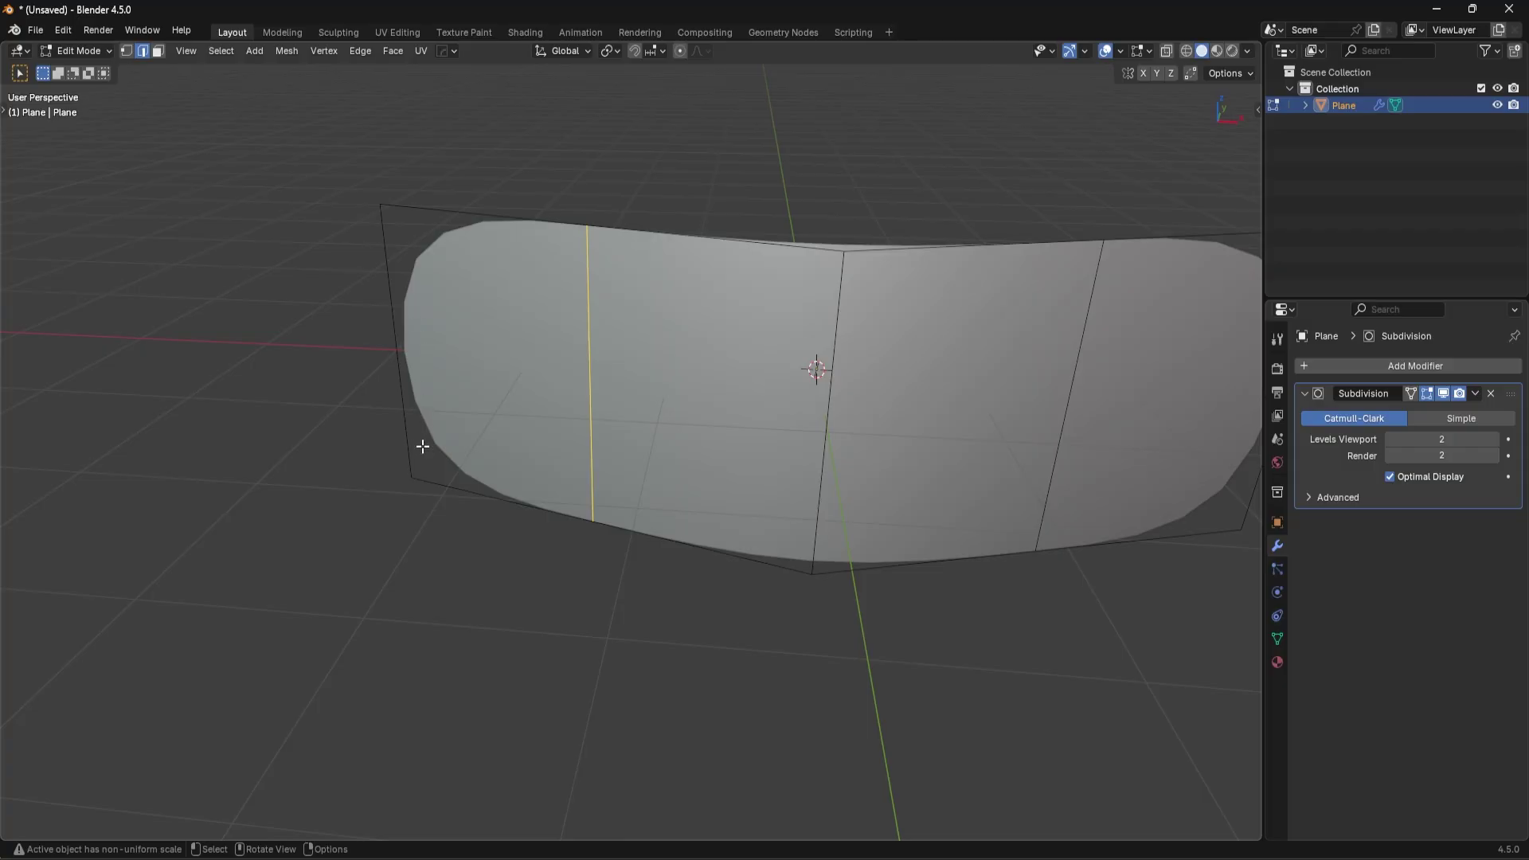
{"action": "left_click", "coordinate": [389, 280]}
{"action": "left_click", "coordinate": [483, 250], "text": "shift"}
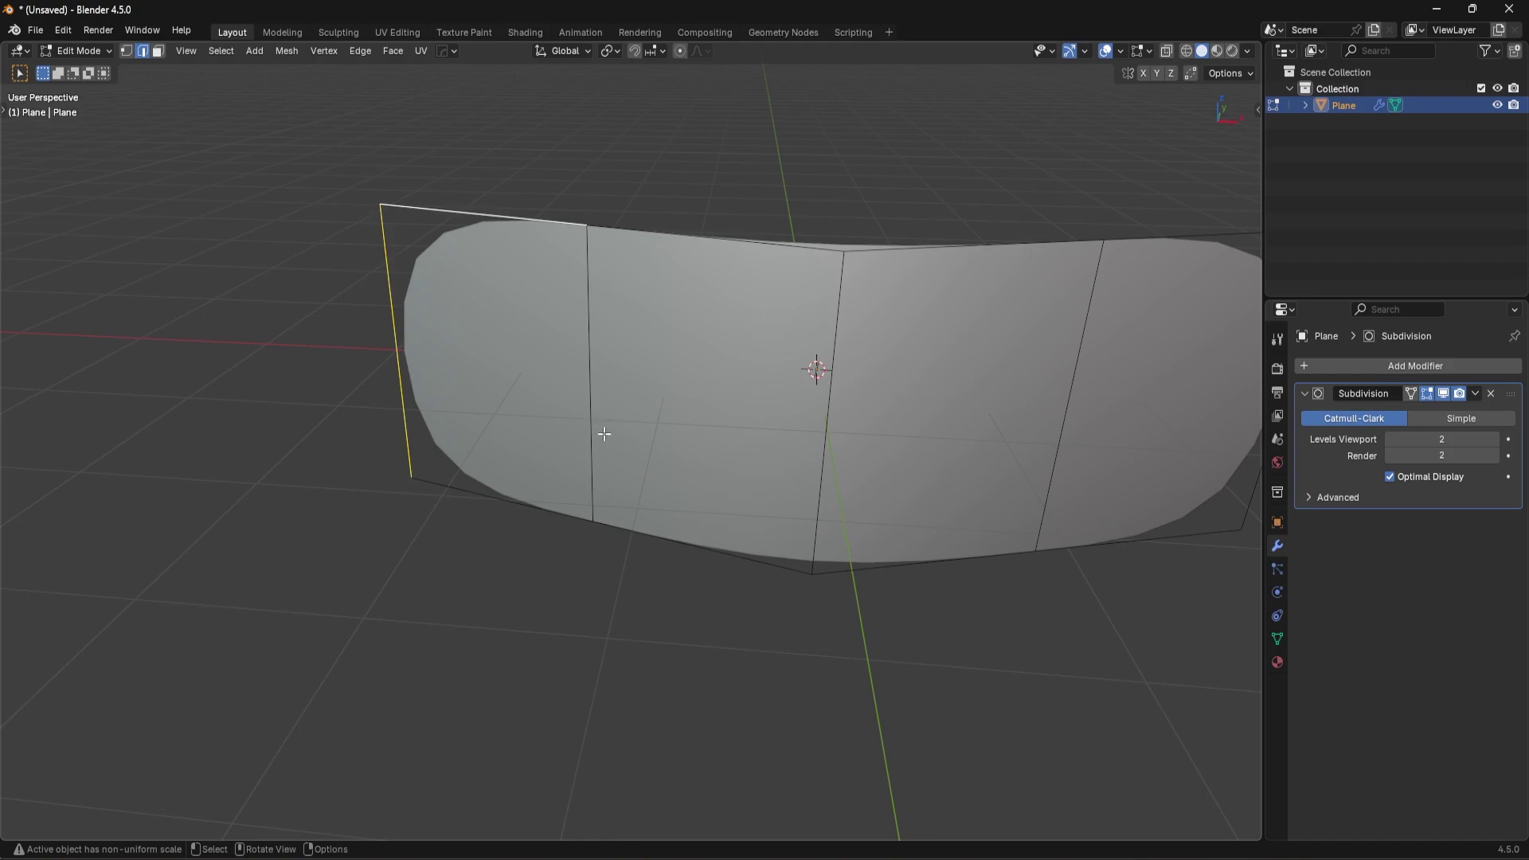
{"action": "key", "text": "shift+e"}
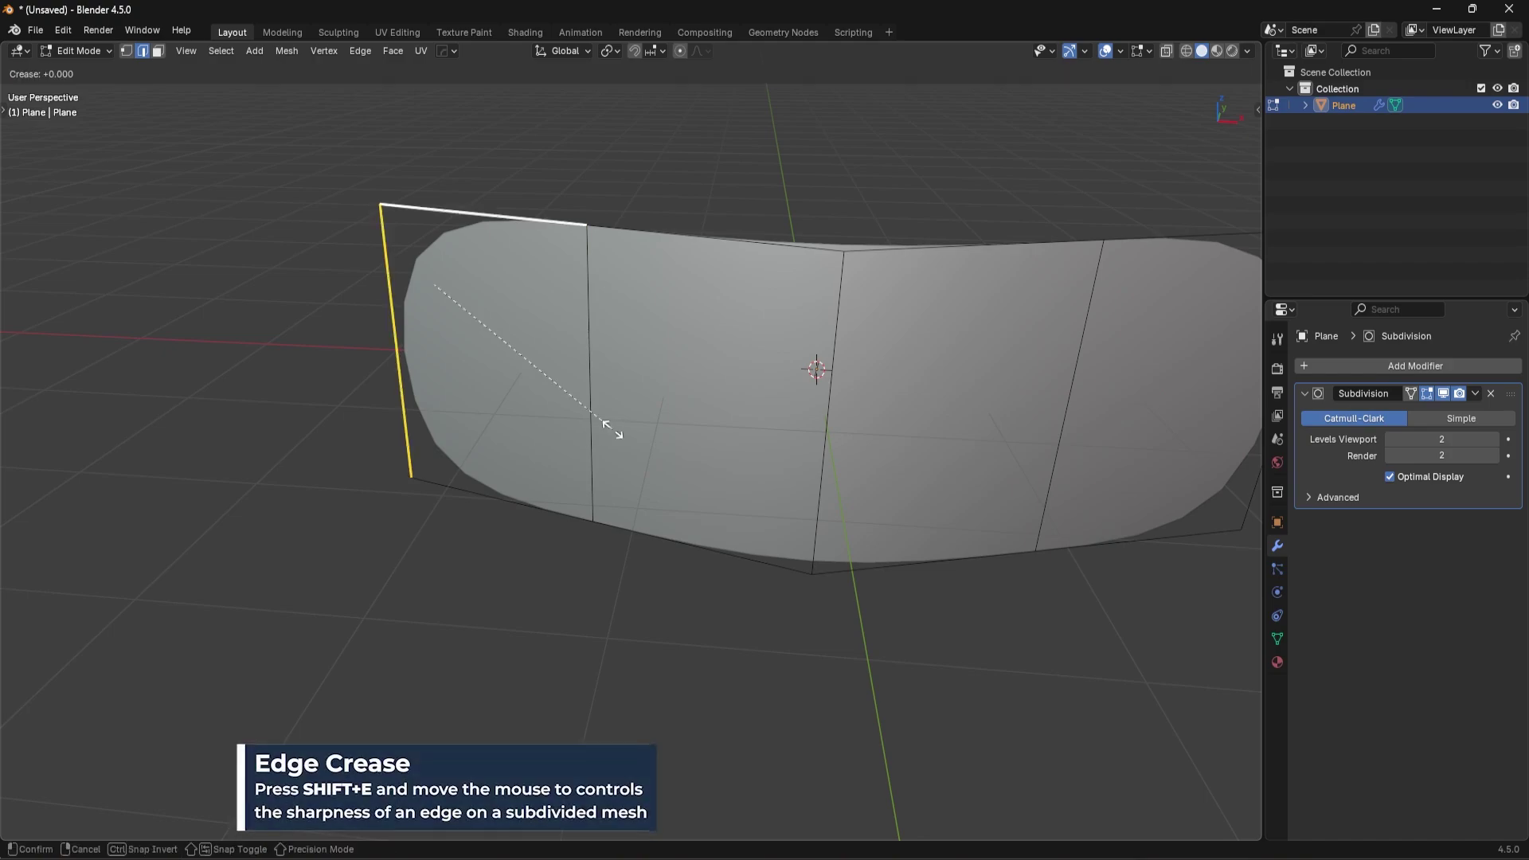
{"action": "left_click", "coordinate": [826, 488]}
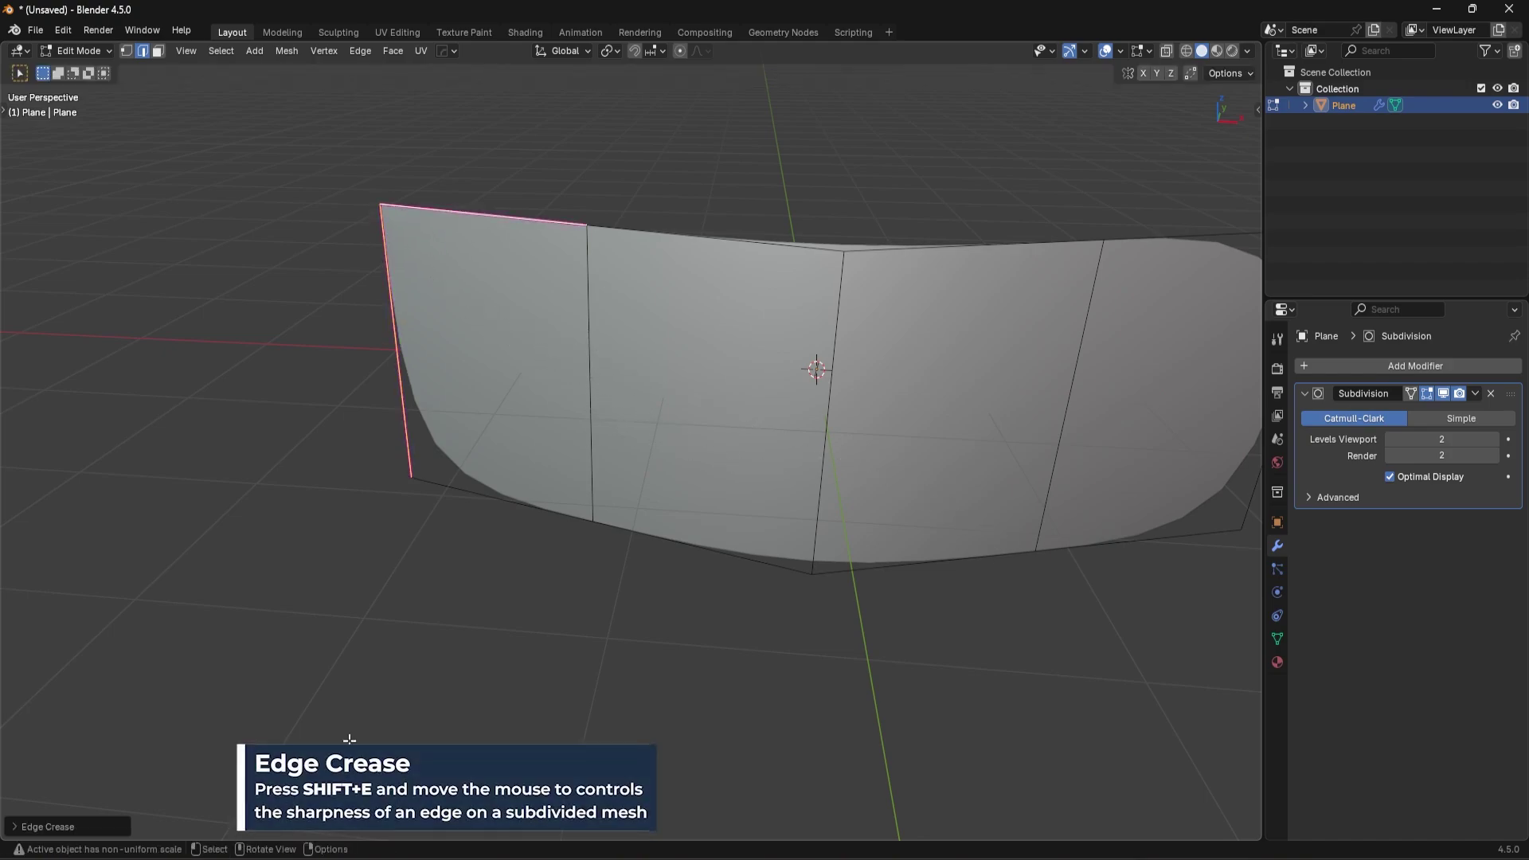
{"action": "left_click", "coordinate": [68, 828]}
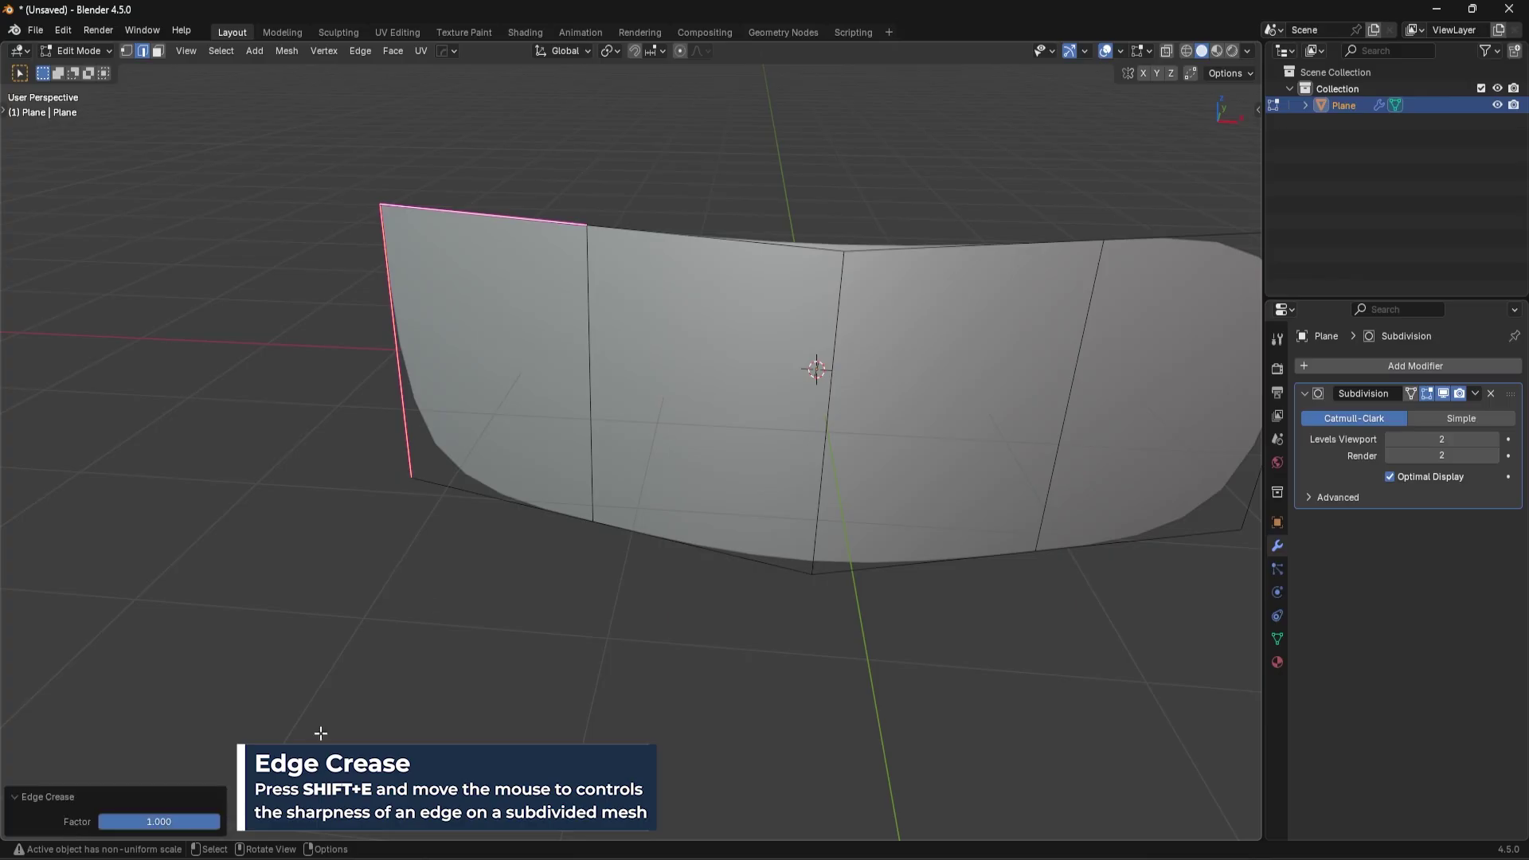
Step: Crease the bottom-left edge and the three outer edges of the right end with factor 1, and return to Object Mode
{"action": "scroll", "coordinate": [762, 451], "scroll_direction": "down", "scroll_amount": 3}
{"action": "left_click", "coordinate": [510, 469]}
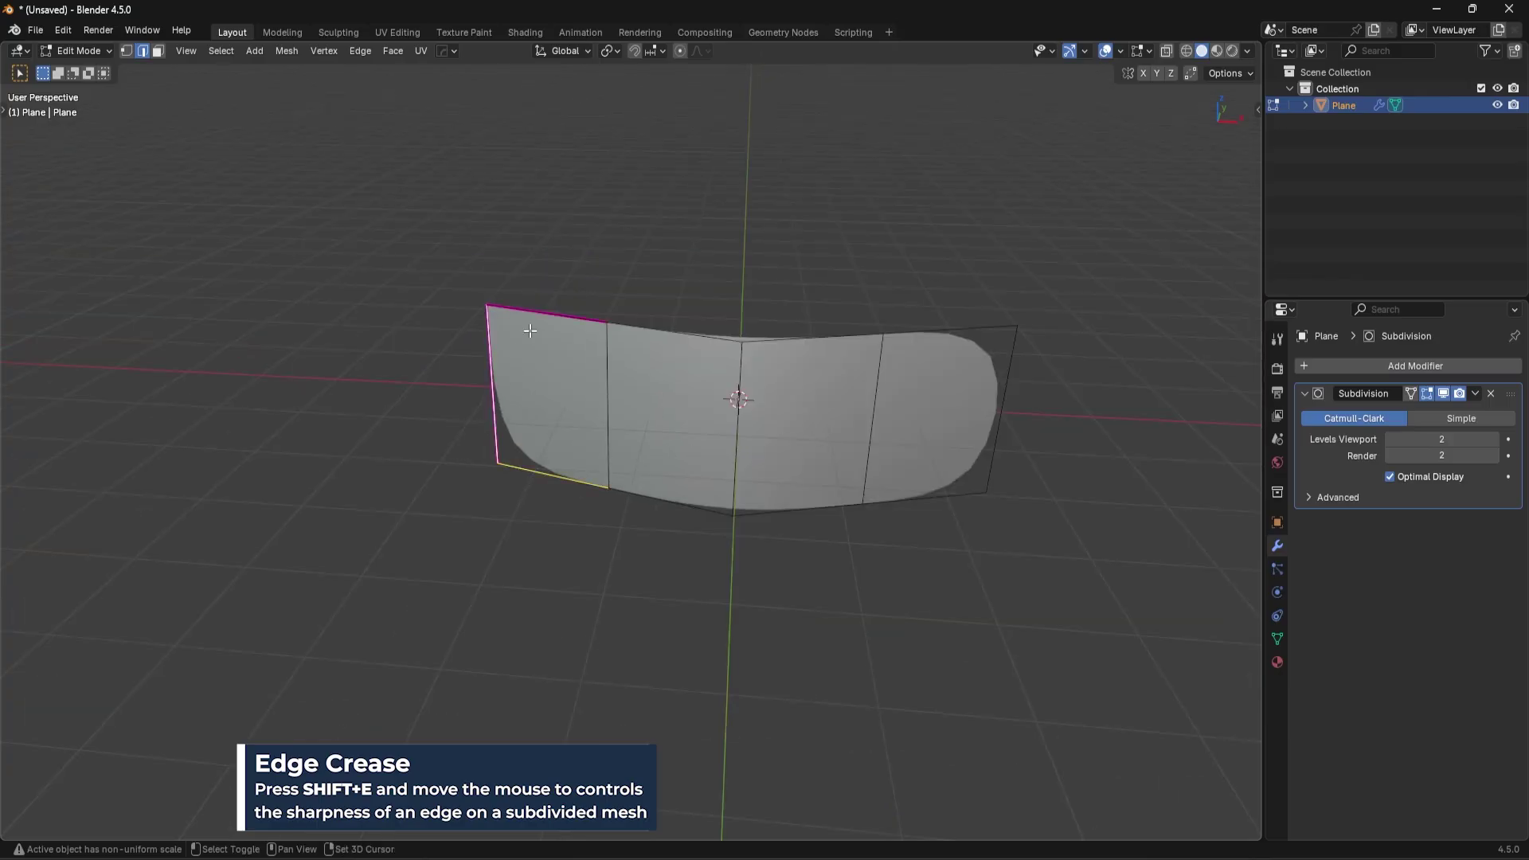
{"action": "left_click", "coordinate": [940, 335], "text": "shift"}
{"action": "left_click", "coordinate": [999, 372], "text": "shift"}
{"action": "left_click", "coordinate": [924, 500], "text": "shift"}
{"action": "key", "text": "shift+e"}
{"action": "left_click", "coordinate": [928, 645]}
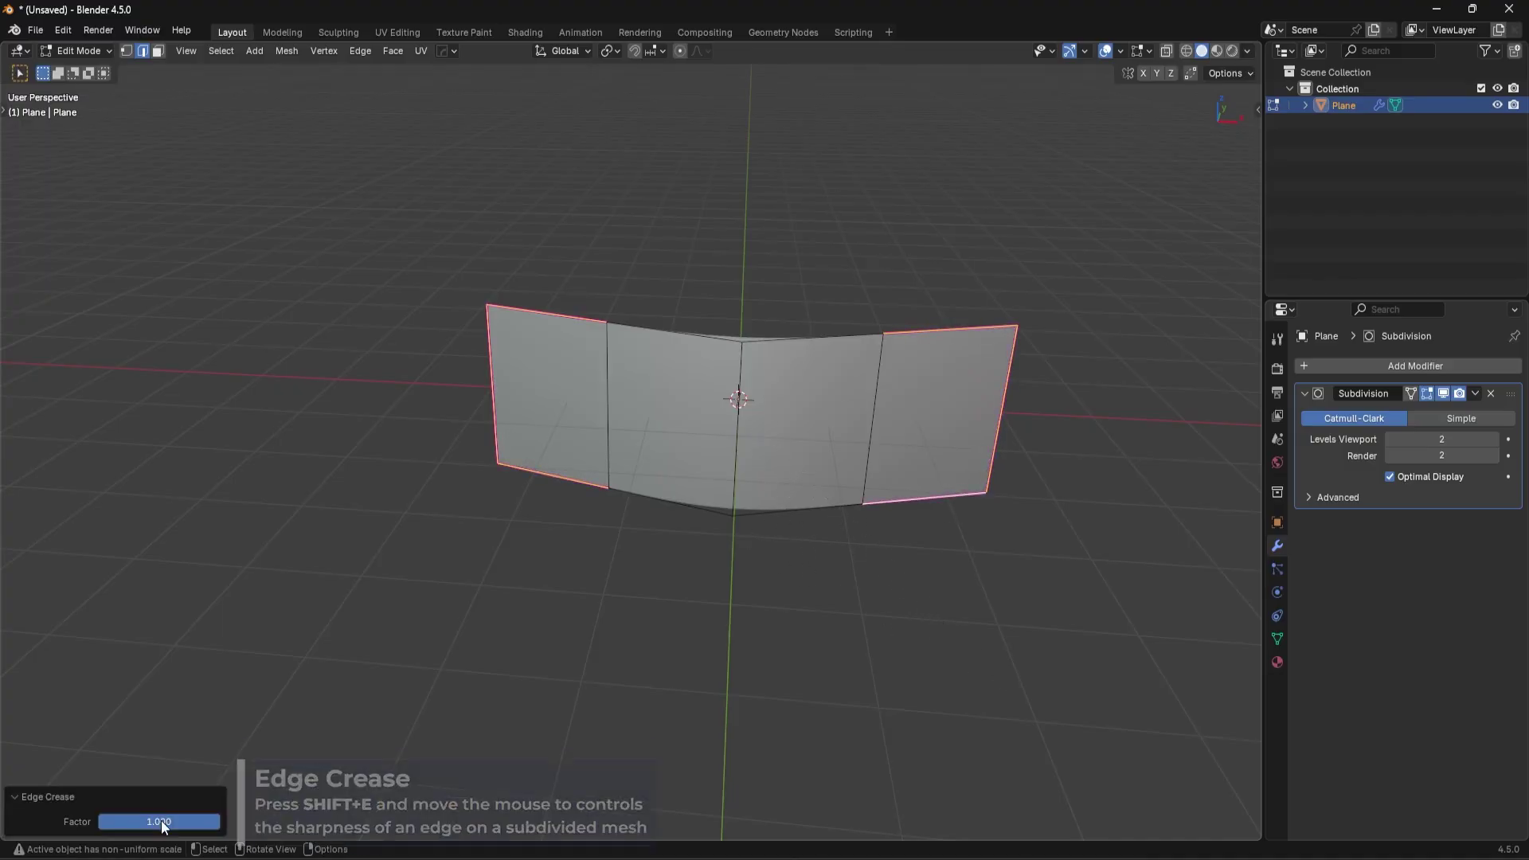
{"action": "key", "text": "Tab"}
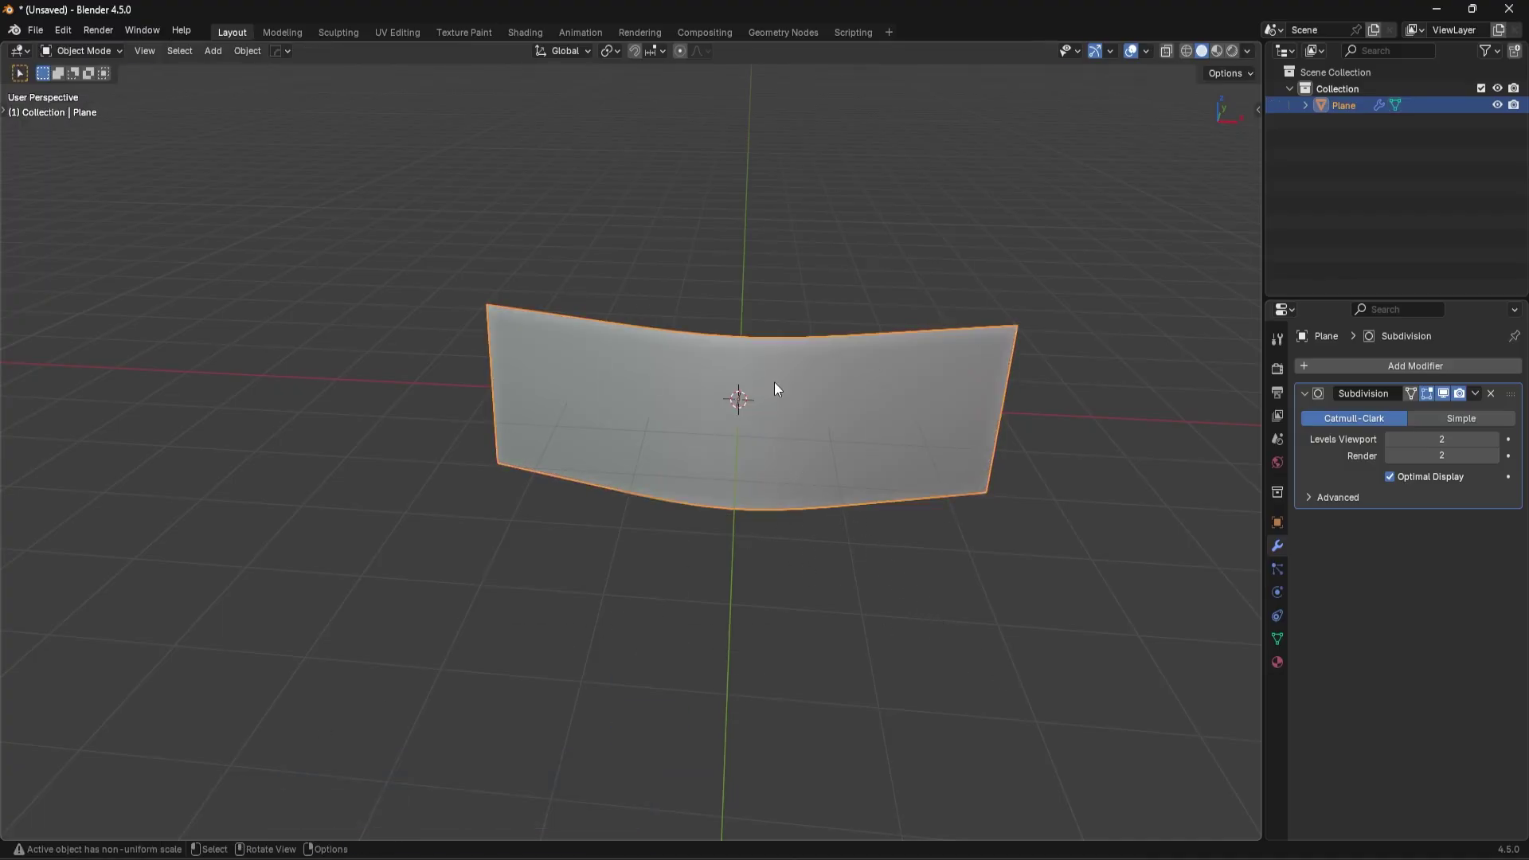
Step: Move the plane's middle vertical edge about 0.229 m along global Y to soften the curve, and return to Object Mode
{"action": "middle_click_drag", "start_coordinate": [775, 382], "coordinate": [743, 390]}
{"action": "scroll", "coordinate": [644, 390], "scroll_direction": "up", "scroll_amount": 3}
{"action": "middle_click_drag", "start_coordinate": [494, 322], "coordinate": [470, 255]}
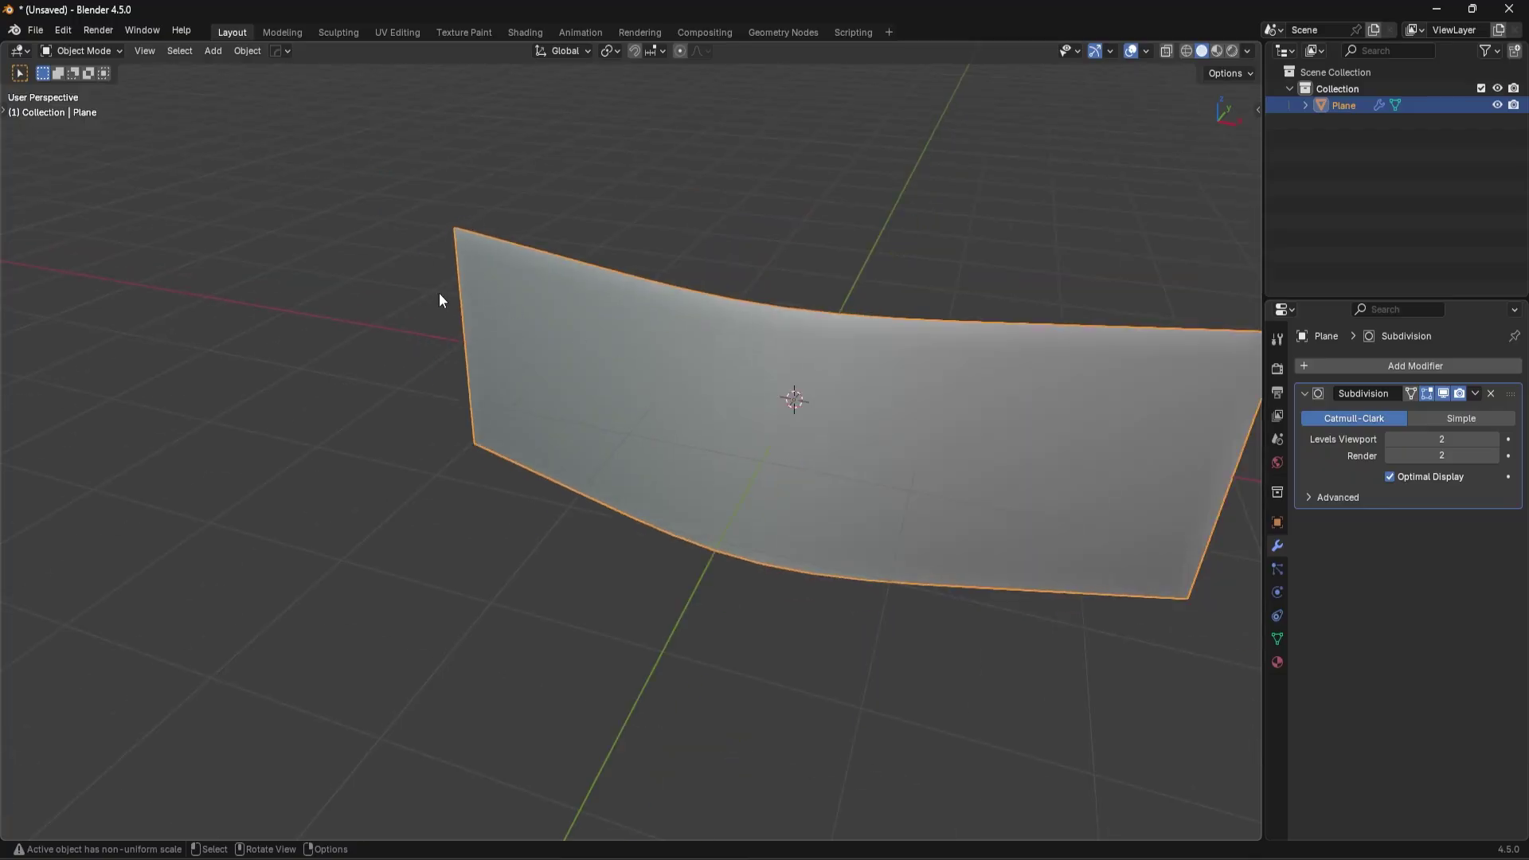
{"action": "middle_click_drag", "start_coordinate": [751, 410], "coordinate": [734, 467]}
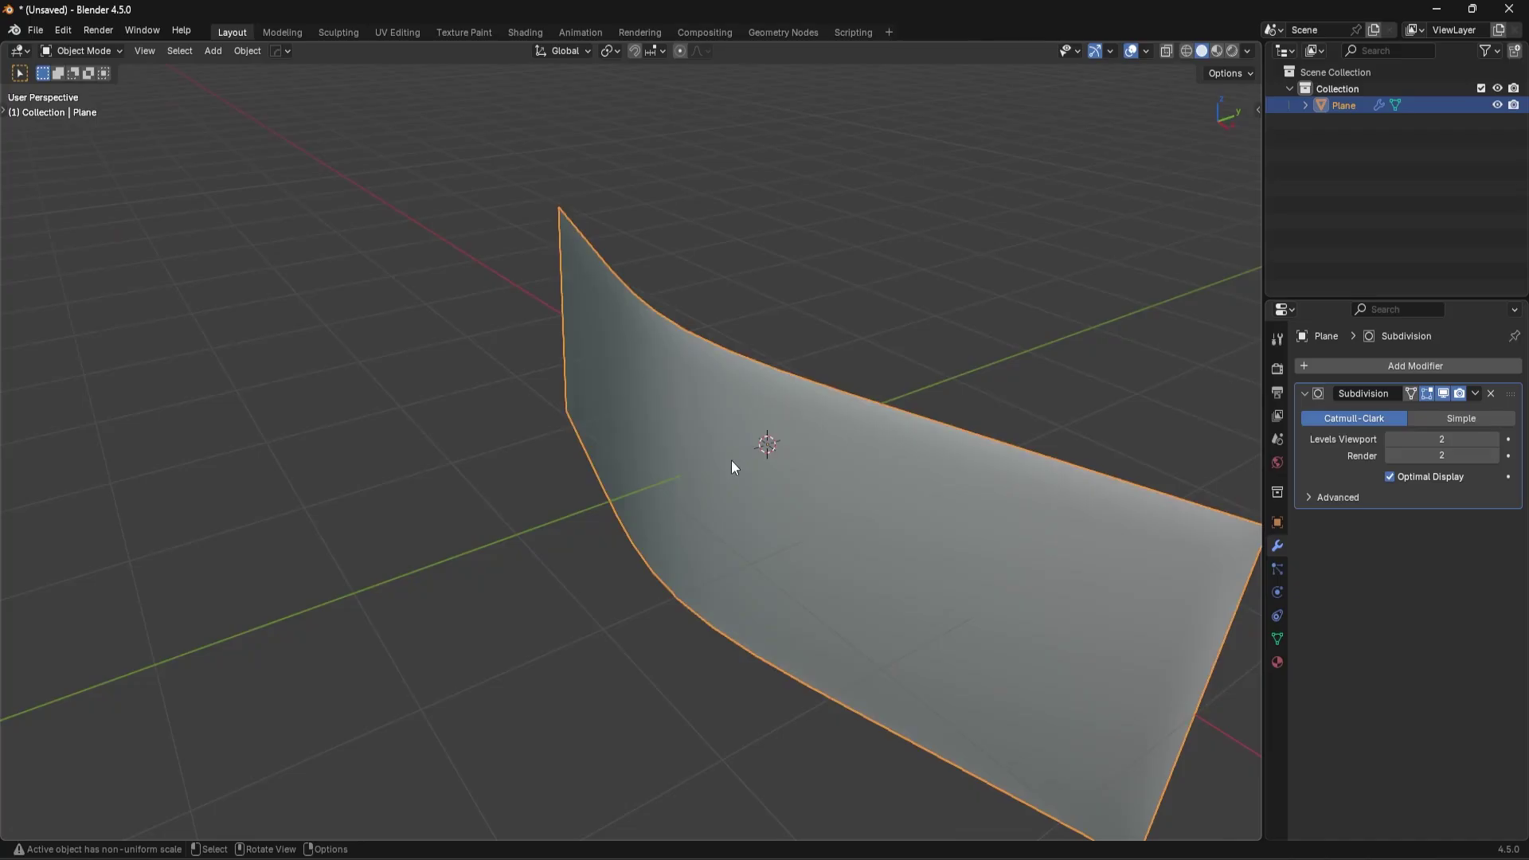
{"action": "key", "text": "Tab"}
{"action": "key", "text": "ctrl+Tab"}
{"action": "left_click", "coordinate": [706, 591]}
{"action": "left_click", "coordinate": [696, 459]}
{"action": "middle_click_drag", "start_coordinate": [695, 459], "coordinate": [709, 484]}
{"action": "key", "text": "g"}
{"action": "key", "text": "y"}
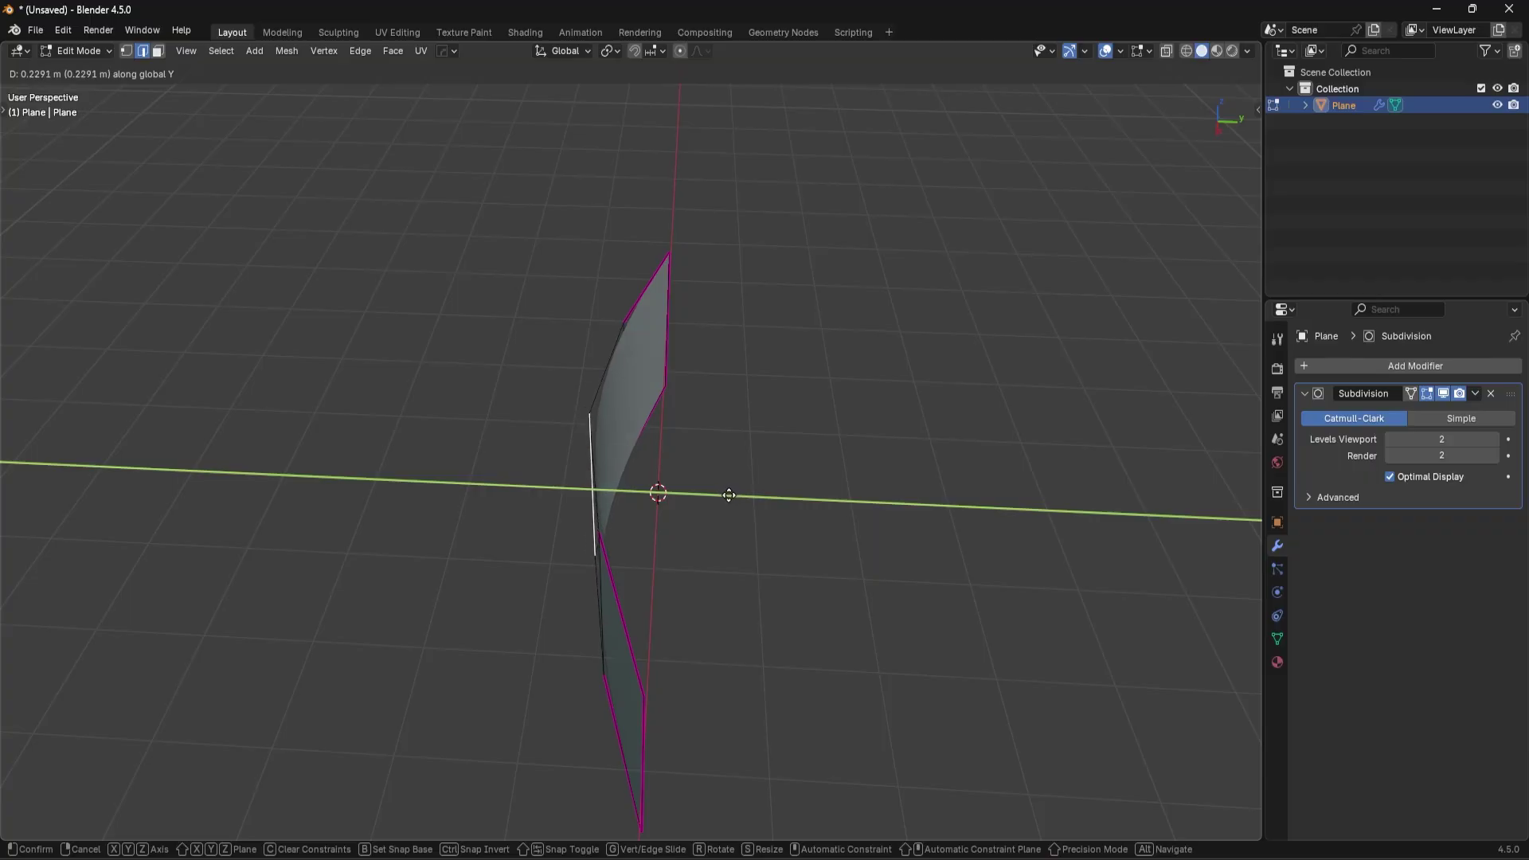
{"action": "left_click", "coordinate": [729, 495]}
{"action": "key", "text": "Tab"}
{"action": "middle_click_drag", "start_coordinate": [744, 264], "coordinate": [799, 389]}
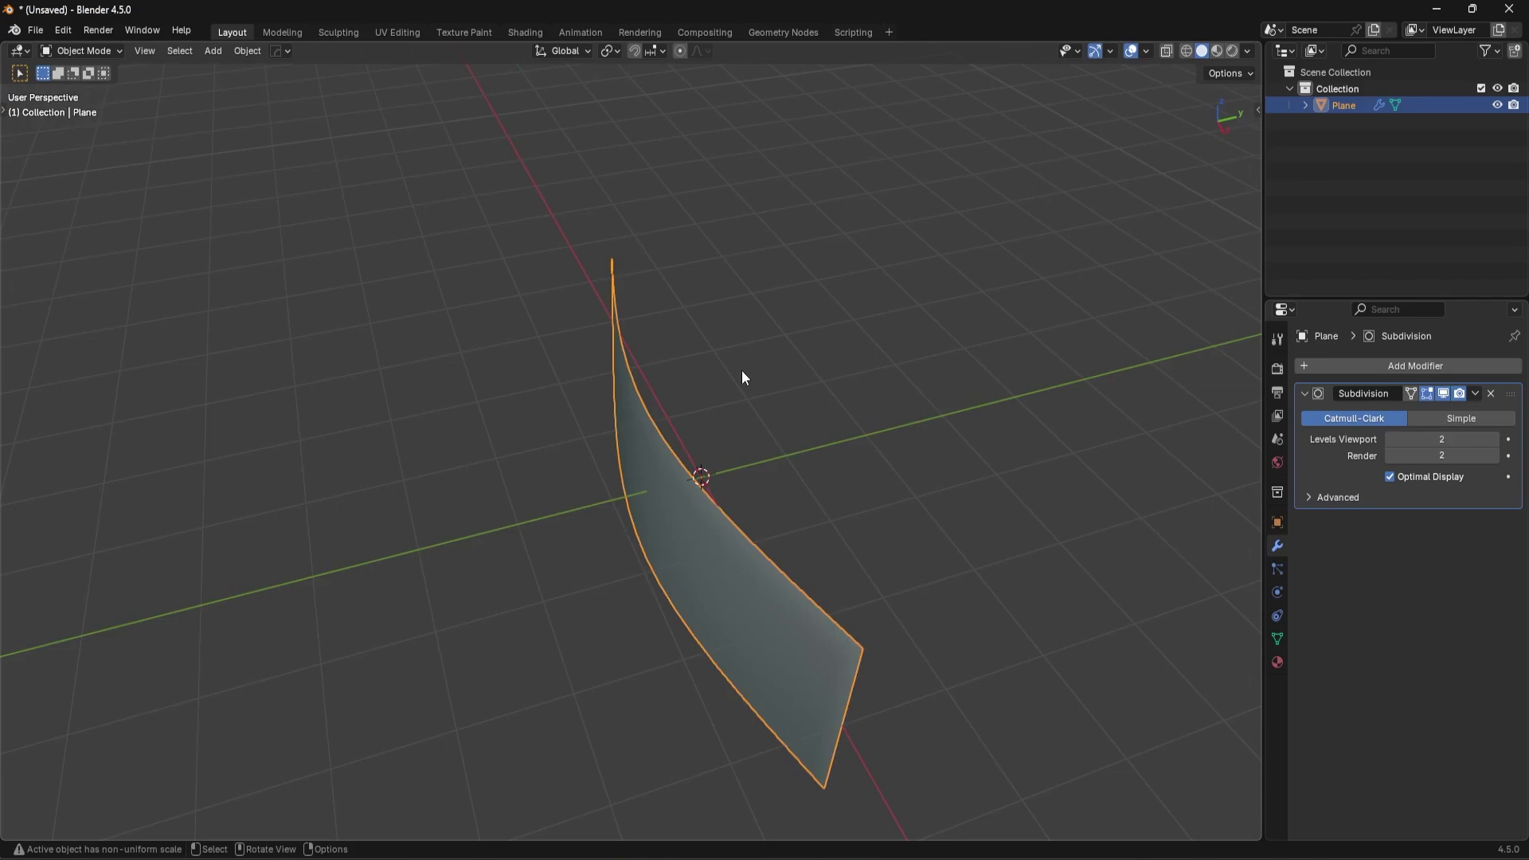
Step: Apply the Subdivision modifier to the curved plane
{"action": "middle_click_drag", "start_coordinate": [829, 514], "coordinate": [929, 485]}
{"action": "key", "text": "Tab"}
{"action": "left_click", "coordinate": [427, 437]}
{"action": "key", "text": "Tab"}
{"action": "left_click", "coordinate": [1477, 393]}
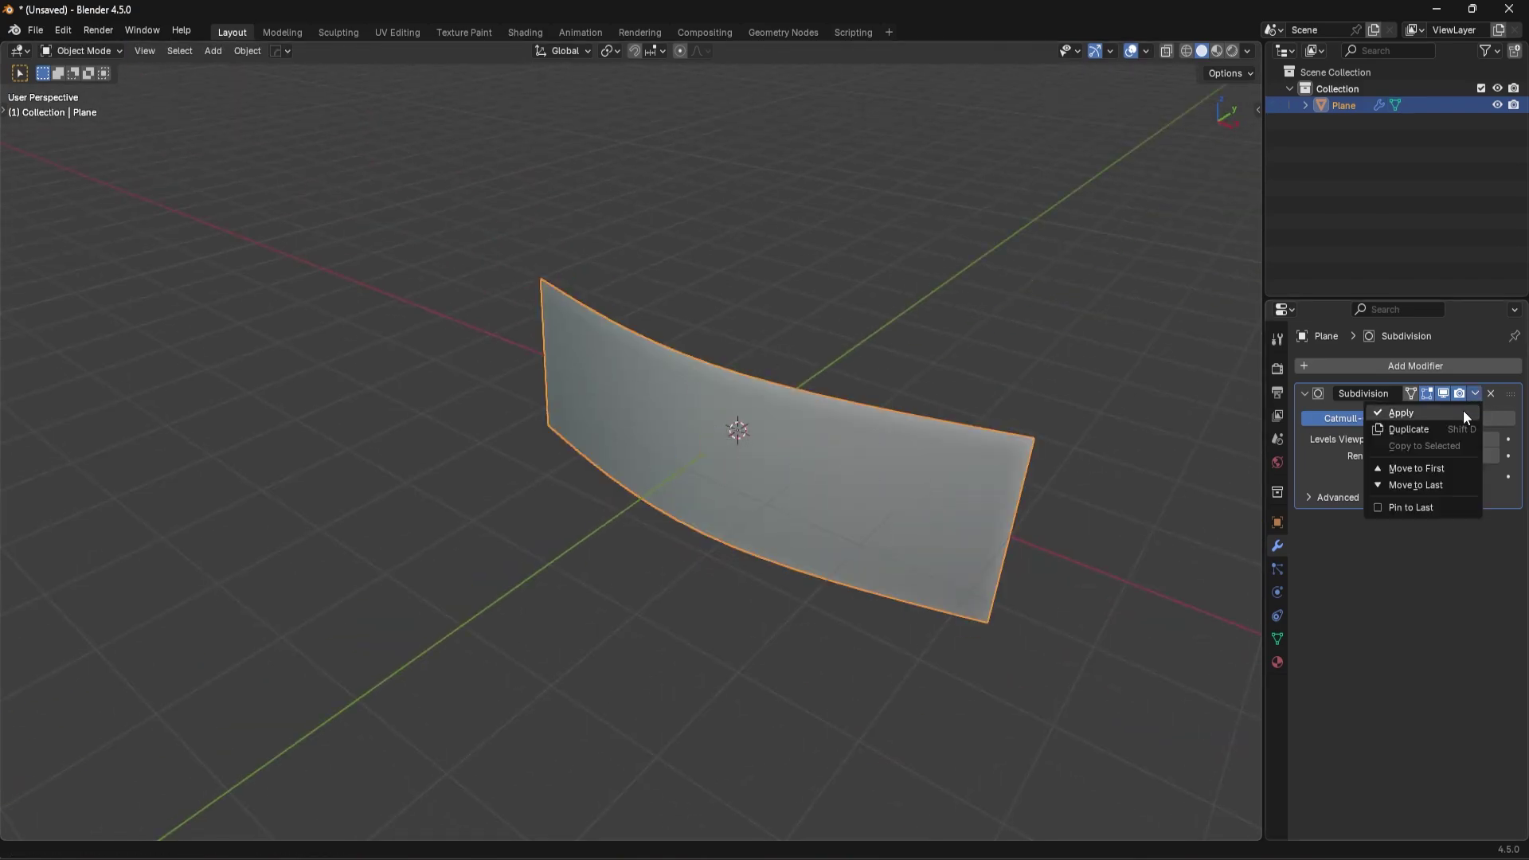
{"action": "left_click", "coordinate": [1464, 409]}
Step: Select the whole mesh in Edit Mode and run Limited Dissolve on it
{"action": "middle_click_drag", "start_coordinate": [496, 461], "coordinate": [879, 441]}
{"action": "key", "text": "Tab"}
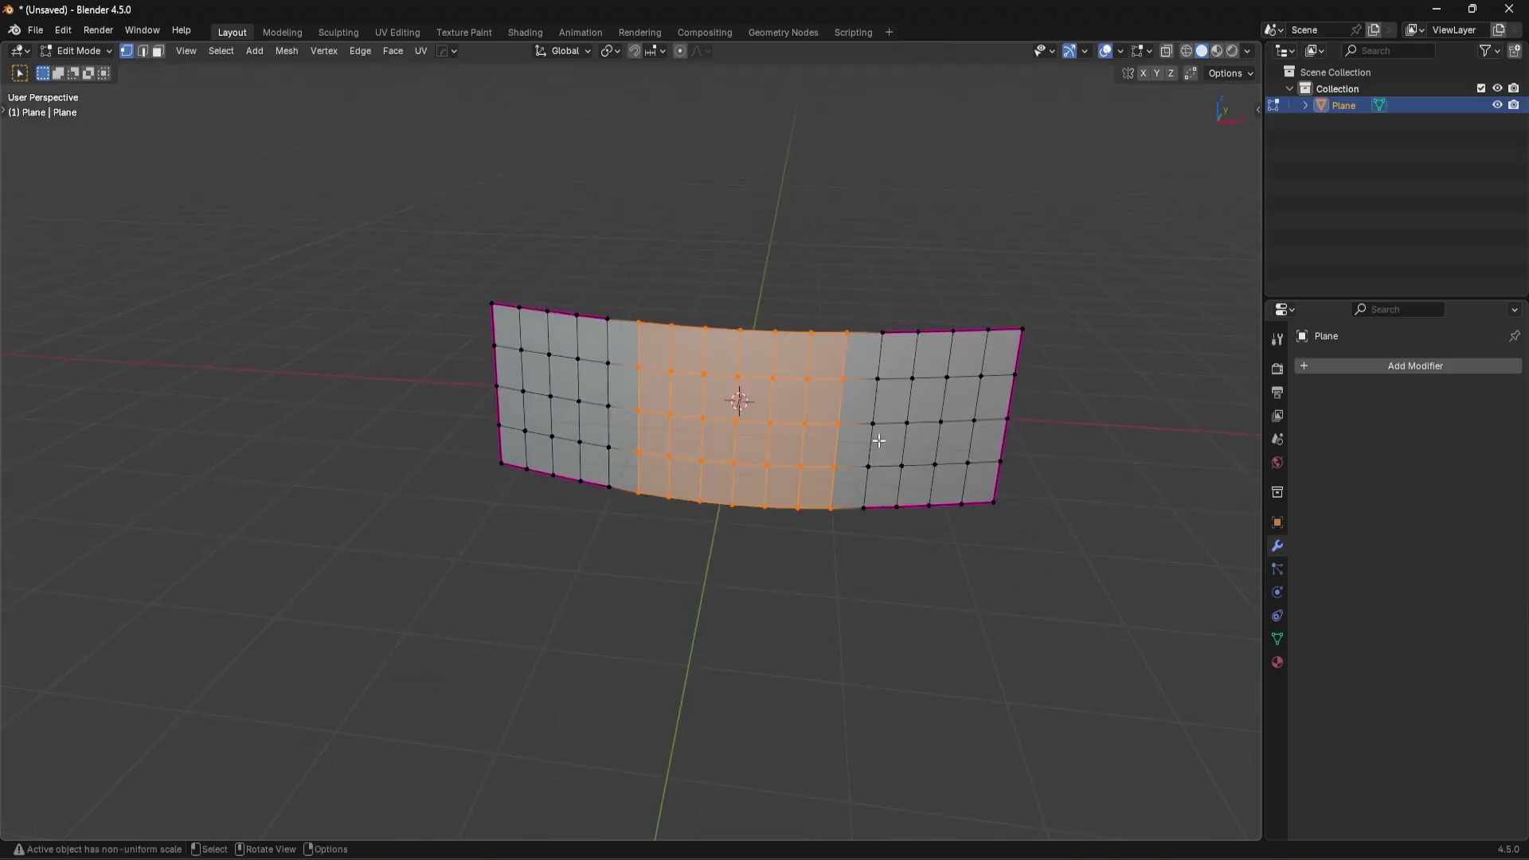
{"action": "key", "text": "a"}
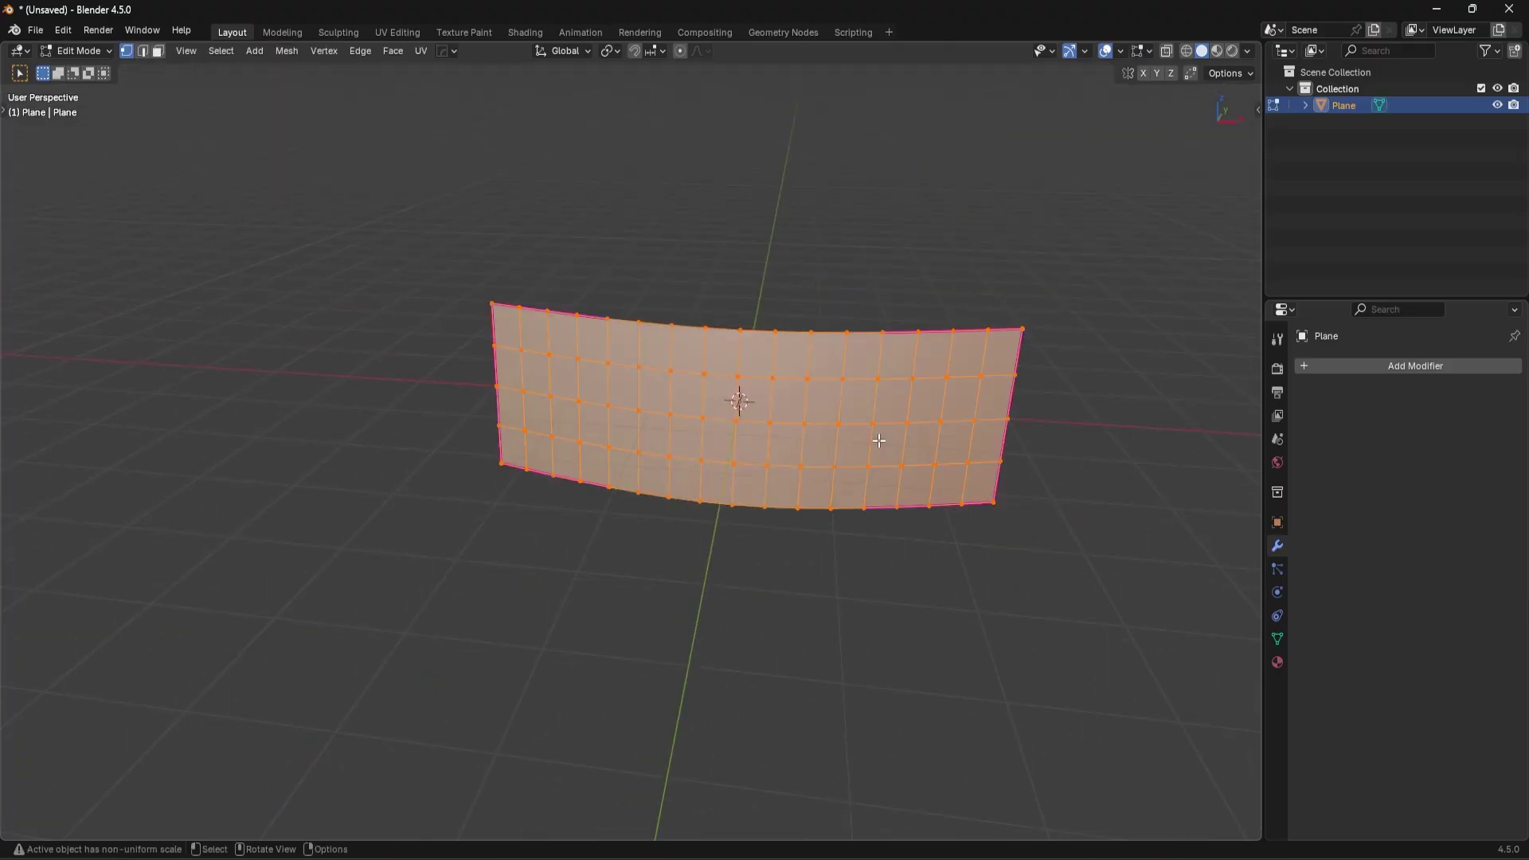
{"action": "key", "text": "x"}
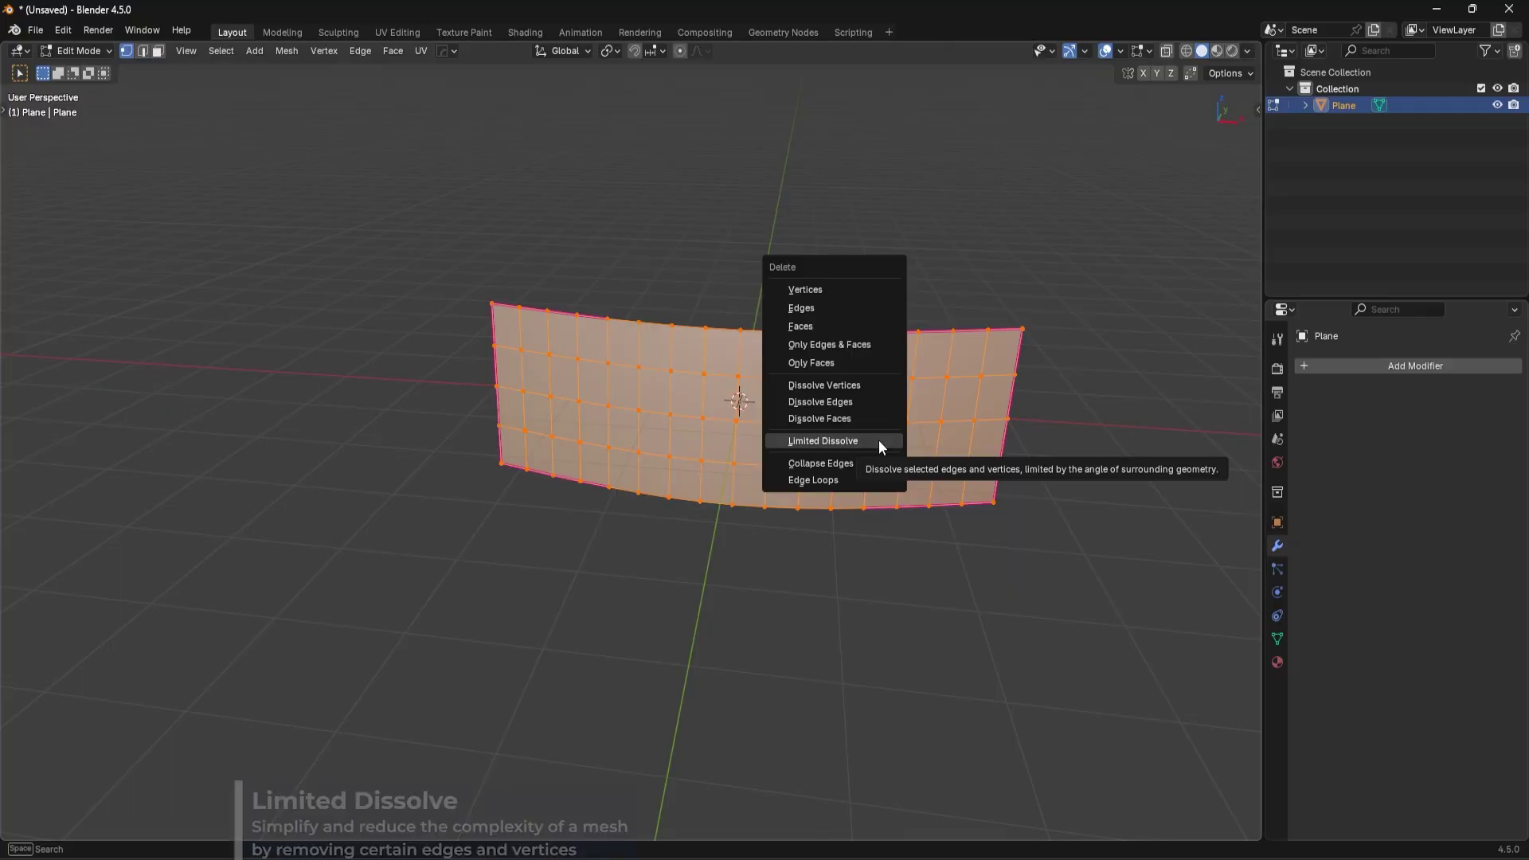
{"action": "left_click", "coordinate": [879, 440]}
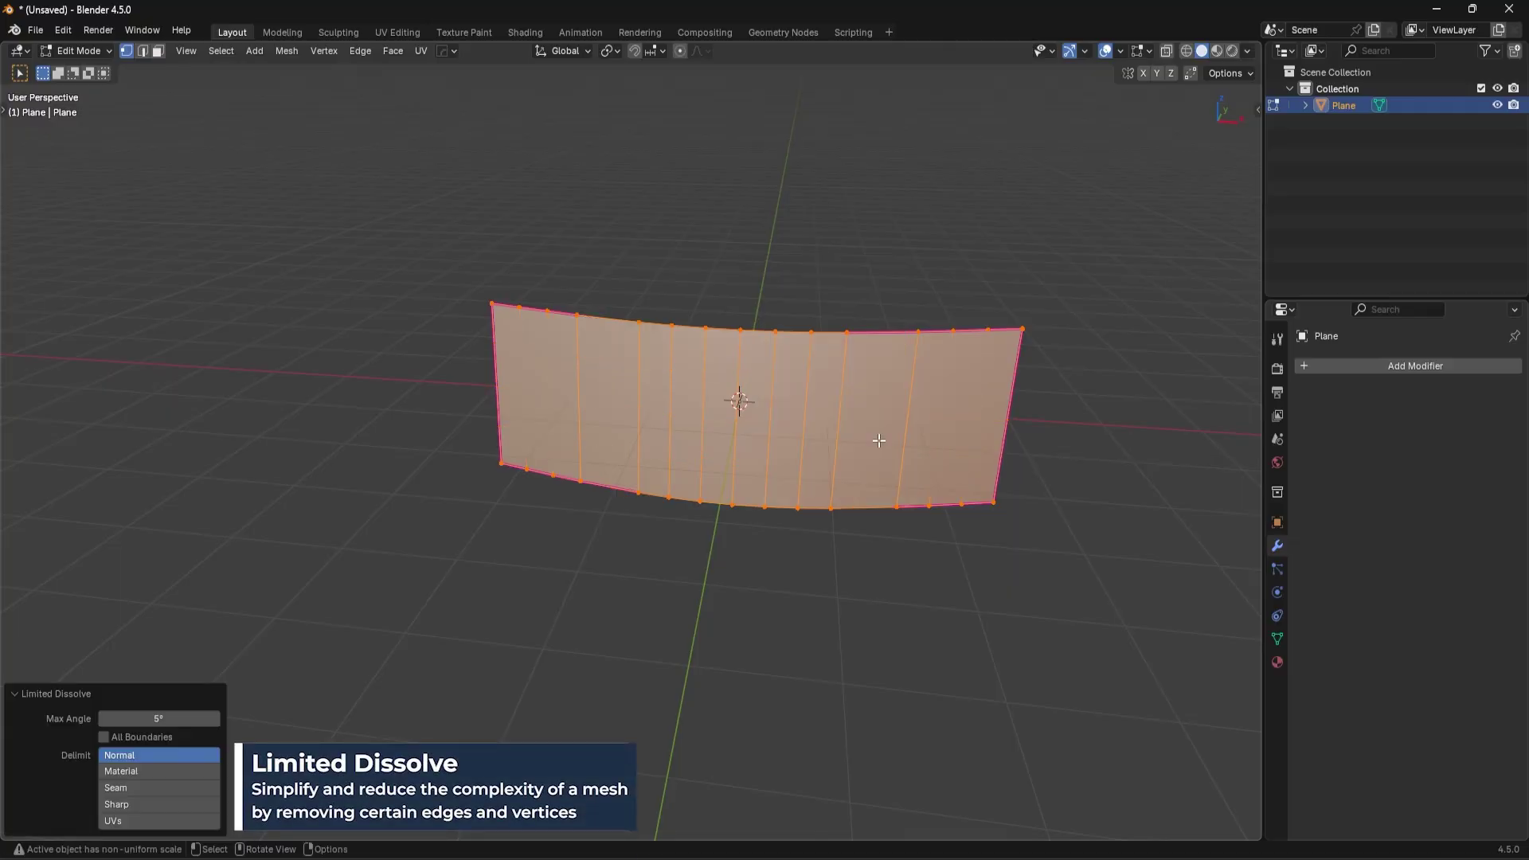
Step: Set the Limited Dissolve max angle to 0.1°, and readjust it to about 3.69°
{"action": "left_click", "coordinate": [144, 718]}
{"action": "key", "text": "BackSpace"}
{"action": "type", "text": ".1"}
{"action": "key", "text": "Return"}
{"action": "middle_click_drag", "start_coordinate": [759, 439], "coordinate": [861, 446]}
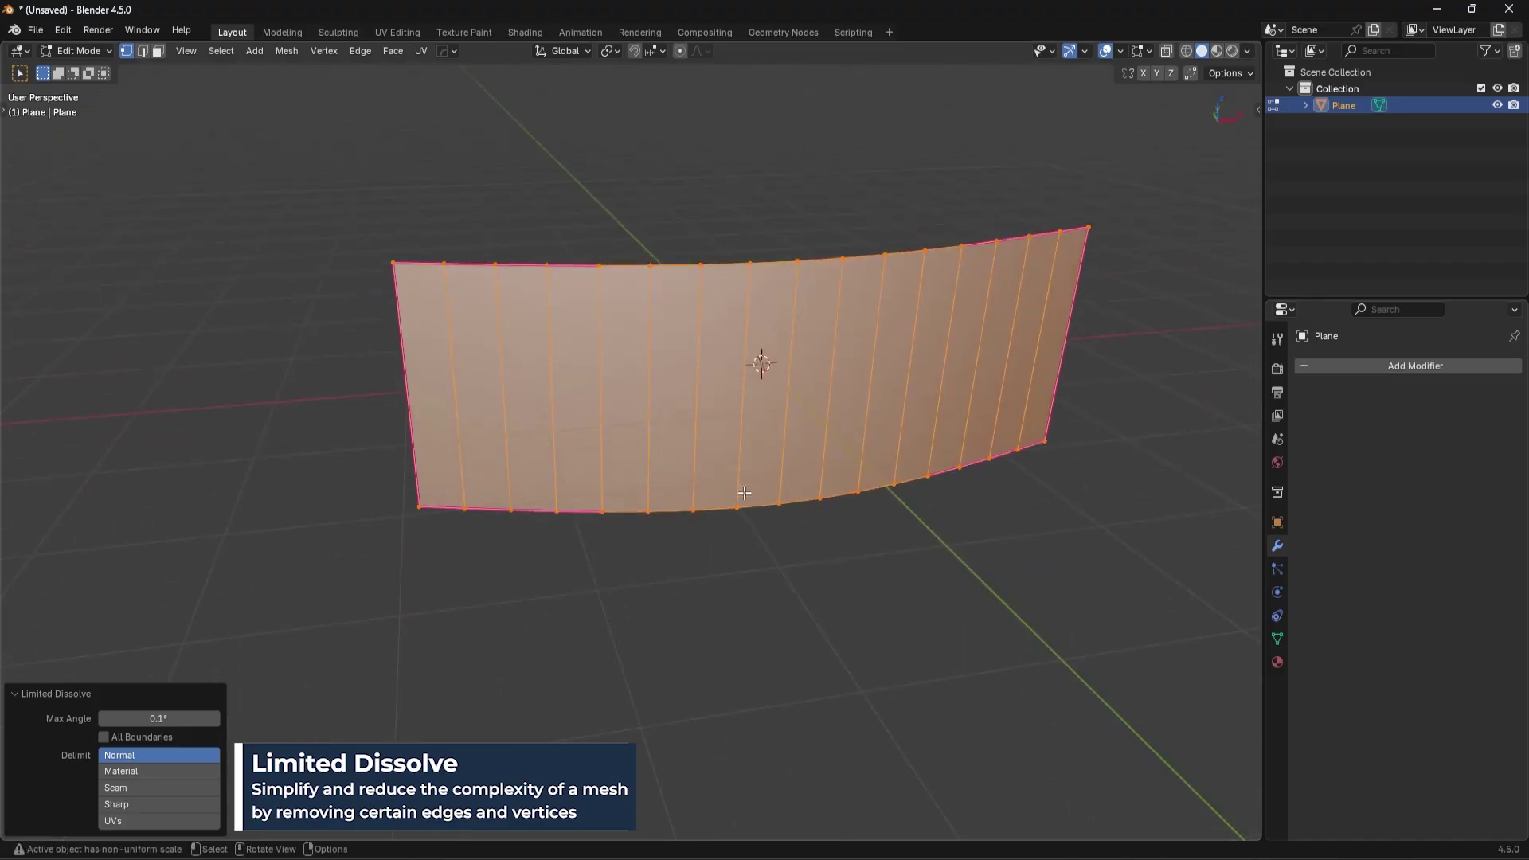
{"action": "left_click_drag", "start_coordinate": [158, 718], "coordinate": [192, 718]}
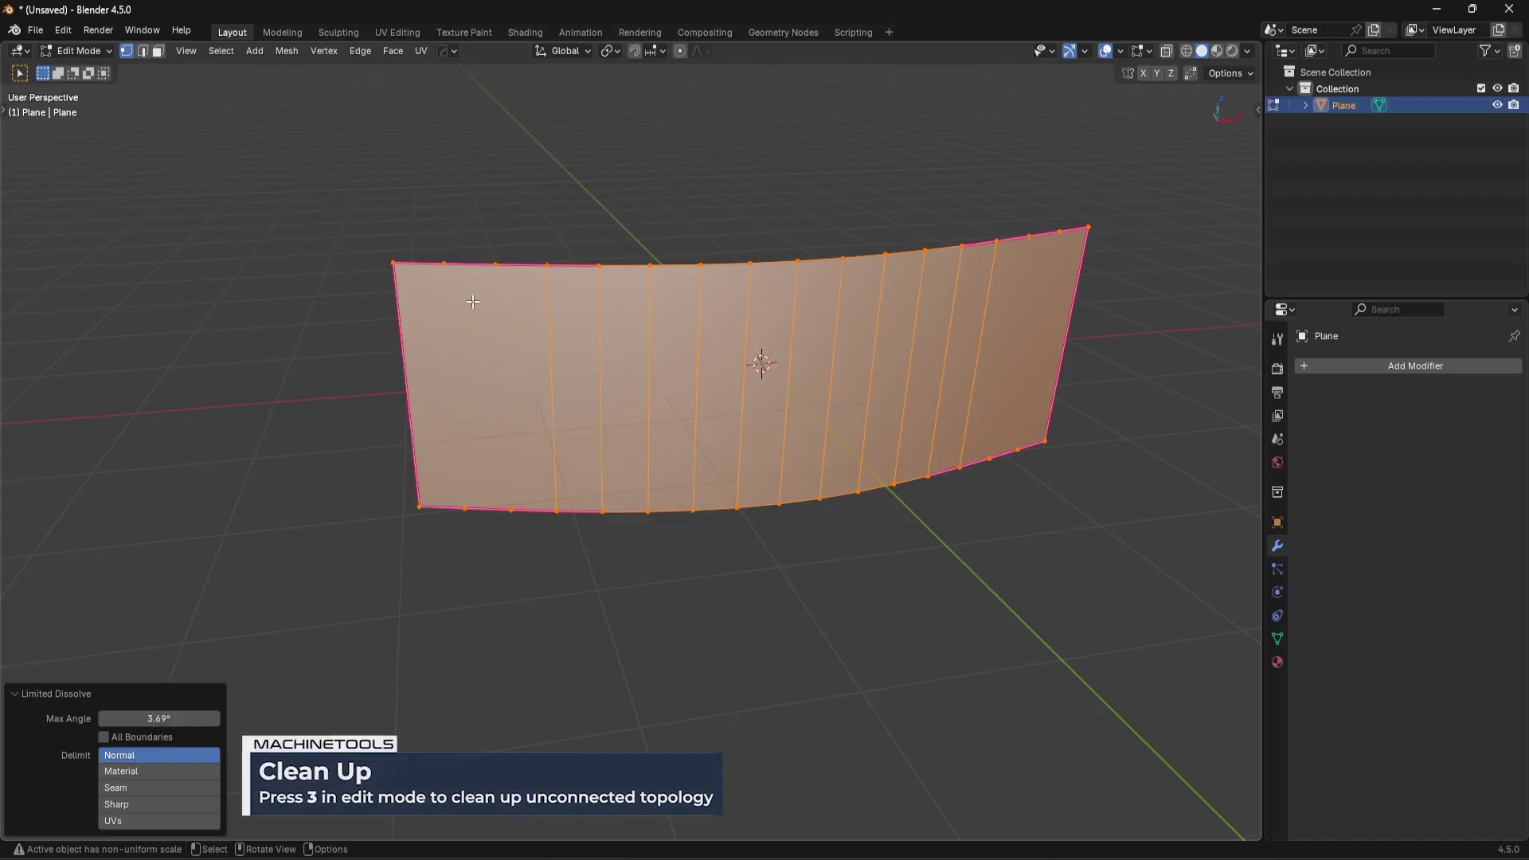
Step: Run the MACHIN3tools Clean Up on the entire mesh
{"action": "key", "text": "3"}
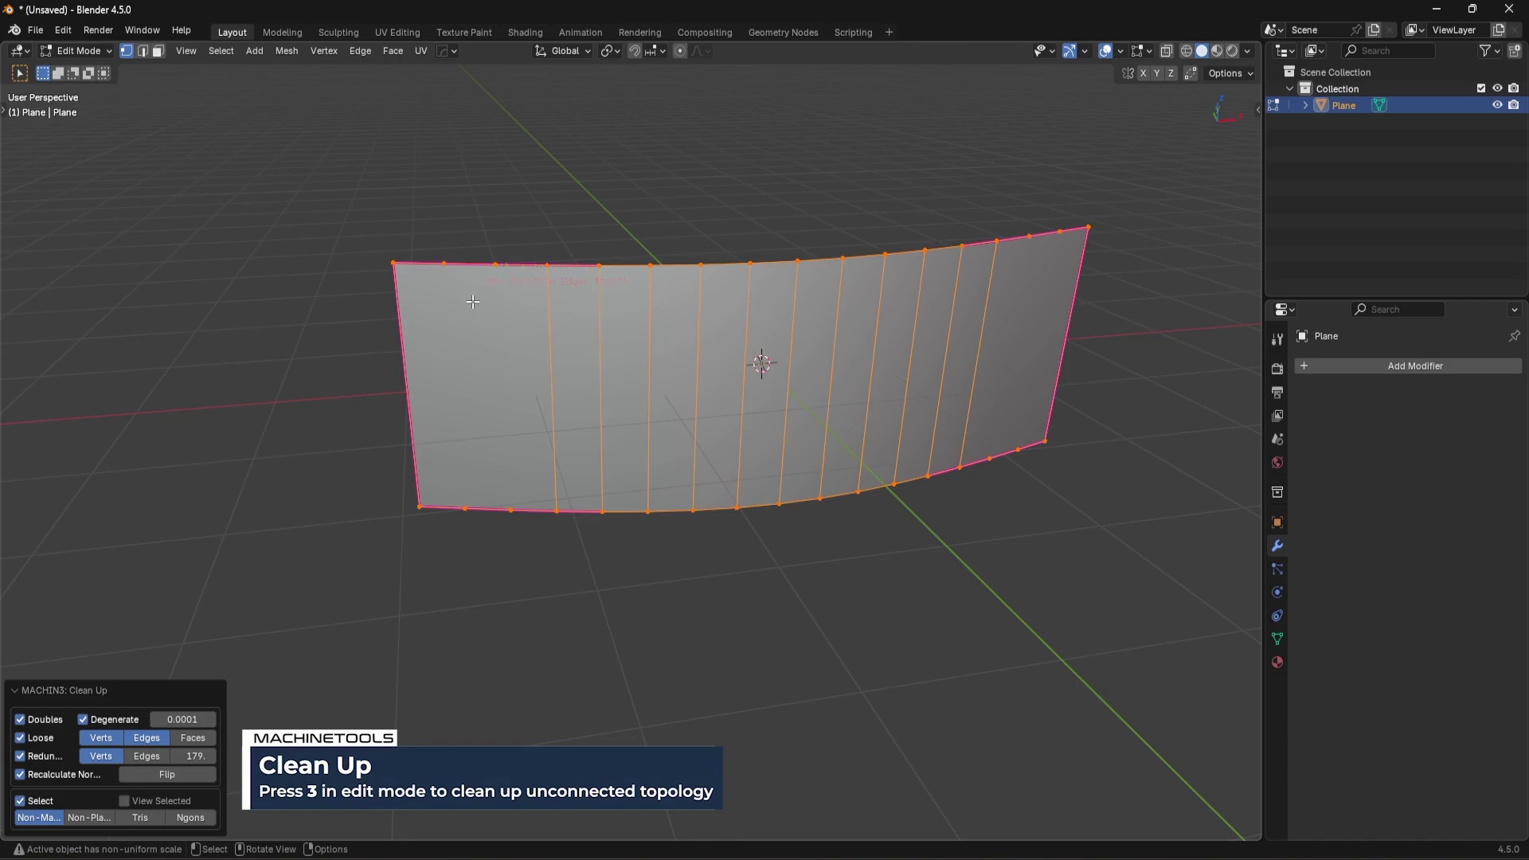
{"action": "middle_click_drag", "start_coordinate": [900, 533], "coordinate": [779, 539]}
{"action": "key", "text": "q"}
{"action": "key", "text": "Escape"}
{"action": "key", "text": "a"}
{"action": "key", "text": "3"}
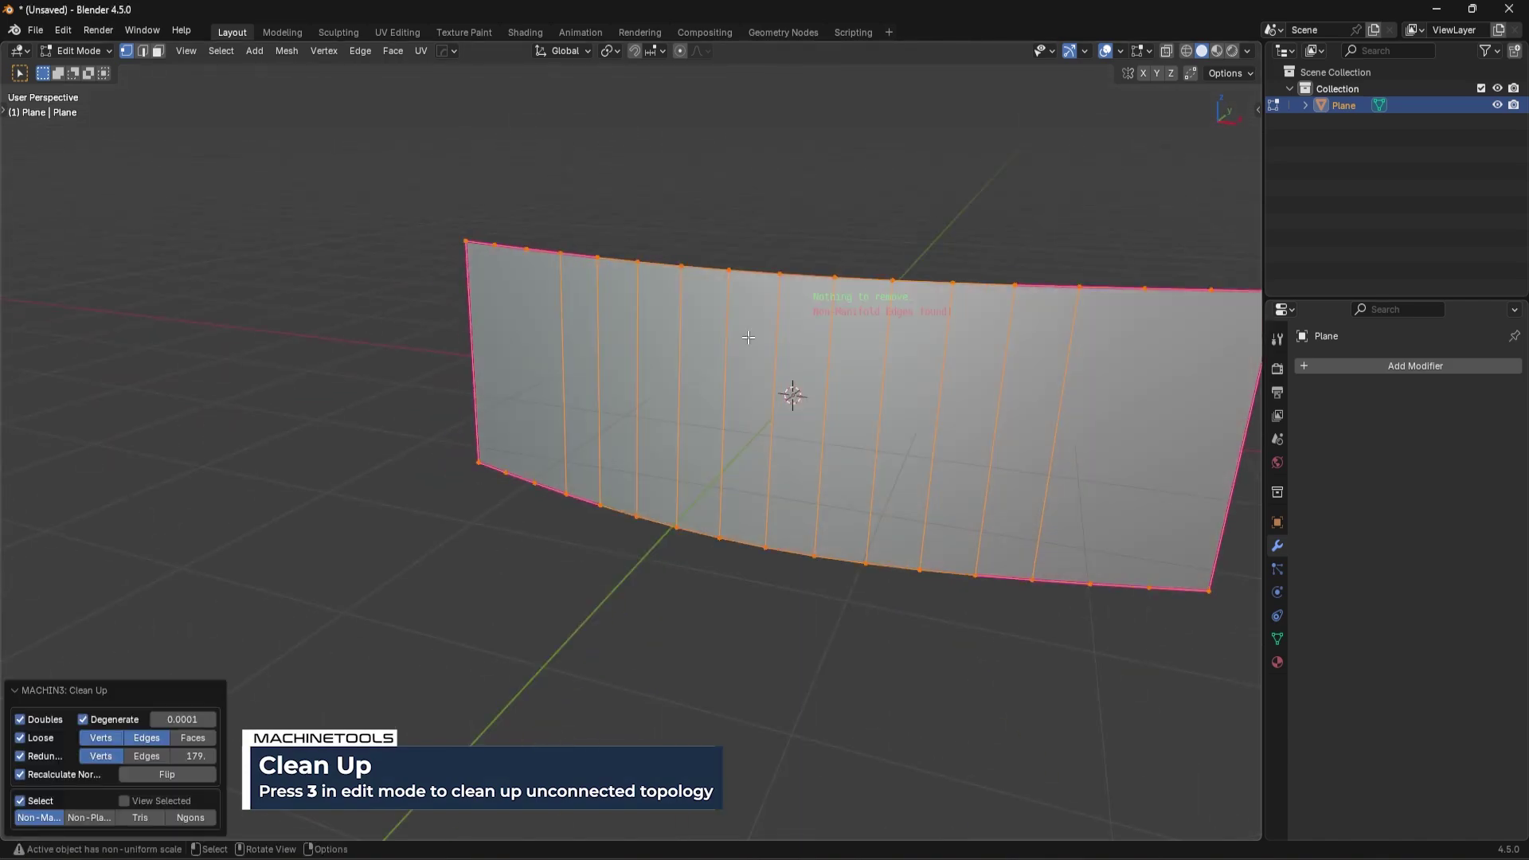
Step: Dissolve the four stray vertices on the top and bottom borders of the leftmost face
{"action": "left_click", "coordinate": [497, 243]}
{"action": "left_click", "coordinate": [501, 473], "text": "shift"}
{"action": "left_click", "coordinate": [535, 482], "text": "shift"}
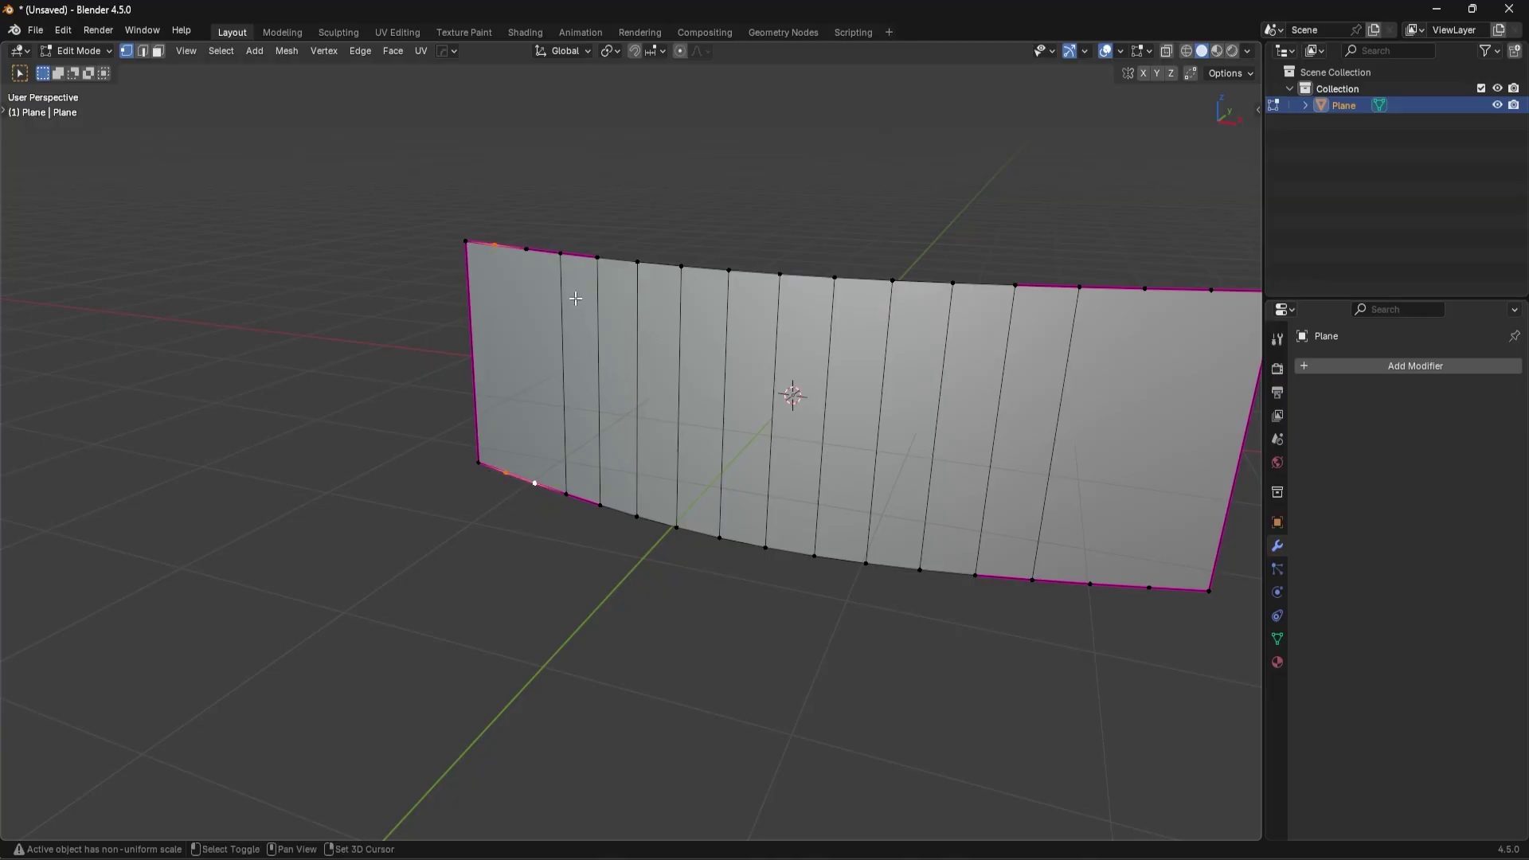
{"action": "left_click", "coordinate": [526, 249], "text": "shift"}
{"action": "key", "text": "ctrl+x"}
{"action": "scroll", "coordinate": [956, 470], "scroll_direction": "down", "scroll_amount": 2}
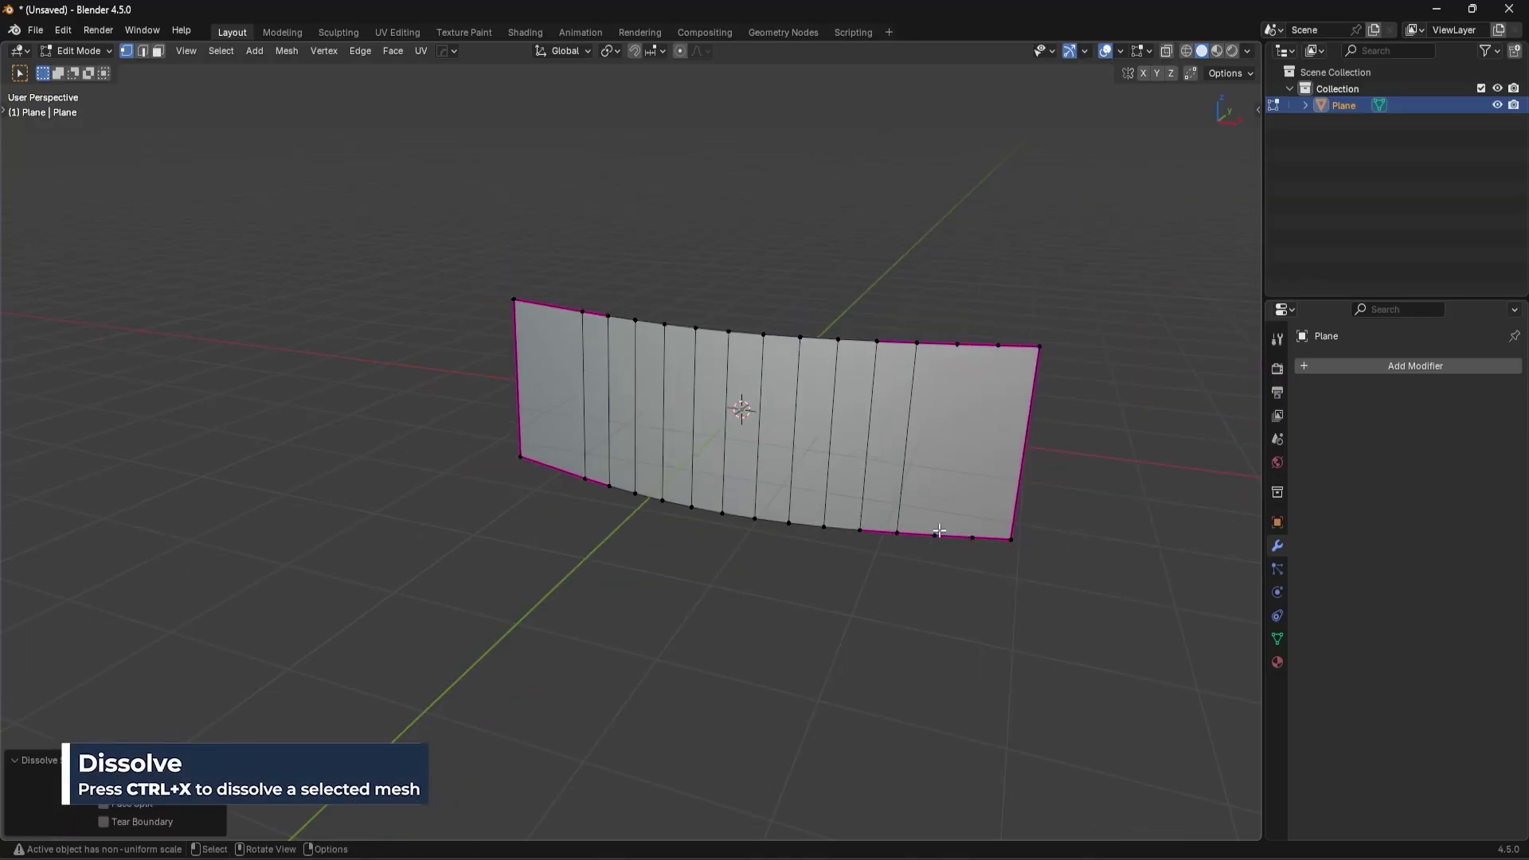
Step: Dissolve the four stray vertices on the top and bottom borders of the rightmost face
{"action": "left_click", "coordinate": [935, 535]}
{"action": "left_click", "coordinate": [971, 535], "text": "shift"}
{"action": "left_click", "coordinate": [956, 331], "text": "shift"}
{"action": "left_click", "coordinate": [992, 342], "text": "shift"}
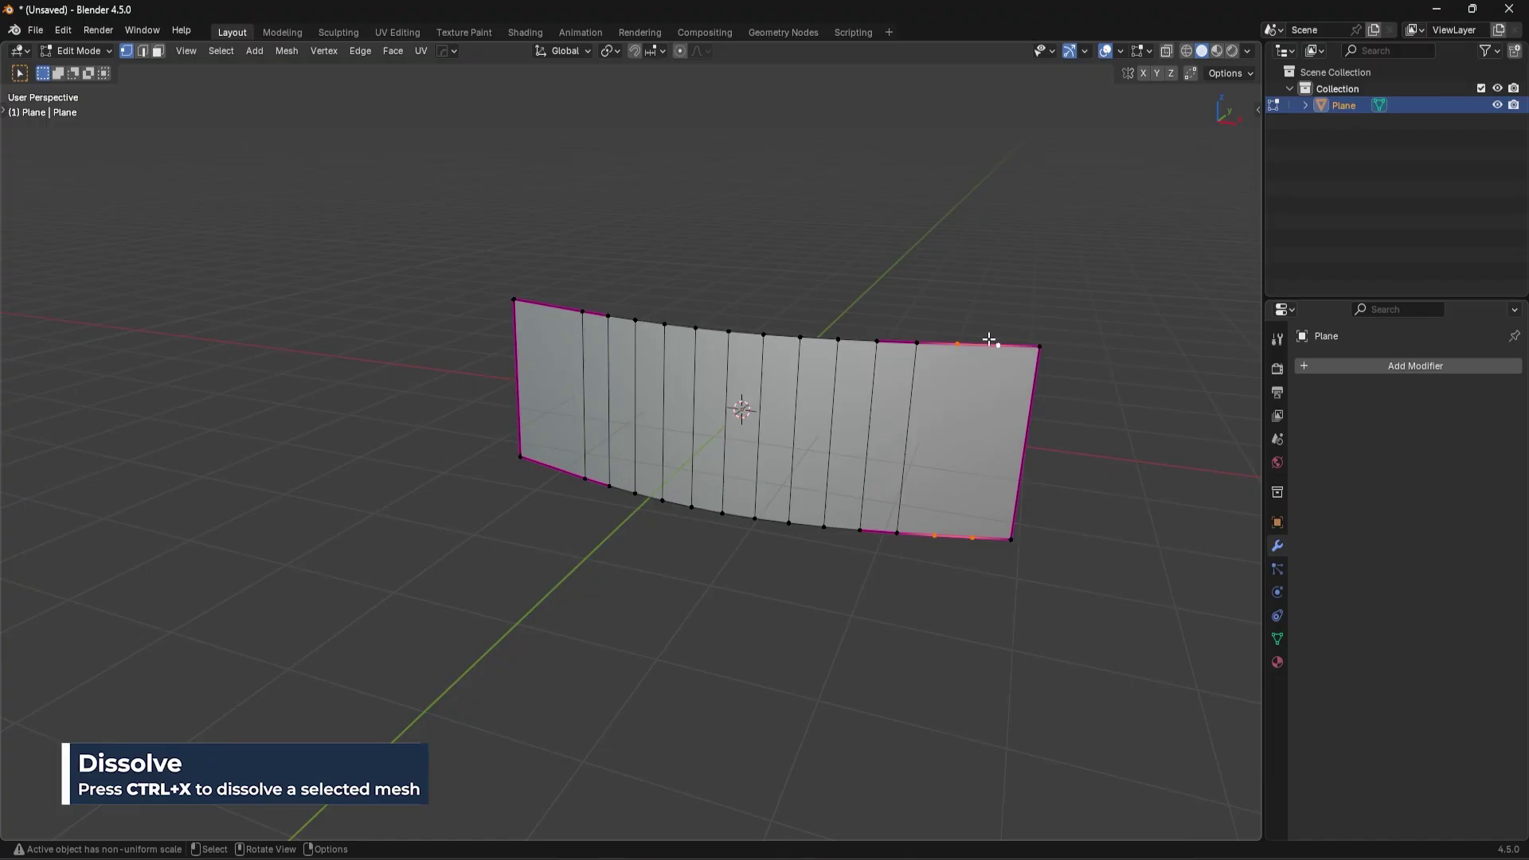
{"action": "key", "text": "ctrl+x"}
Step: Examine the vertical edges and their spacing along the plane's curve, including in top view
{"action": "middle_click_drag", "start_coordinate": [1026, 376], "coordinate": [792, 433]}
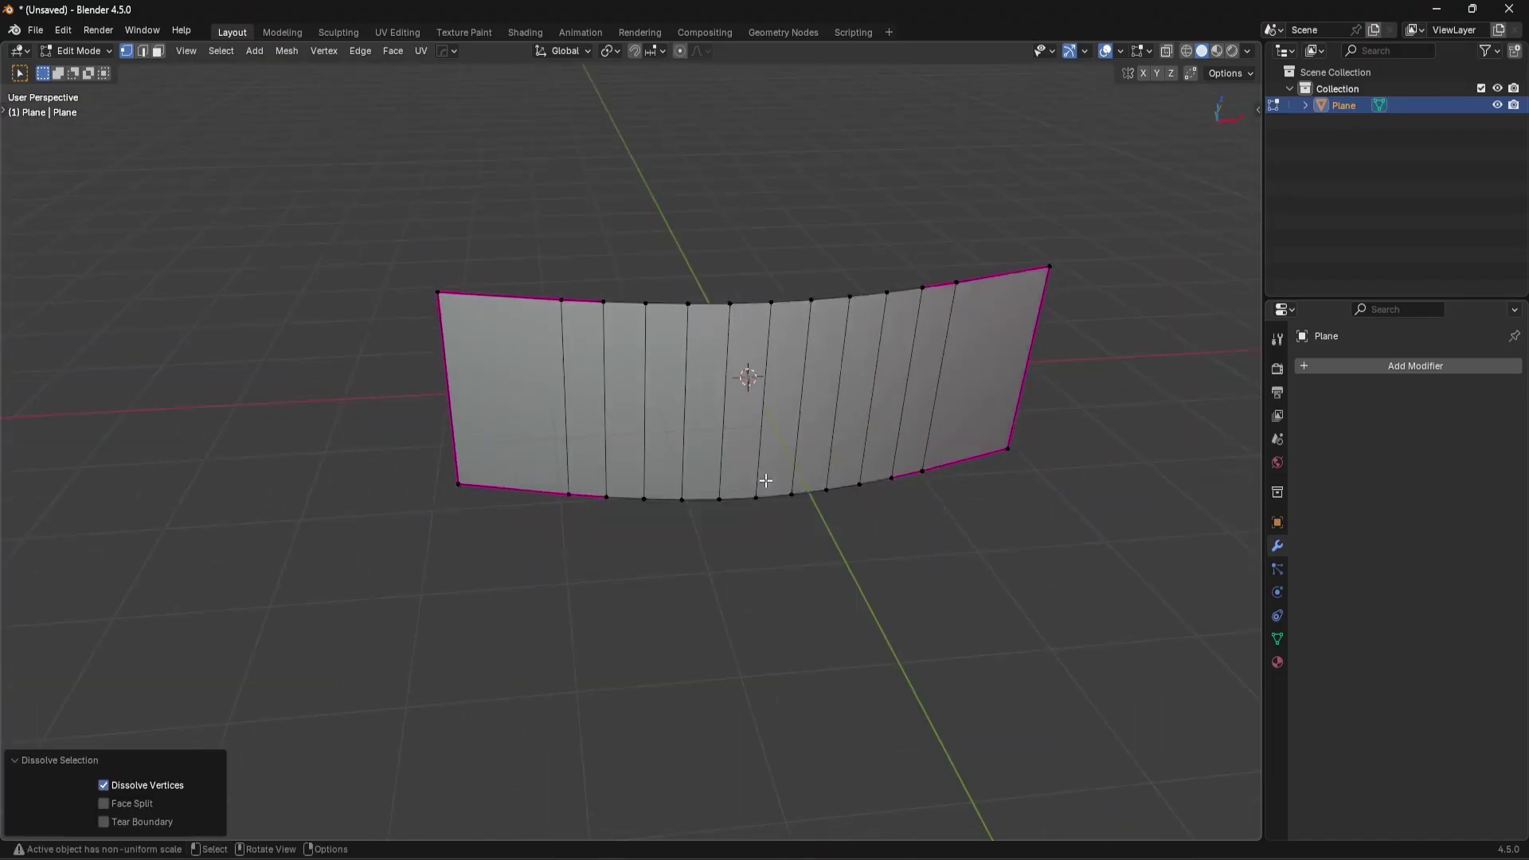
{"action": "key", "text": "2"}
{"action": "left_click", "coordinate": [567, 419]}
{"action": "left_click", "coordinate": [602, 417]}
{"action": "left_click", "coordinate": [649, 406]}
{"action": "key", "text": "KP_7"}
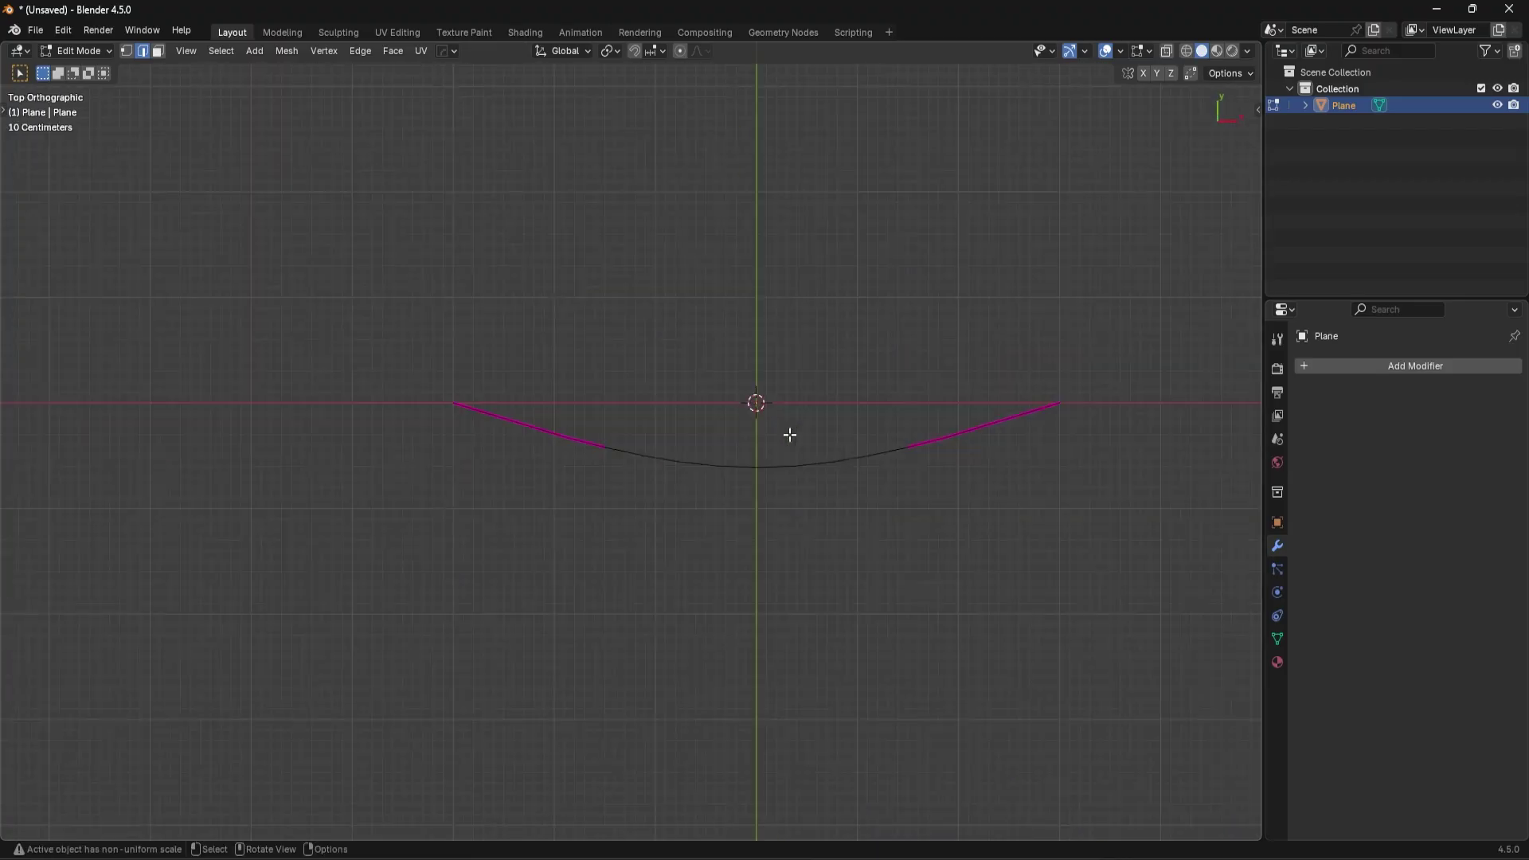
{"action": "key", "text": "1"}
{"action": "left_click", "coordinate": [603, 450]}
{"action": "scroll", "coordinate": [597, 456], "scroll_direction": "up", "scroll_amount": 2}
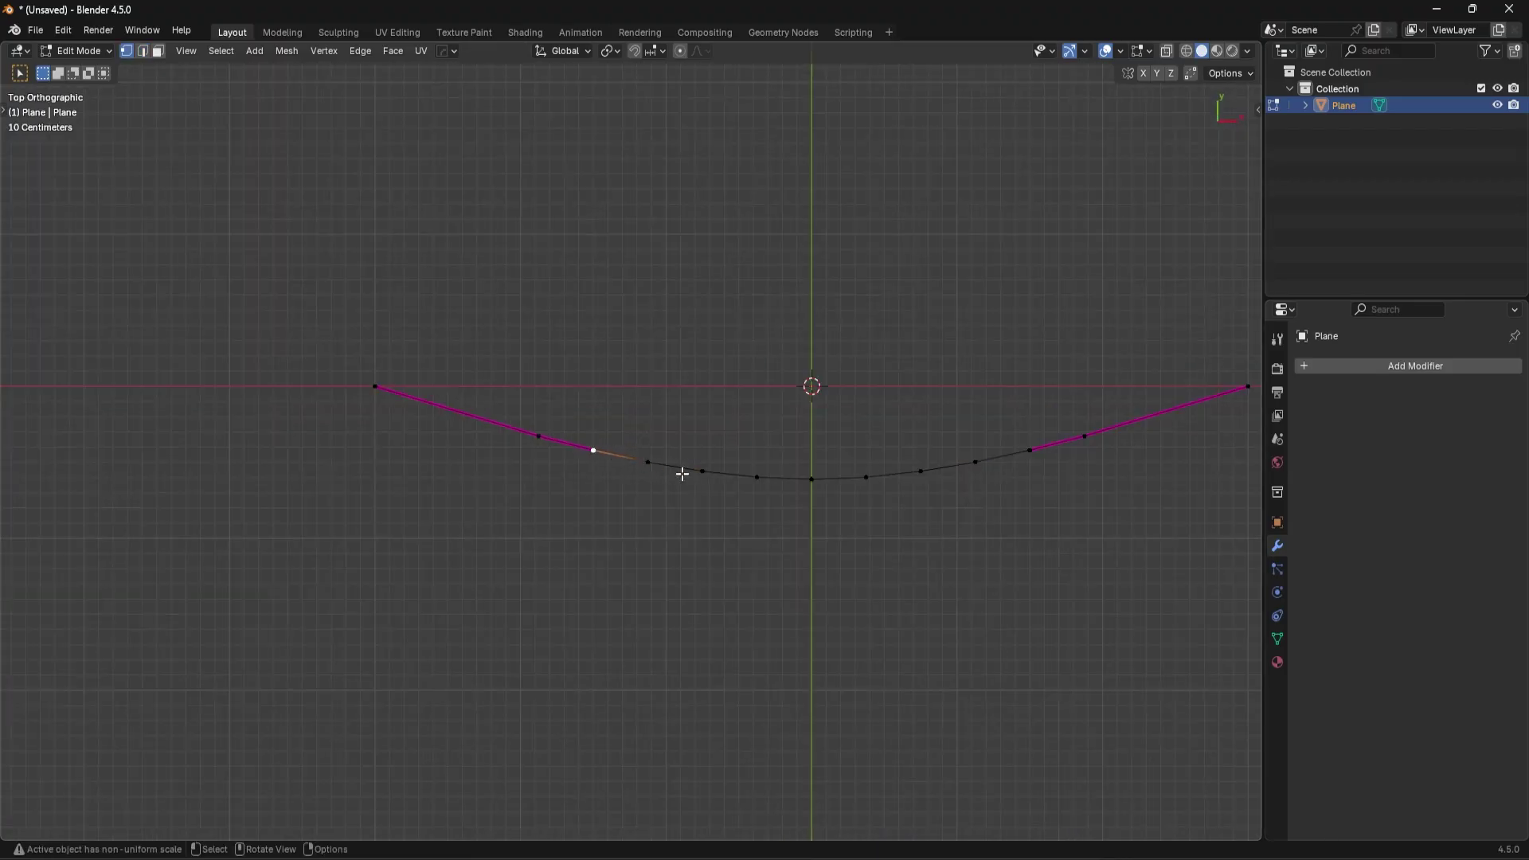
{"action": "scroll", "coordinate": [618, 507], "scroll_direction": "up", "scroll_amount": 1}
Step: Select the four outer corner vertices of the curved panel
{"action": "middle_click_drag", "start_coordinate": [615, 509], "coordinate": [648, 362]}
{"action": "scroll", "coordinate": [562, 371], "scroll_direction": "down", "scroll_amount": 2}
{"action": "left_click", "coordinate": [406, 250]}
{"action": "left_click", "coordinate": [415, 514], "text": "shift"}
{"action": "left_click", "coordinate": [1051, 231], "text": "shift"}
{"action": "left_click", "coordinate": [1021, 443], "text": "shift"}
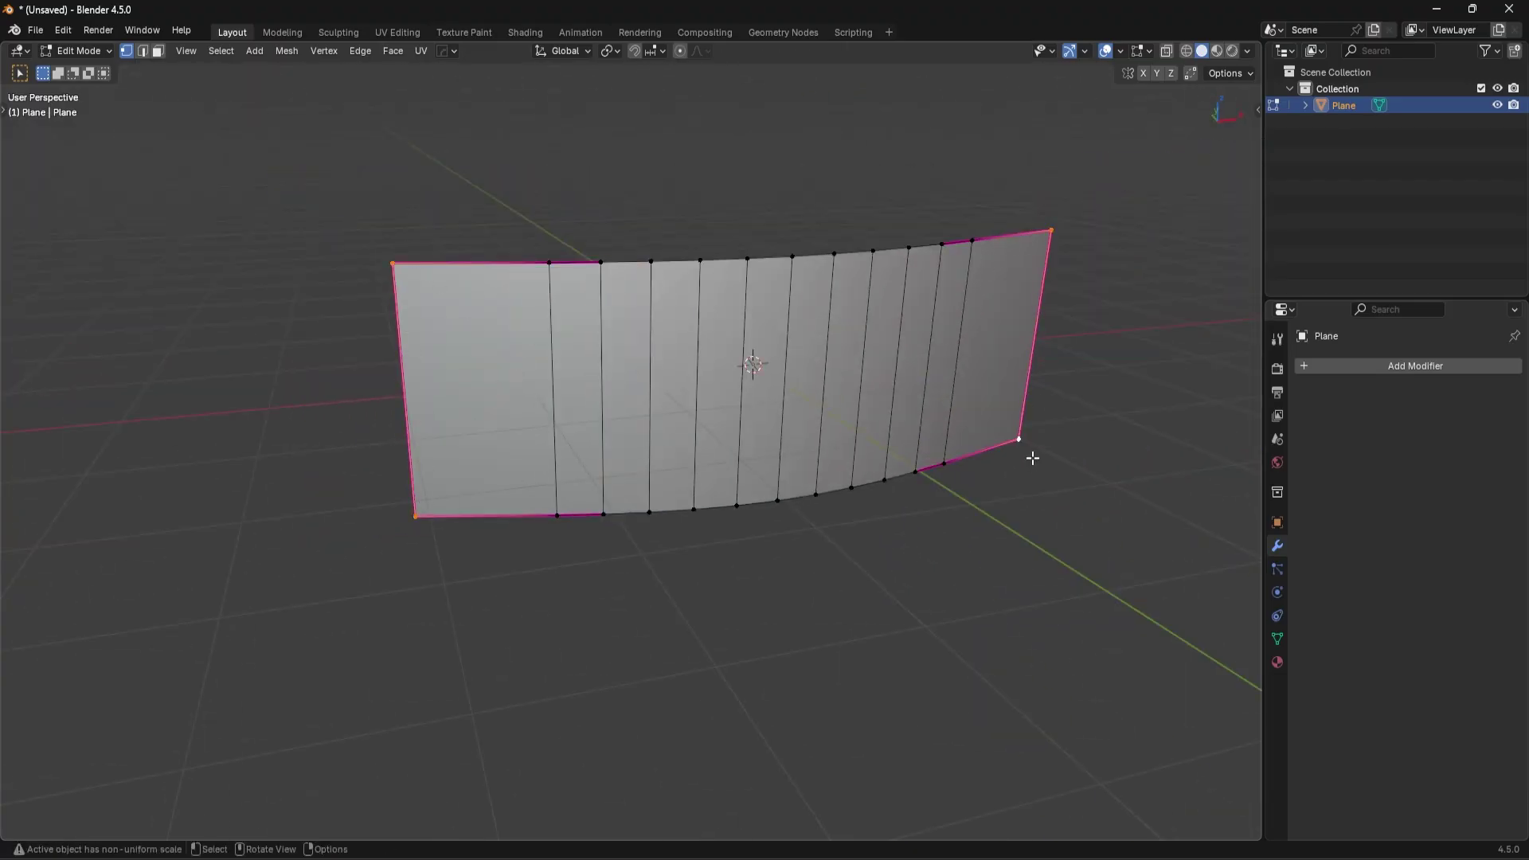
Step: Try a one-segment vertex bevel of about 0.35 m on the panel's four corners
{"action": "key", "text": "ctrl+shift+b"}
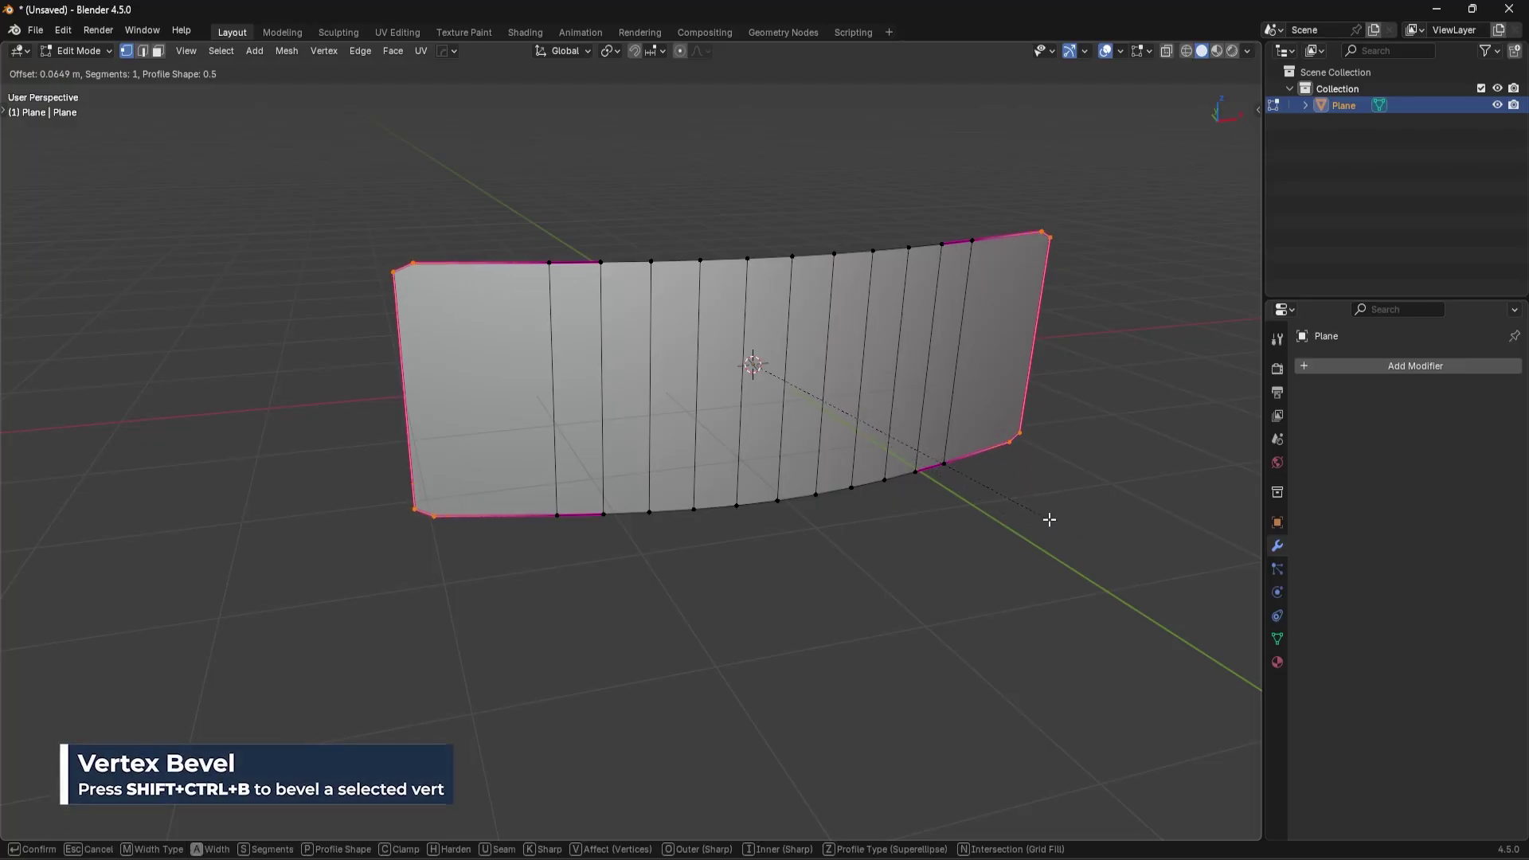
{"action": "left_click", "coordinate": [1116, 516]}
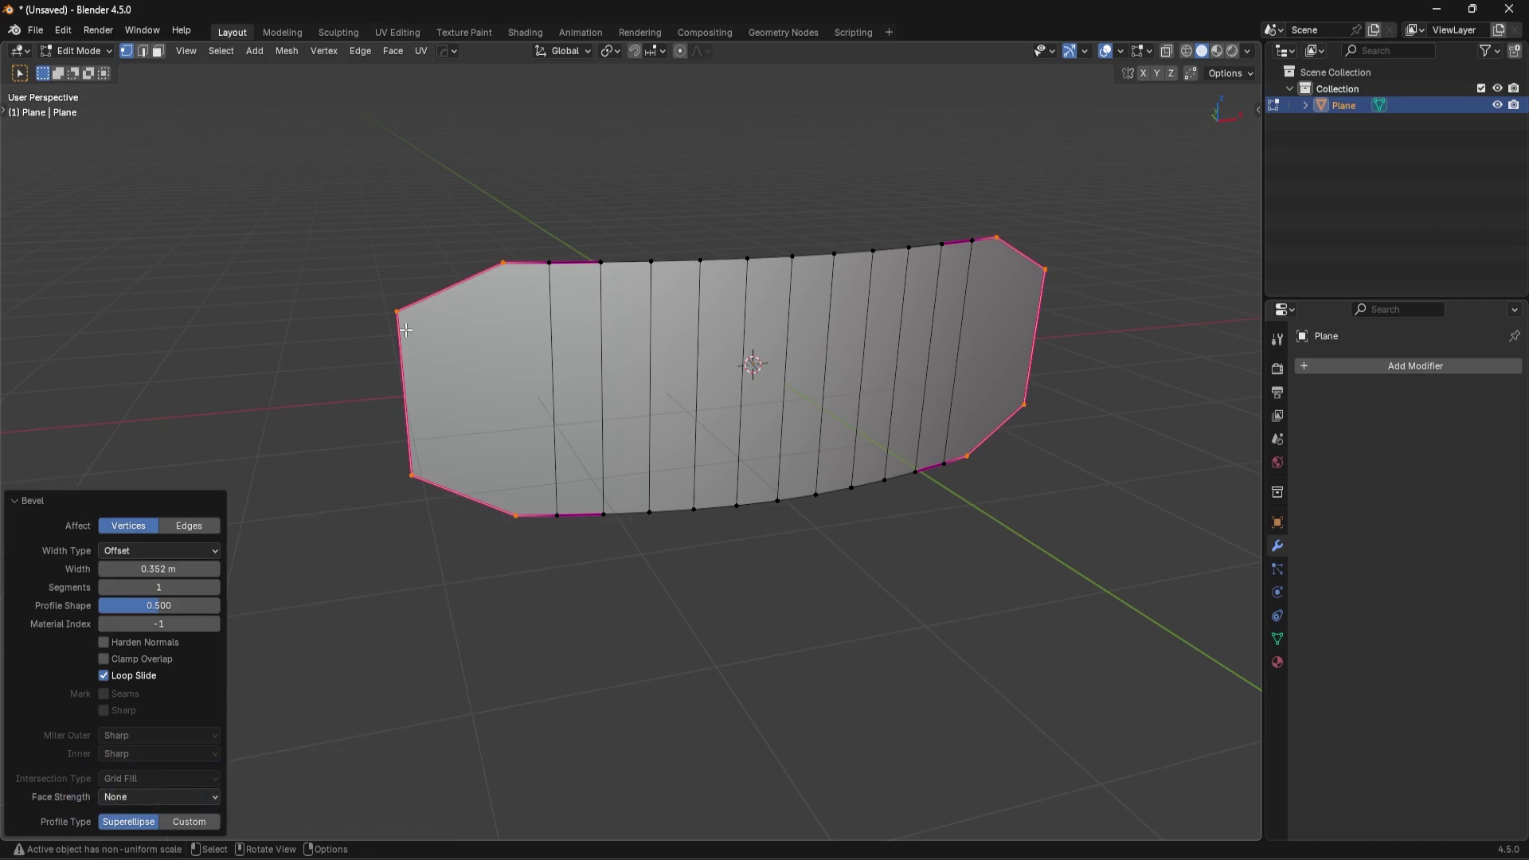
{"action": "key", "text": "ctrl+z"}
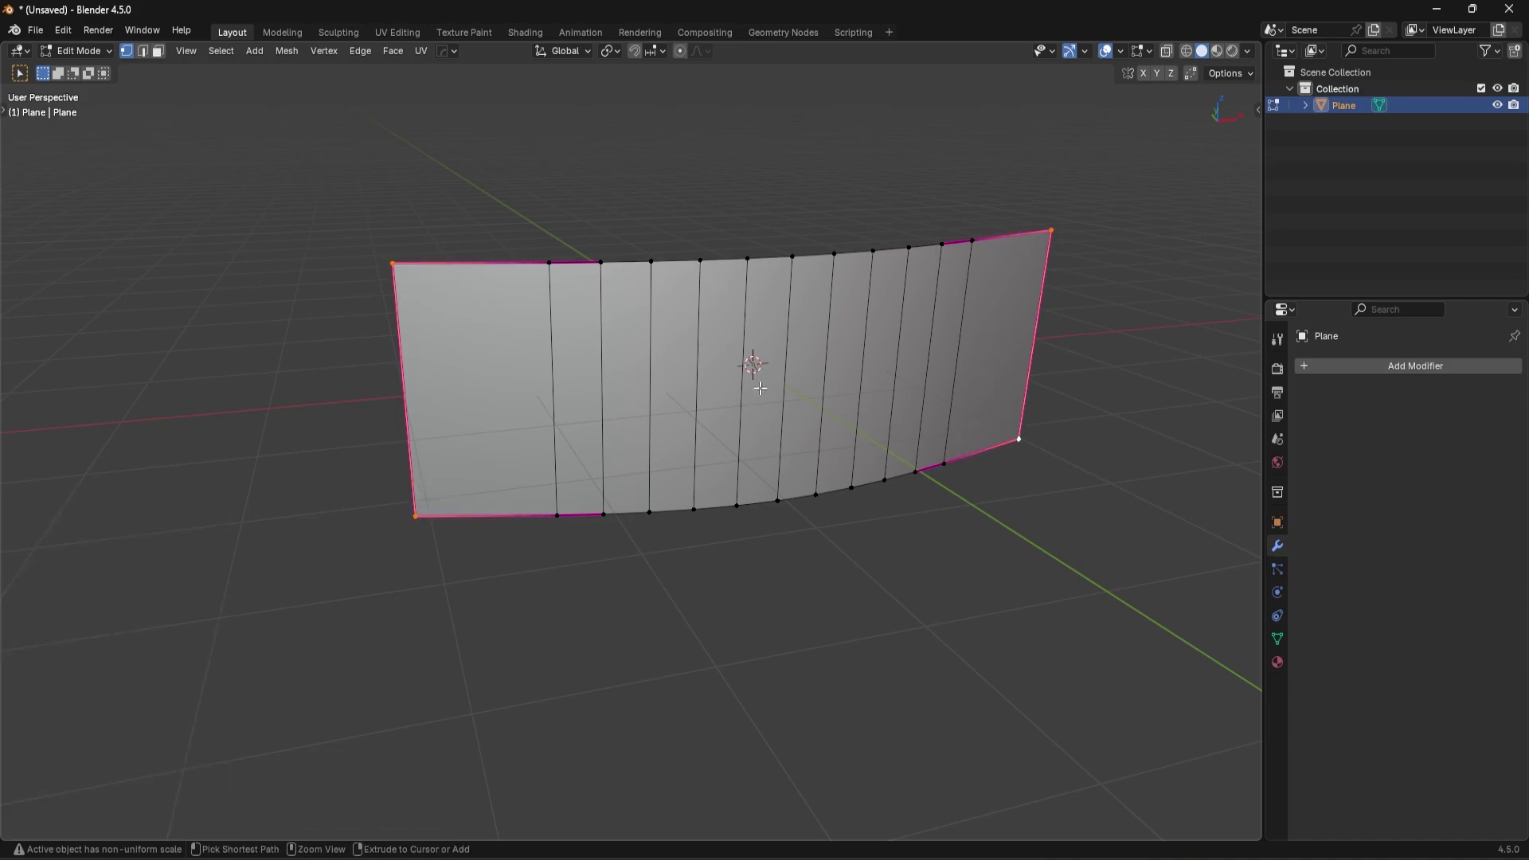
Step: Apply the panel's scale in Object Mode
{"action": "key", "text": "Tab"}
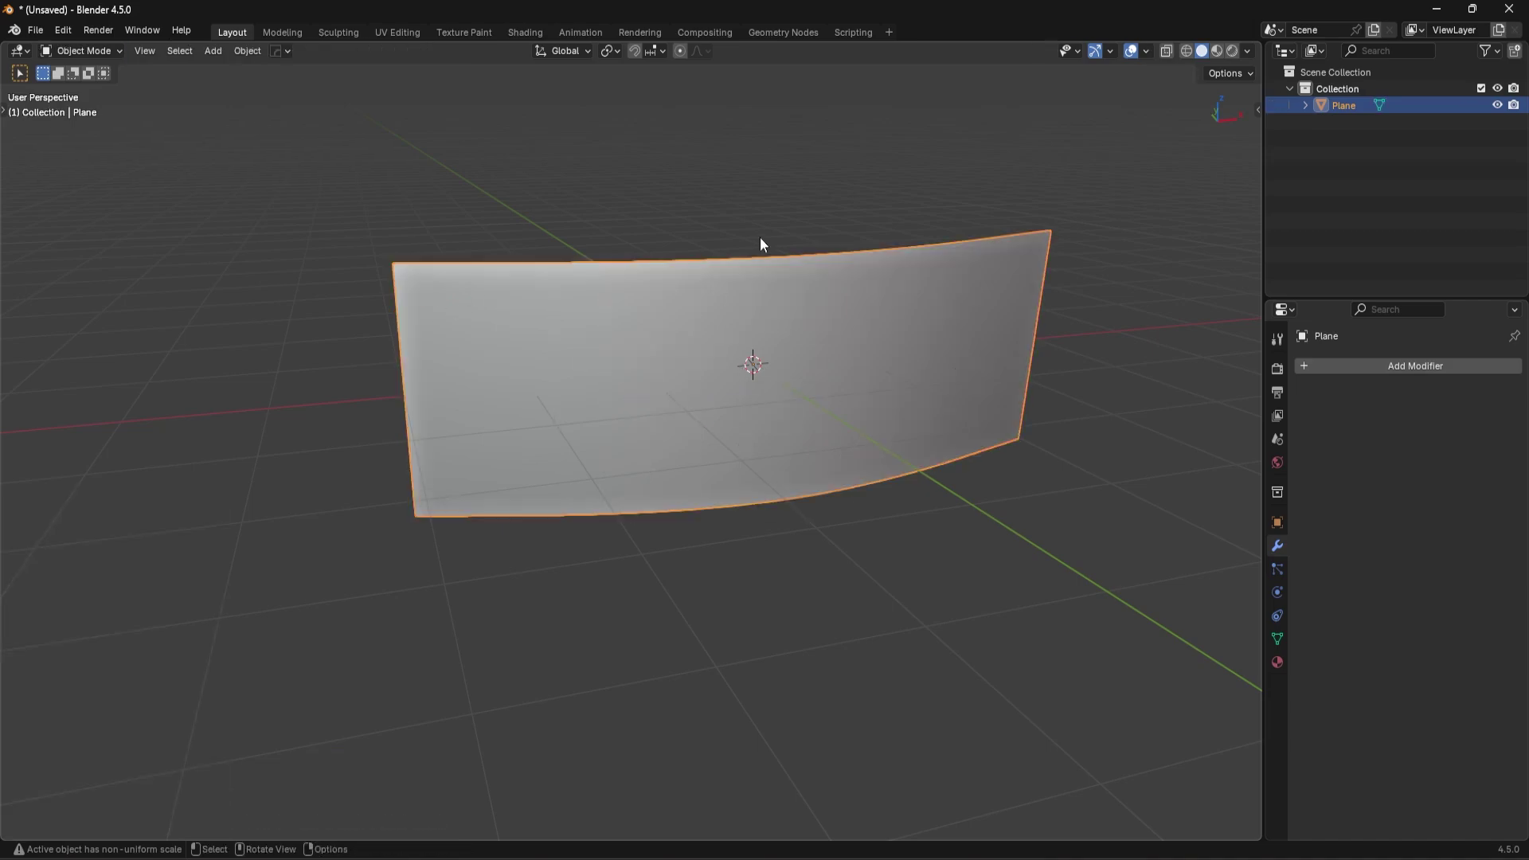
{"action": "key", "text": "ctrl+a"}
{"action": "left_click", "coordinate": [854, 326]}
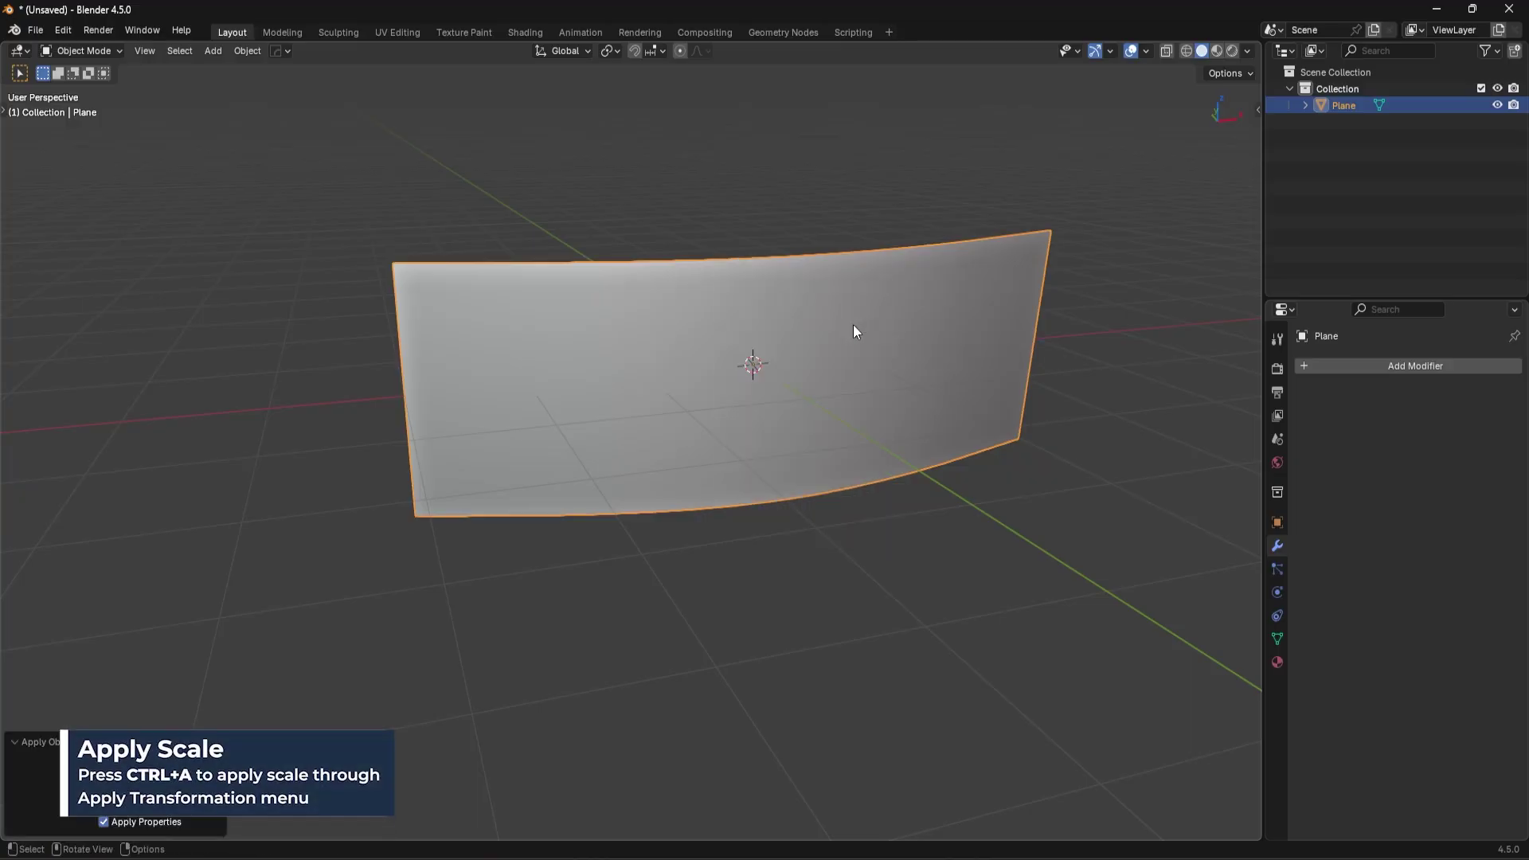
Step: Round the four corner vertices with a 7-segment vertex bevel about 1.21 m wide, with Clamp Overlap enabled
{"action": "key", "text": "ctrl+Tab"}
{"action": "left_click", "coordinate": [741, 328]}
{"action": "middle_click_drag", "start_coordinate": [742, 371], "coordinate": [964, 519]}
{"action": "key", "text": "shift+ctrl+b"}
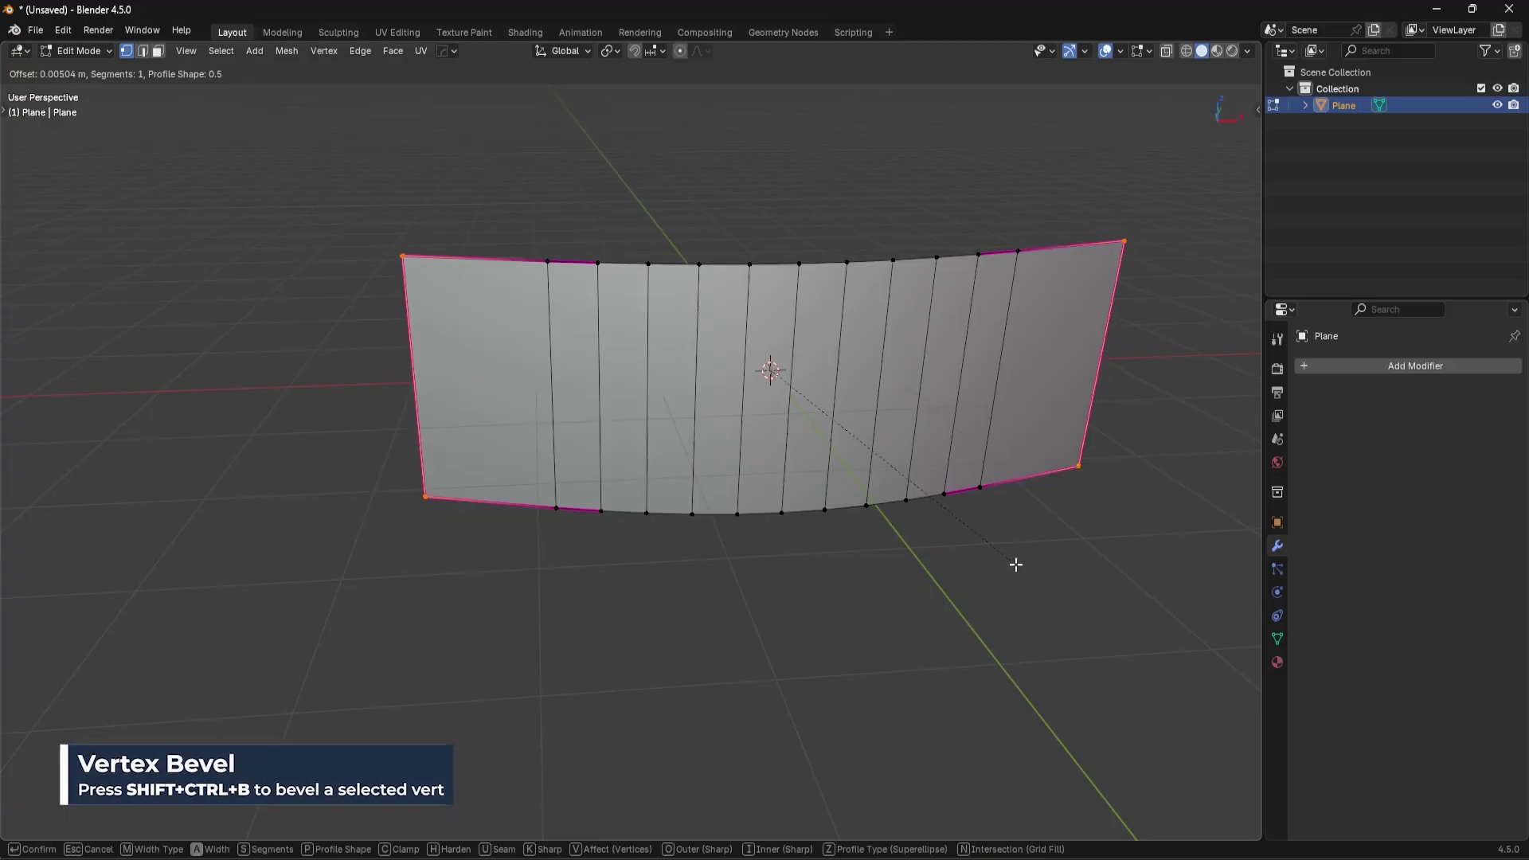
{"action": "scroll", "coordinate": [1053, 590], "scroll_direction": "up", "scroll_amount": 6}
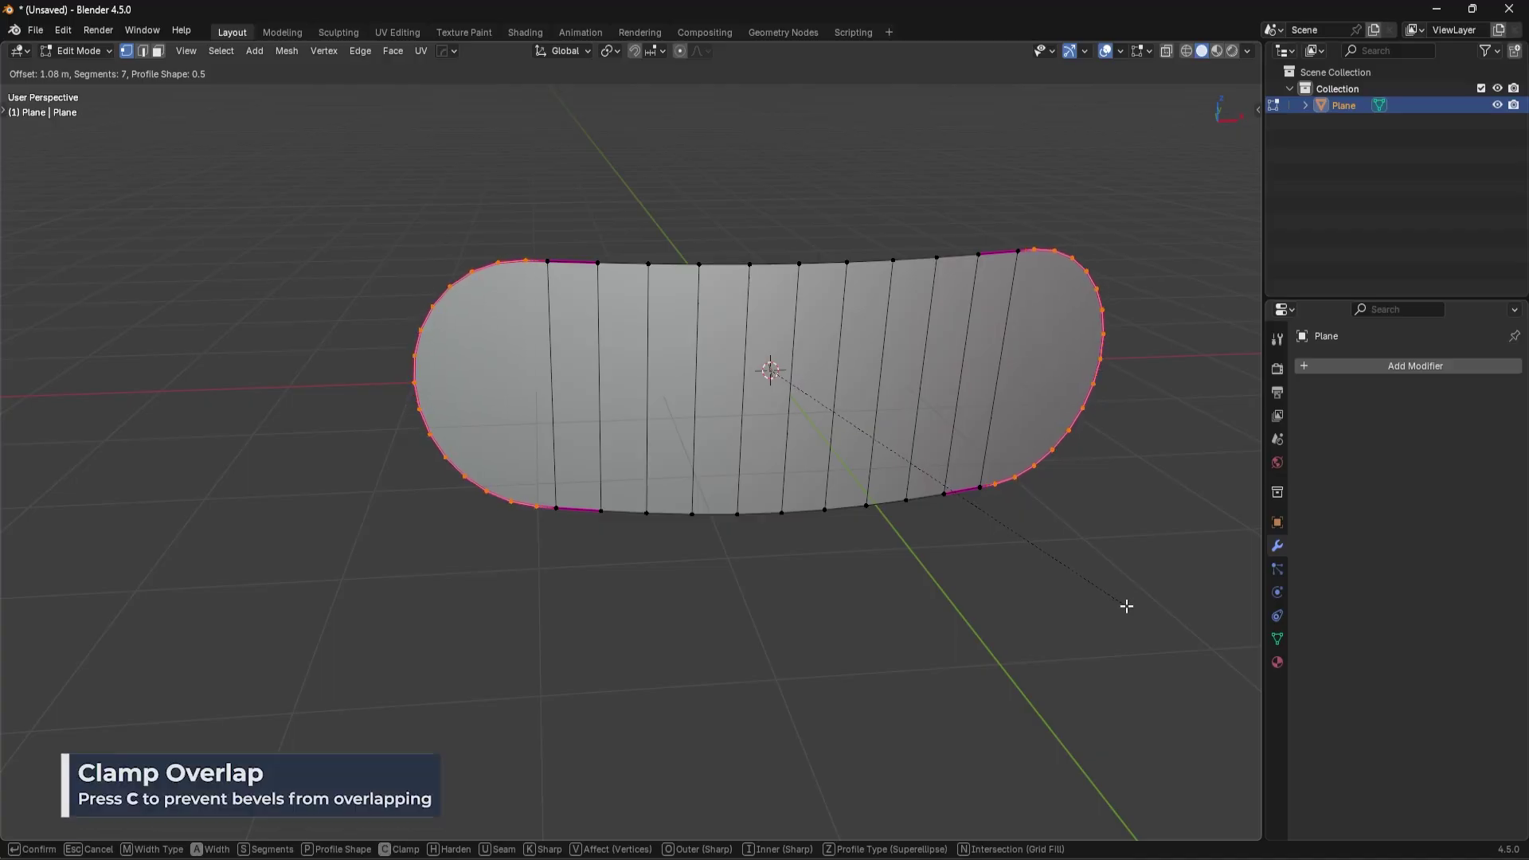
{"action": "key", "text": "c"}
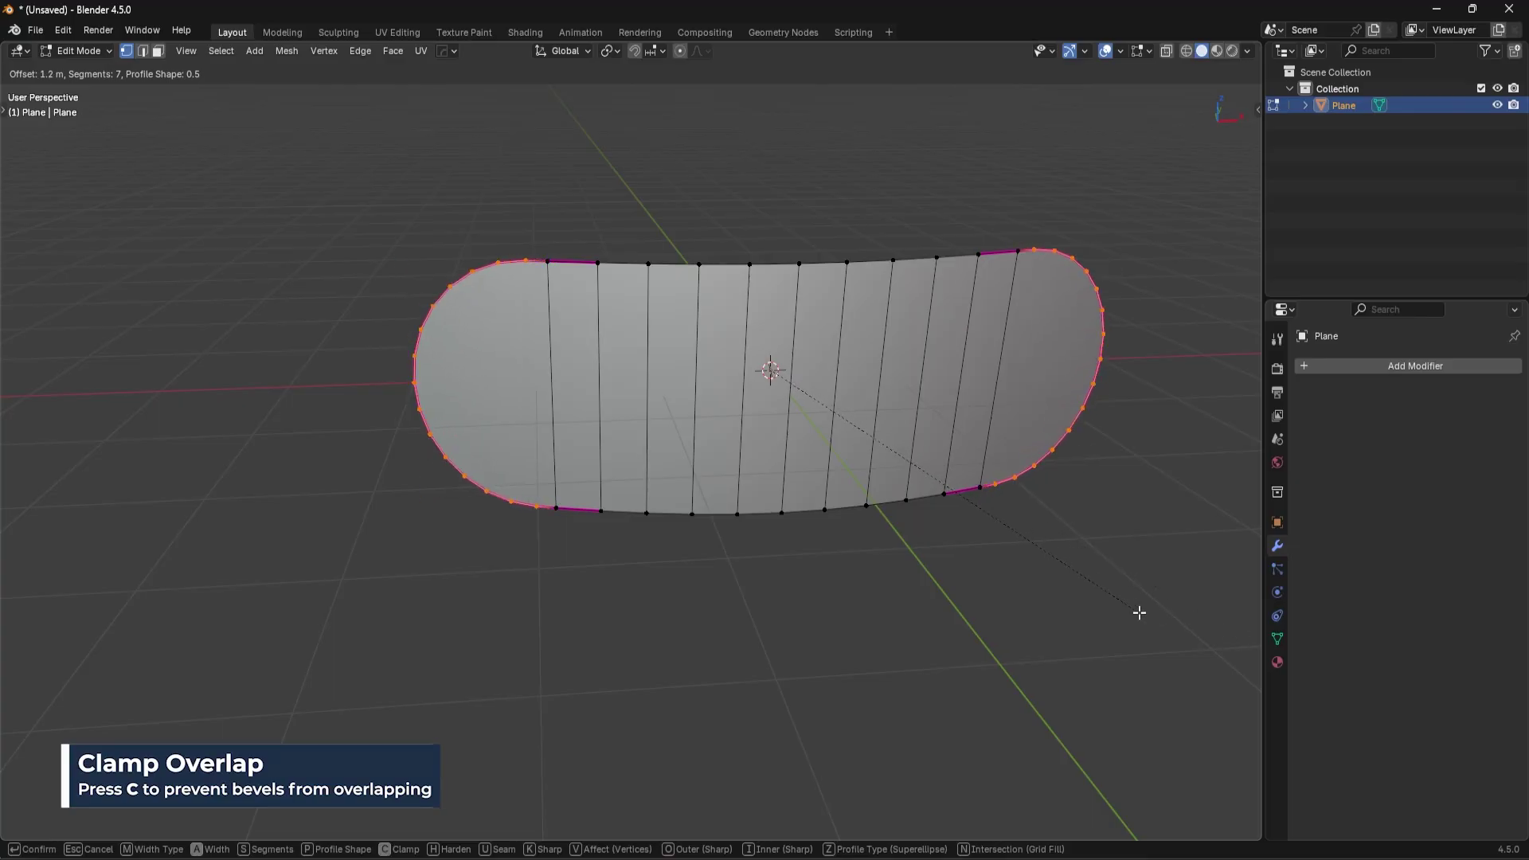
{"action": "left_click", "coordinate": [1139, 613]}
Step: Merge all of the panel's vertices by distance to remove duplicates at the middle of the rounded ends
{"action": "scroll", "coordinate": [536, 427], "scroll_direction": "up", "scroll_amount": 3}
{"action": "middle_click_drag", "start_coordinate": [537, 427], "coordinate": [695, 407]}
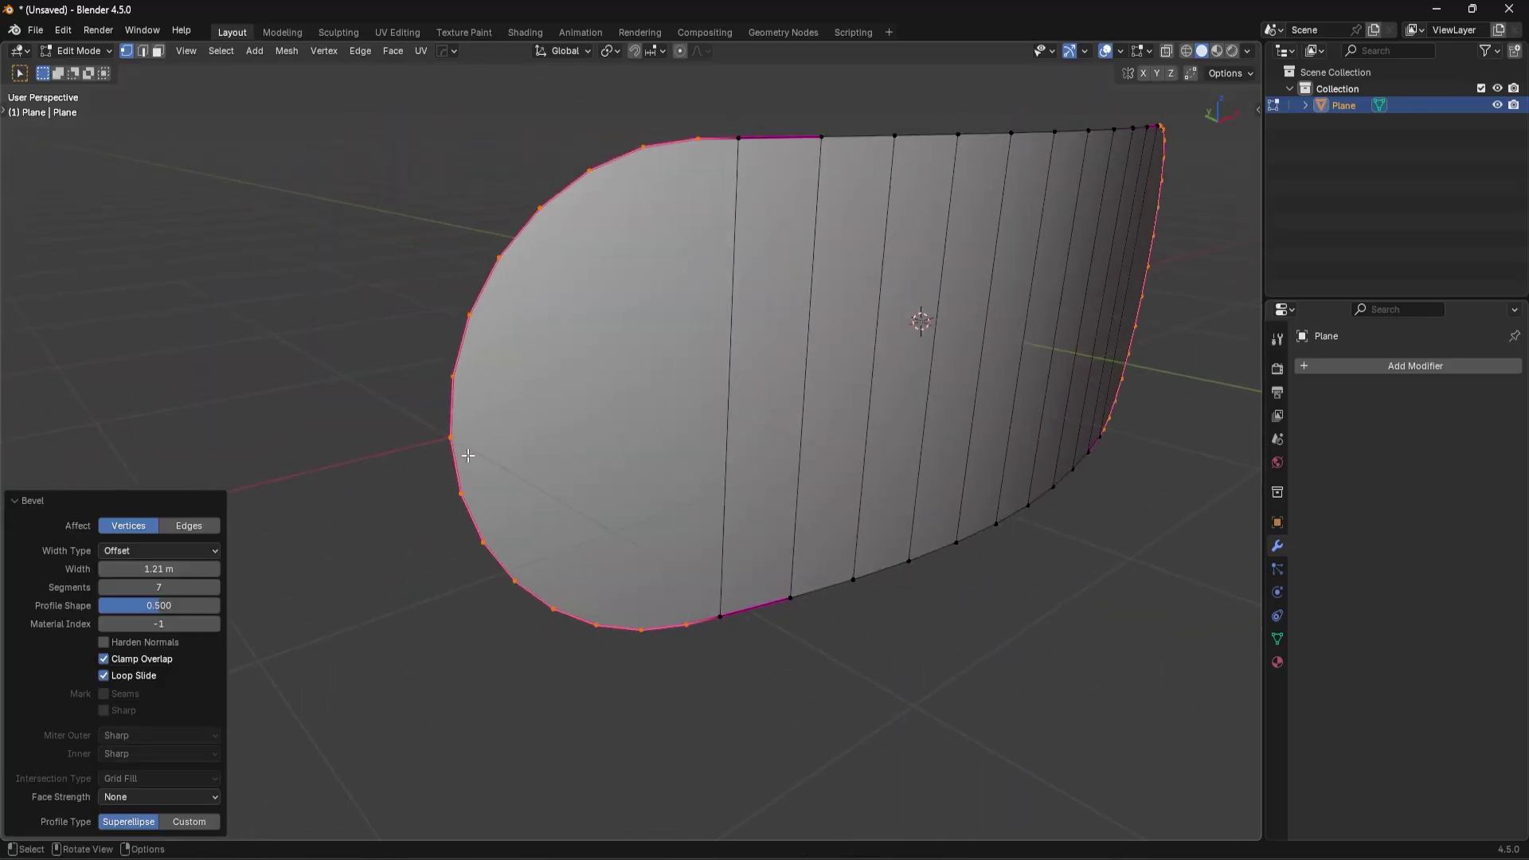
{"action": "left_click", "coordinate": [452, 439]}
{"action": "key", "text": "g"}
{"action": "right_click", "coordinate": [470, 433]}
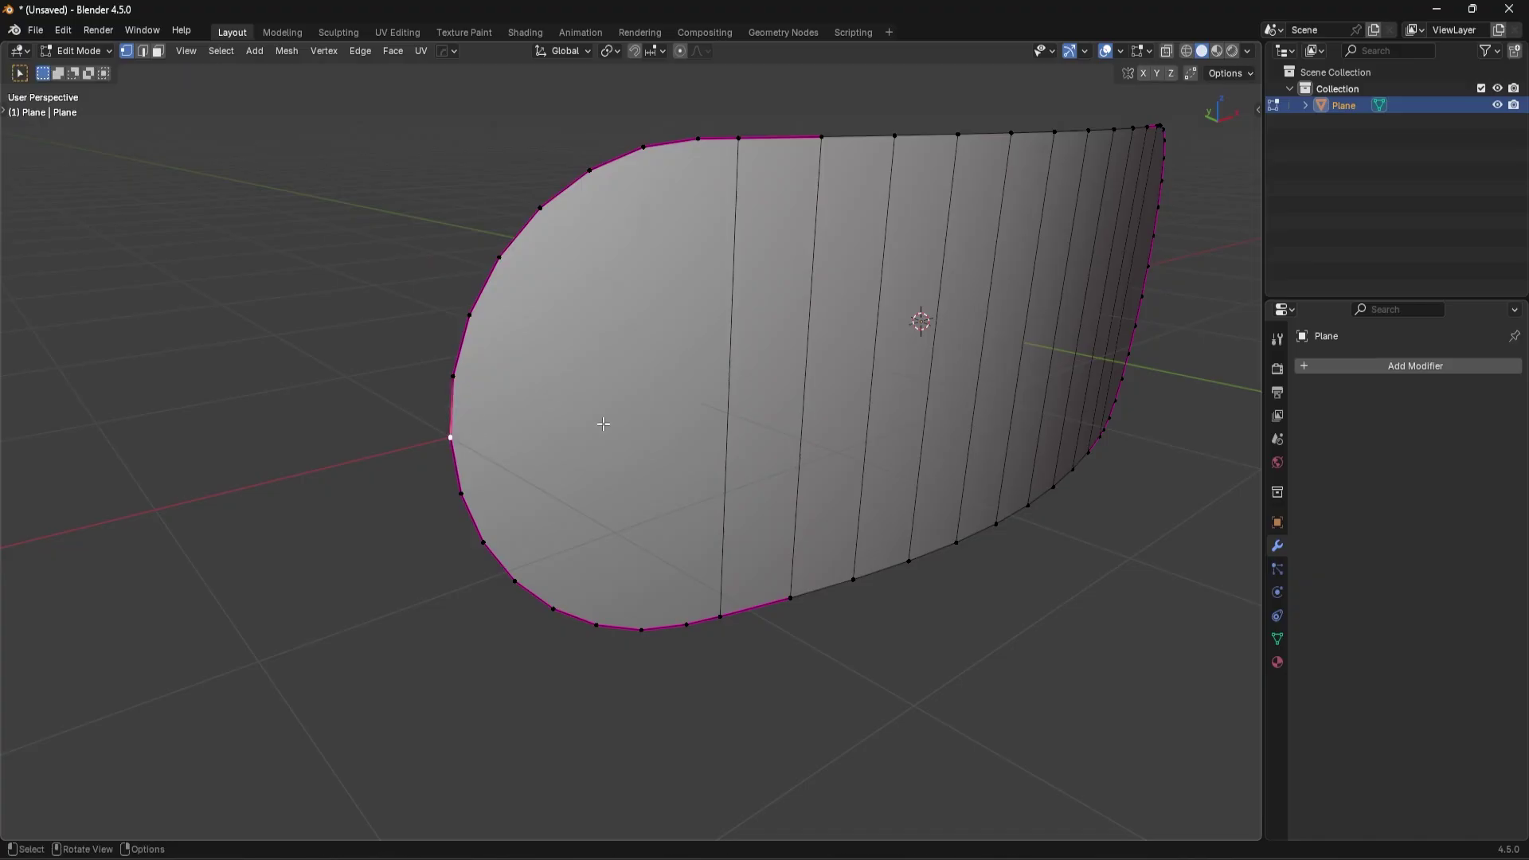
{"action": "key", "text": "a"}
{"action": "key", "text": "m"}
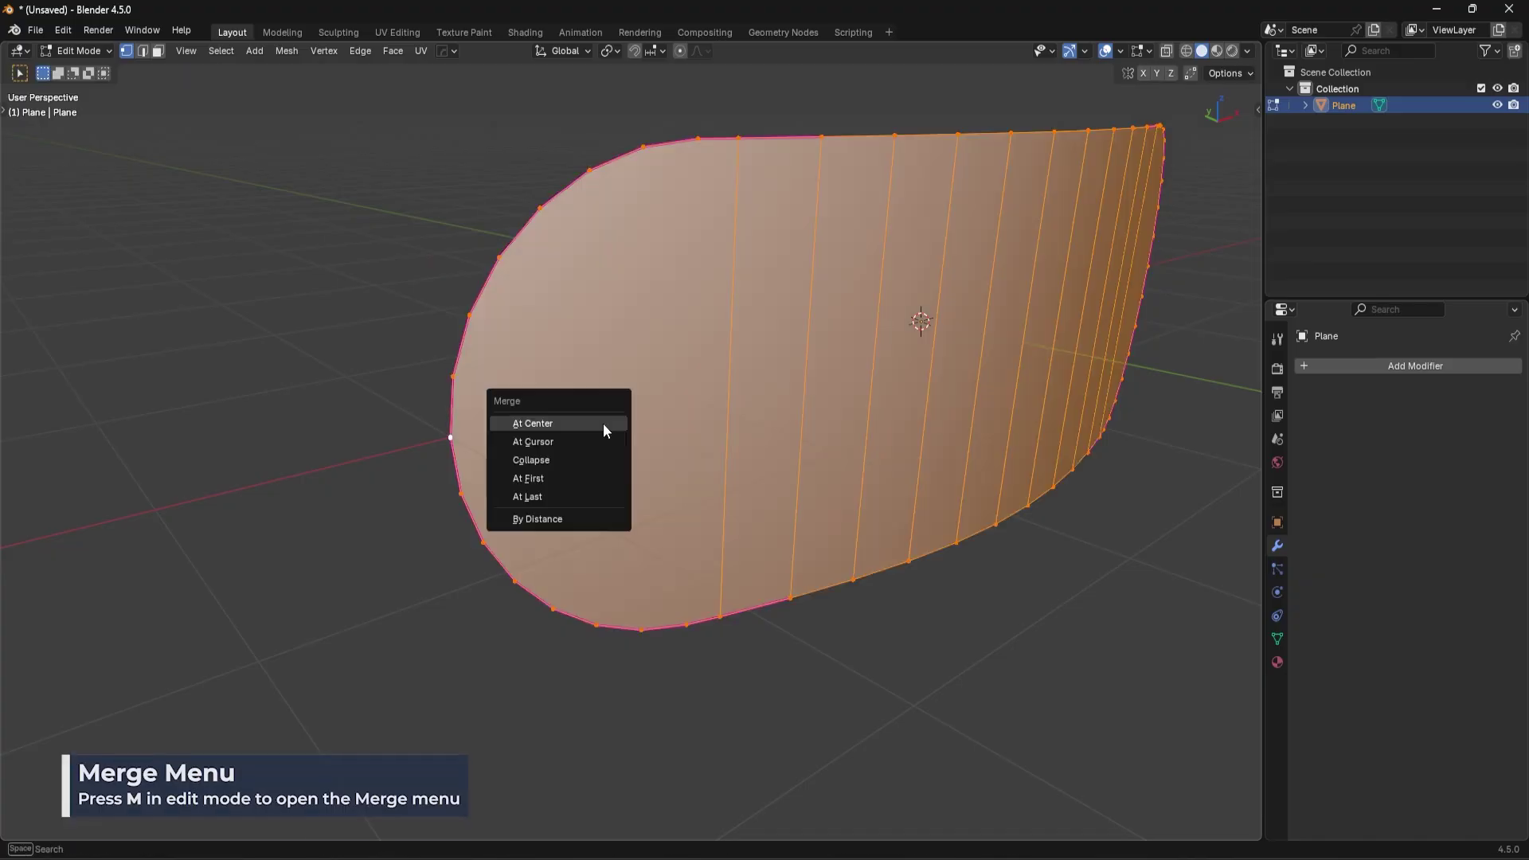
{"action": "left_click", "coordinate": [559, 519]}
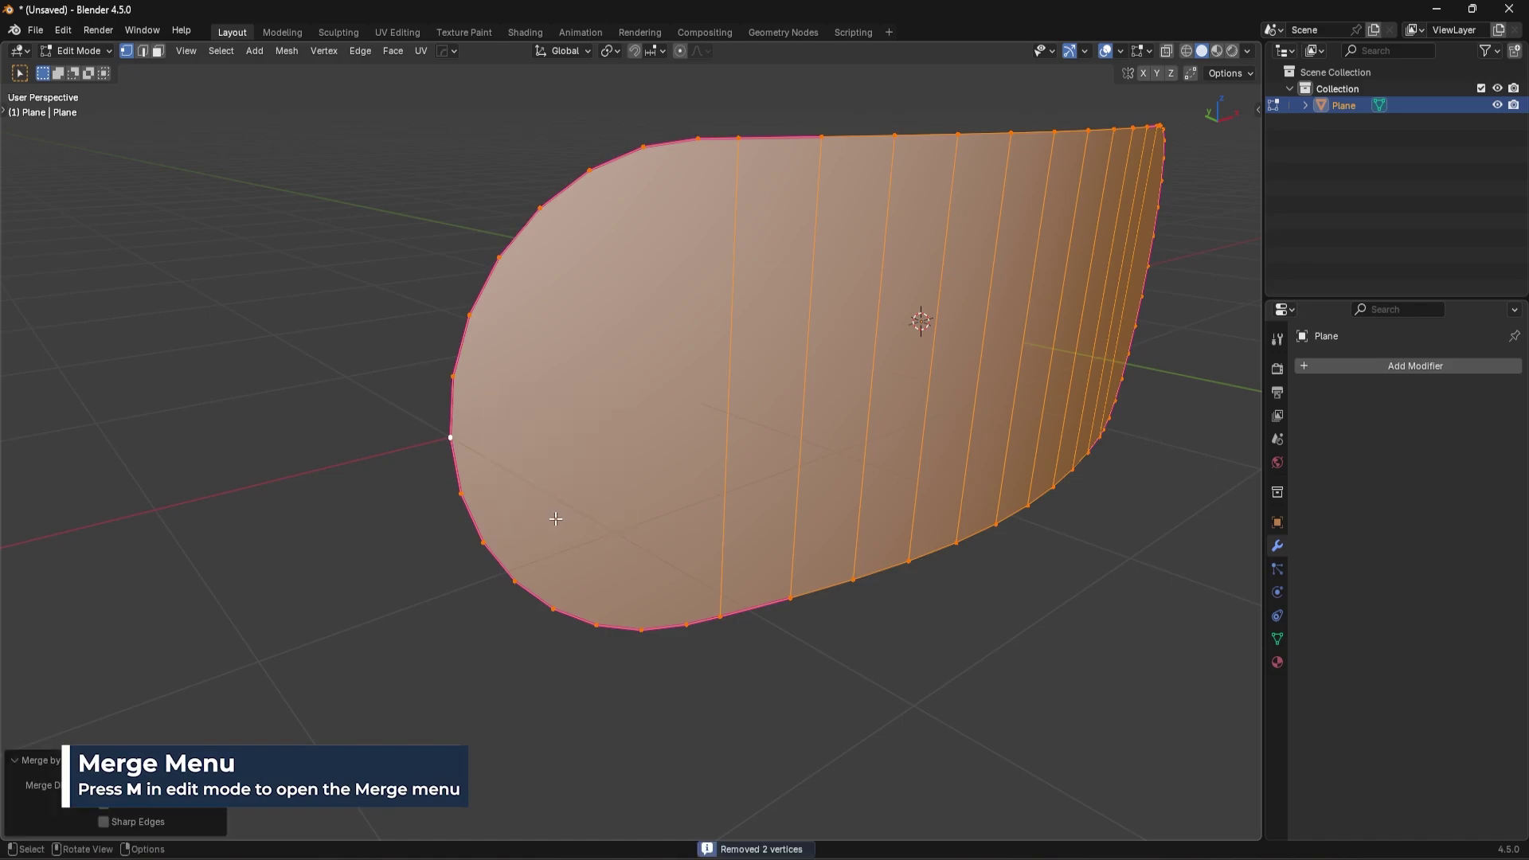
{"action": "left_click", "coordinate": [453, 438]}
{"action": "key", "text": "g"}
{"action": "right_click", "coordinate": [478, 452]}
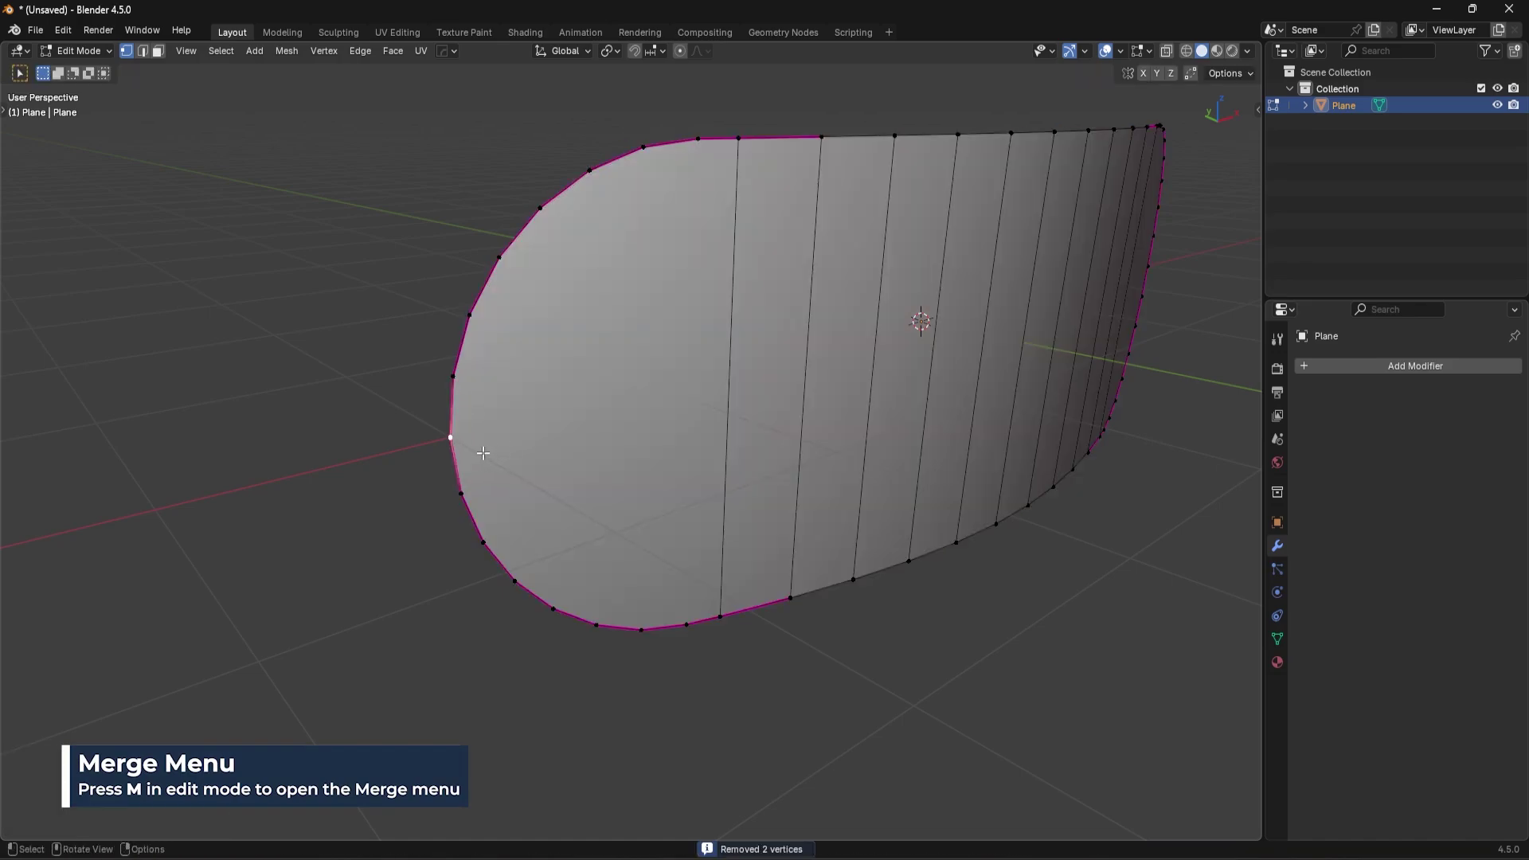
Step: Select the entire mesh and remove the crease from all its edges
{"action": "middle_click_drag", "start_coordinate": [458, 464], "coordinate": [948, 413]}
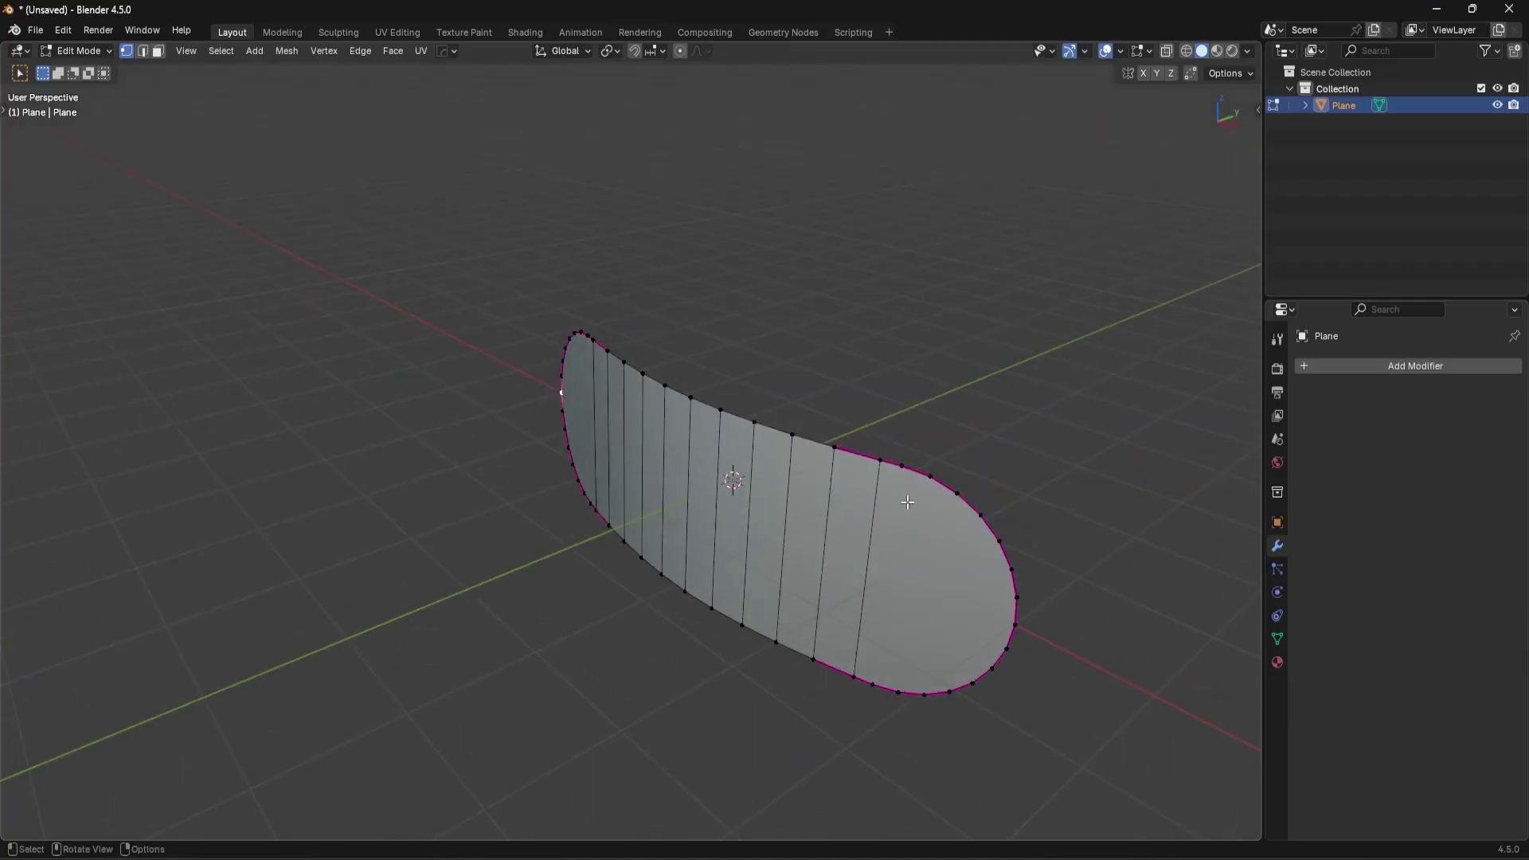
{"action": "scroll", "coordinate": [908, 503], "scroll_direction": "up", "scroll_amount": 5}
{"action": "key", "text": "a"}
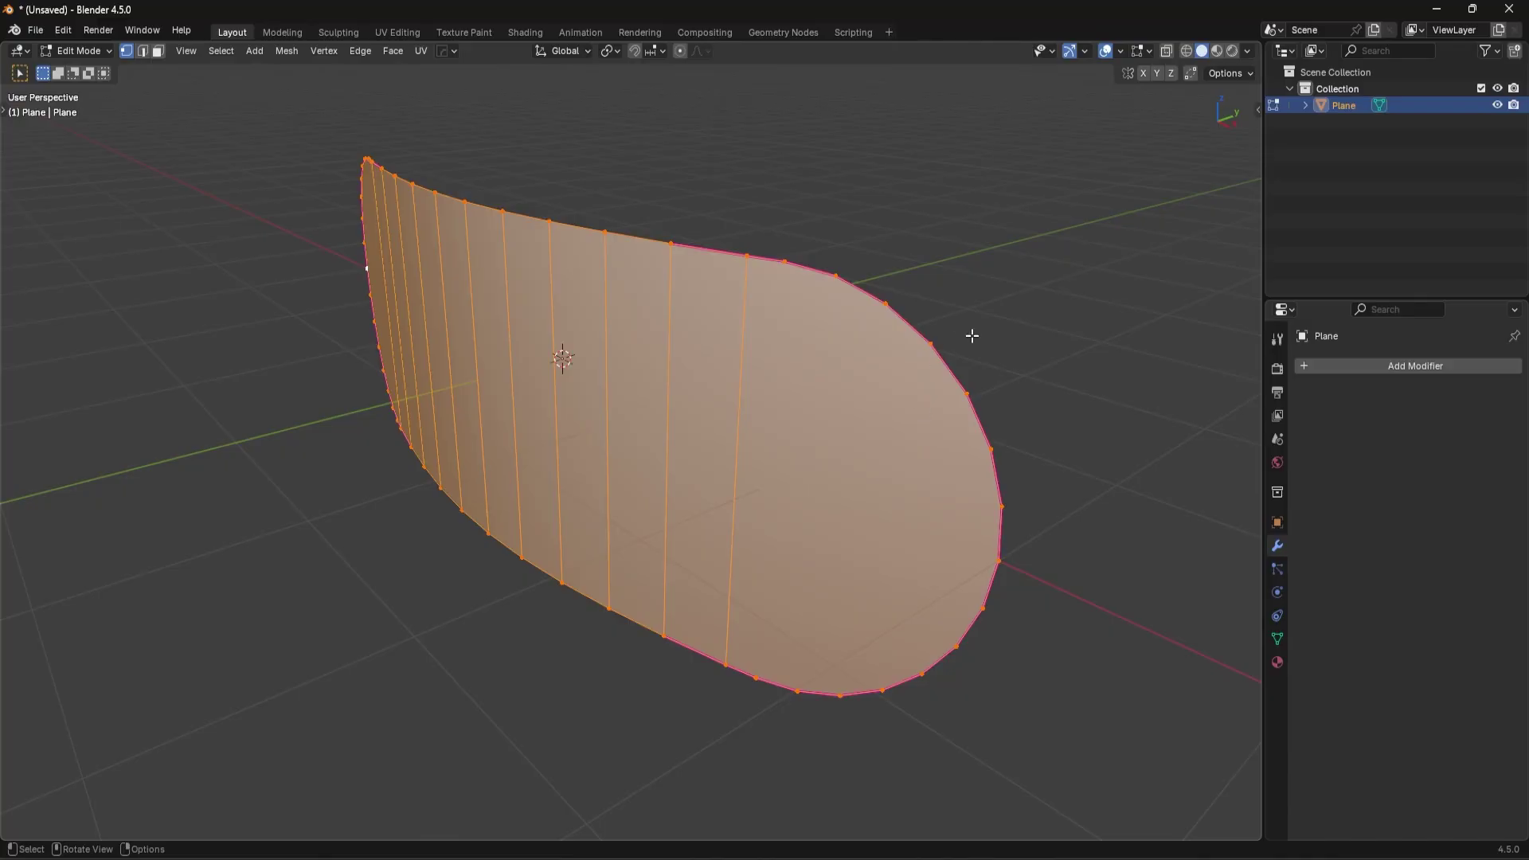
{"action": "key", "text": "n"}
{"action": "left_click", "coordinate": [1251, 104]}
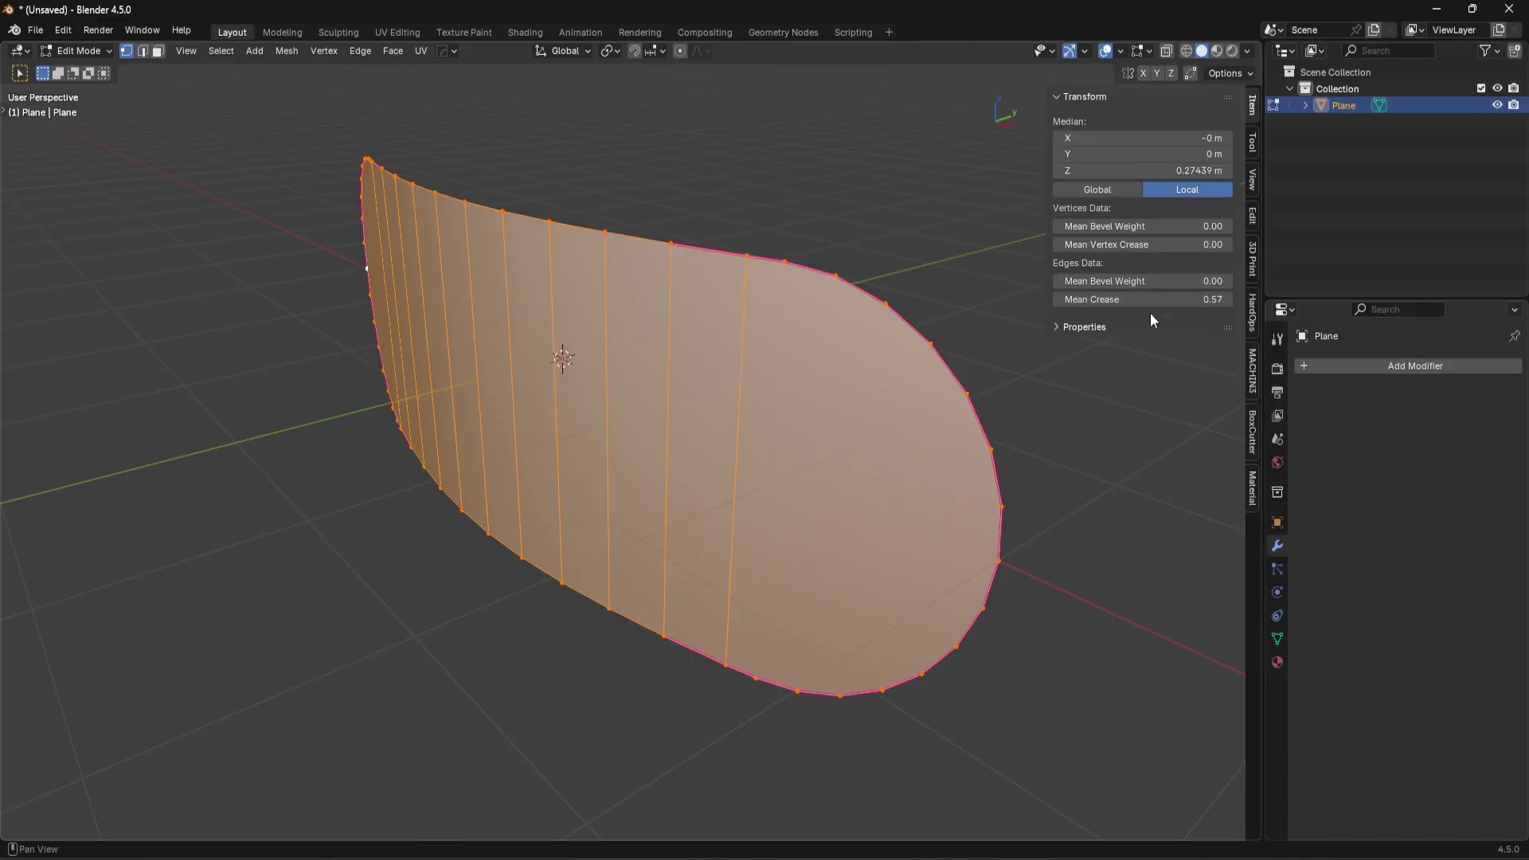
{"action": "left_click_drag", "start_coordinate": [1182, 300], "coordinate": [1131, 299]}
{"action": "mouse_move", "coordinate": [1102, 299]}
{"action": "left_mouse_down"}
{"action": "mouse_move", "coordinate": [1139, 299]}
{"action": "mouse_move", "coordinate": [1099, 300]}
{"action": "left_mouse_up"}
{"action": "key", "text": "n"}
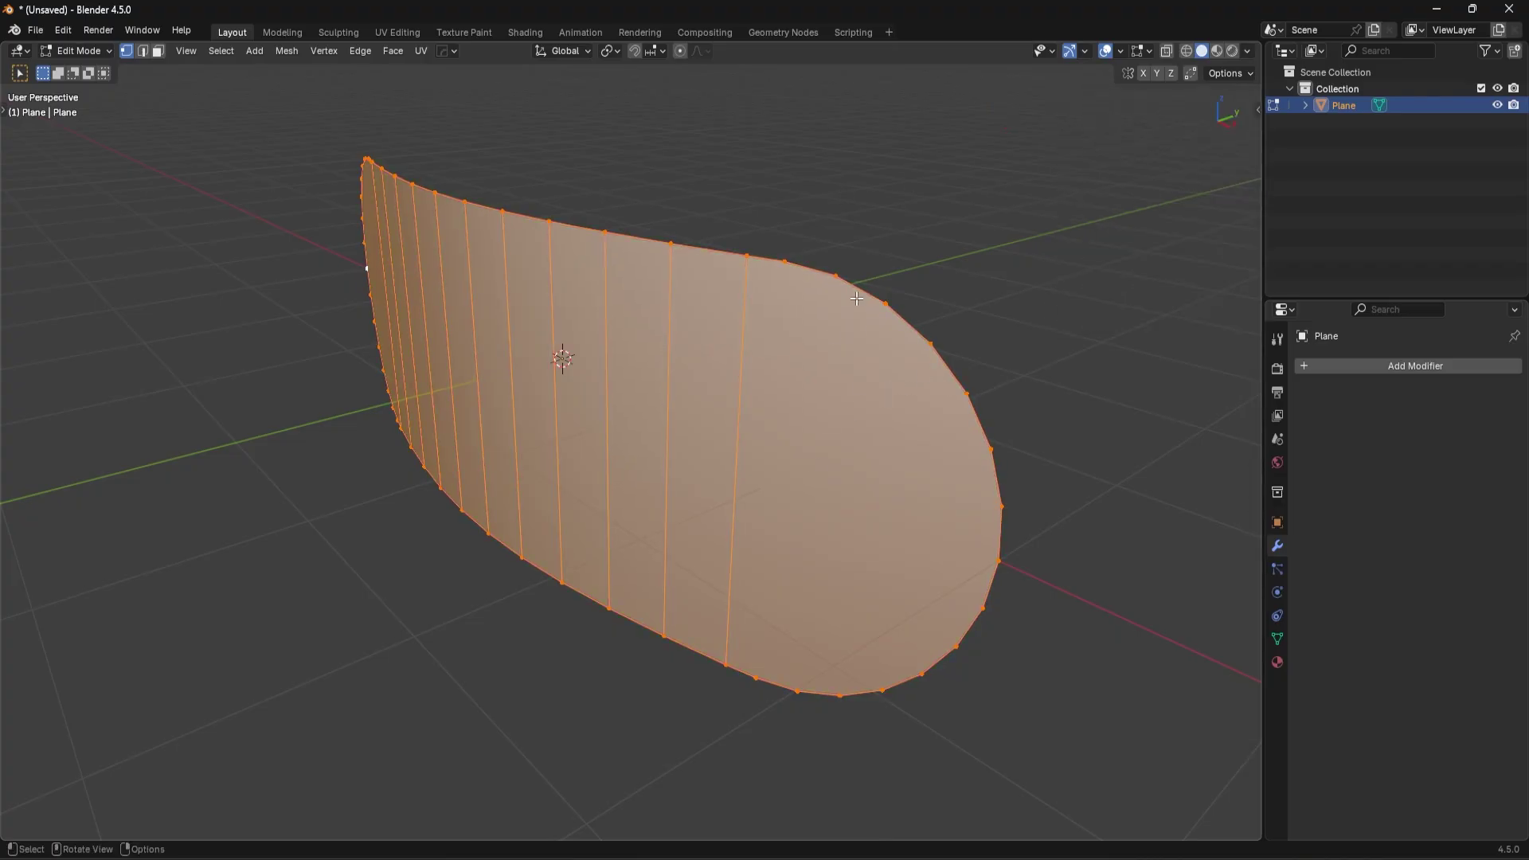
Step: Extrude the whole panel along its normal by about -0.47 m to give it thickness
{"action": "key", "text": "2"}
{"action": "middle_click_drag", "start_coordinate": [718, 314], "coordinate": [669, 494]}
{"action": "key", "text": "e"}
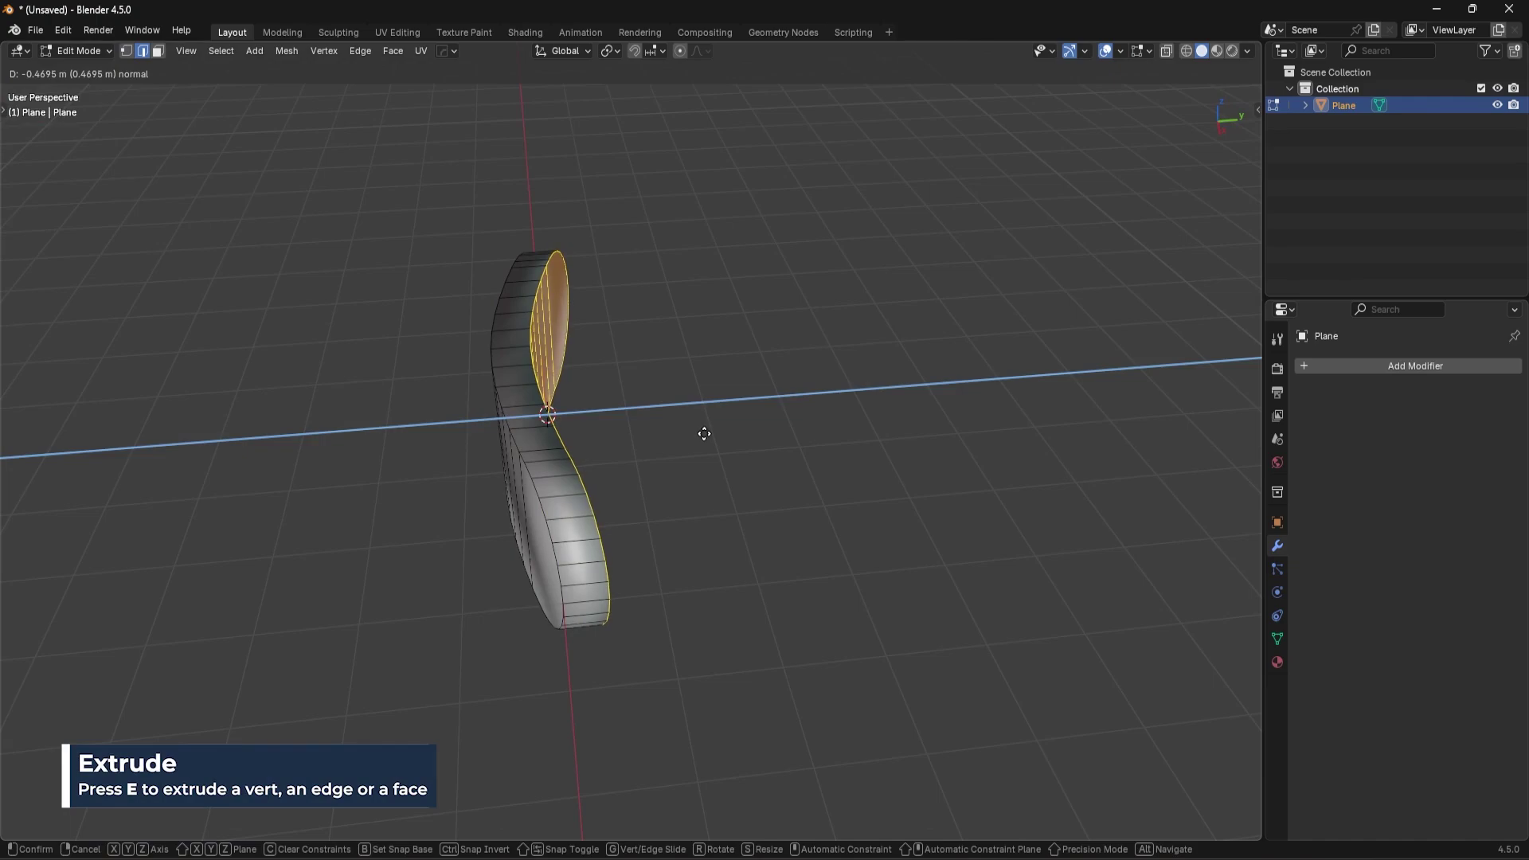
{"action": "left_click", "coordinate": [705, 434]}
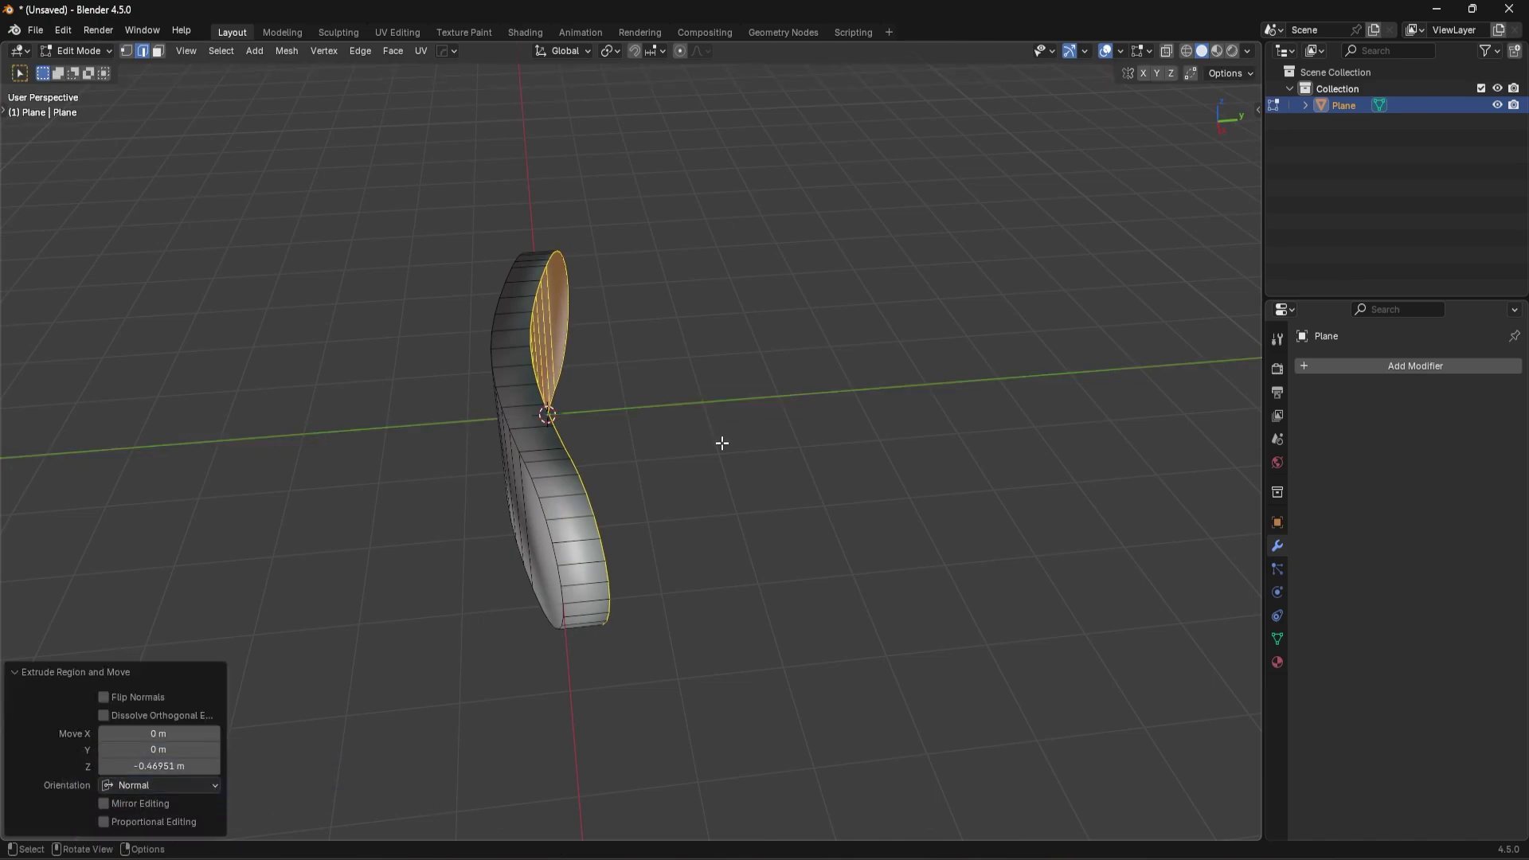
Step: Flatten the extruded back side by scaling it to 0 along the global Y axis
{"action": "key", "text": "s"}
{"action": "type", "text": "y"}
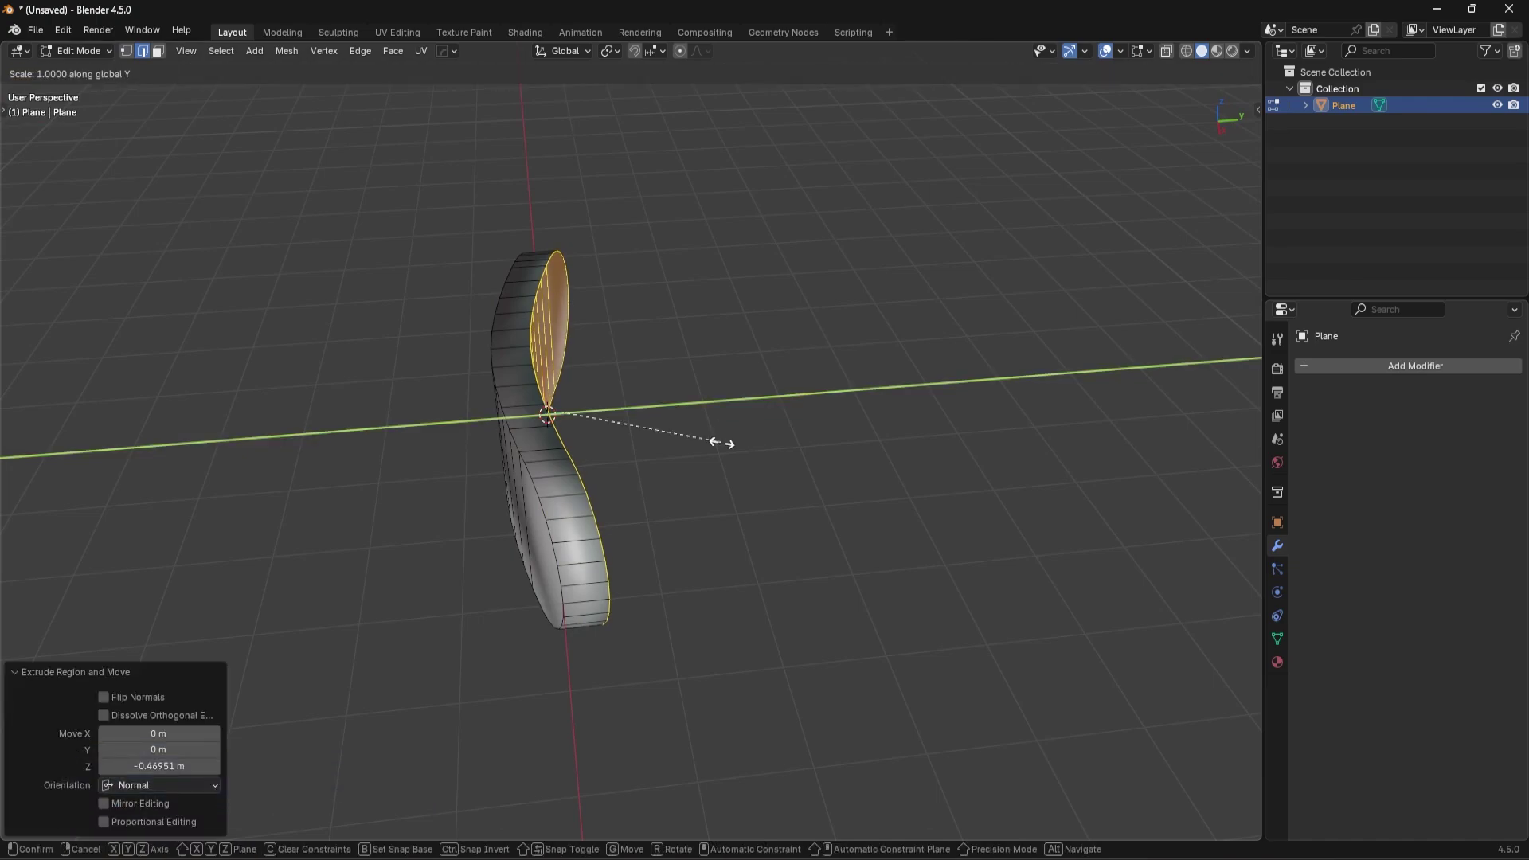
{"action": "type", "text": "0"}
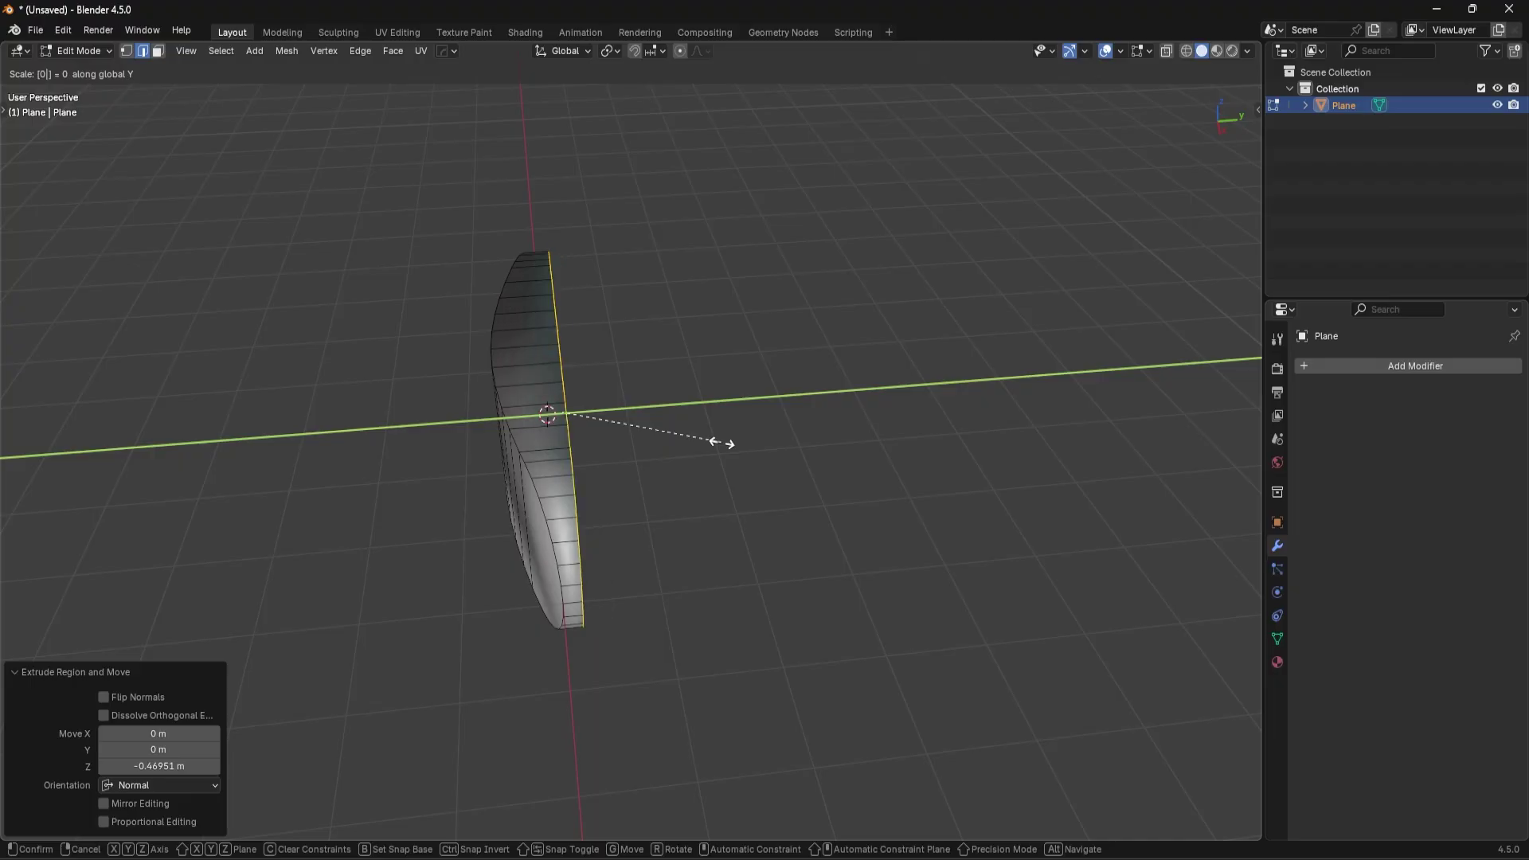
{"action": "key", "text": "Return"}
{"action": "middle_click_drag", "start_coordinate": [671, 528], "coordinate": [600, 387]}
{"action": "scroll", "coordinate": [693, 437], "scroll_direction": "up", "scroll_amount": 4}
{"action": "middle_click_drag", "start_coordinate": [649, 442], "coordinate": [751, 392]}
Step: Recalculate the normals of all faces to point outside and return to Object Mode
{"action": "key", "text": "Tab"}
{"action": "scroll", "coordinate": [759, 330], "scroll_direction": "down", "scroll_amount": 5}
{"action": "middle_click_drag", "start_coordinate": [758, 330], "coordinate": [973, 379]}
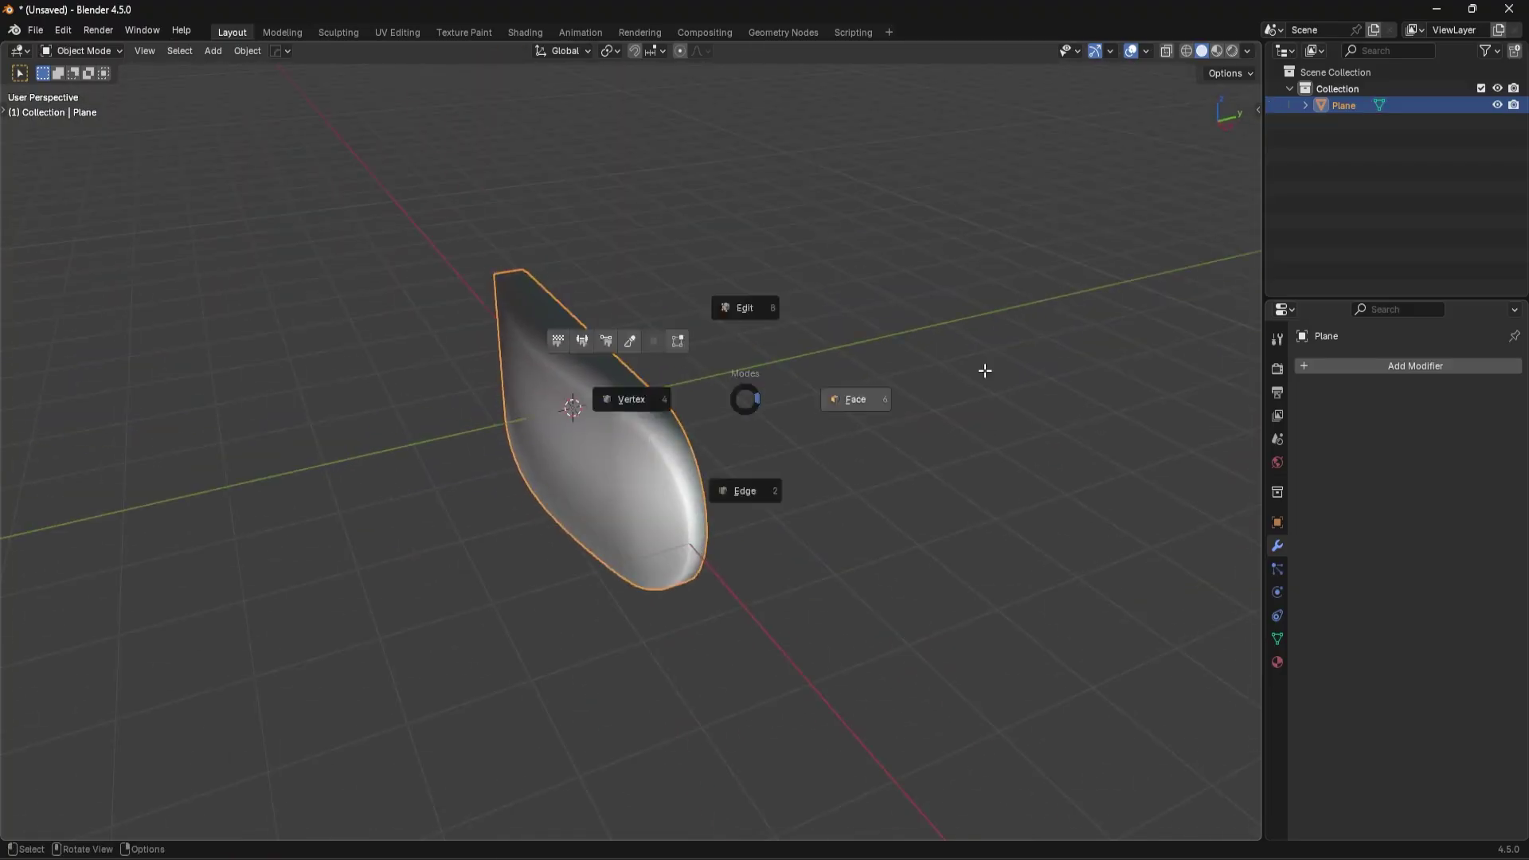
{"action": "key", "text": "Tab"}
{"action": "key", "text": "a"}
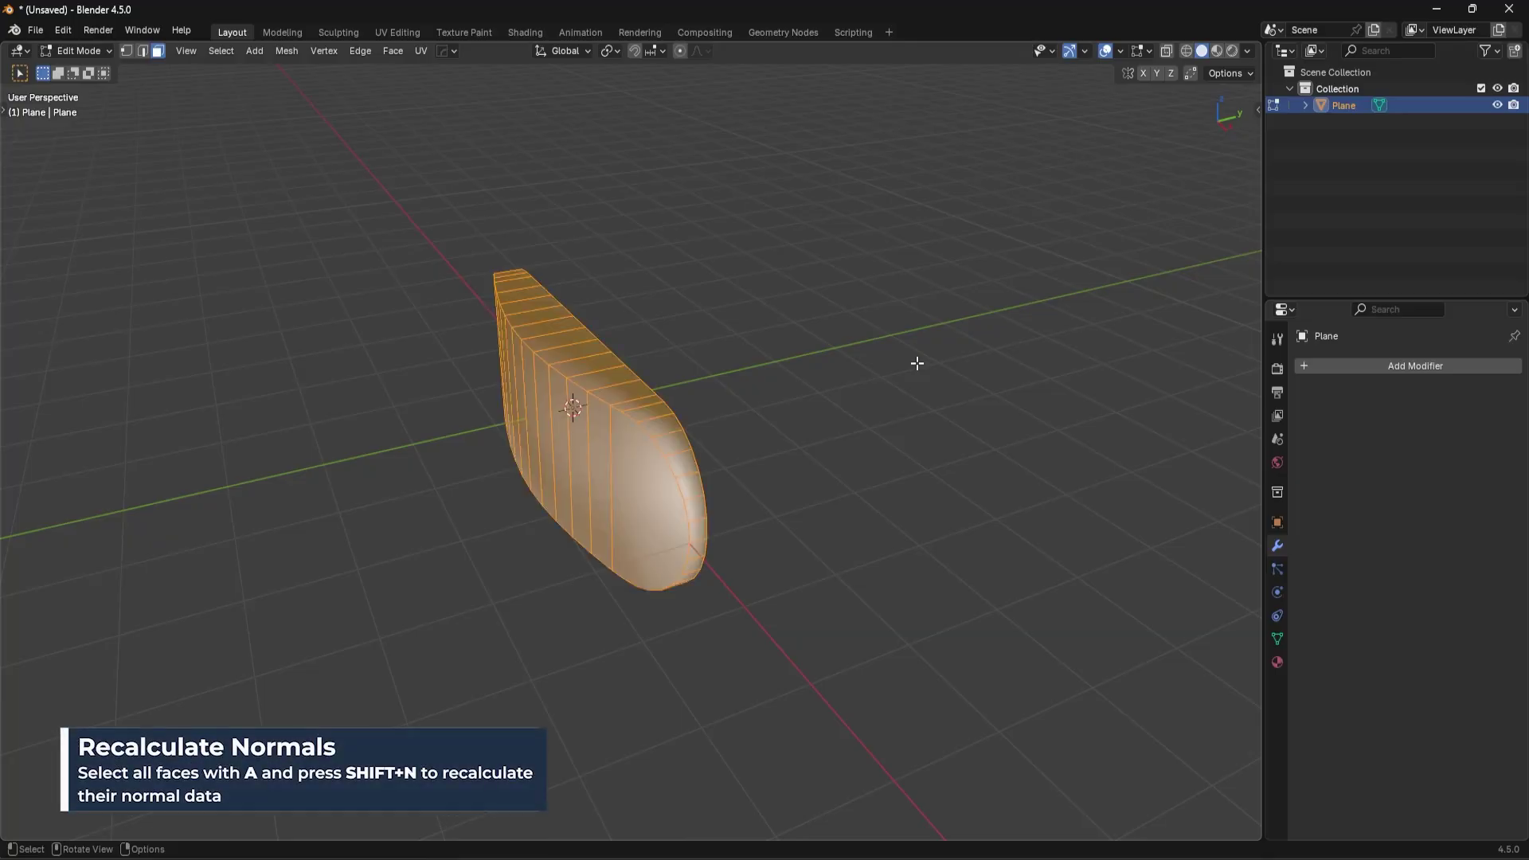
{"action": "key", "text": "shift+n"}
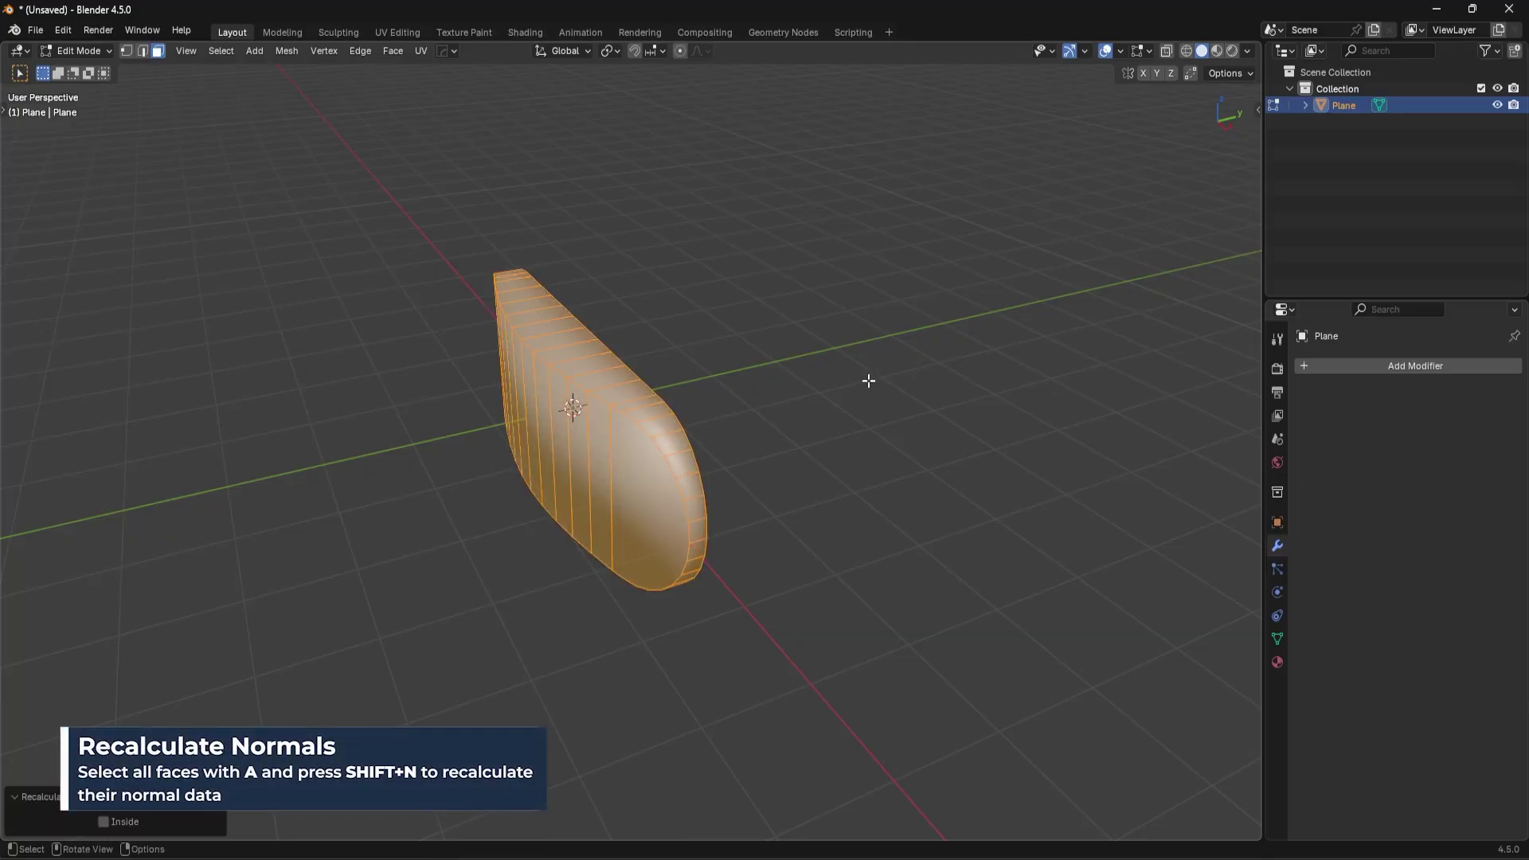
{"action": "key", "text": "Tab"}
Step: Apply Shade Auto Smooth to the body with a 30° angle
{"action": "middle_click_drag", "start_coordinate": [784, 355], "coordinate": [681, 409]}
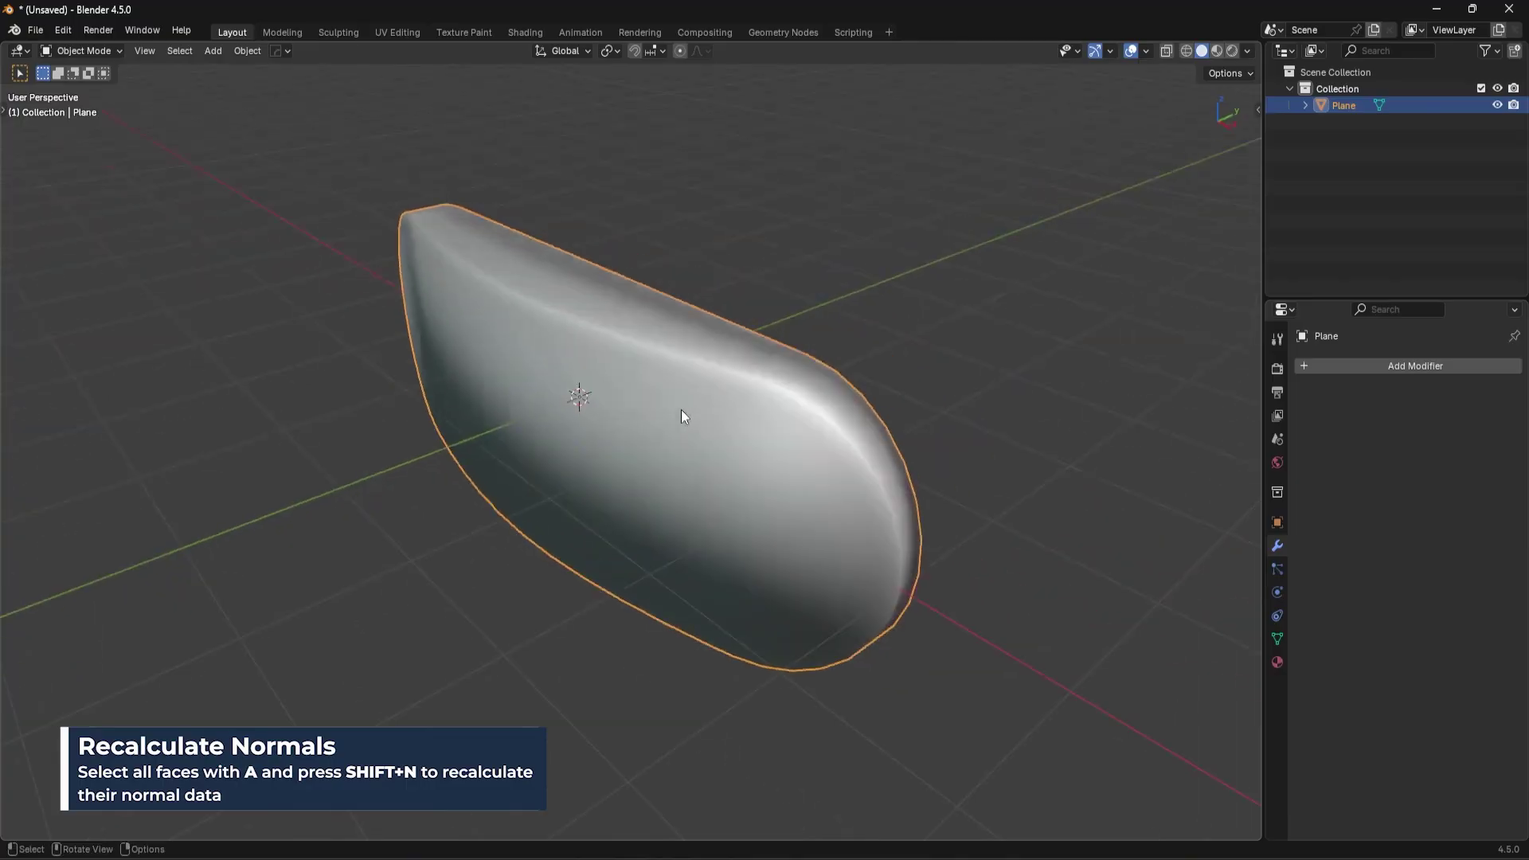
{"action": "right_click", "coordinate": [838, 333]}
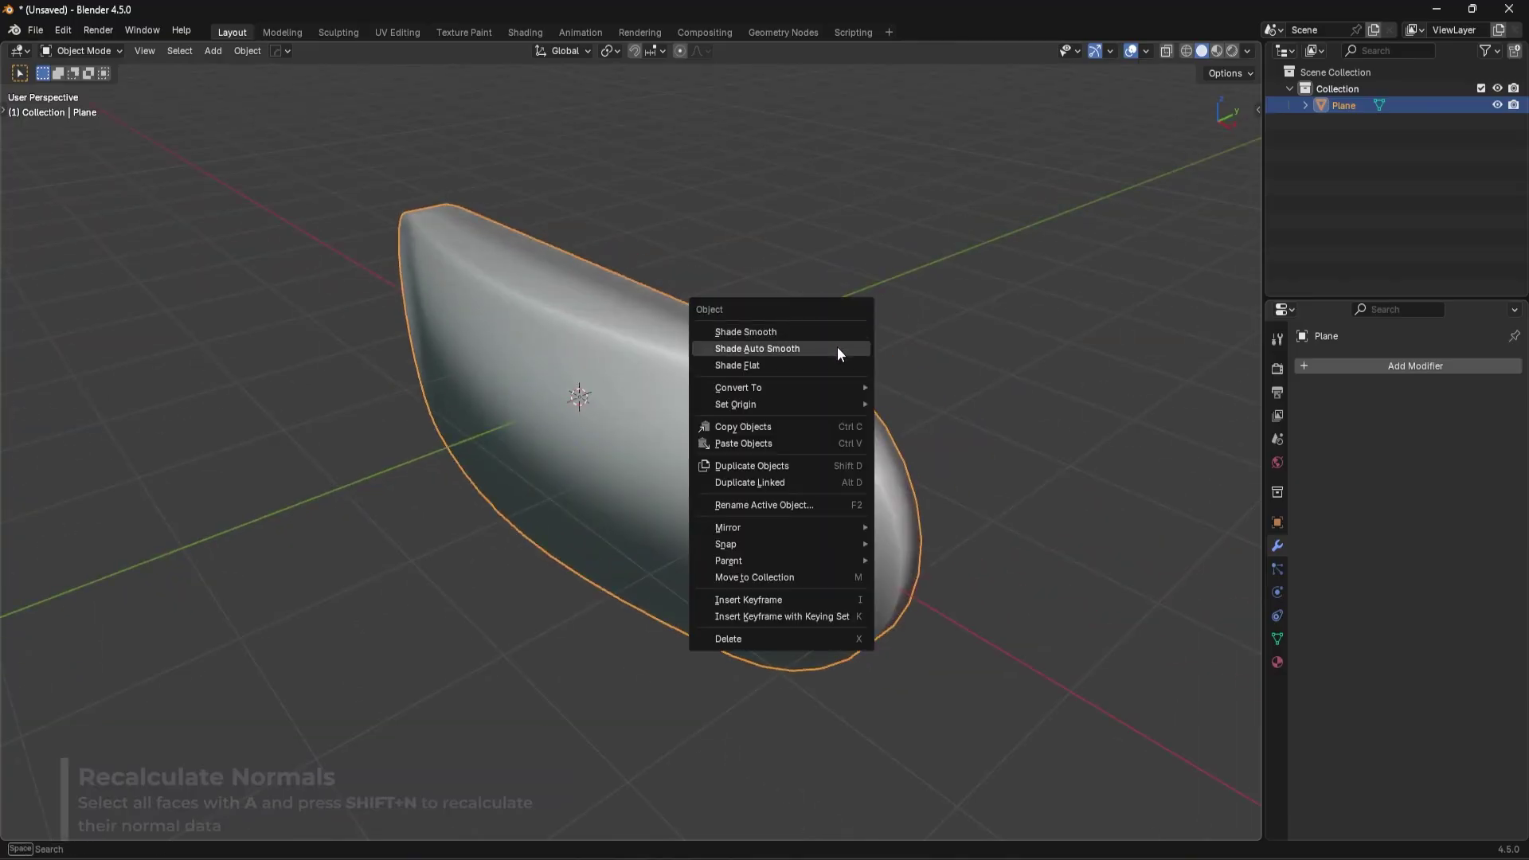
{"action": "left_click", "coordinate": [836, 355]}
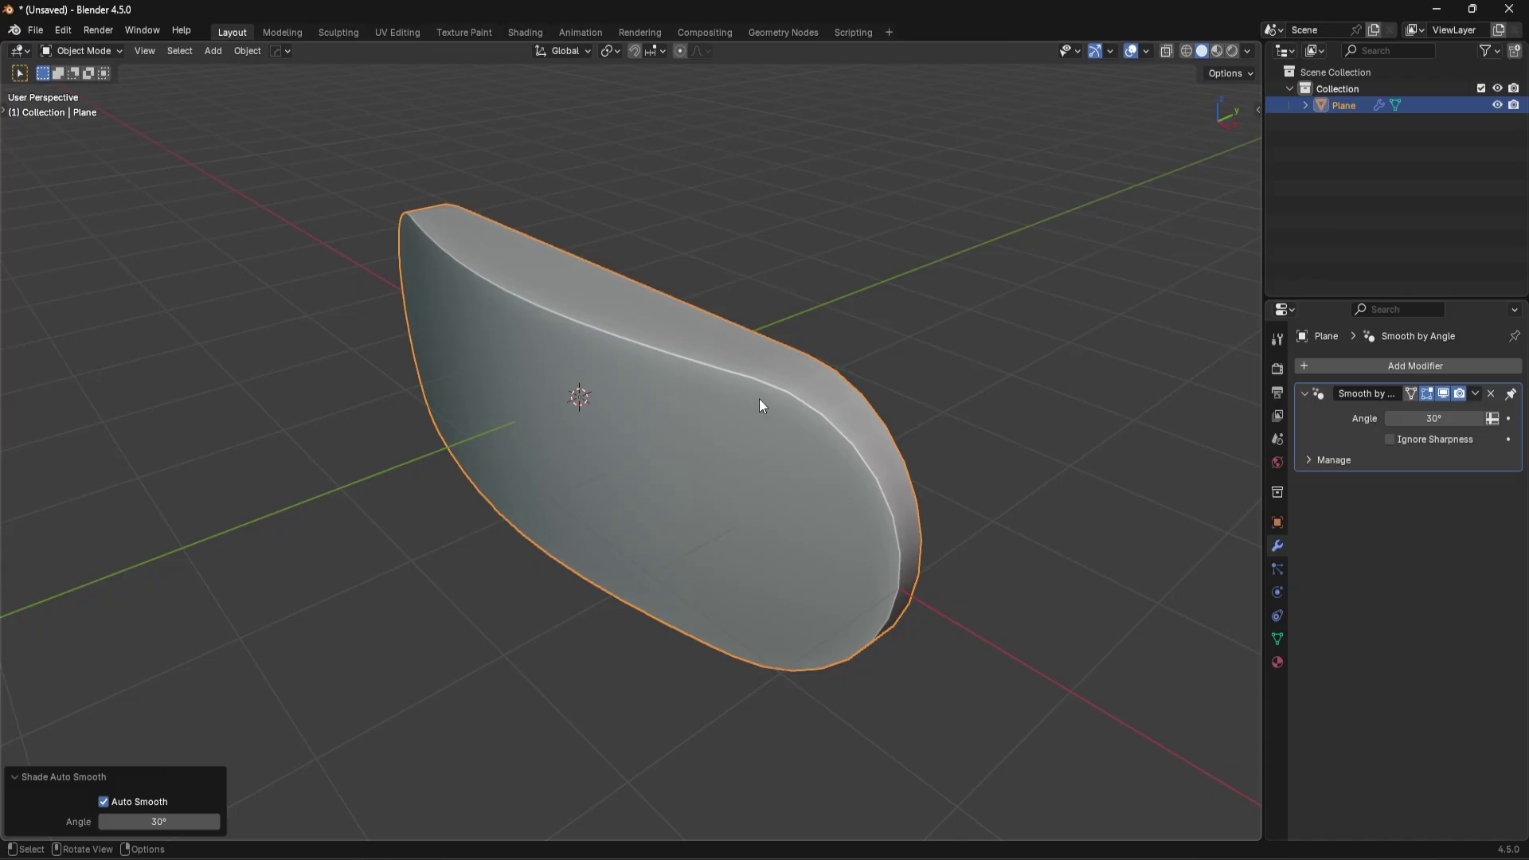
Step: Extrude the two middle faces of the flat back side 0.8 m outward
{"action": "middle_click_drag", "start_coordinate": [64, 618], "coordinate": [580, 443]}
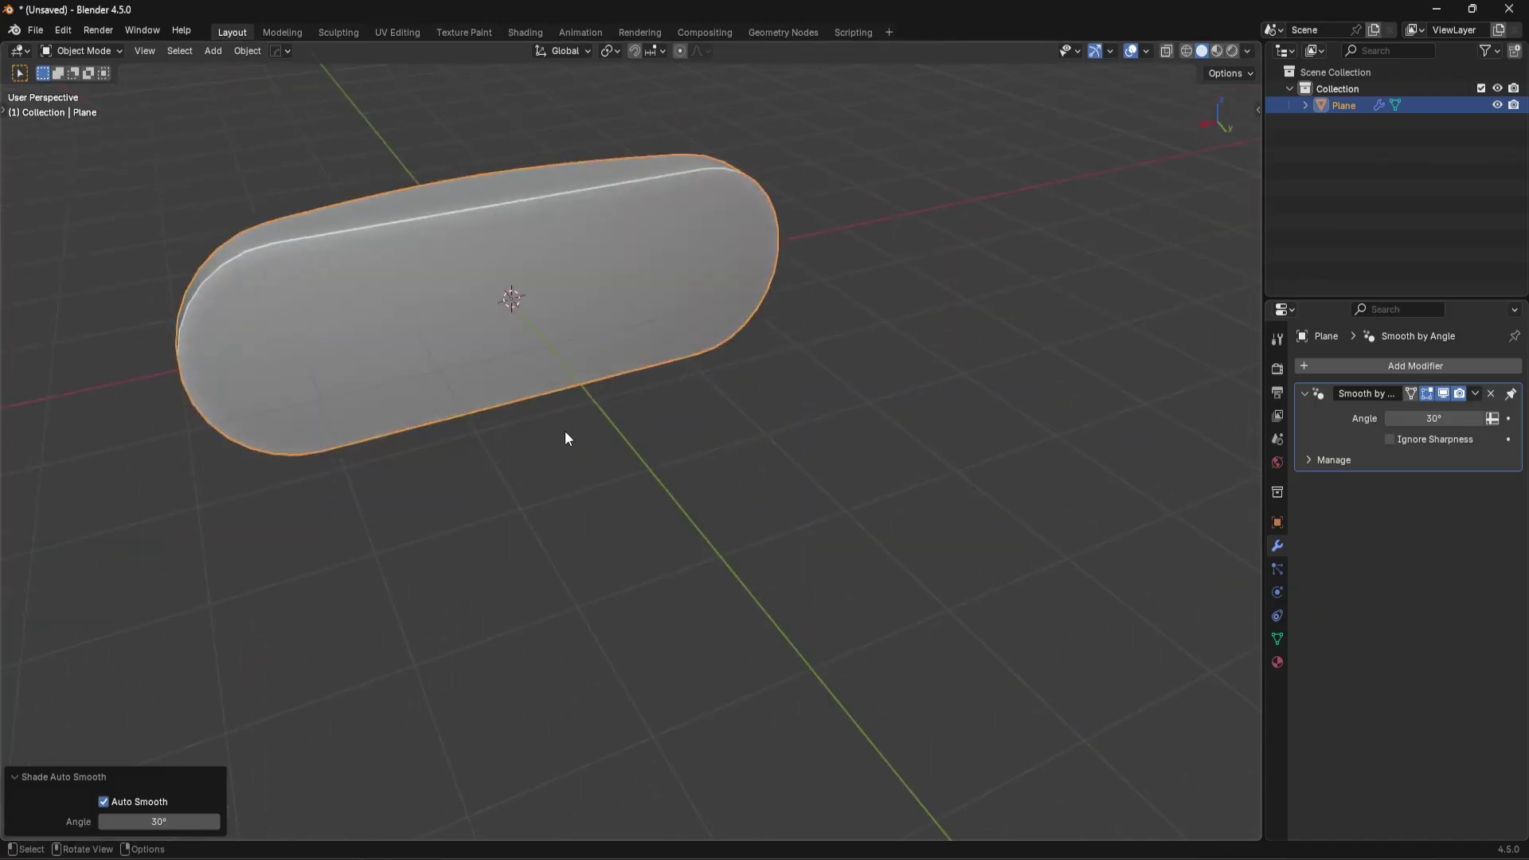
{"action": "key", "text": "Tab"}
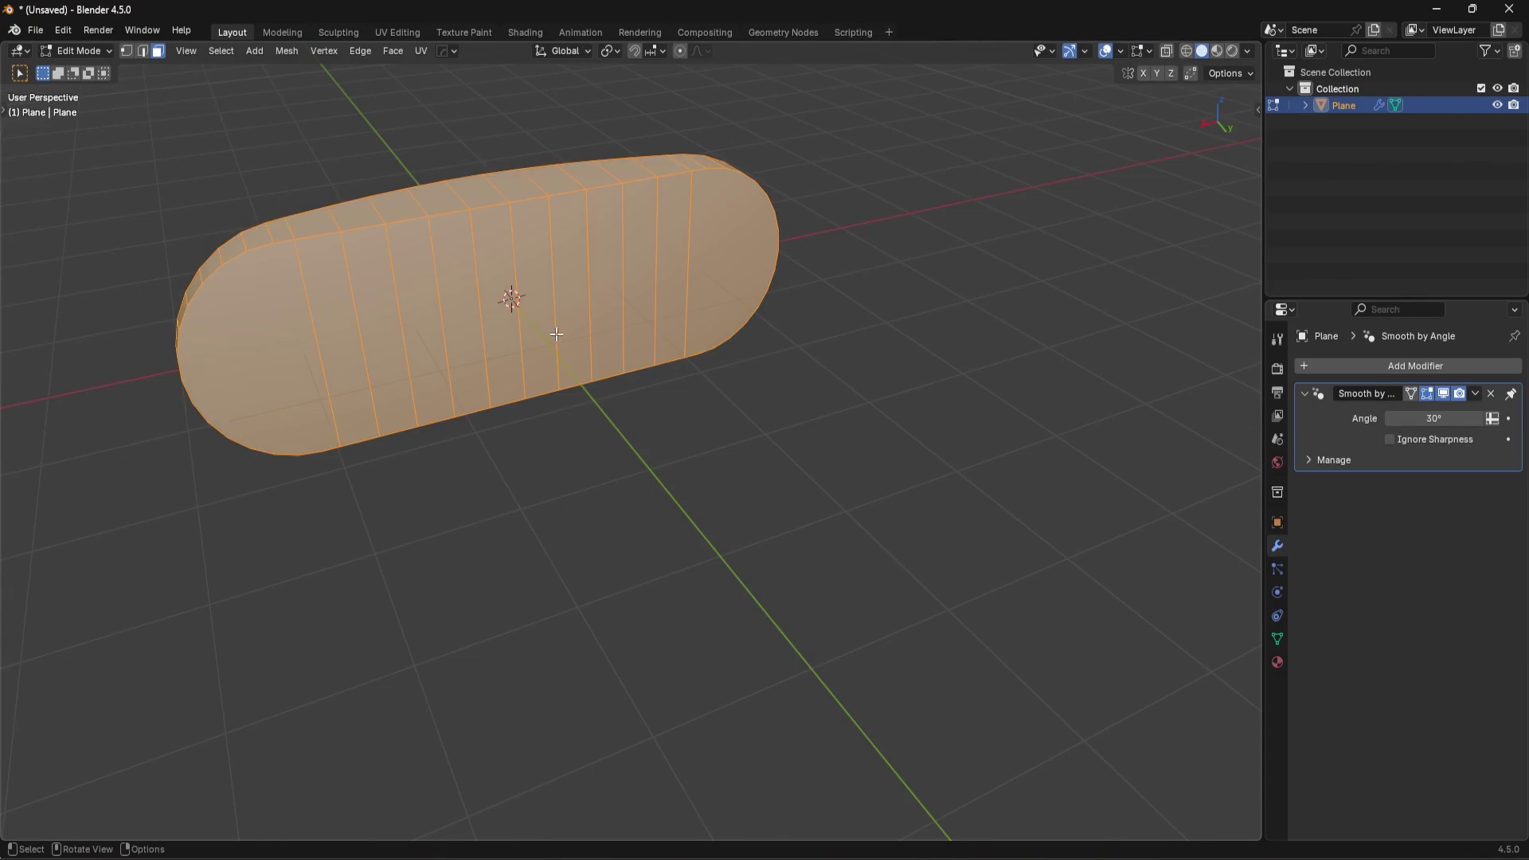
{"action": "key", "text": "alt+a"}
{"action": "left_click", "coordinate": [466, 310]}
{"action": "left_click", "coordinate": [492, 302]}
{"action": "left_click", "coordinate": [544, 281], "text": "shift"}
{"action": "middle_click_drag", "start_coordinate": [544, 281], "coordinate": [702, 332]}
{"action": "key", "text": "KP_7"}
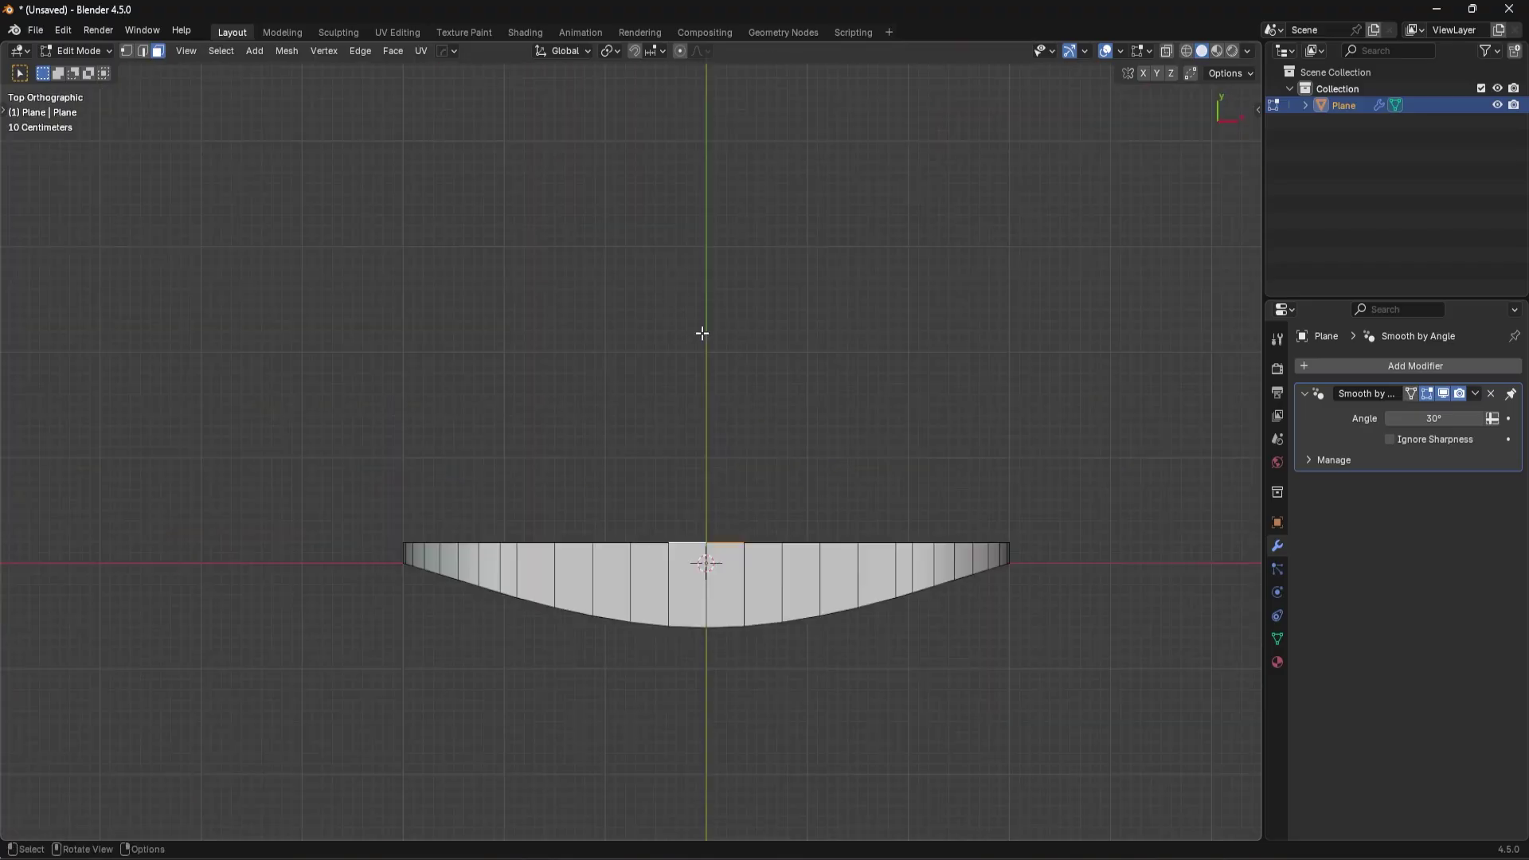
{"action": "key", "text": "e"}
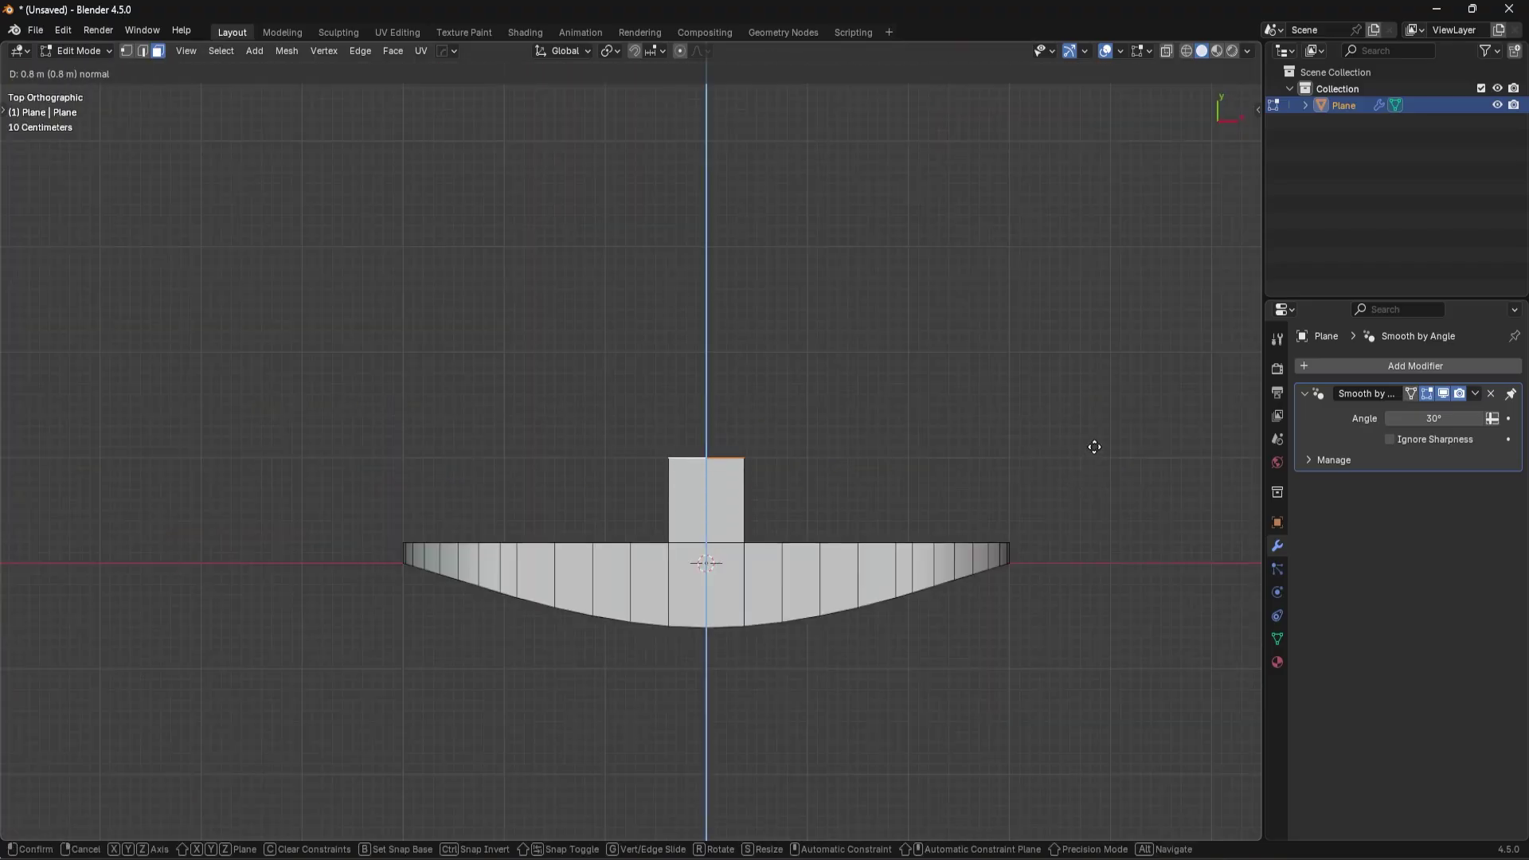
{"action": "left_click", "coordinate": [1096, 444]}
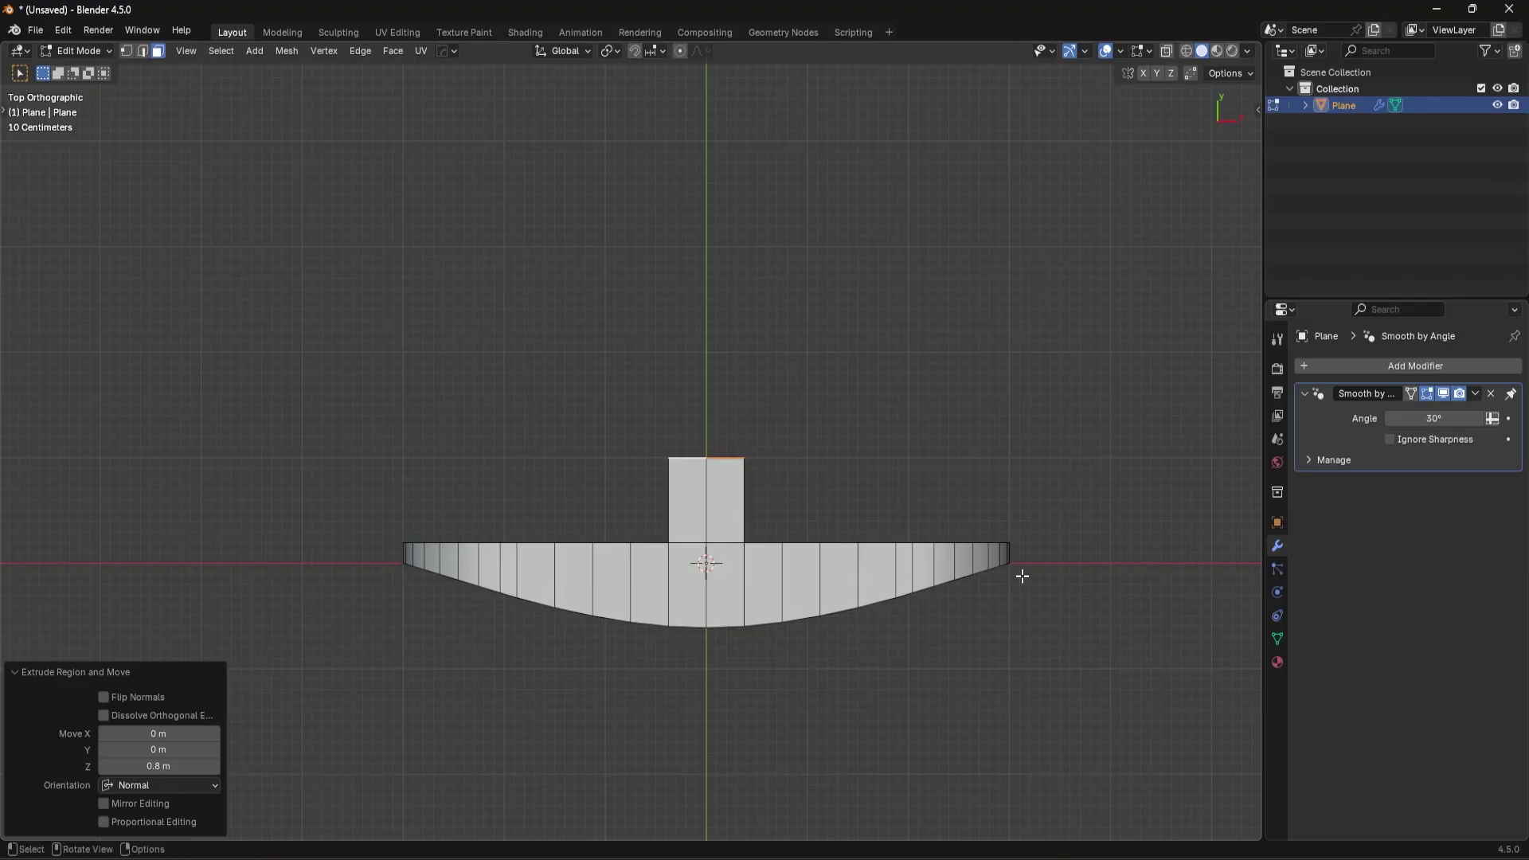
Step: Move the whole object about -0.74 m along the global Y axis in Object Mode
{"action": "key", "text": "Tab"}
{"action": "key", "text": "g"}
{"action": "key", "text": "y"}
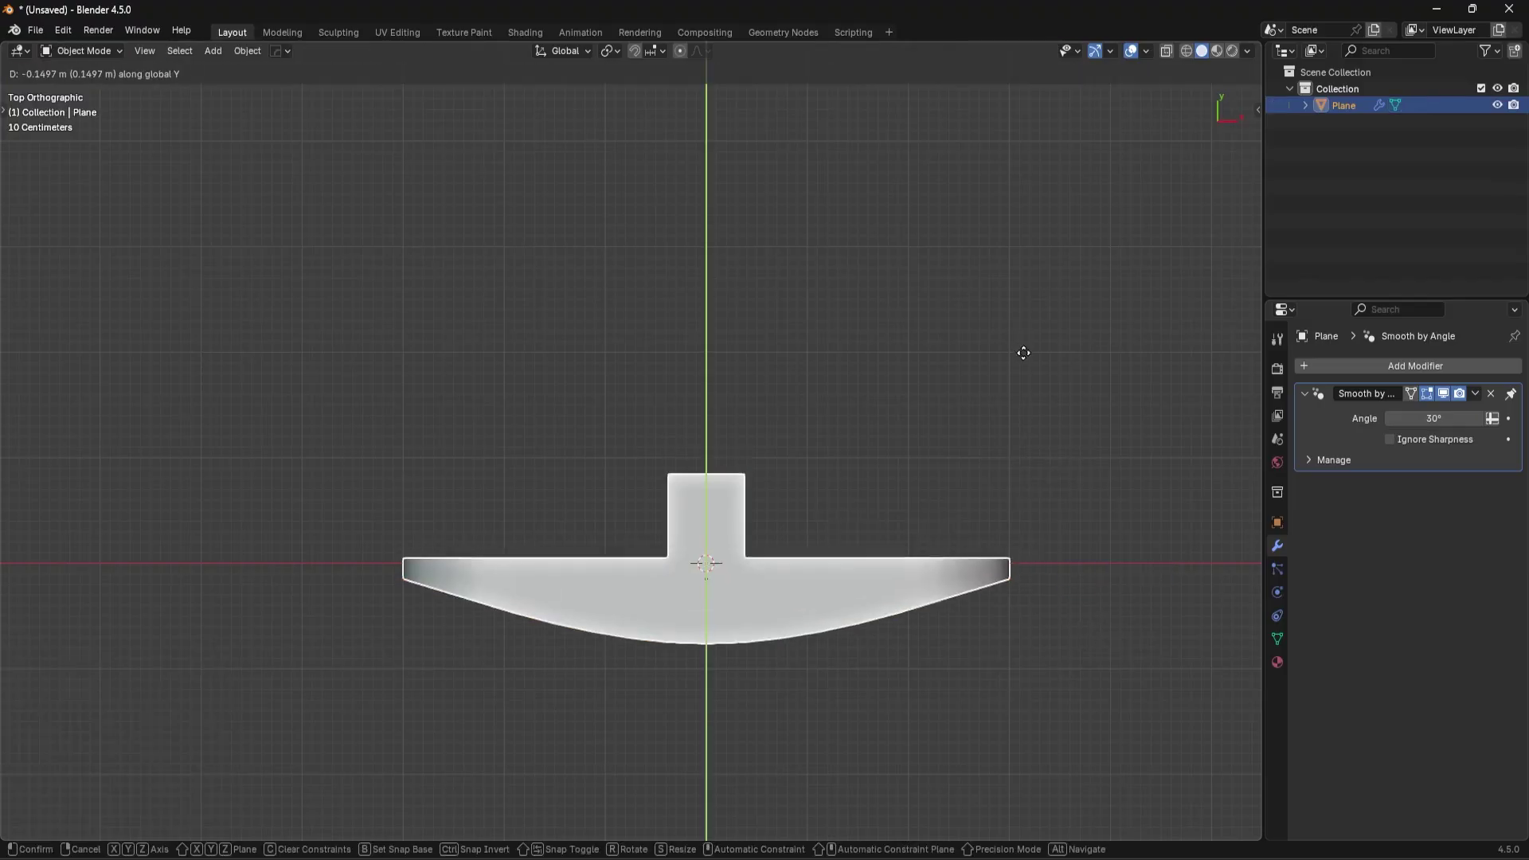
{"action": "left_click", "coordinate": [1044, 415]}
{"action": "scroll", "coordinate": [1045, 413], "scroll_direction": "up", "scroll_amount": 3}
{"action": "middle_click_drag", "start_coordinate": [809, 635], "coordinate": [664, 376], "text": "shift"}
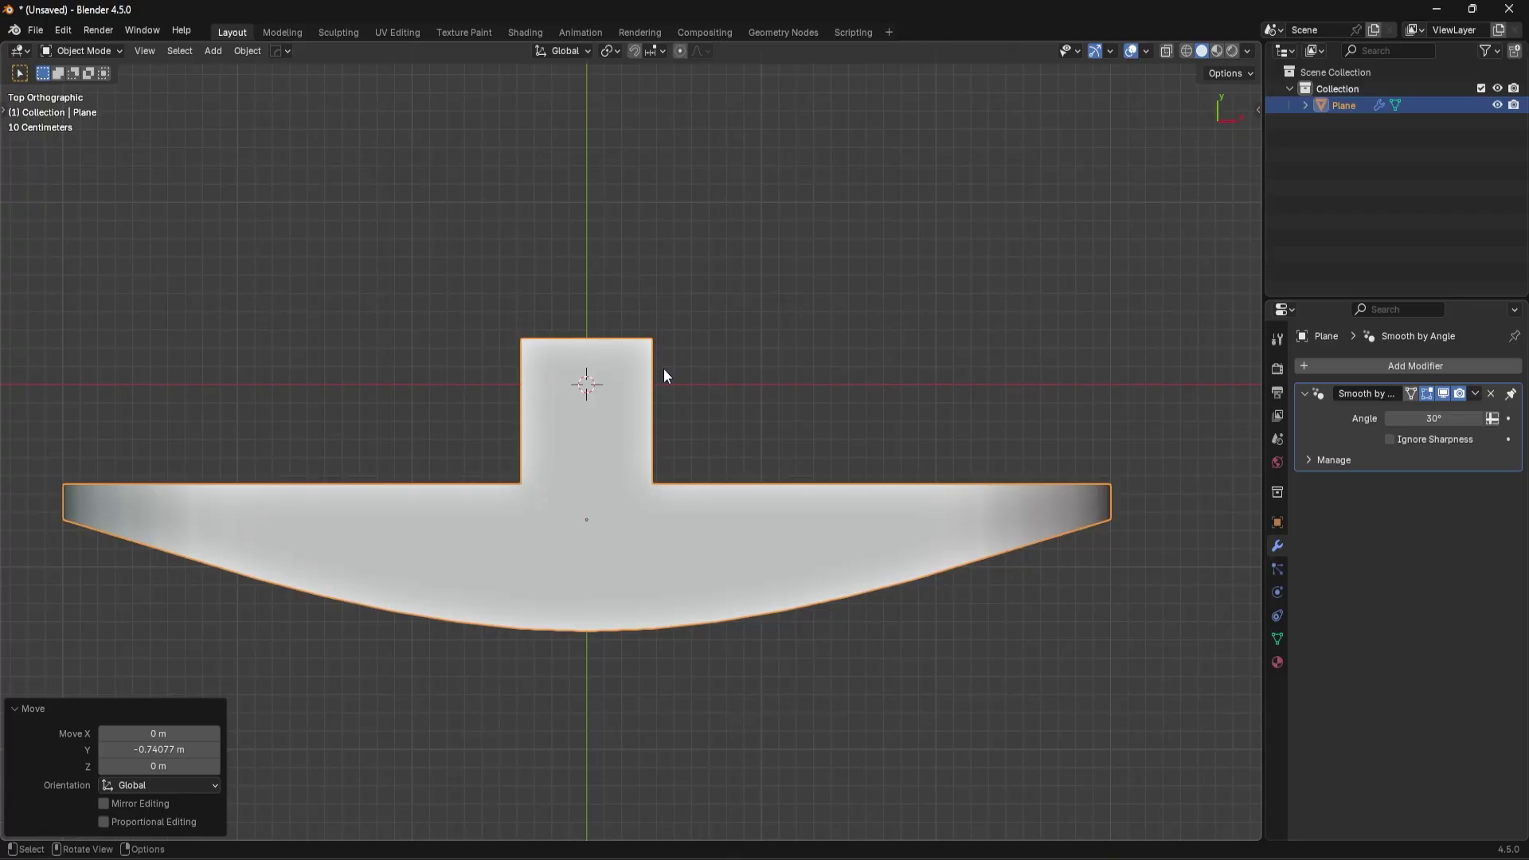
Step: Mirror the body across the global Y axis about the 3D cursor using a HardOps mirror modifier
{"action": "key", "text": "alt+x"}
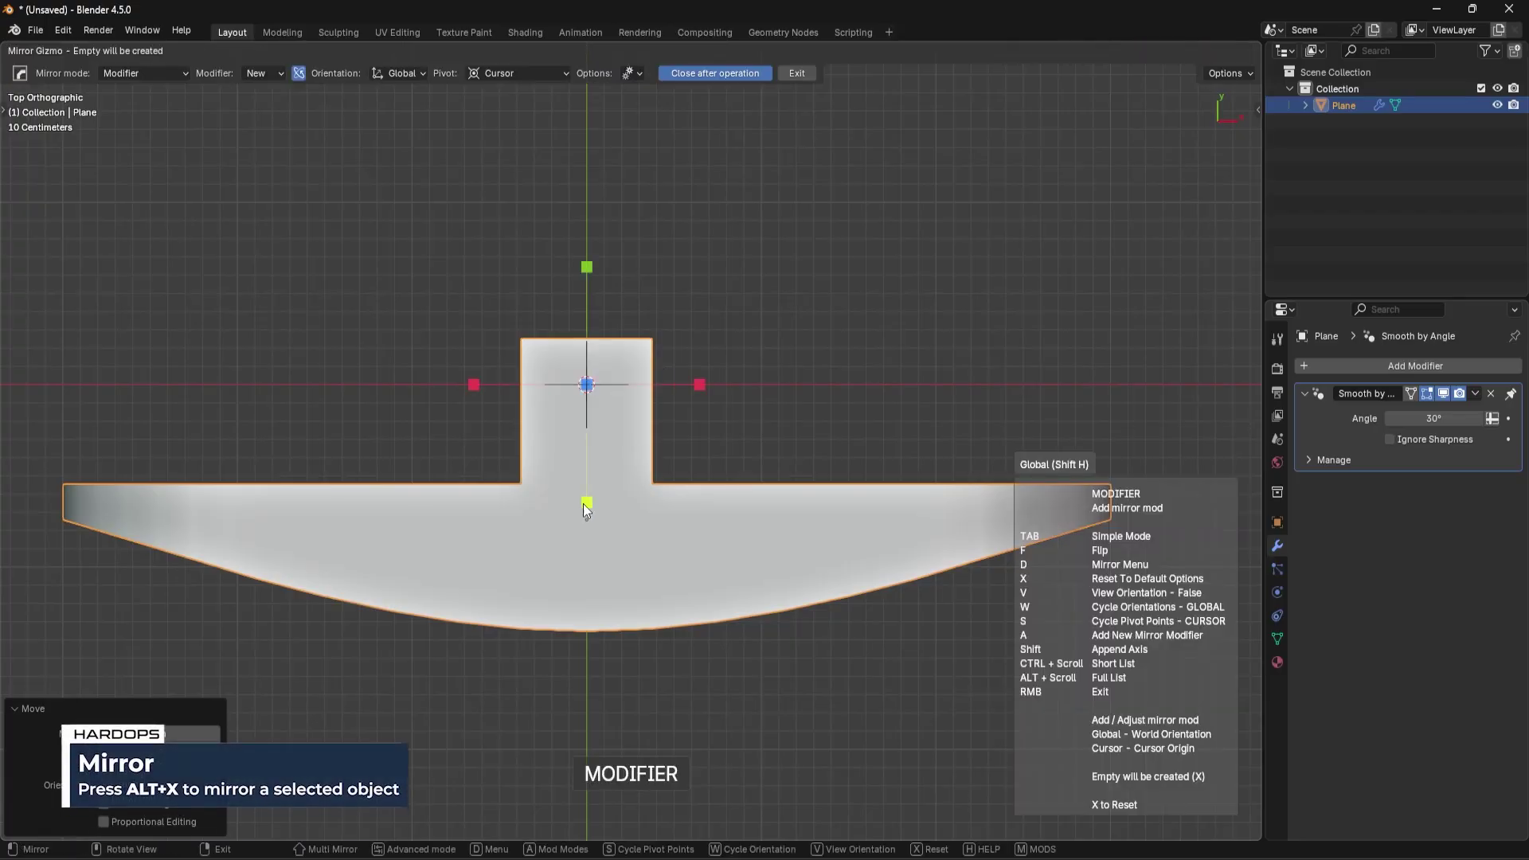
{"action": "left_click", "coordinate": [588, 505]}
{"action": "middle_click_drag", "start_coordinate": [587, 505], "coordinate": [849, 413]}
Step: Move the mirrored body about 0.087 m along the global Y axis
{"action": "key", "text": "g"}
{"action": "key", "text": "y"}
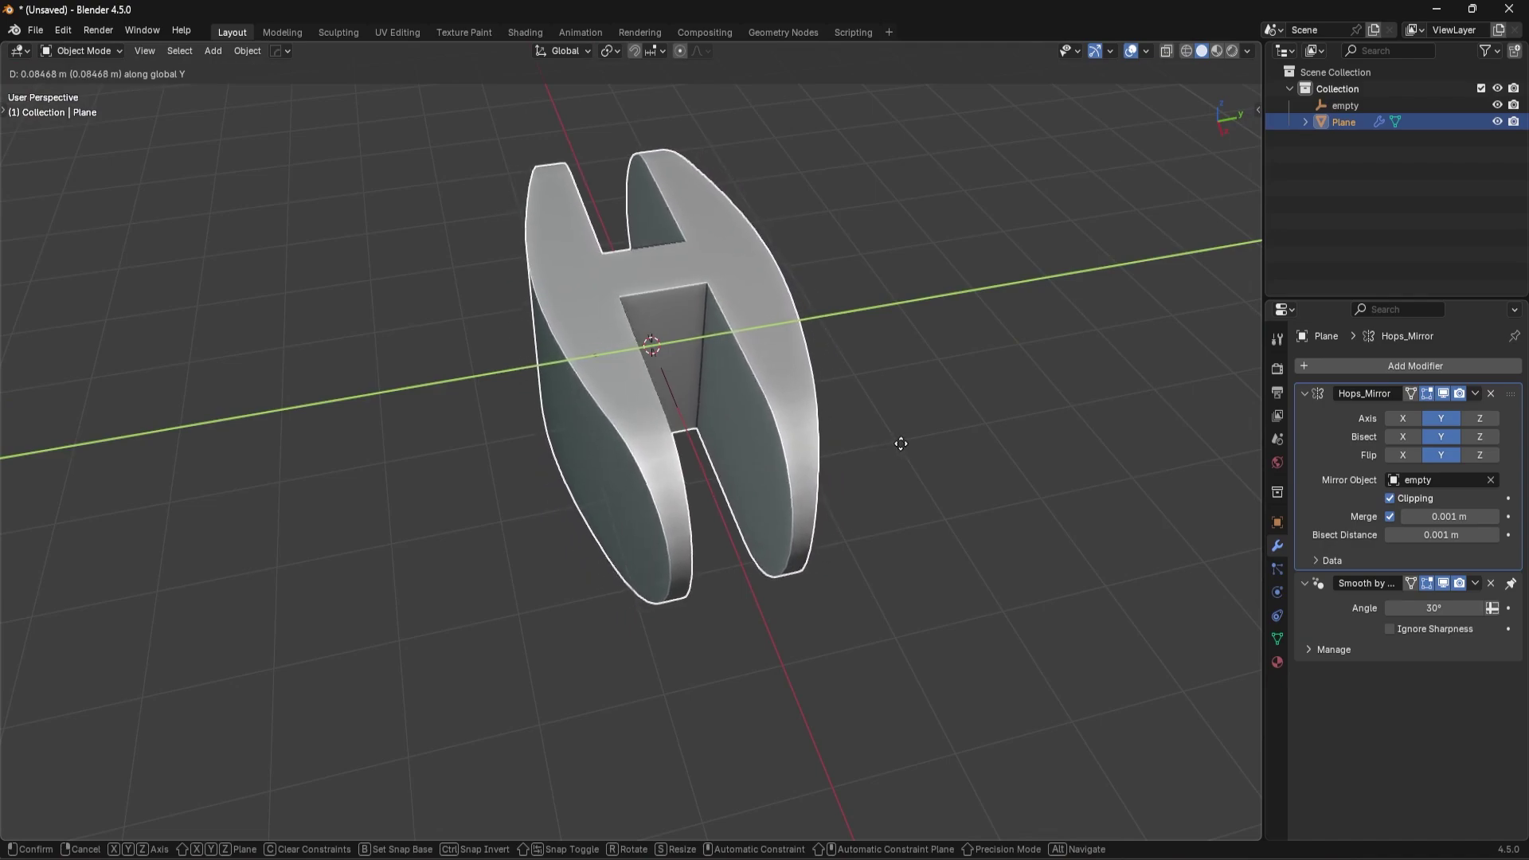
{"action": "left_click", "coordinate": [900, 443]}
{"action": "middle_click_drag", "start_coordinate": [868, 438], "coordinate": [1219, 359]}
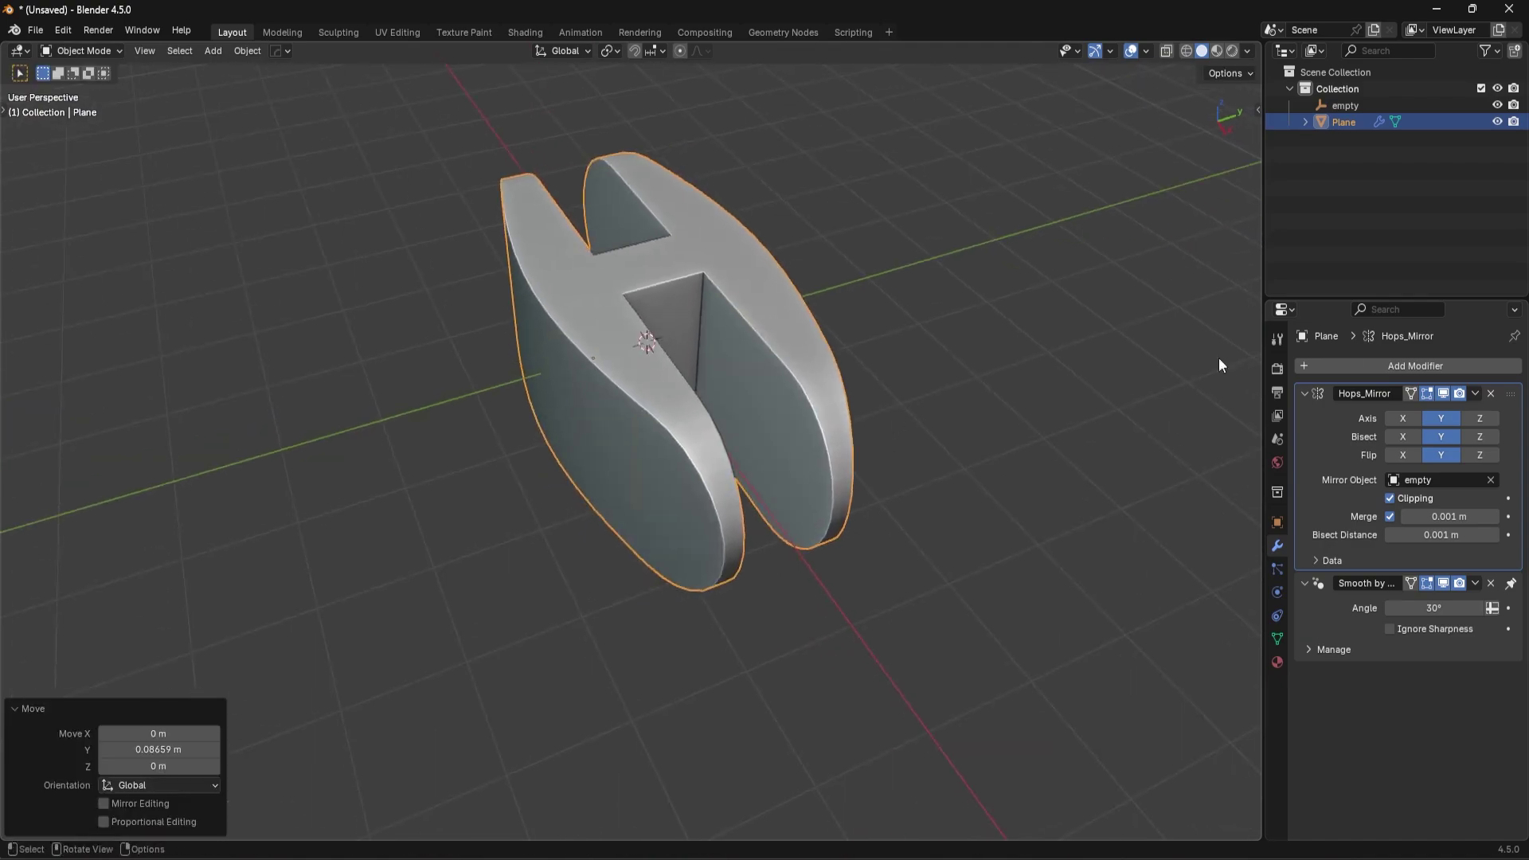
Step: Apply the Hops_Mirror modifier to the body and check the resulting mesh in Edit Mode
{"action": "left_click", "coordinate": [1475, 393]}
{"action": "left_click", "coordinate": [1465, 409]}
{"action": "middle_click_drag", "start_coordinate": [918, 346], "coordinate": [498, 369]}
{"action": "key", "text": "Tab"}
{"action": "middle_click_drag", "start_coordinate": [406, 372], "coordinate": [871, 453]}
{"action": "key", "text": "Tab"}
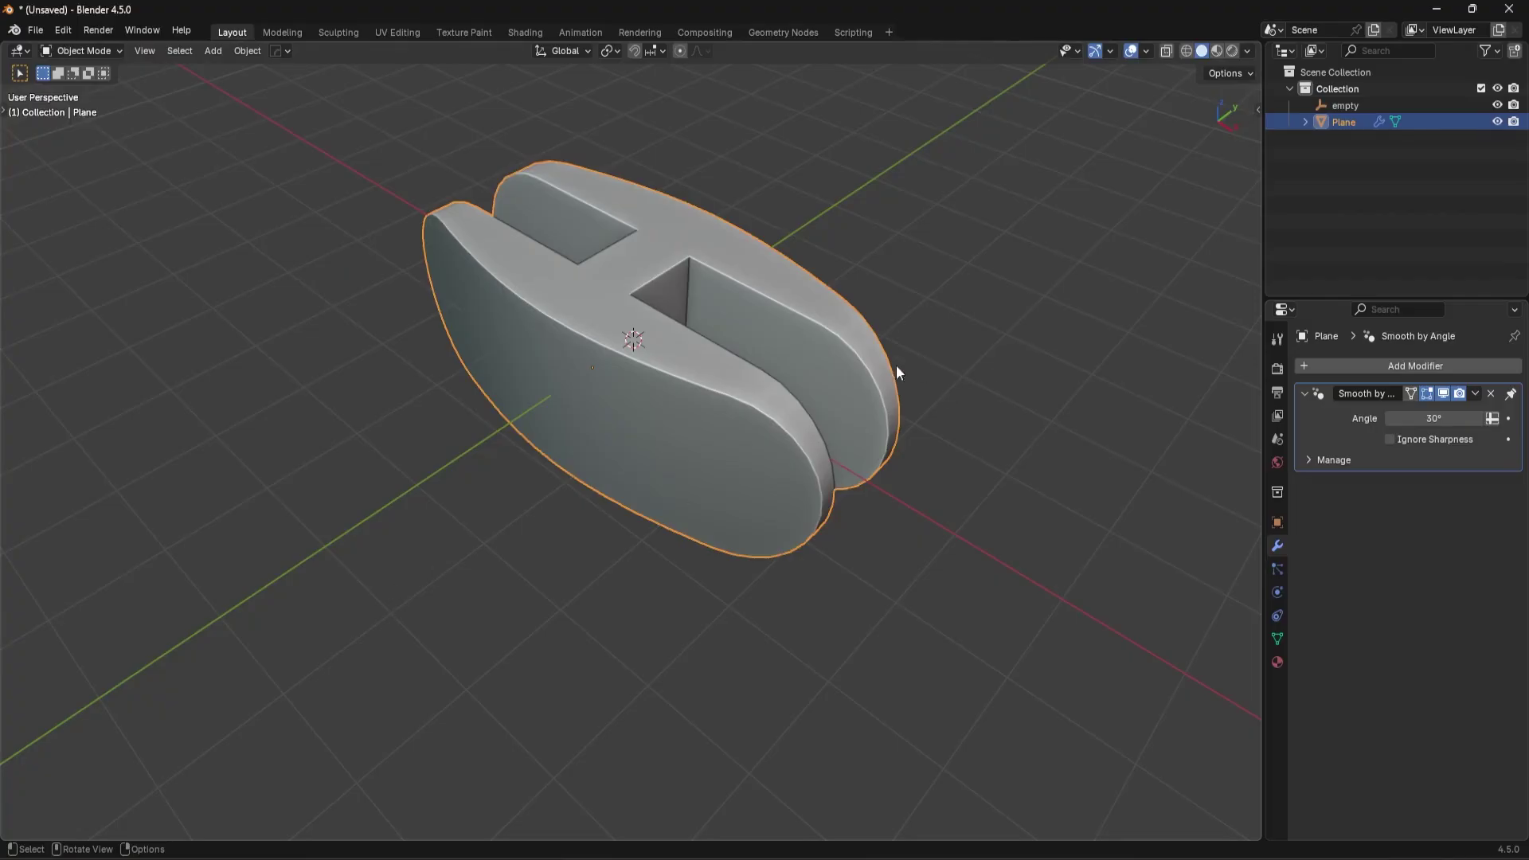
Step: Run Limited Dissolve on the body's entire mesh in Edit Mode
{"action": "middle_click_drag", "start_coordinate": [922, 373], "coordinate": [781, 375]}
{"action": "key", "text": "Tab"}
{"action": "left_click", "coordinate": [681, 425]}
{"action": "scroll", "coordinate": [667, 441], "scroll_direction": "up", "scroll_amount": 4}
{"action": "middle_click_drag", "start_coordinate": [664, 445], "coordinate": [604, 333]}
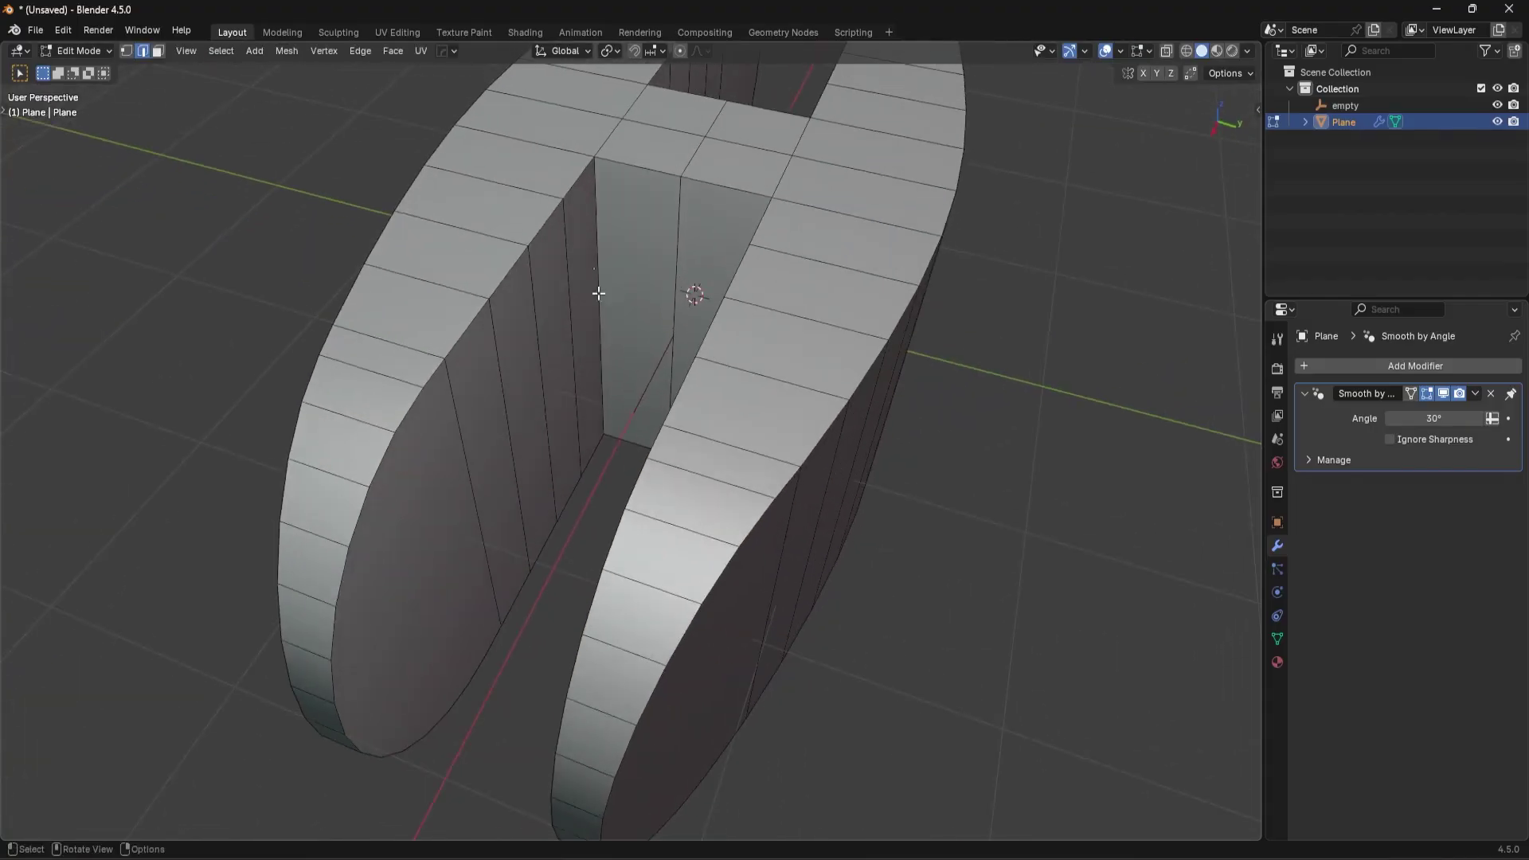
{"action": "middle_click_drag", "start_coordinate": [687, 249], "coordinate": [751, 202]}
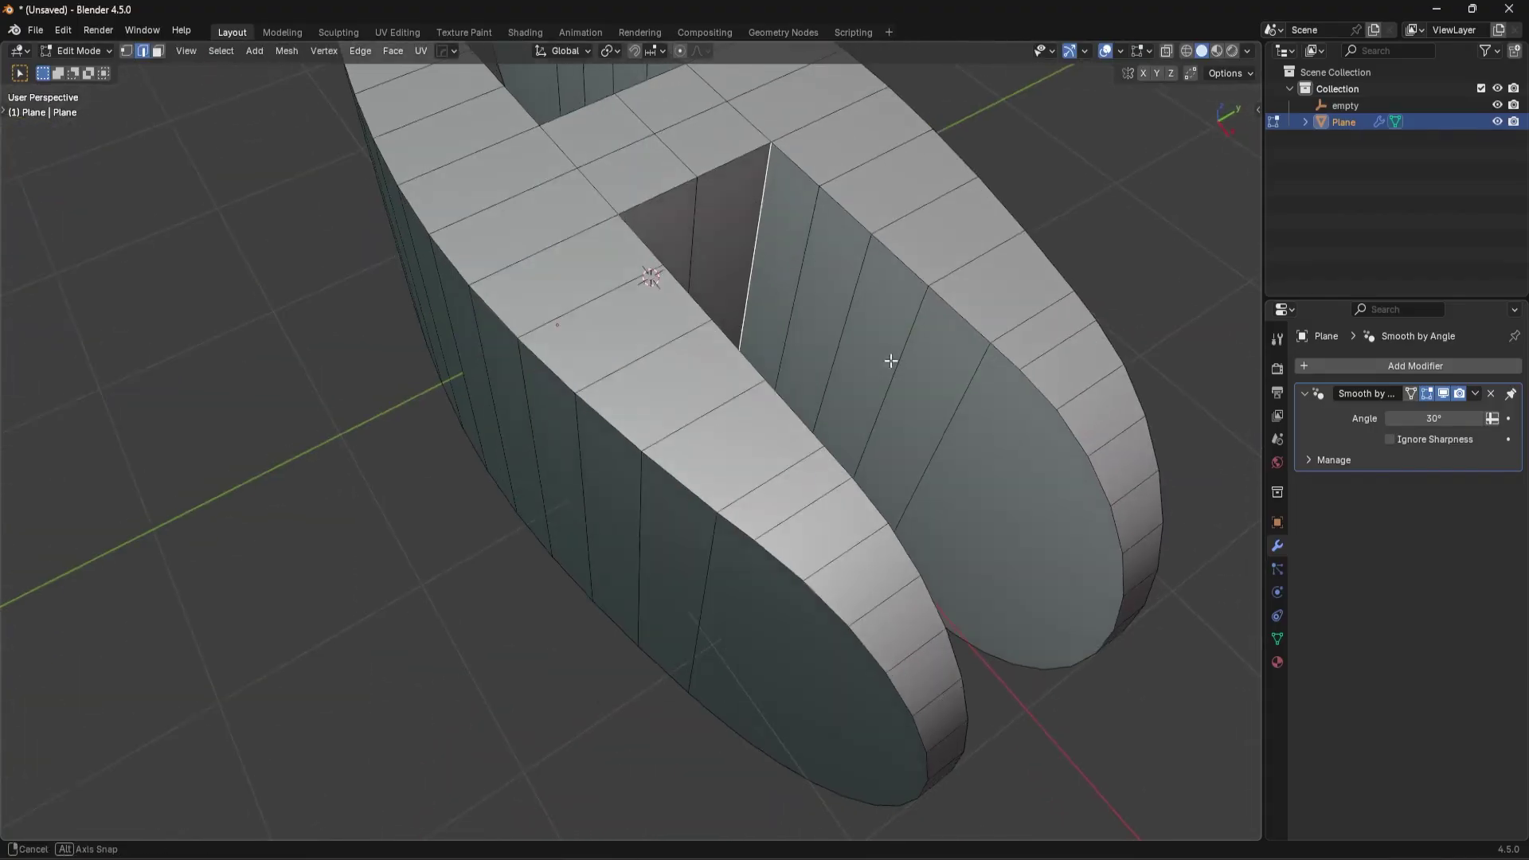
{"action": "scroll", "coordinate": [898, 368], "scroll_direction": "down", "scroll_amount": 4}
{"action": "middle_click_drag", "start_coordinate": [860, 334], "coordinate": [856, 392]}
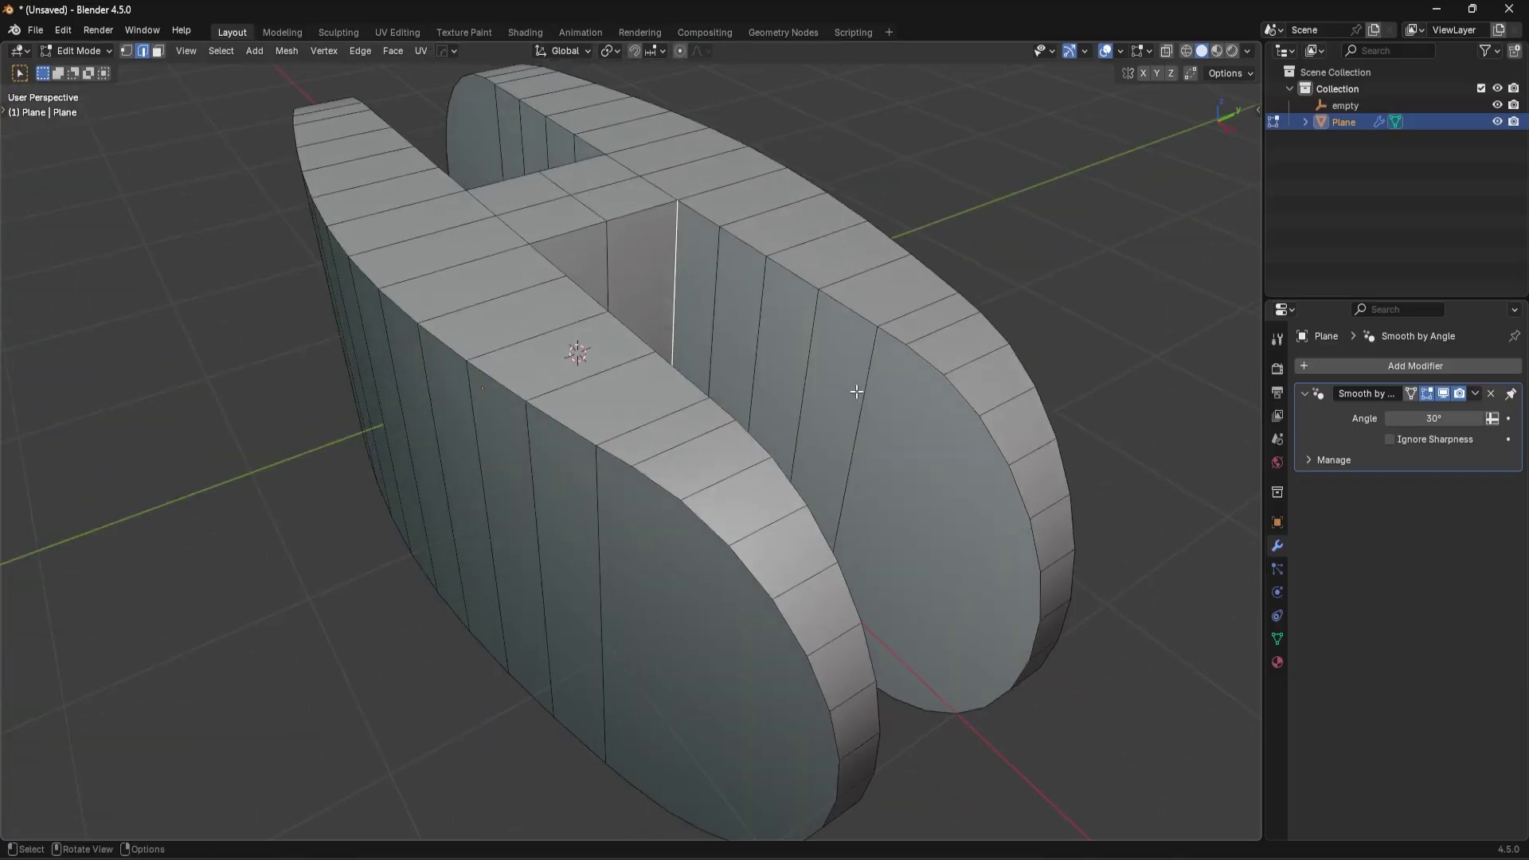
{"action": "key", "text": "a"}
{"action": "key", "text": "x"}
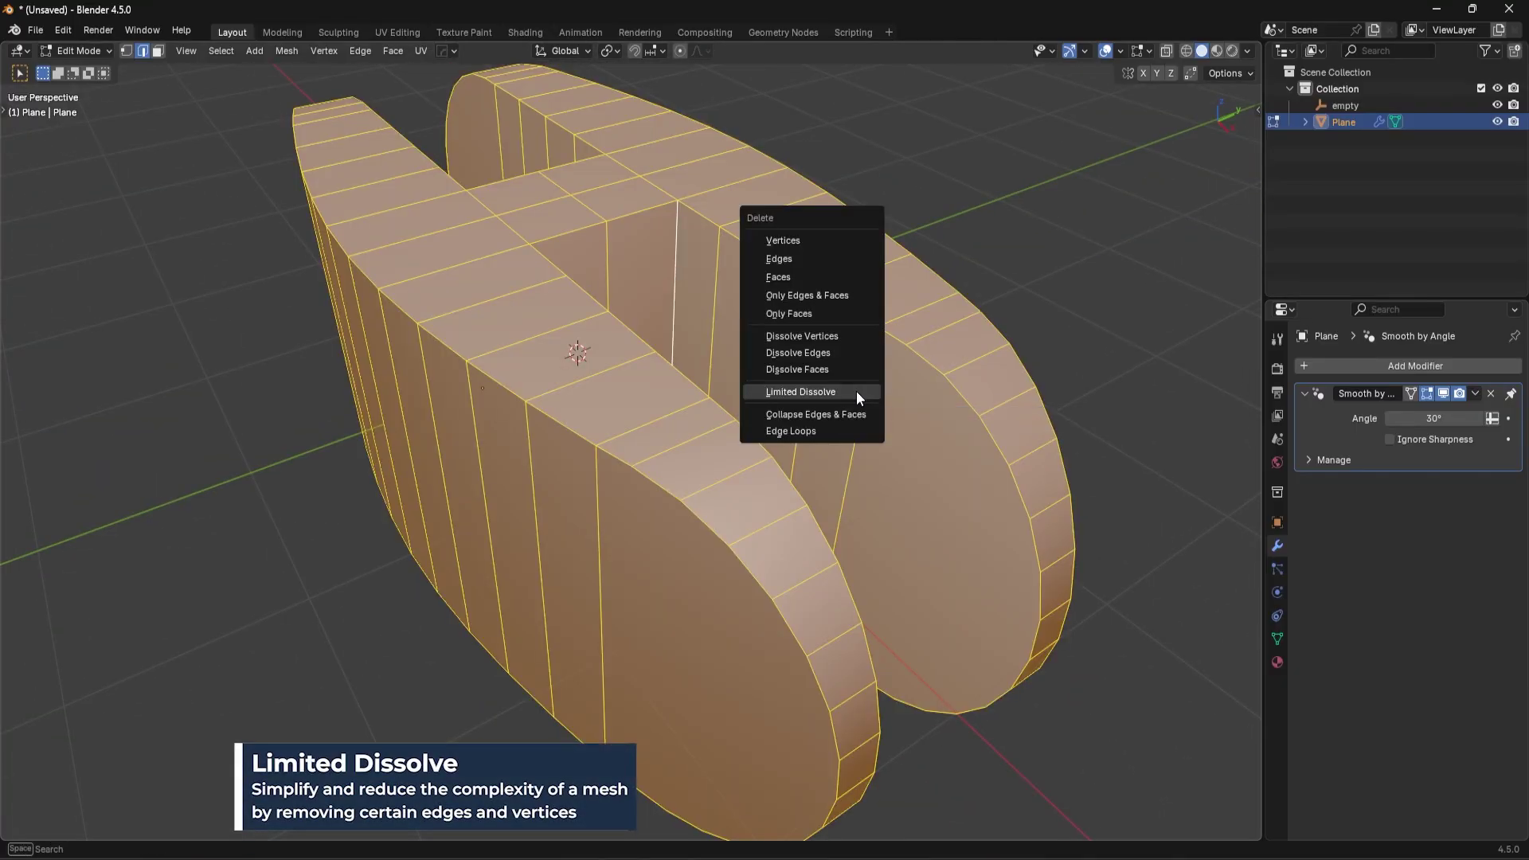
{"action": "left_click", "coordinate": [800, 392]}
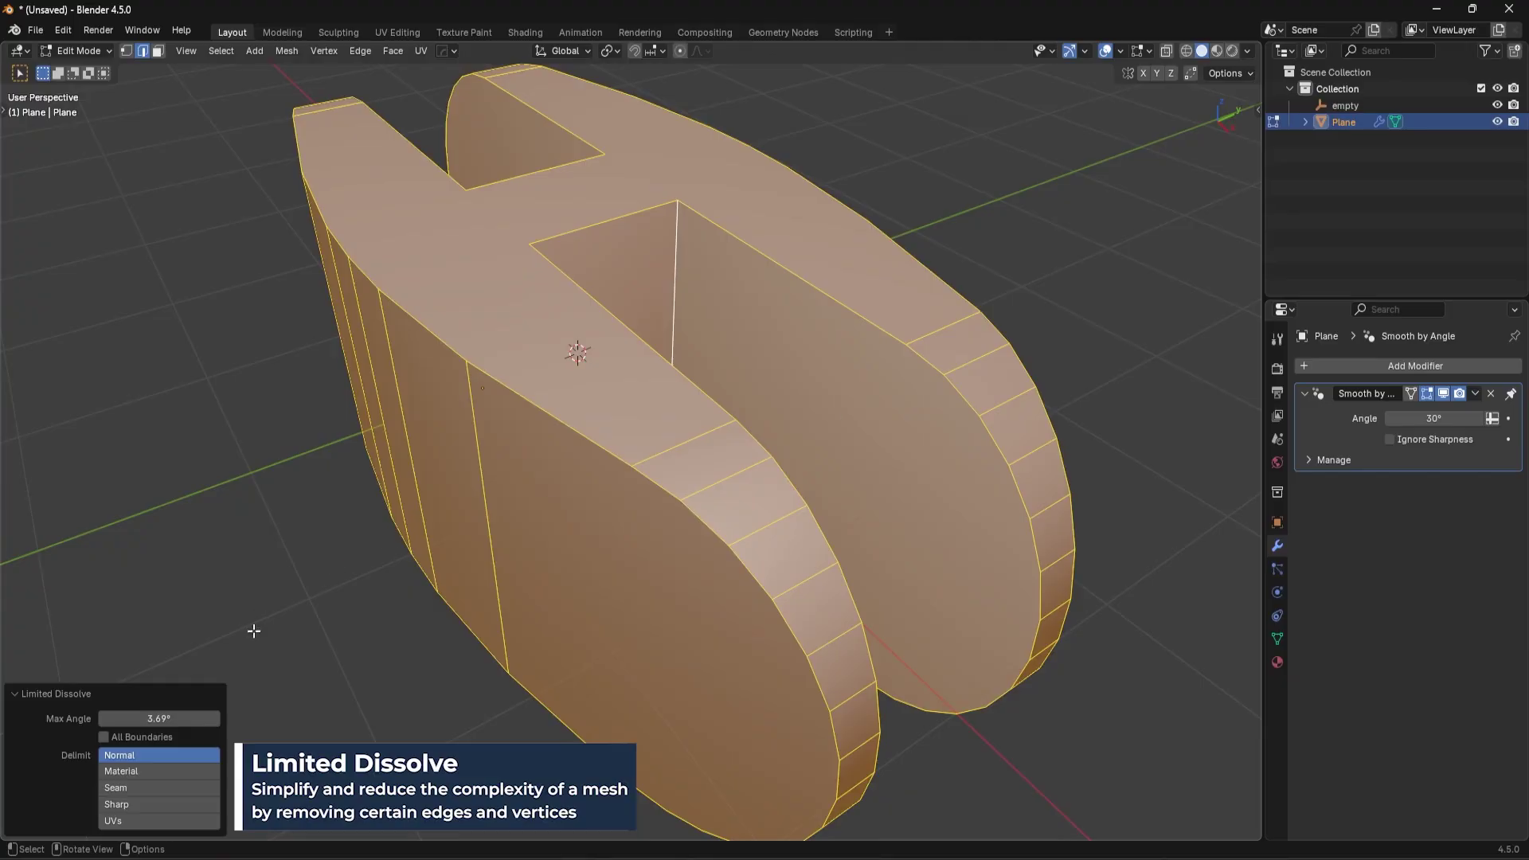
Step: Set the Limited Dissolve max angle to 0.1° and compare the mesh before and after dissolving
{"action": "left_click", "coordinate": [172, 718]}
{"action": "type", "text": ".1"}
{"action": "key", "text": "Return"}
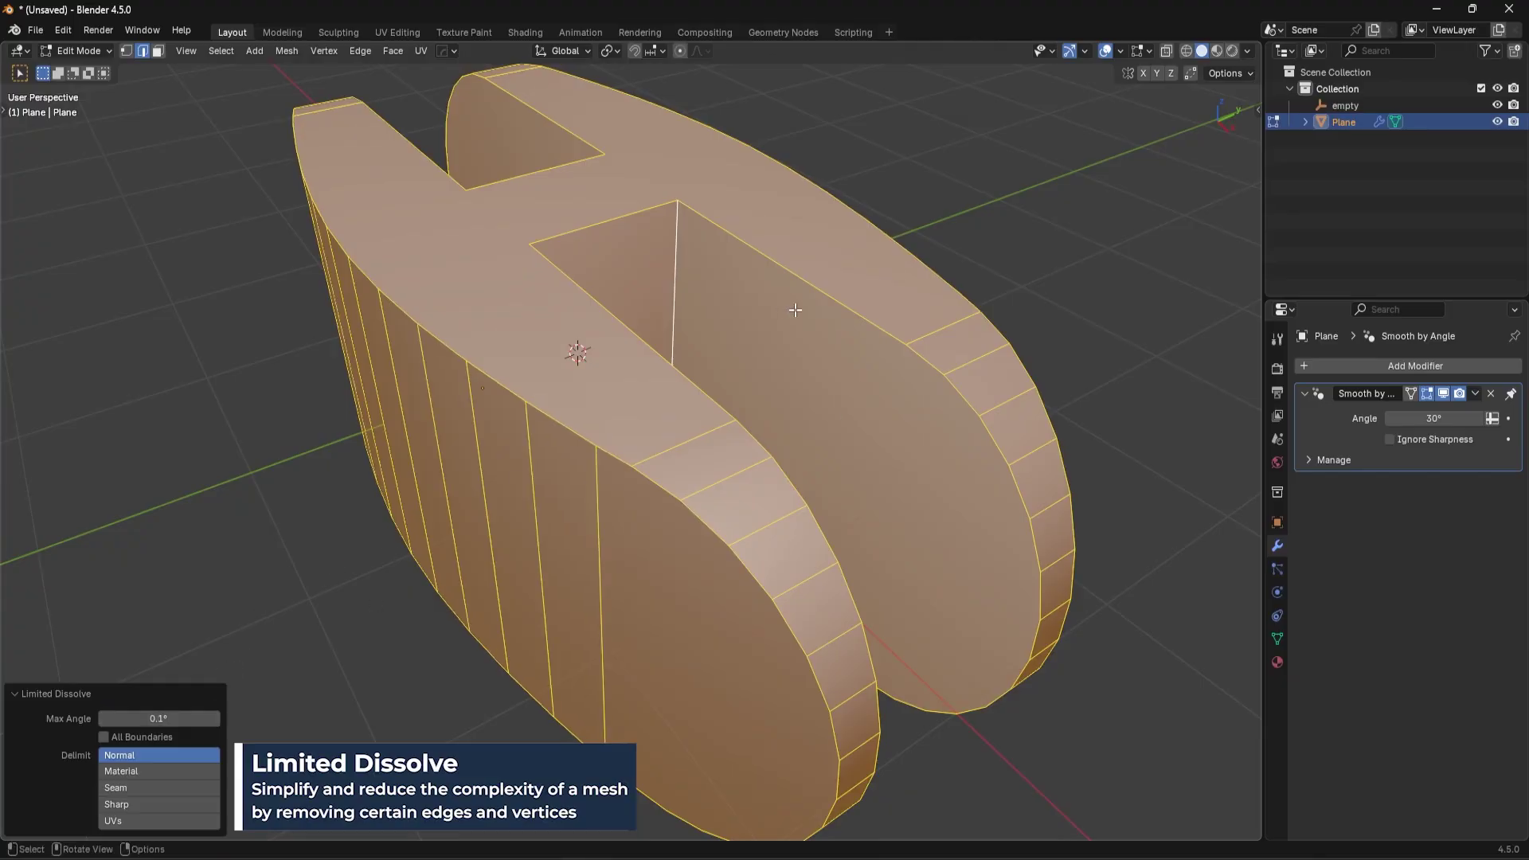
{"action": "middle_click_drag", "start_coordinate": [795, 310], "coordinate": [795, 418]}
{"action": "key", "text": "ctrl+z"}
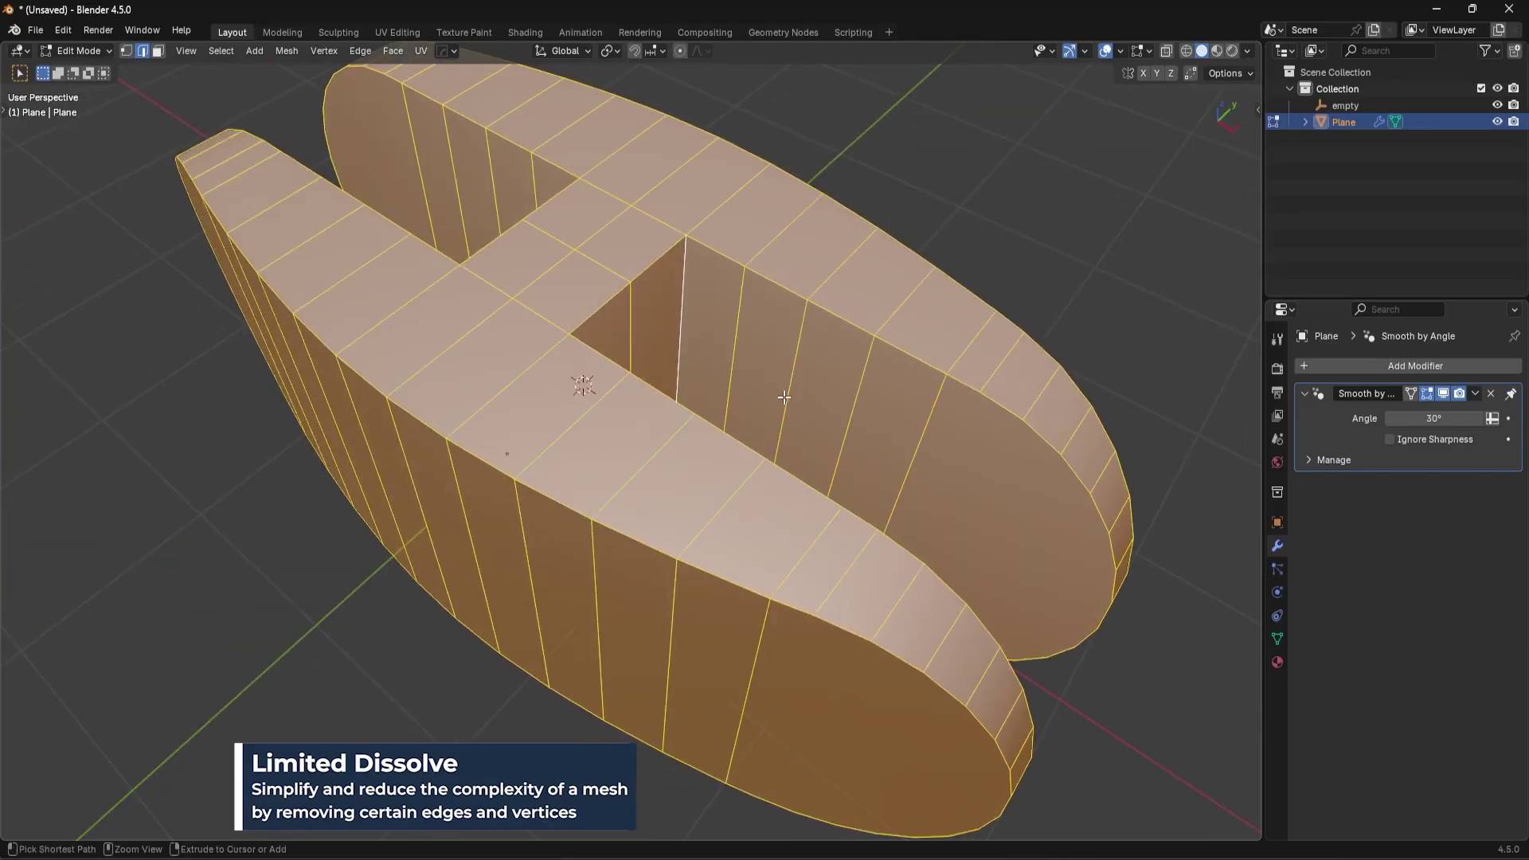
{"action": "key", "text": "ctrl+shift+z"}
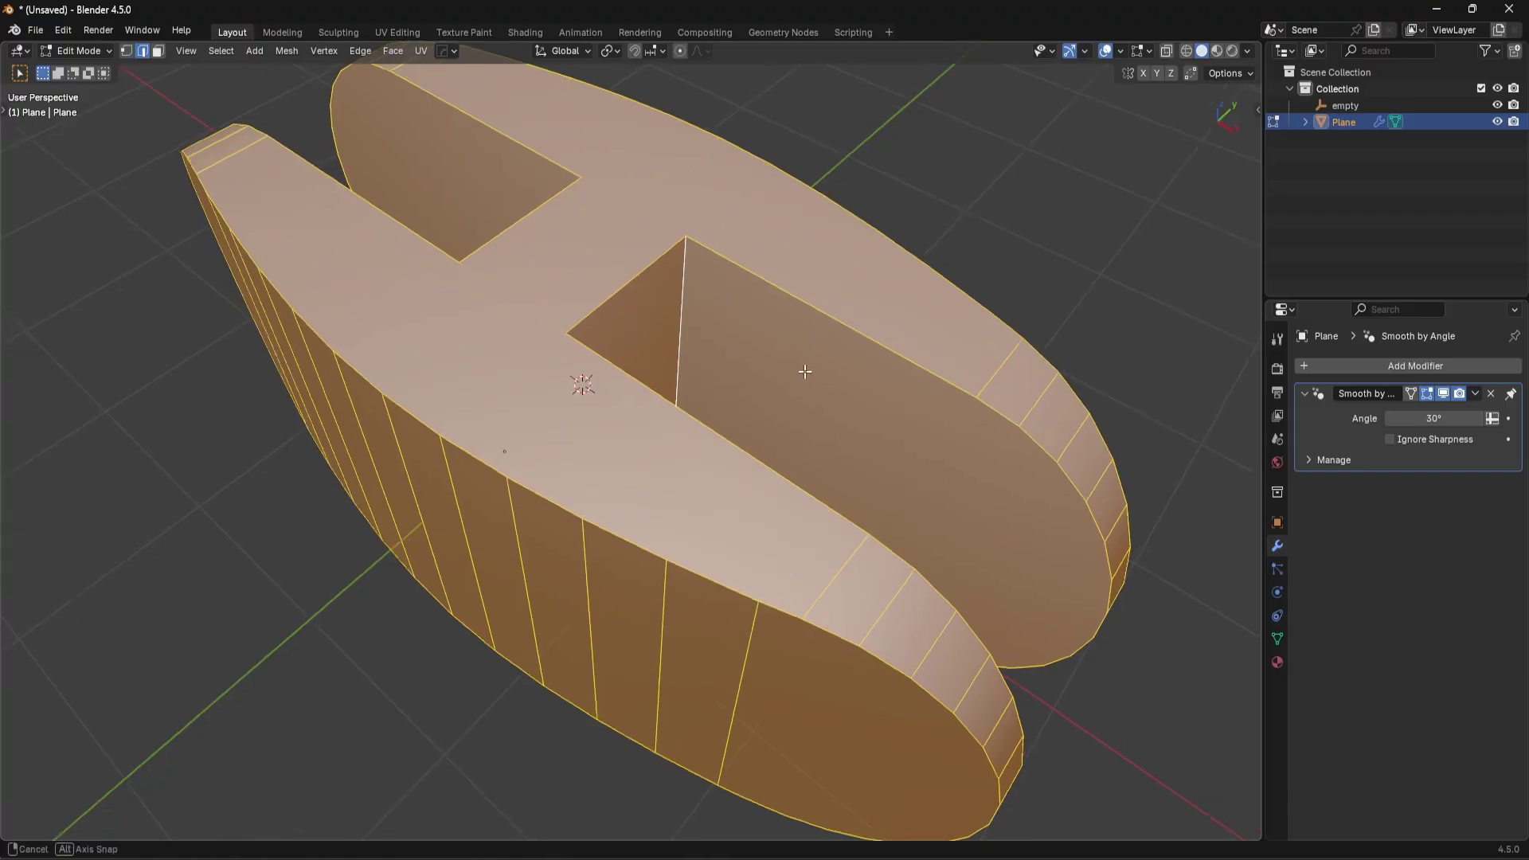
{"action": "middle_click_drag", "start_coordinate": [817, 373], "coordinate": [693, 362]}
{"action": "key", "text": "ctrl+z"}
{"action": "key", "text": "ctrl+shift+z"}
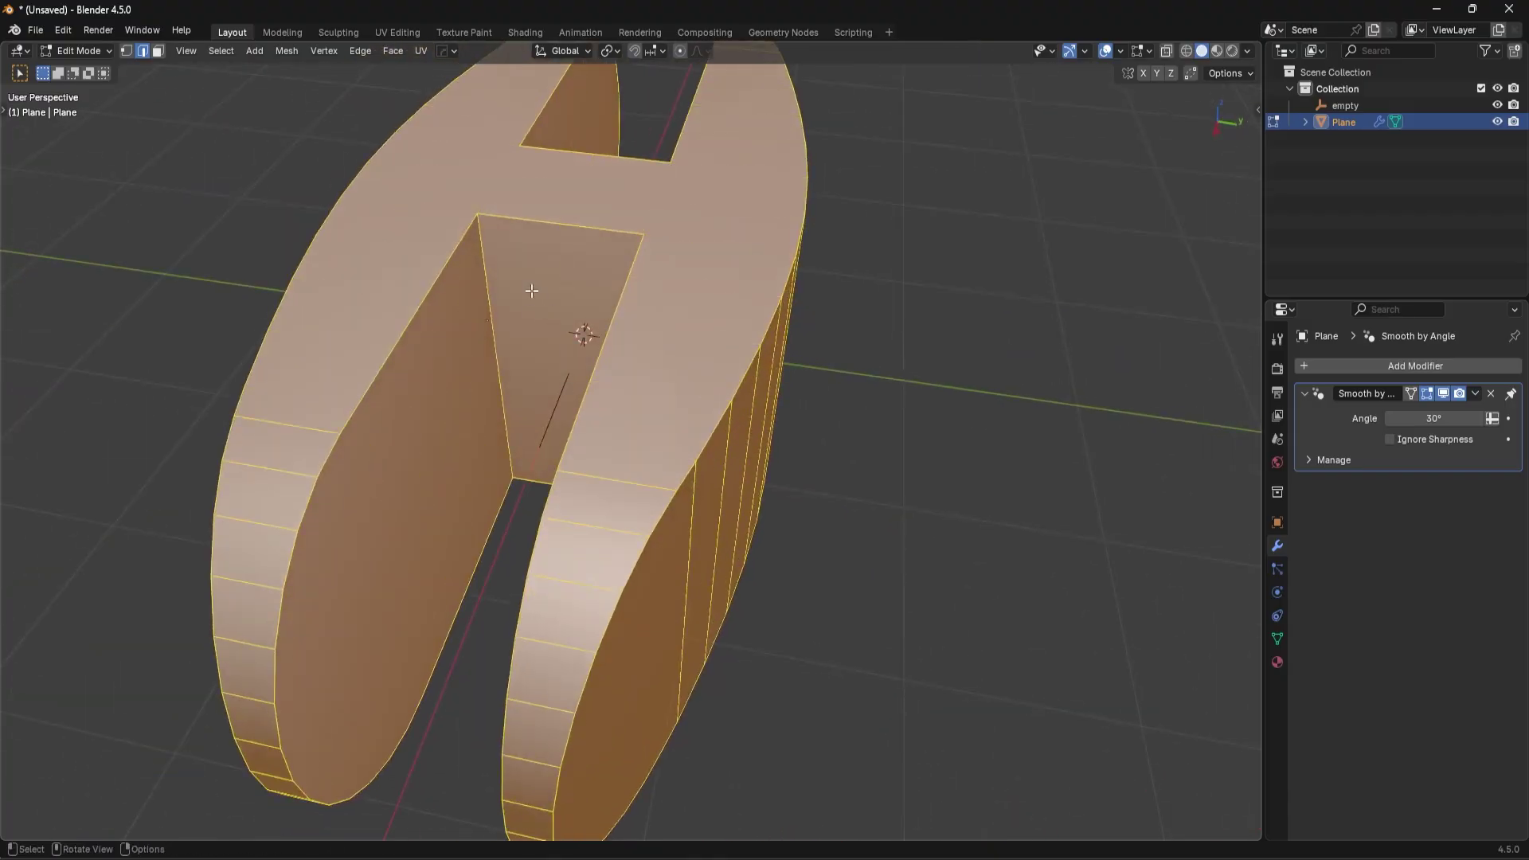
Step: Bevel the vertical inner corner edges of both slots with 7 segments to round the slot ends
{"action": "key", "text": "alt+a"}
{"action": "middle_click_drag", "start_coordinate": [587, 331], "coordinate": [661, 299]}
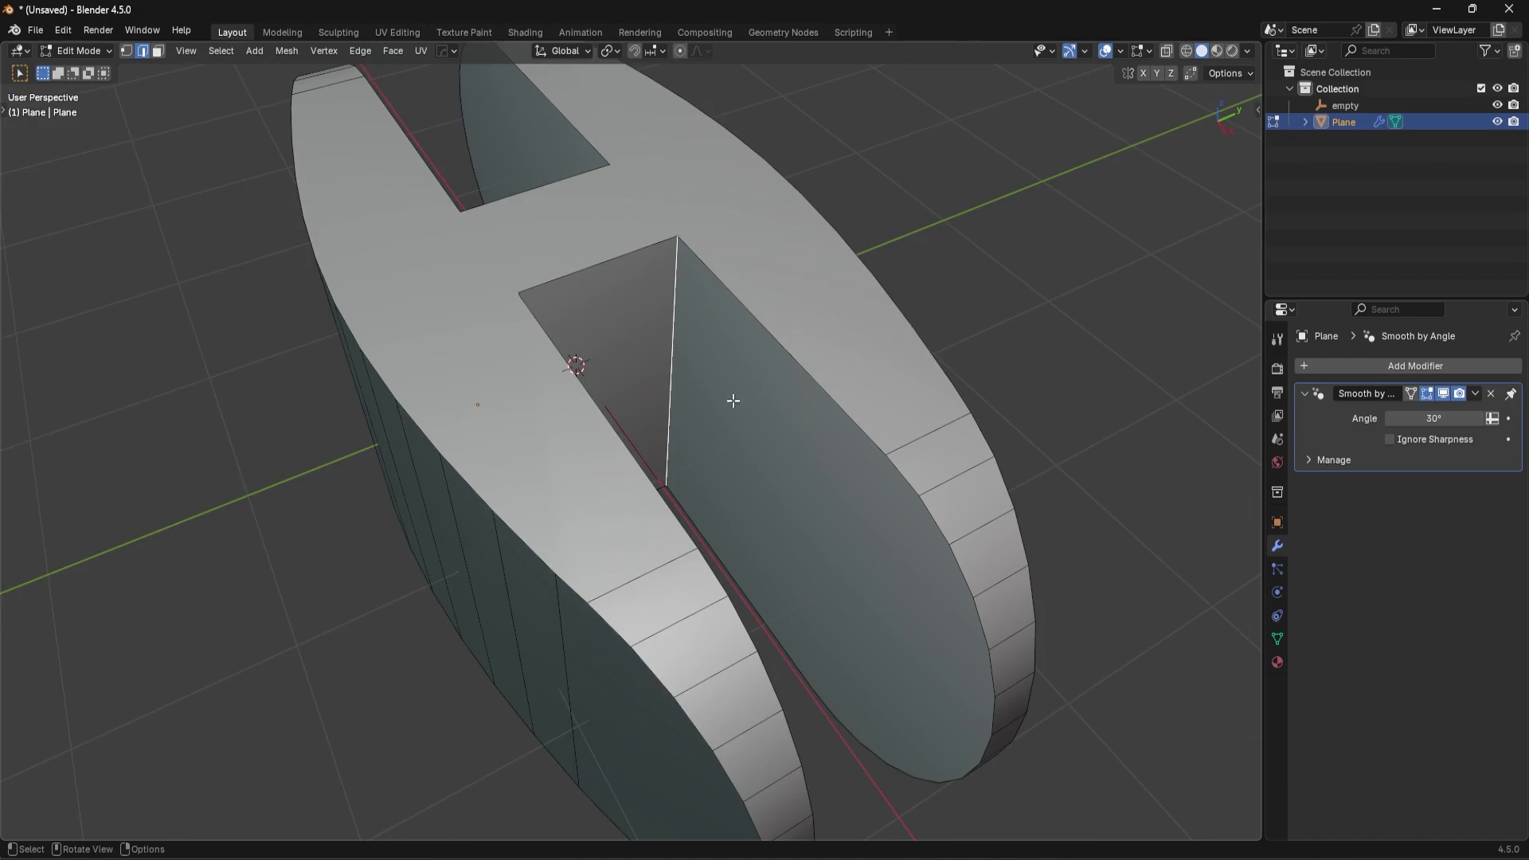
{"action": "middle_click_drag", "start_coordinate": [762, 402], "coordinate": [923, 401]}
{"action": "middle_click_drag", "start_coordinate": [545, 365], "coordinate": [744, 337]}
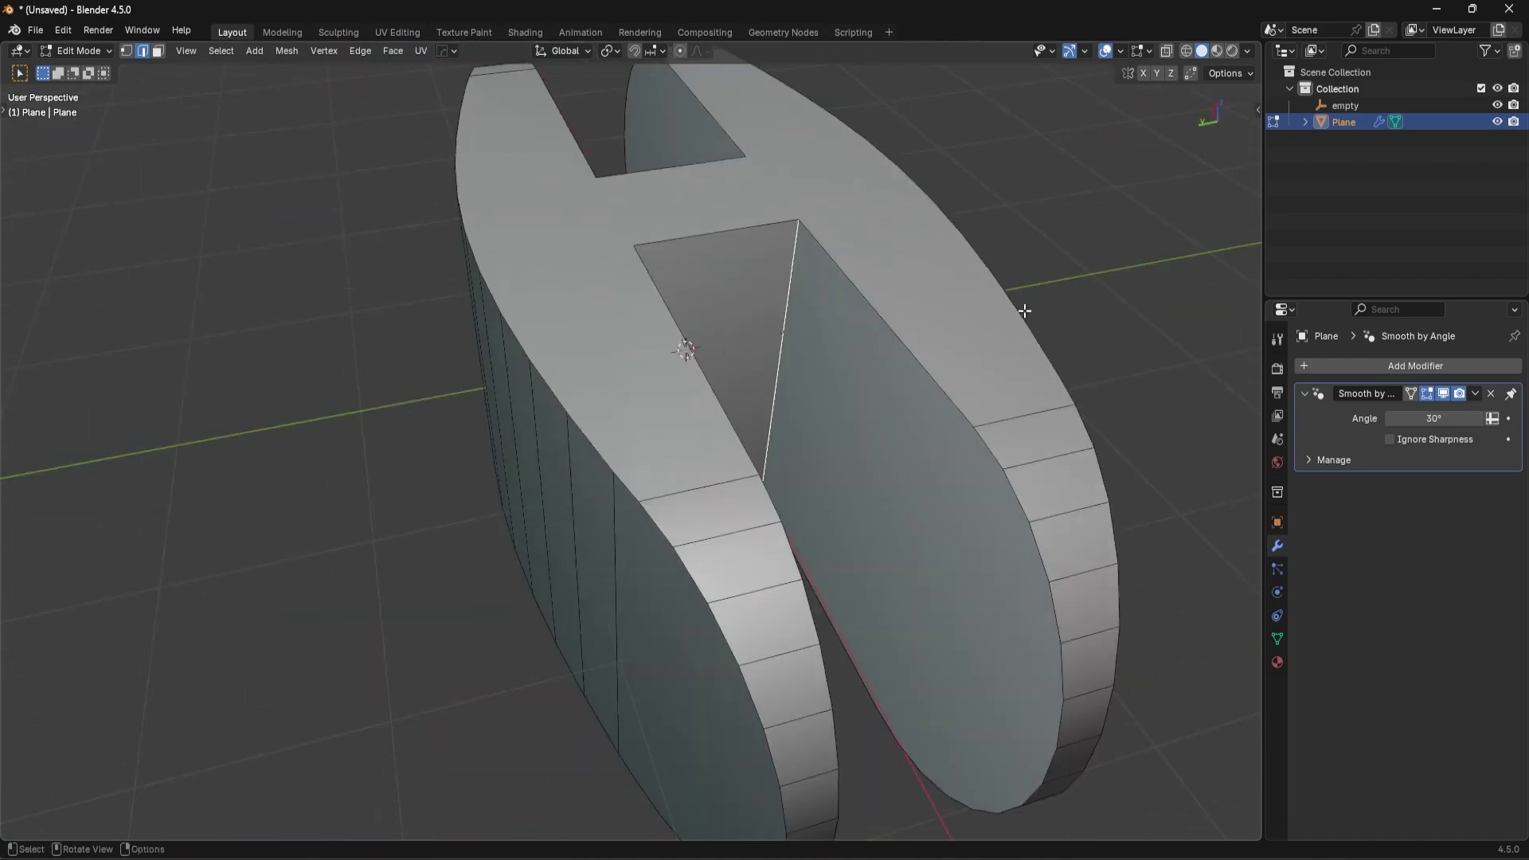
{"action": "middle_click_drag", "start_coordinate": [1028, 311], "coordinate": [949, 427]}
{"action": "key", "text": "ctrl+b"}
{"action": "scroll", "coordinate": [983, 431], "scroll_direction": "up", "scroll_amount": 6}
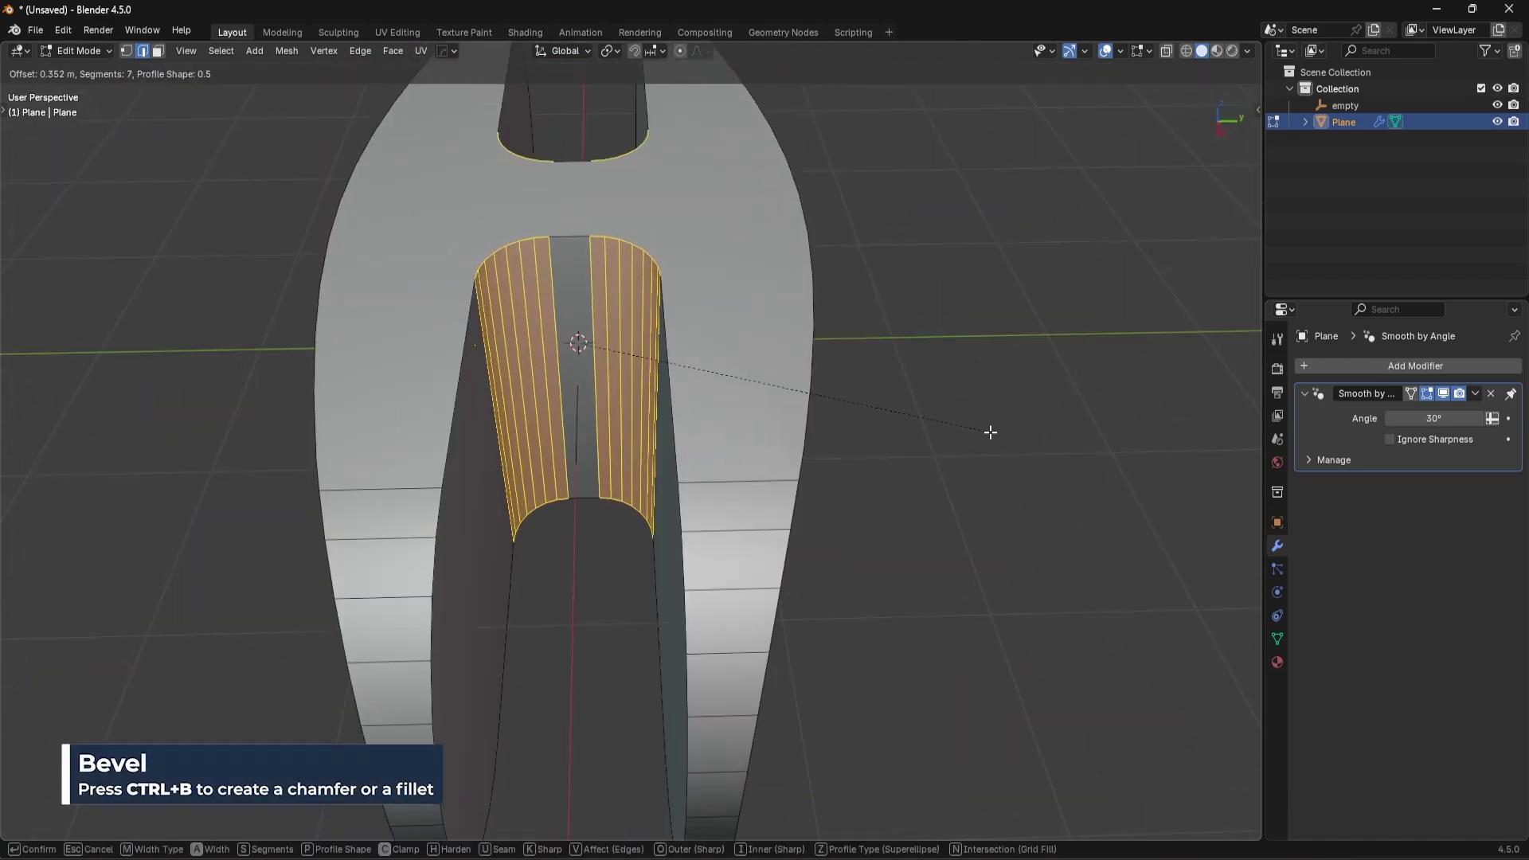
{"action": "left_click", "coordinate": [1050, 452]}
{"action": "scroll", "coordinate": [929, 462], "scroll_direction": "down", "scroll_amount": 4}
{"action": "middle_click_drag", "start_coordinate": [829, 399], "coordinate": [874, 349]}
{"action": "key", "text": "Tab"}
{"action": "key", "text": "Tab"}
{"action": "scroll", "coordinate": [720, 352], "scroll_direction": "up", "scroll_amount": 6}
{"action": "key", "text": "a"}
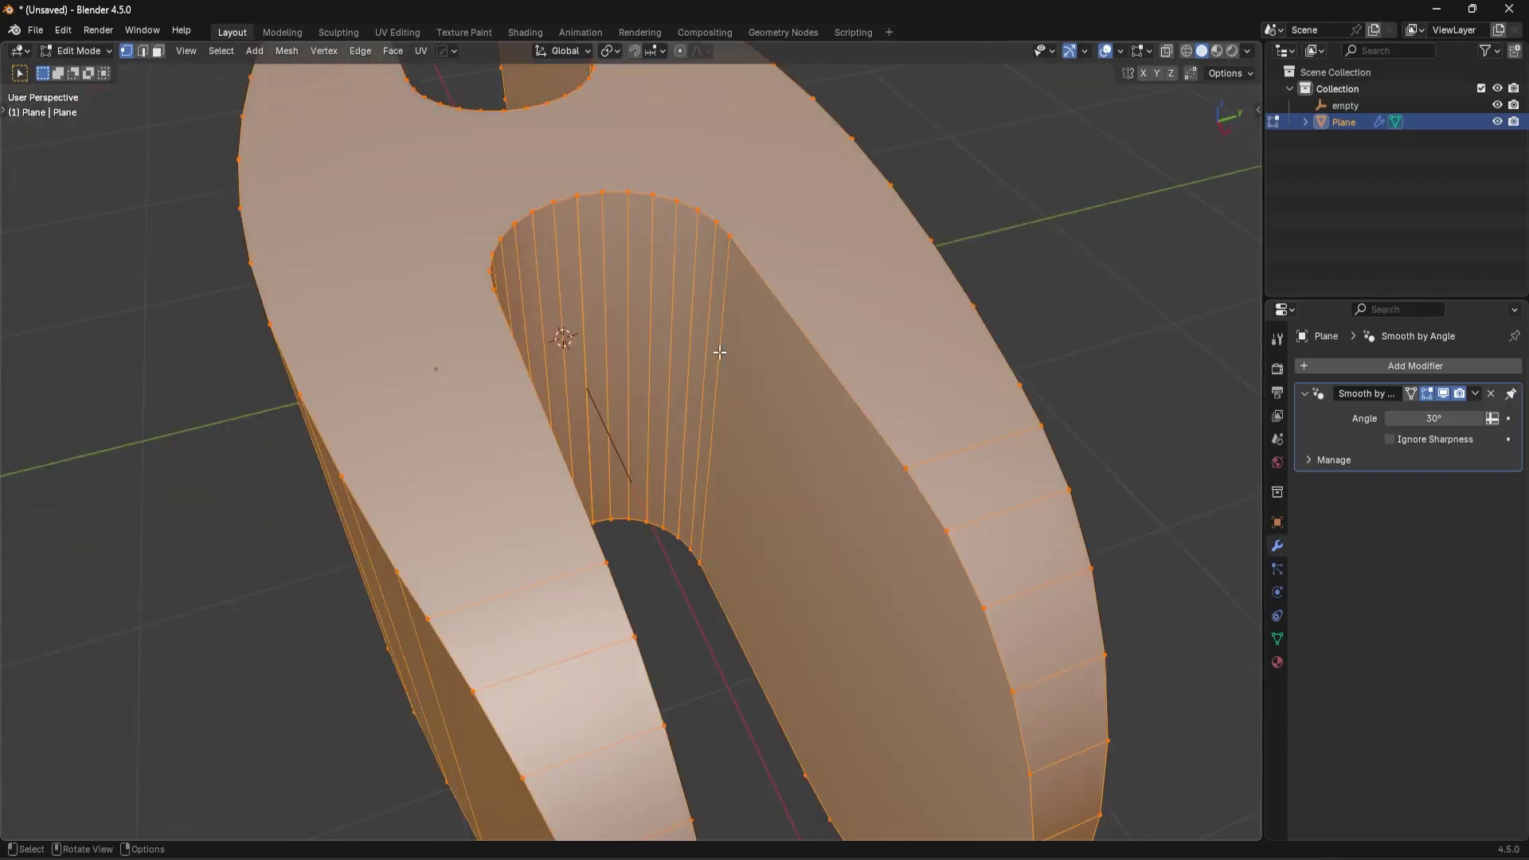
{"action": "key", "text": "2"}
{"action": "left_click", "coordinate": [580, 267]}
{"action": "key", "text": "g"}
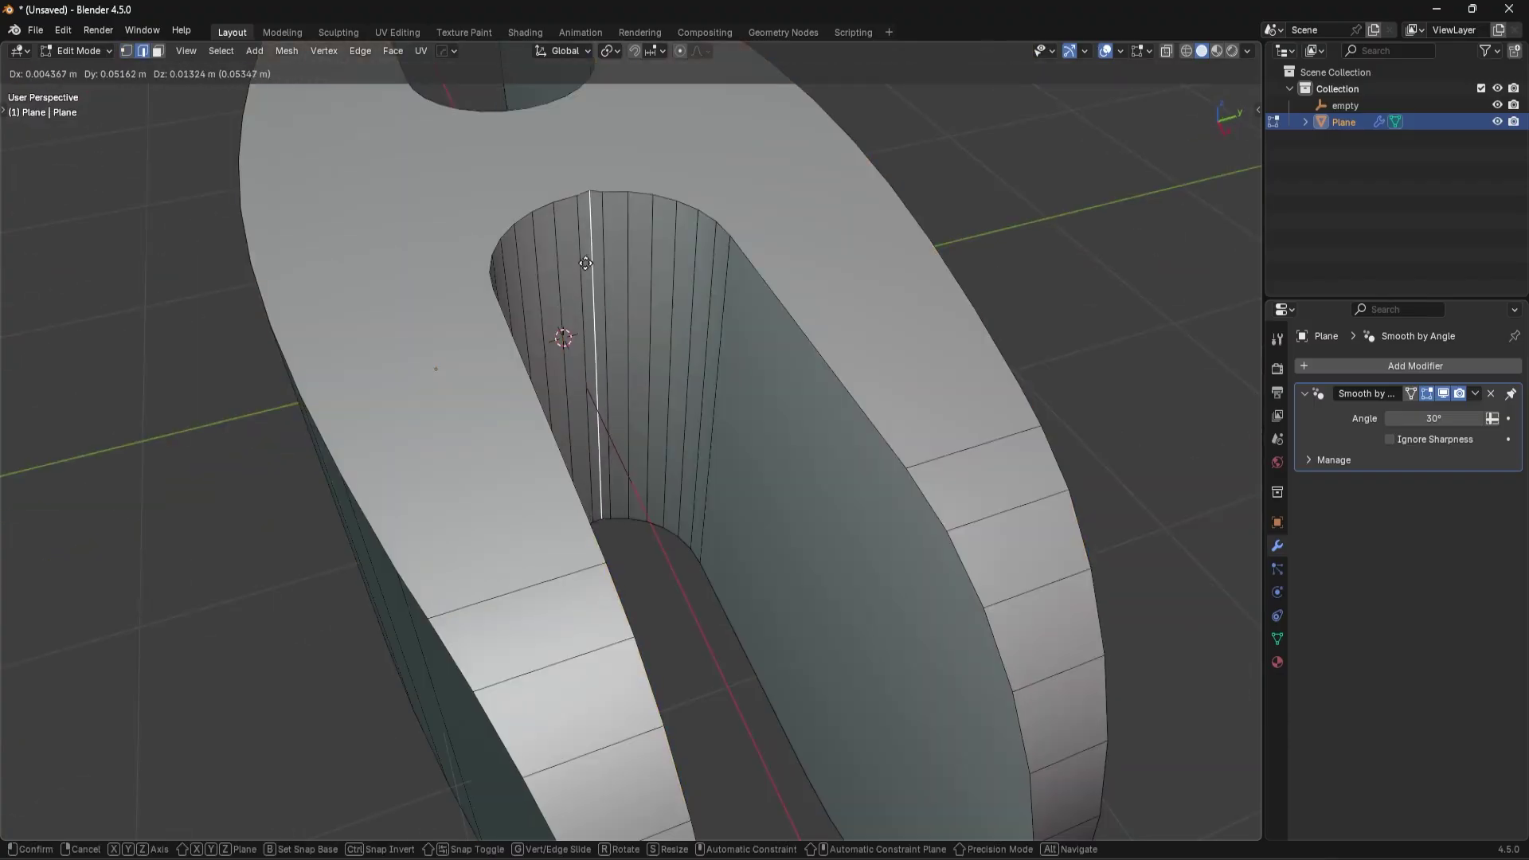
{"action": "right_click", "coordinate": [584, 260]}
{"action": "key", "text": "ctrl+z"}
{"action": "key", "text": "ctrl+z"}
{"action": "key", "text": "ctrl+z"}
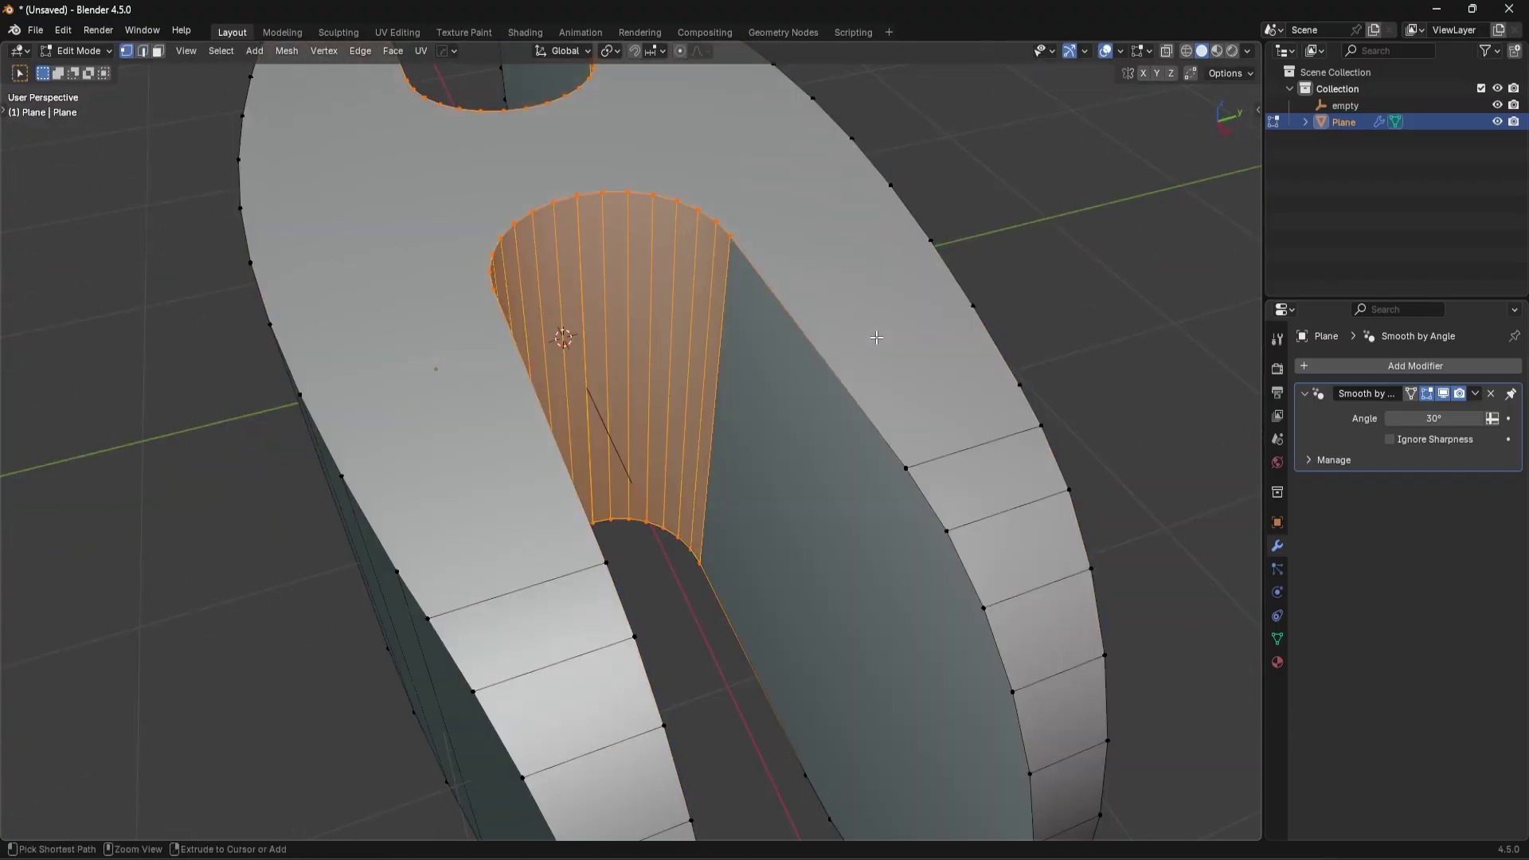
Step: Merge all of the body's vertices by distance
{"action": "key", "text": "a"}
{"action": "key", "text": "m"}
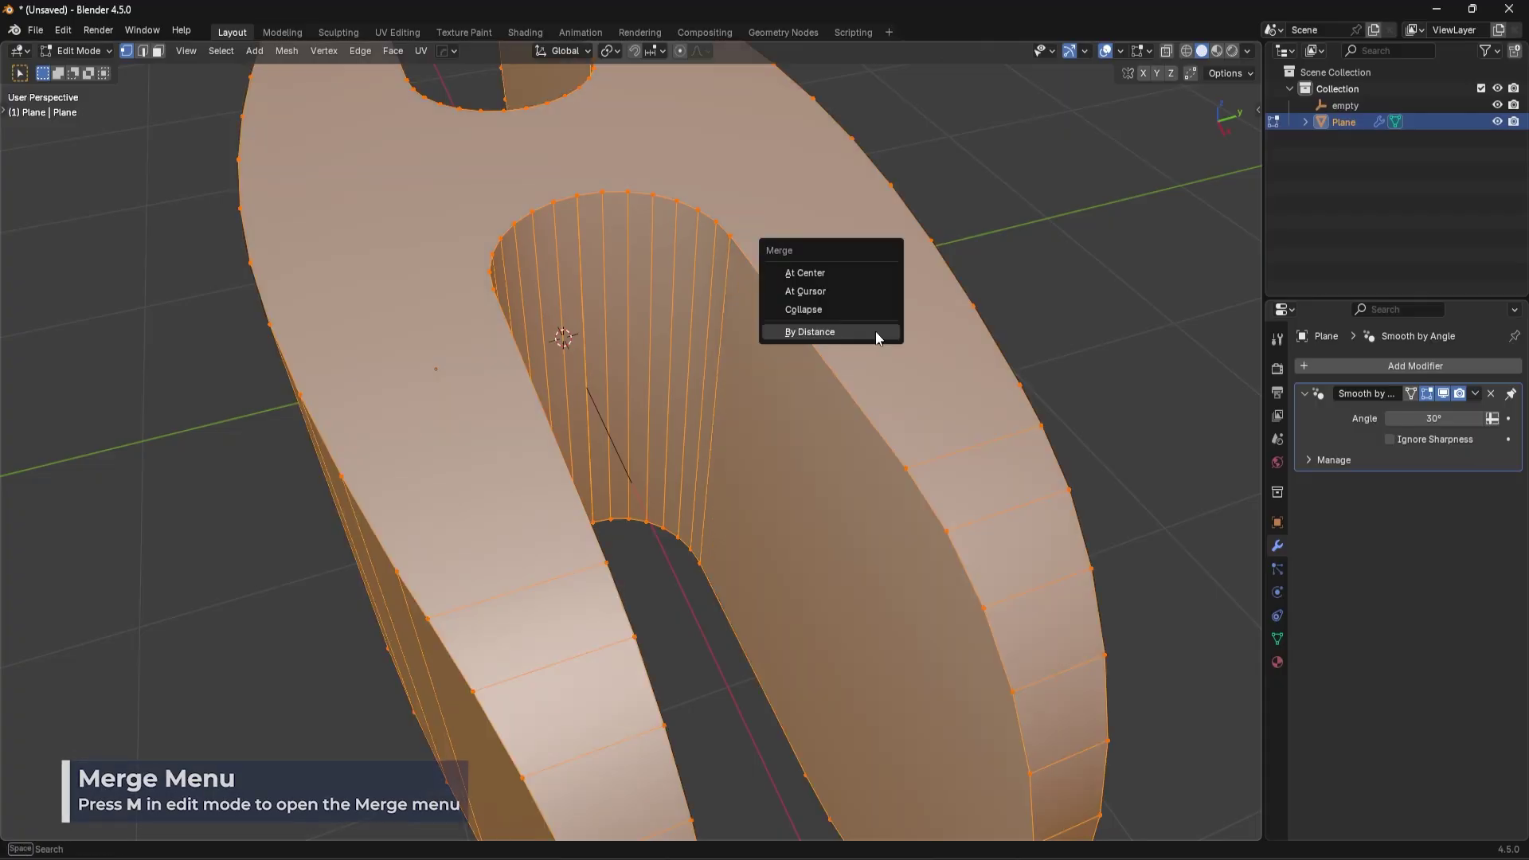
{"action": "left_click", "coordinate": [877, 334]}
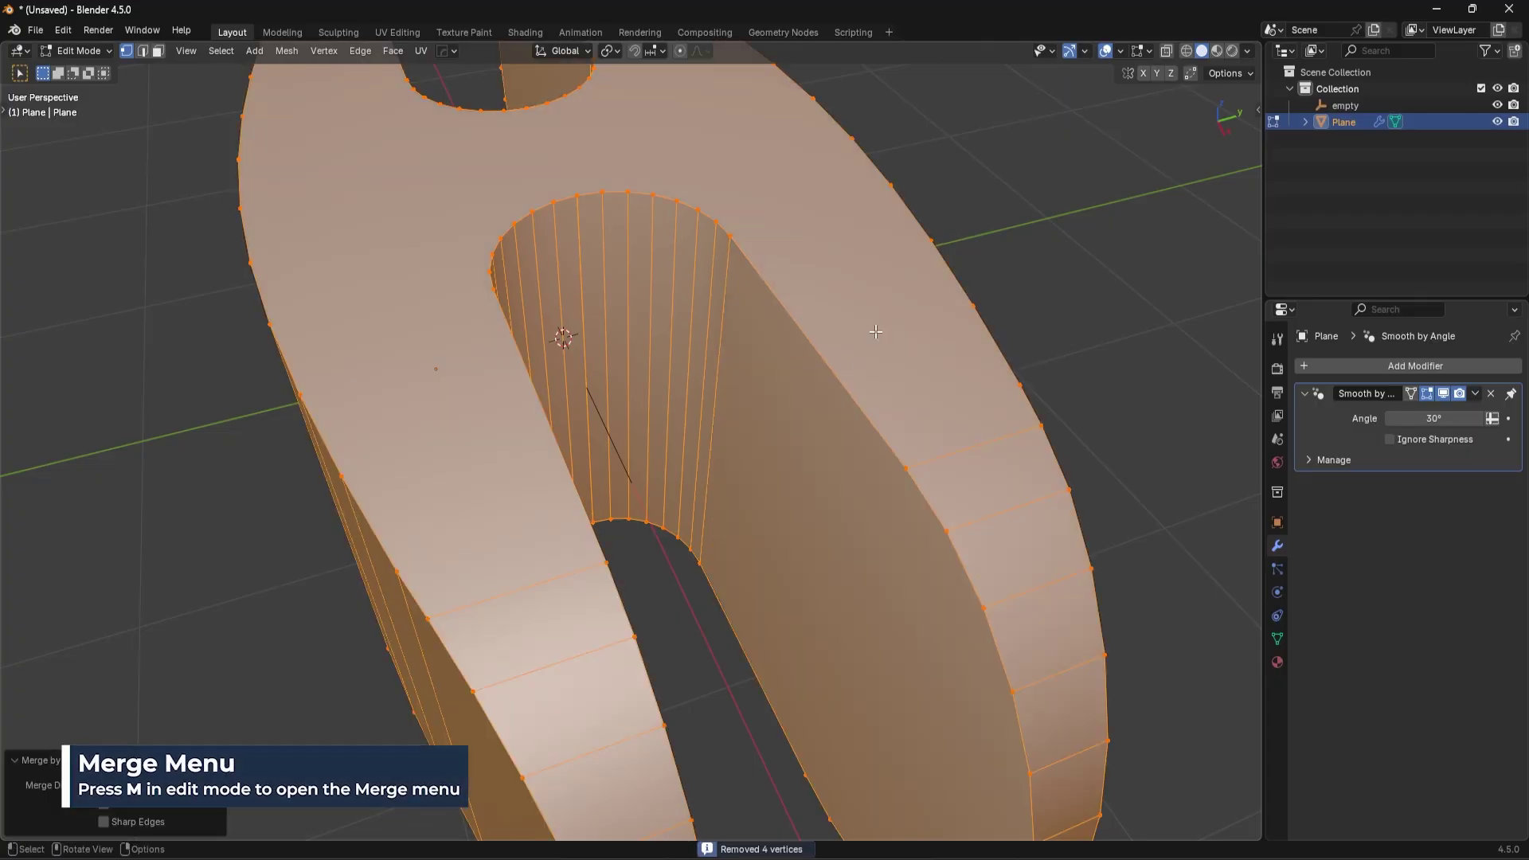
{"action": "scroll", "coordinate": [877, 335], "scroll_direction": "down", "scroll_amount": 5}
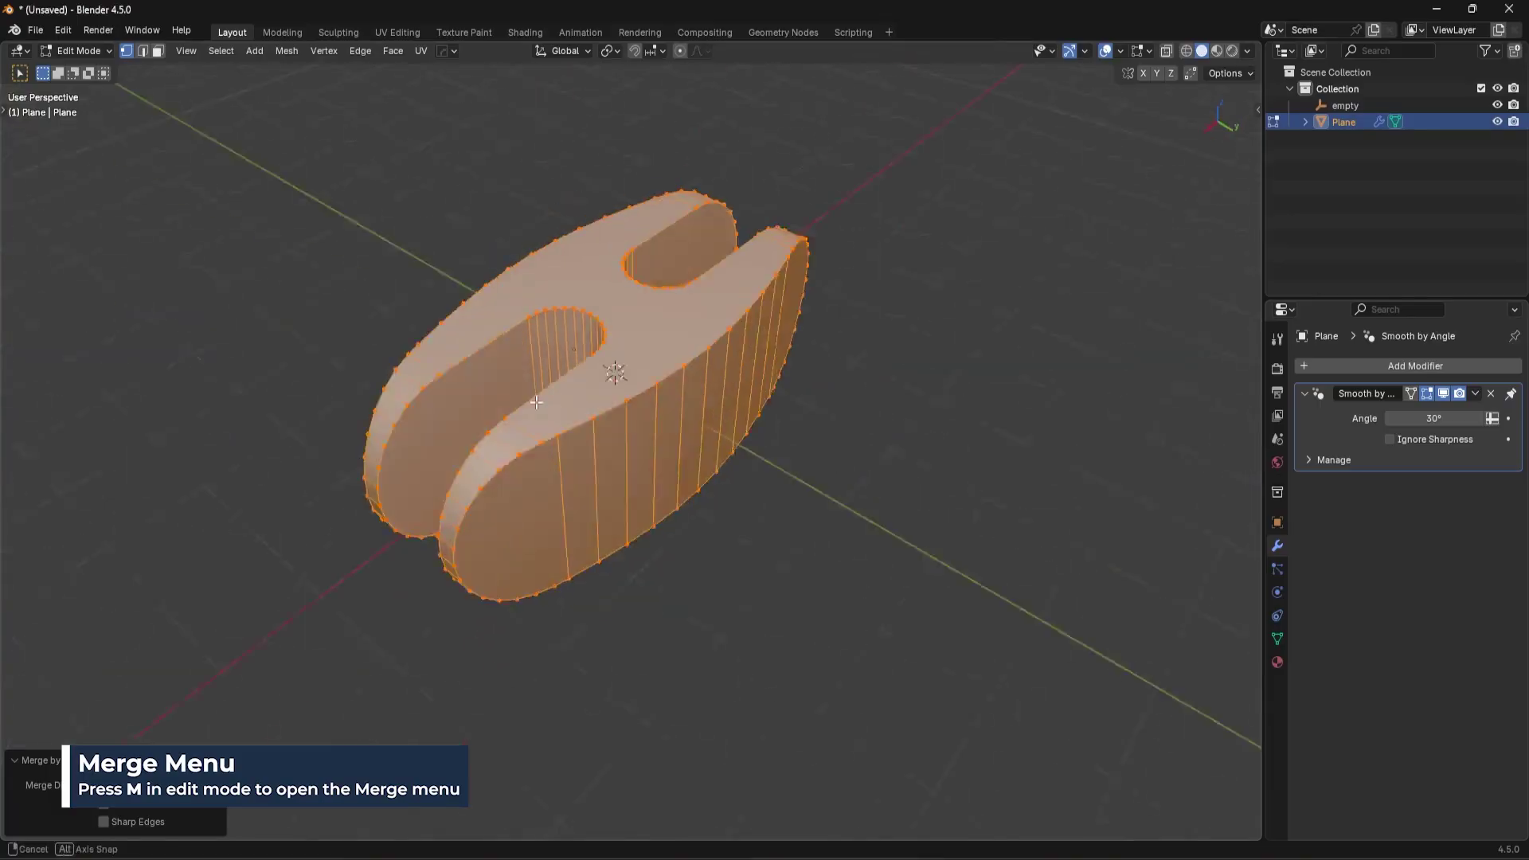
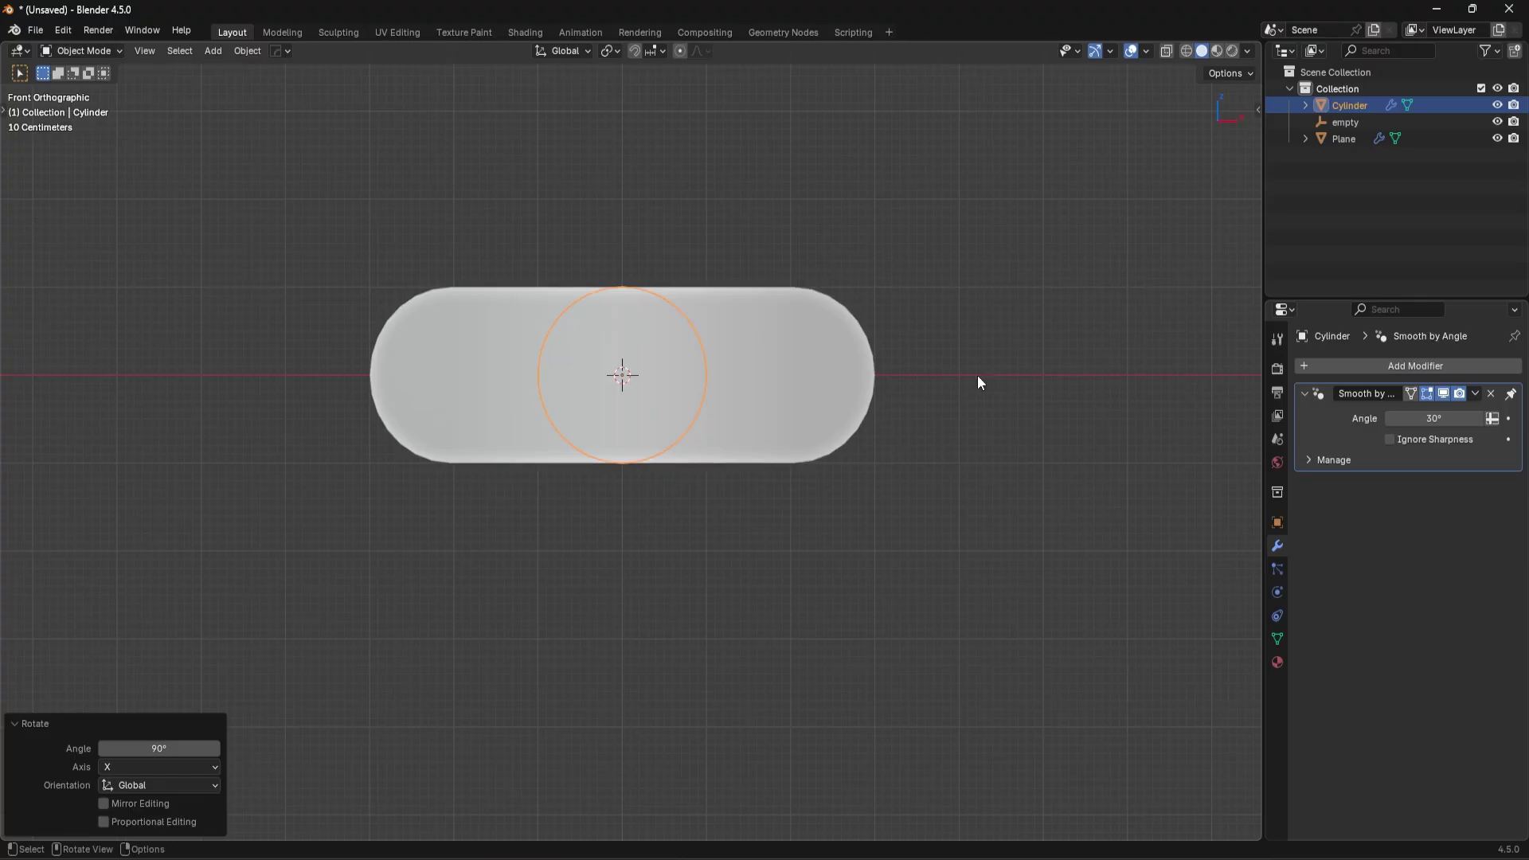
Step: Scale the cylinder uniformly to 0.8 and move it 2 m along the X axis
{"action": "key", "text": "s"}
{"action": "left_click", "coordinate": [916, 390]}
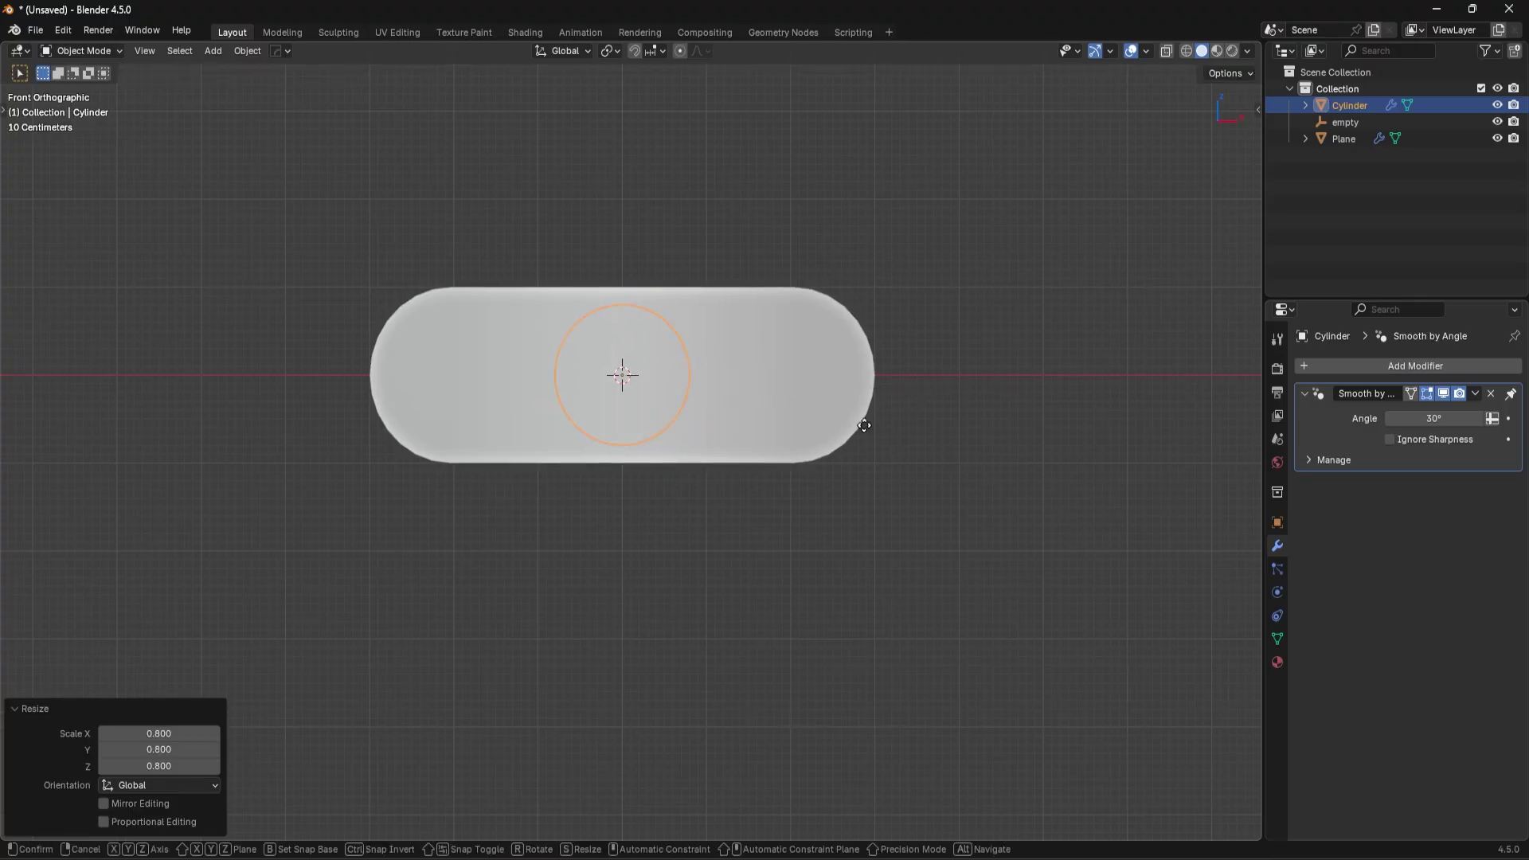
{"action": "key", "text": "g"}
{"action": "key", "text": "x"}
{"action": "left_click", "coordinate": [1035, 393]}
Step: Scale the cylinder down further and move it about 0.16 m more along the X axis
{"action": "key", "text": "s"}
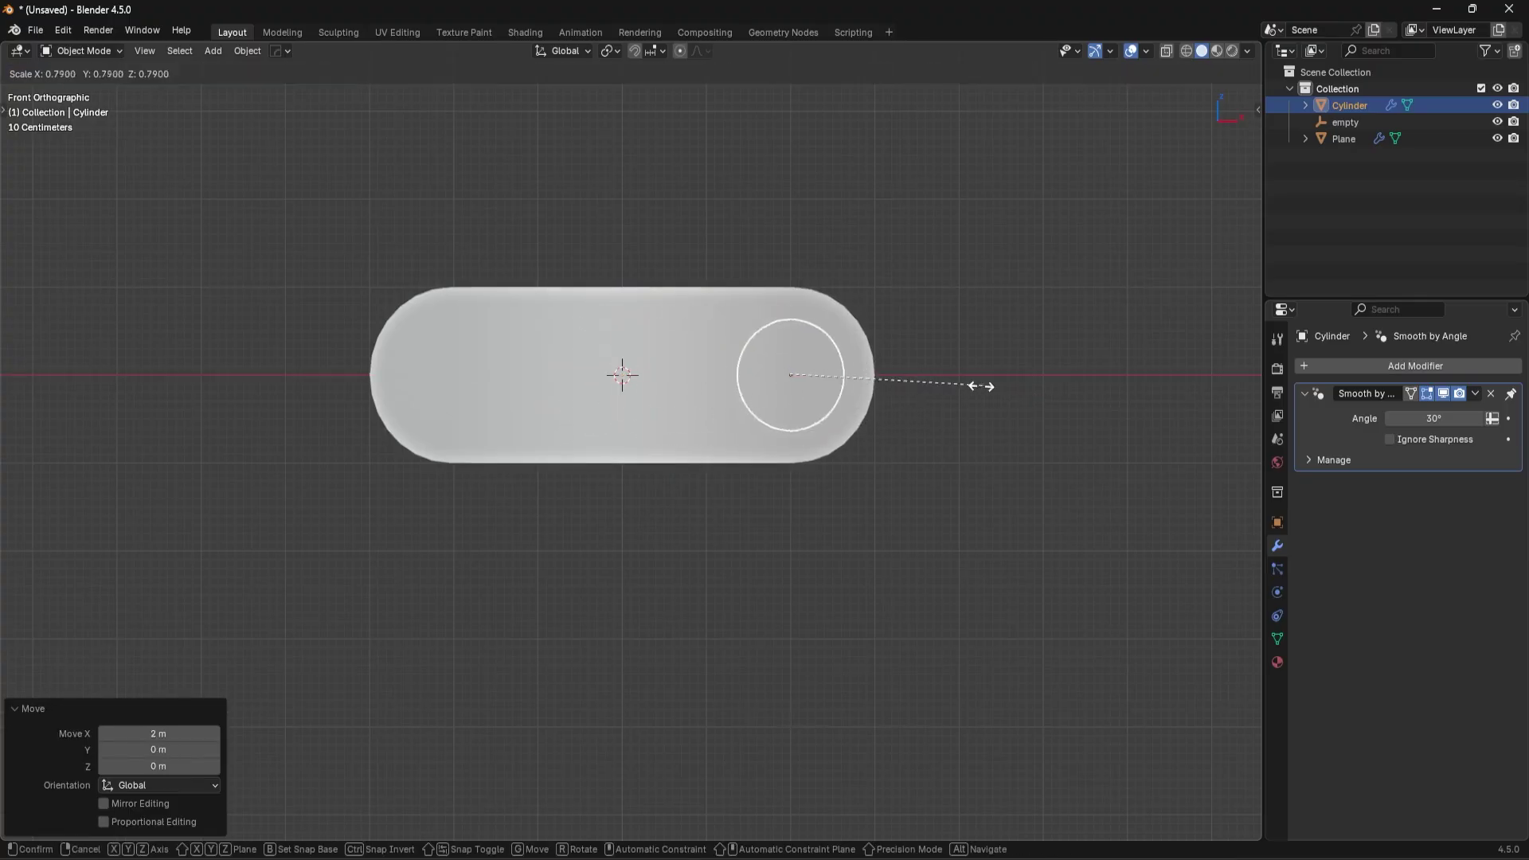
{"action": "left_click", "coordinate": [967, 384]}
{"action": "key", "text": "g"}
{"action": "key", "text": "x"}
{"action": "left_click", "coordinate": [1028, 386]}
{"action": "middle_click_drag", "start_coordinate": [1028, 386], "coordinate": [868, 451]}
Step: Stretch the cylinder along Y by about 2.3 so it passes through both arms, and enlarge it uniformly by about 1.15
{"action": "key", "text": "s"}
{"action": "key", "text": "y"}
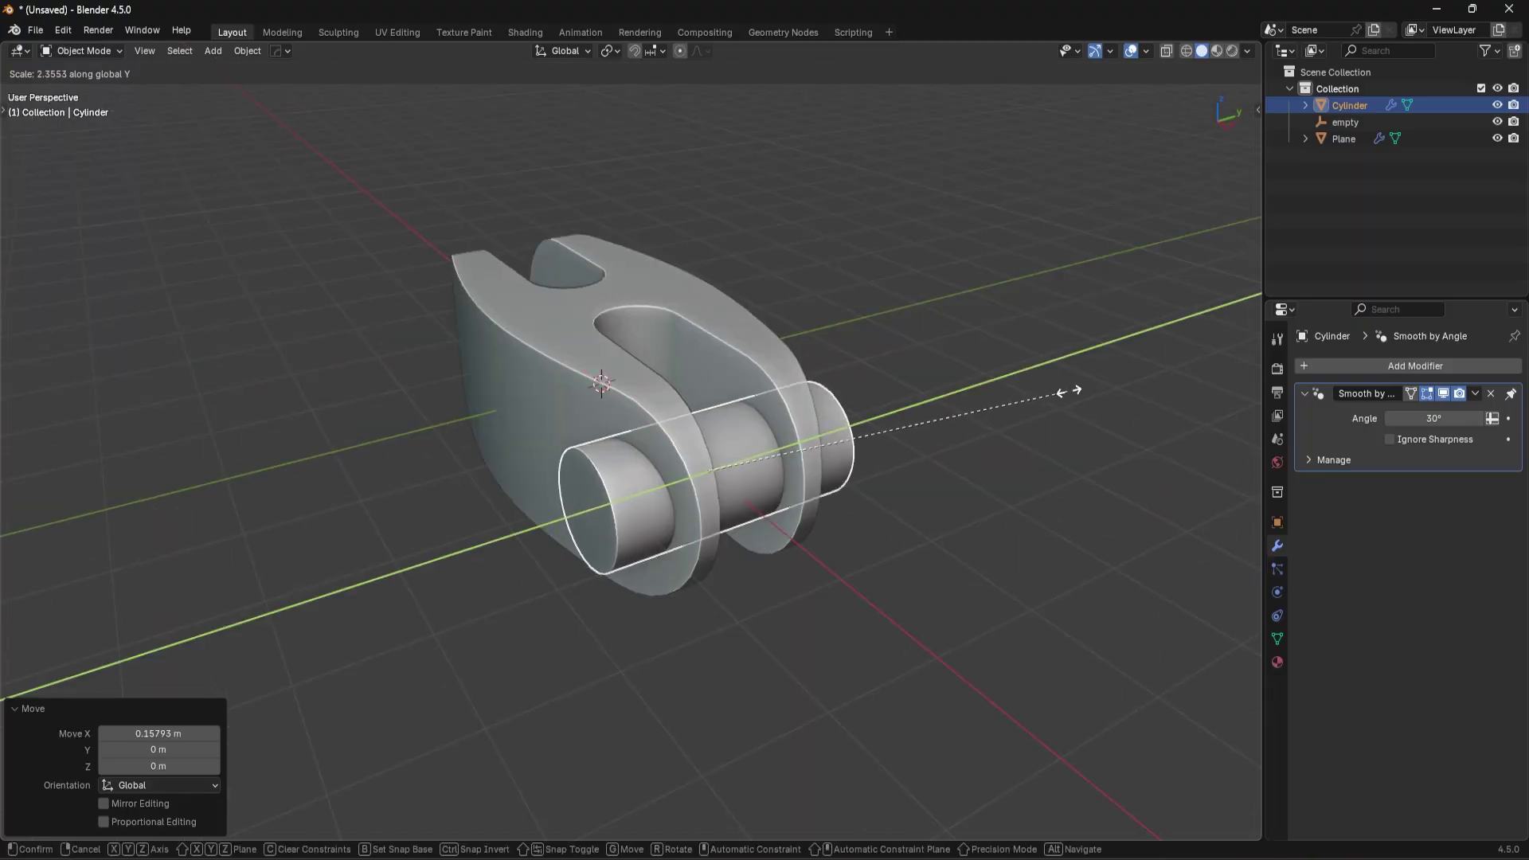
{"action": "left_click", "coordinate": [1062, 392]}
{"action": "key", "text": "s"}
{"action": "left_click", "coordinate": [960, 435]}
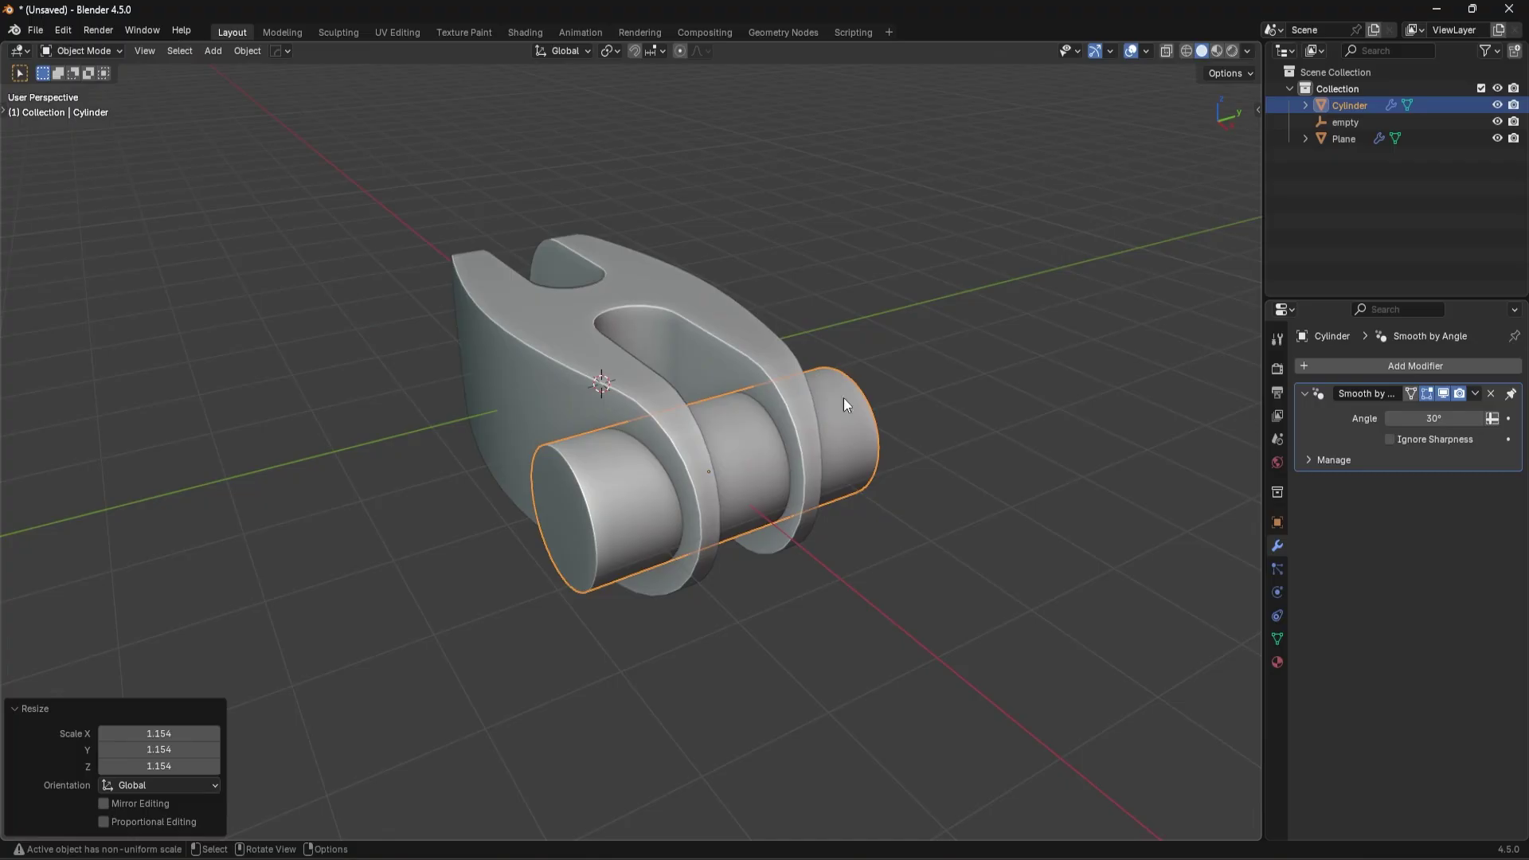
Step: Cut the cylinder out of the body with a Difference boolean and scale the cutter down slightly
{"action": "left_click", "coordinate": [782, 362], "text": "shift"}
{"action": "key", "text": "ctrl+KP_Subtract"}
{"action": "middle_click_drag", "start_coordinate": [782, 362], "coordinate": [1013, 490]}
{"action": "key", "text": "s"}
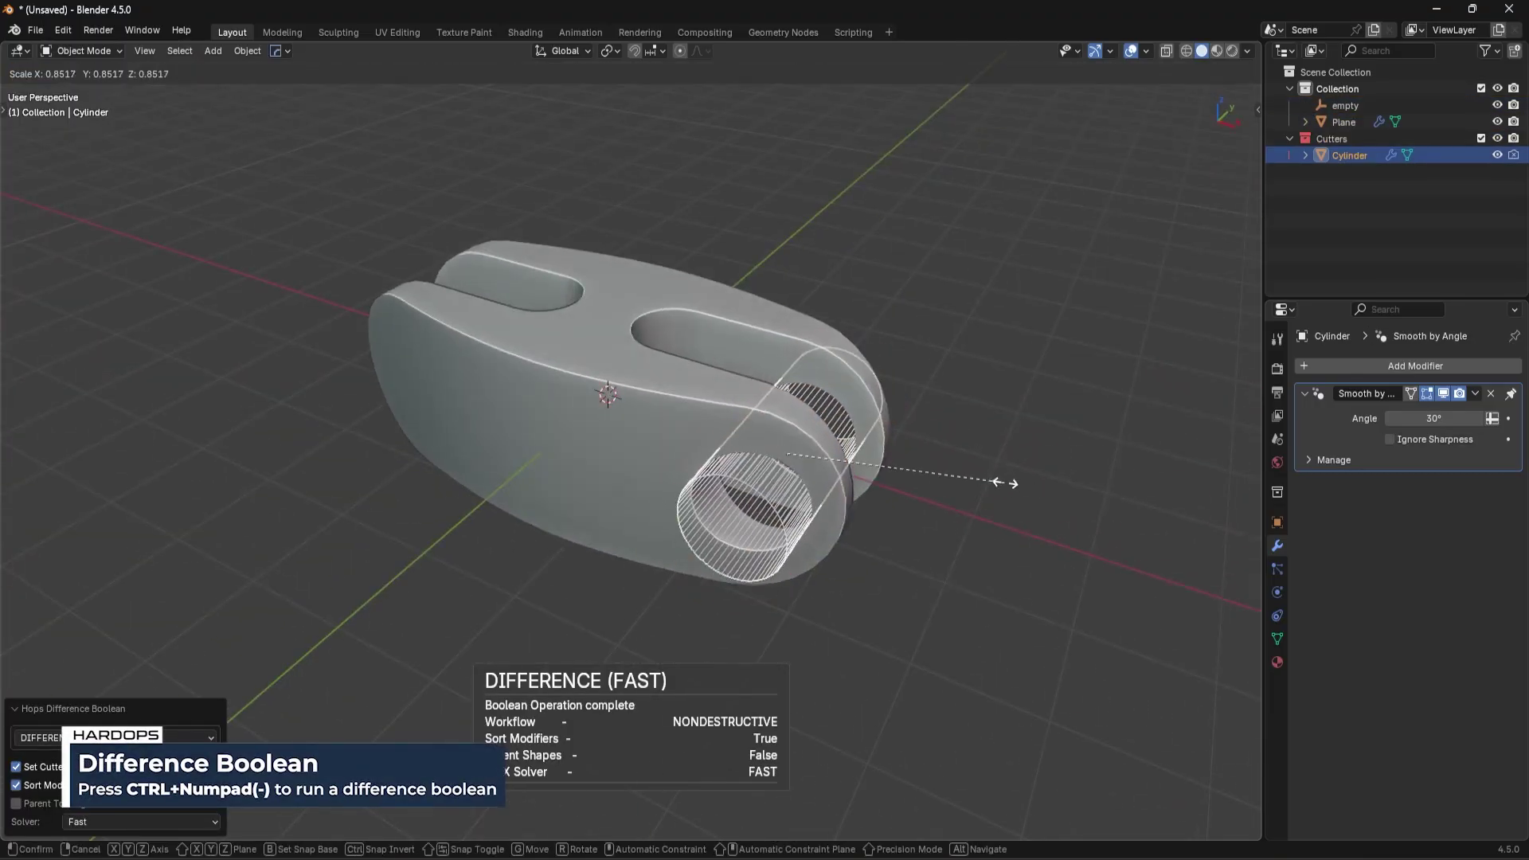
{"action": "left_click", "coordinate": [1027, 482]}
{"action": "key", "text": "h"}
{"action": "middle_click_drag", "start_coordinate": [934, 450], "coordinate": [954, 390]}
{"action": "key", "text": "alt+h"}
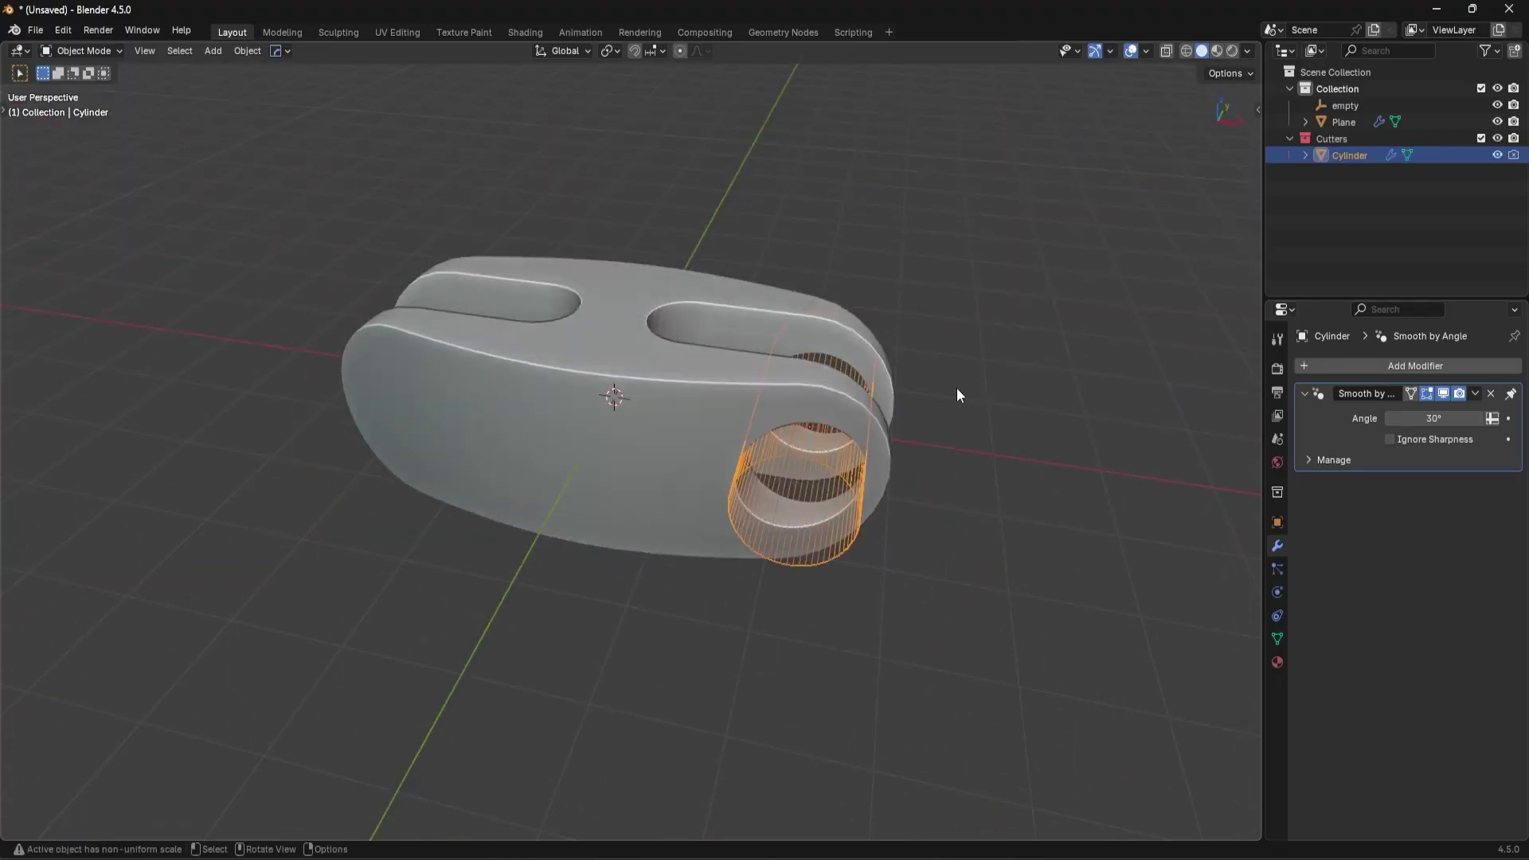
Step: Mirror the cylinder cutter across the X axis about the 3D cursor and hide it
{"action": "key", "text": "alt+x"}
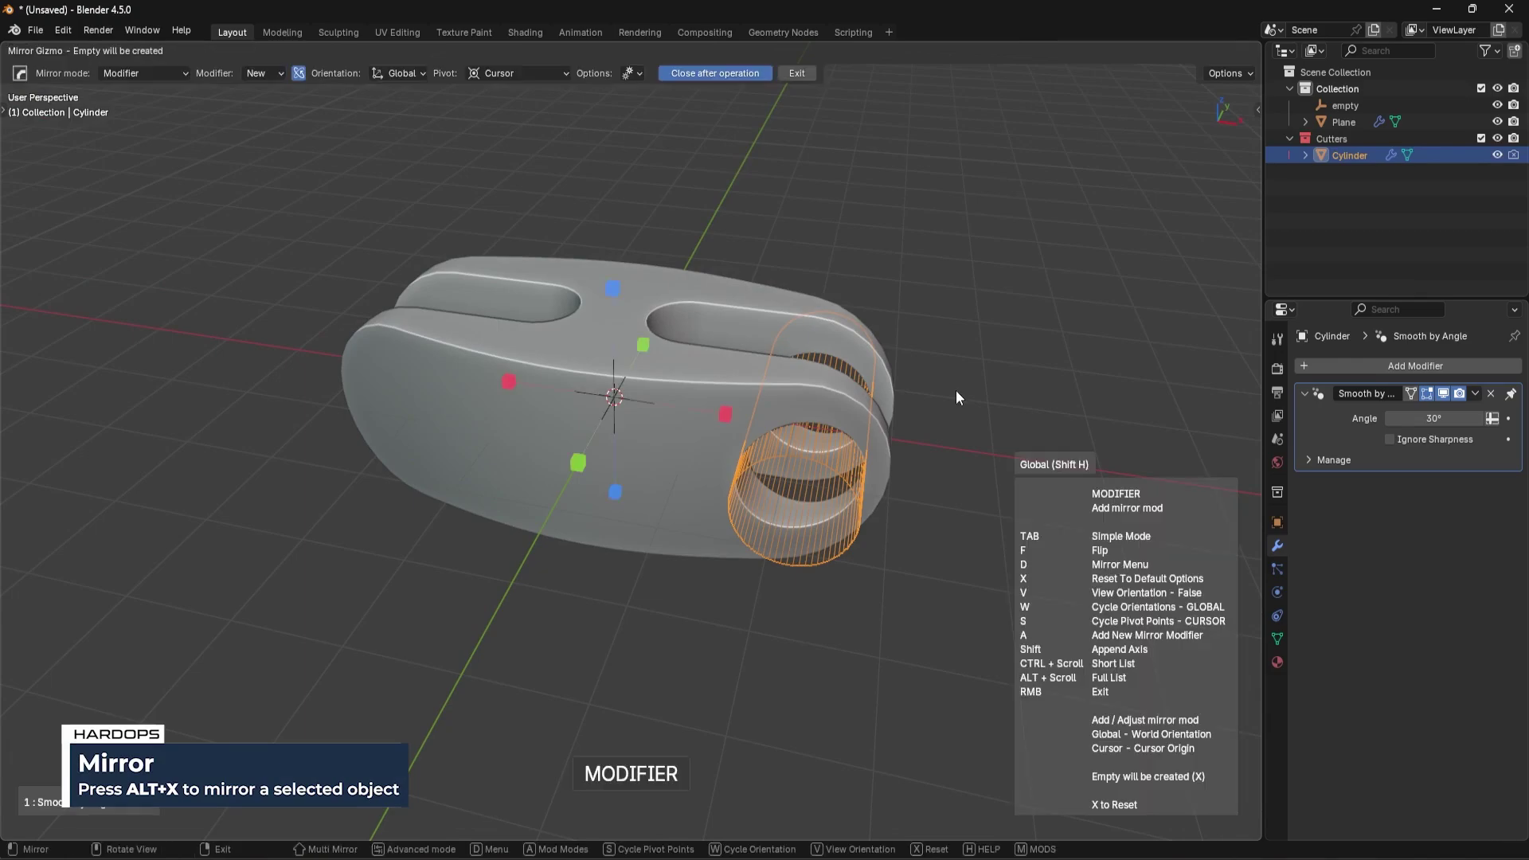
{"action": "left_click", "coordinate": [730, 413]}
{"action": "middle_click_drag", "start_coordinate": [512, 410], "coordinate": [406, 373]}
{"action": "key", "text": "h"}
{"action": "mouse_move", "coordinate": [721, 530]}
{"action": "middle_mouse_down"}
{"action": "mouse_move", "coordinate": [396, 552]}
{"action": "mouse_move", "coordinate": [738, 505]}
{"action": "middle_mouse_up"}
{"action": "scroll", "coordinate": [788, 481], "scroll_direction": "up", "scroll_amount": 5}
{"action": "middle_click_drag", "start_coordinate": [840, 458], "coordinate": [787, 394]}
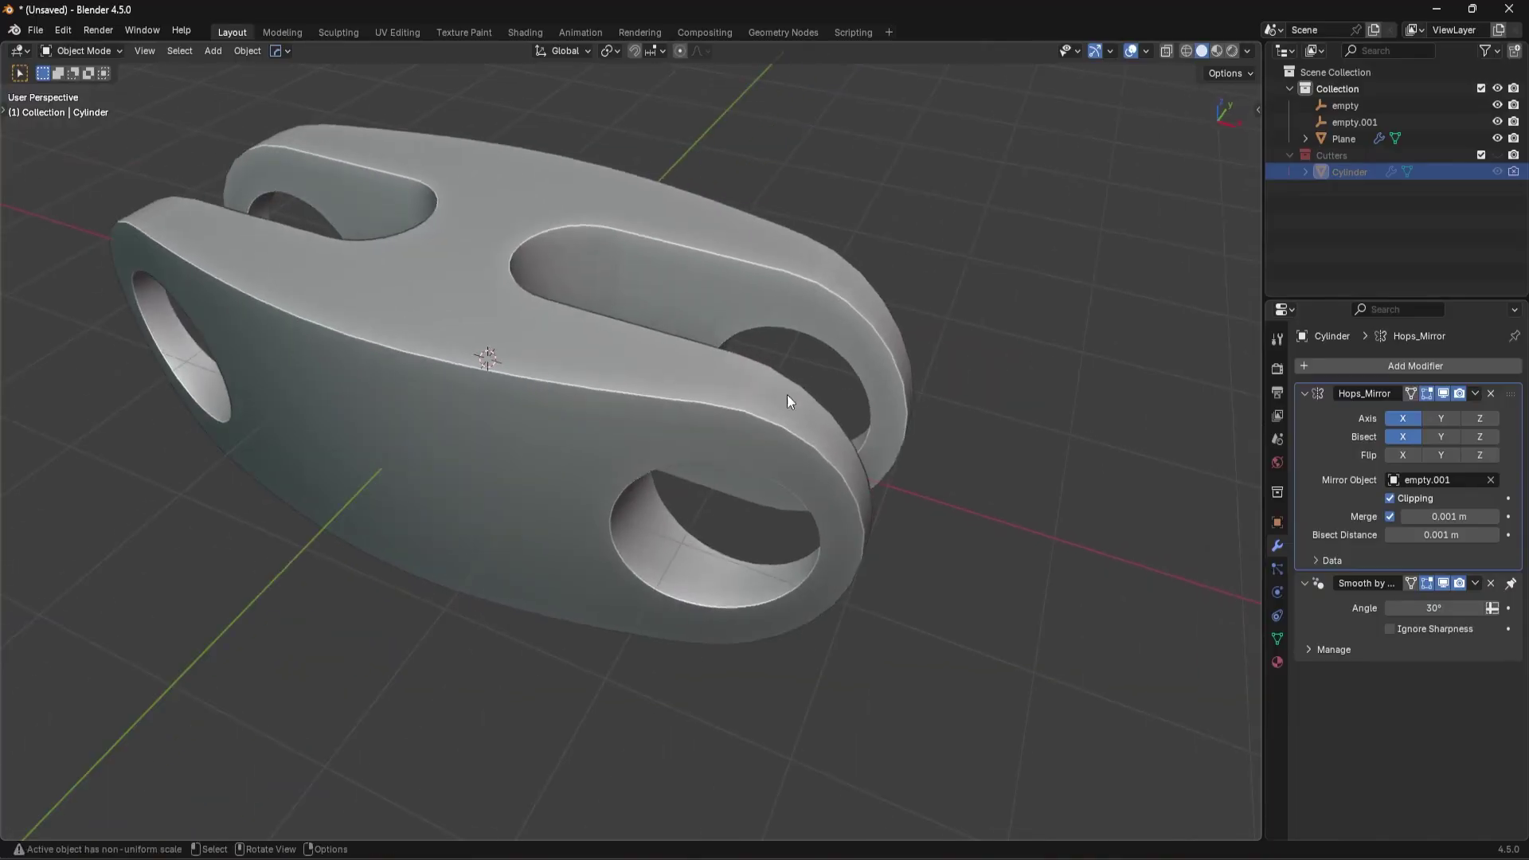
Step: Select the whole outer outline of the body's front side face and bevel it about 0.044 m with one segment
{"action": "left_click", "coordinate": [741, 379]}
{"action": "key", "text": "Tab"}
{"action": "left_click", "coordinate": [741, 476]}
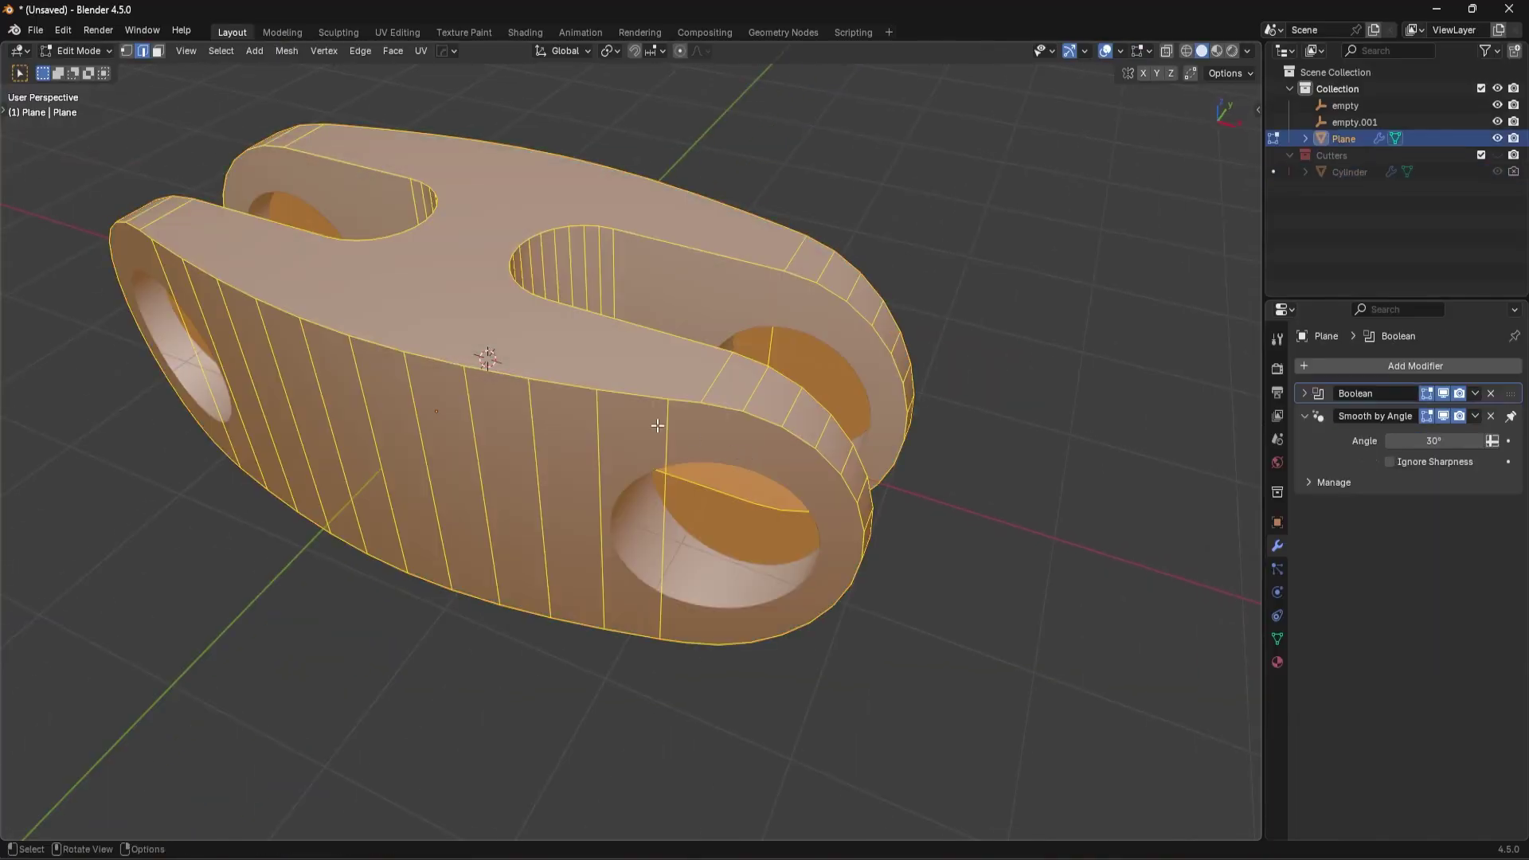
{"action": "double_click", "coordinate": [508, 368]}
{"action": "left_click", "coordinate": [683, 395]}
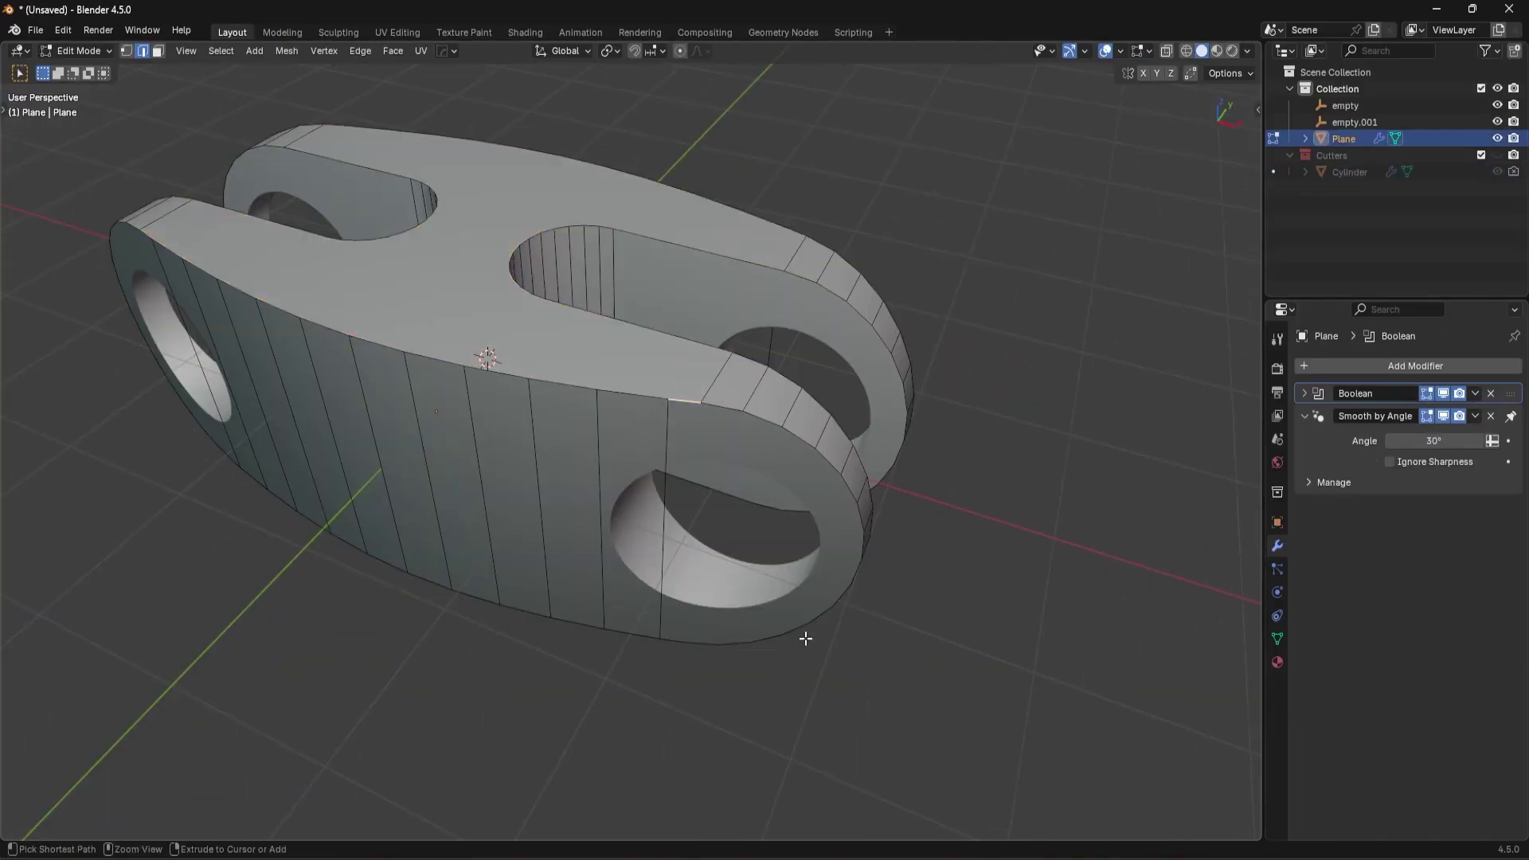
{"action": "left_click", "coordinate": [803, 629], "text": "ctrl"}
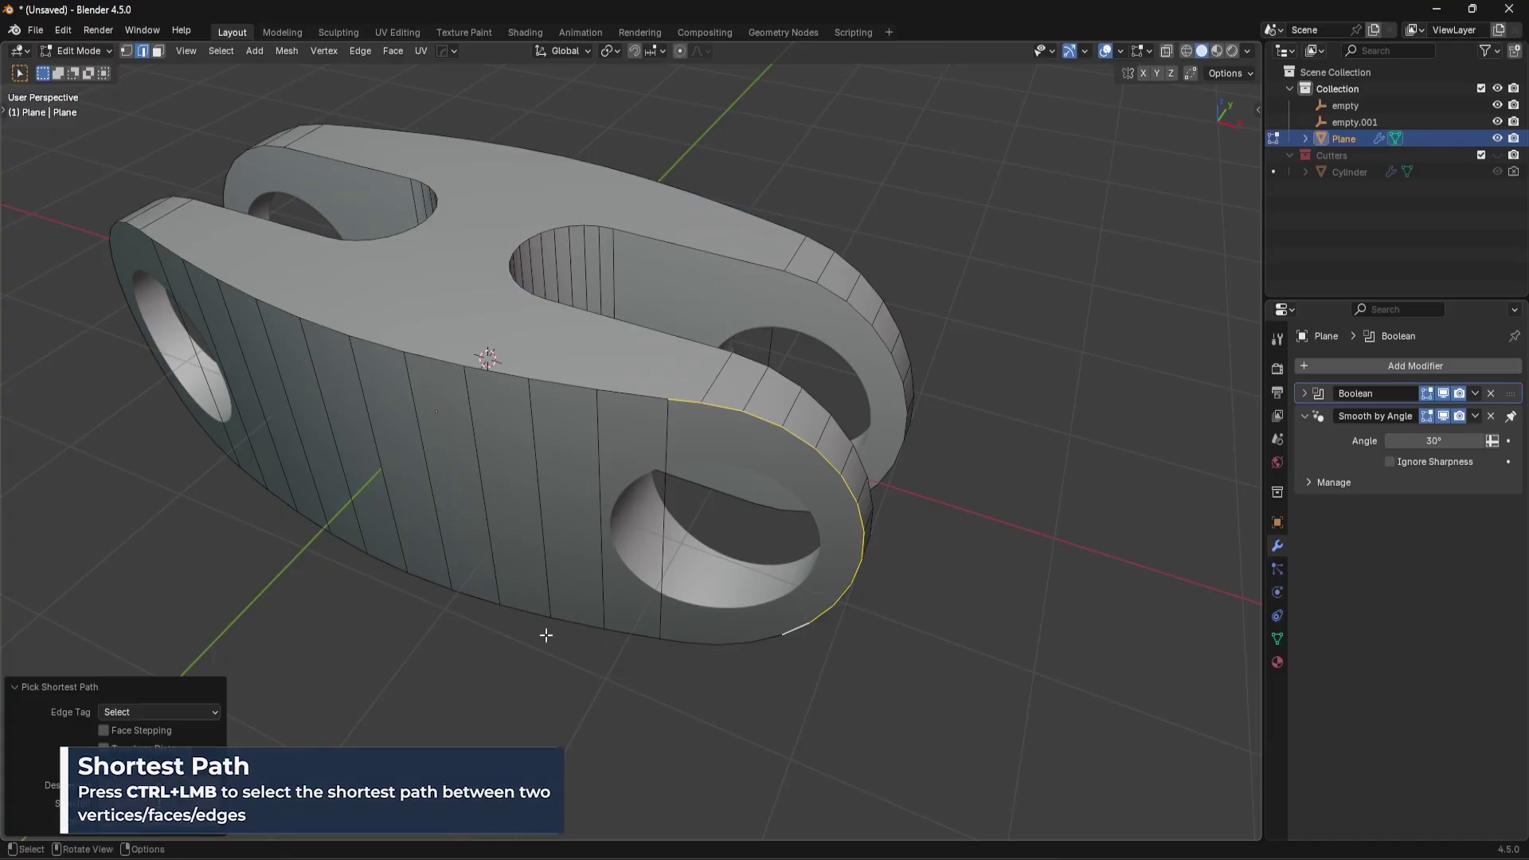
{"action": "left_click", "coordinate": [203, 267], "text": "ctrl"}
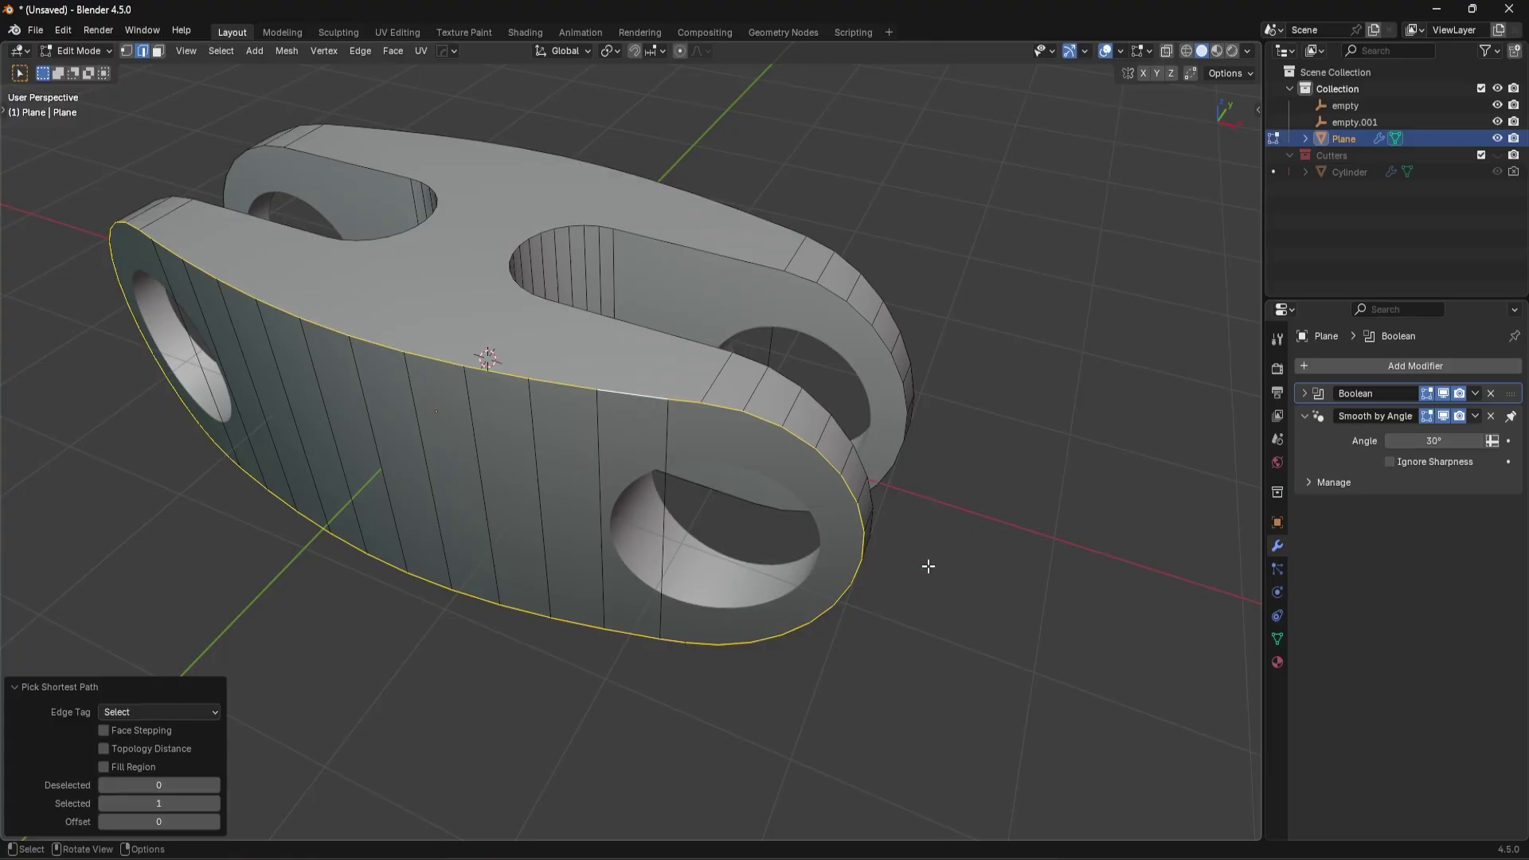
{"action": "key", "text": "ctrl+b"}
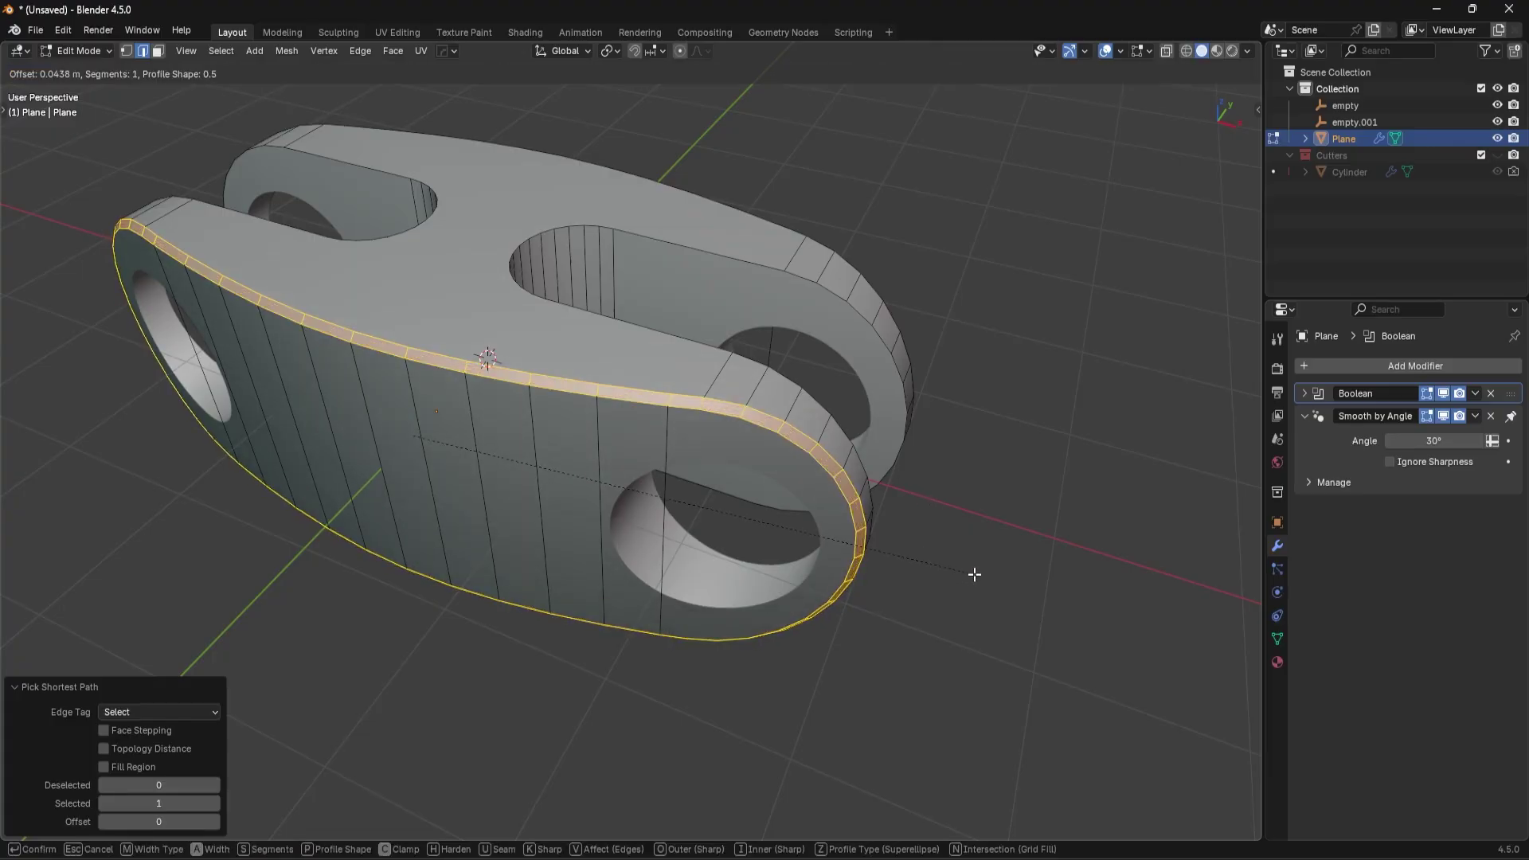
{"action": "left_click", "coordinate": [975, 575]}
{"action": "key", "text": "Tab"}
{"action": "scroll", "coordinate": [894, 453], "scroll_direction": "down", "scroll_amount": 4}
{"action": "middle_click_drag", "start_coordinate": [892, 450], "coordinate": [761, 494]}
{"action": "scroll", "coordinate": [857, 357], "scroll_direction": "up", "scroll_amount": 5}
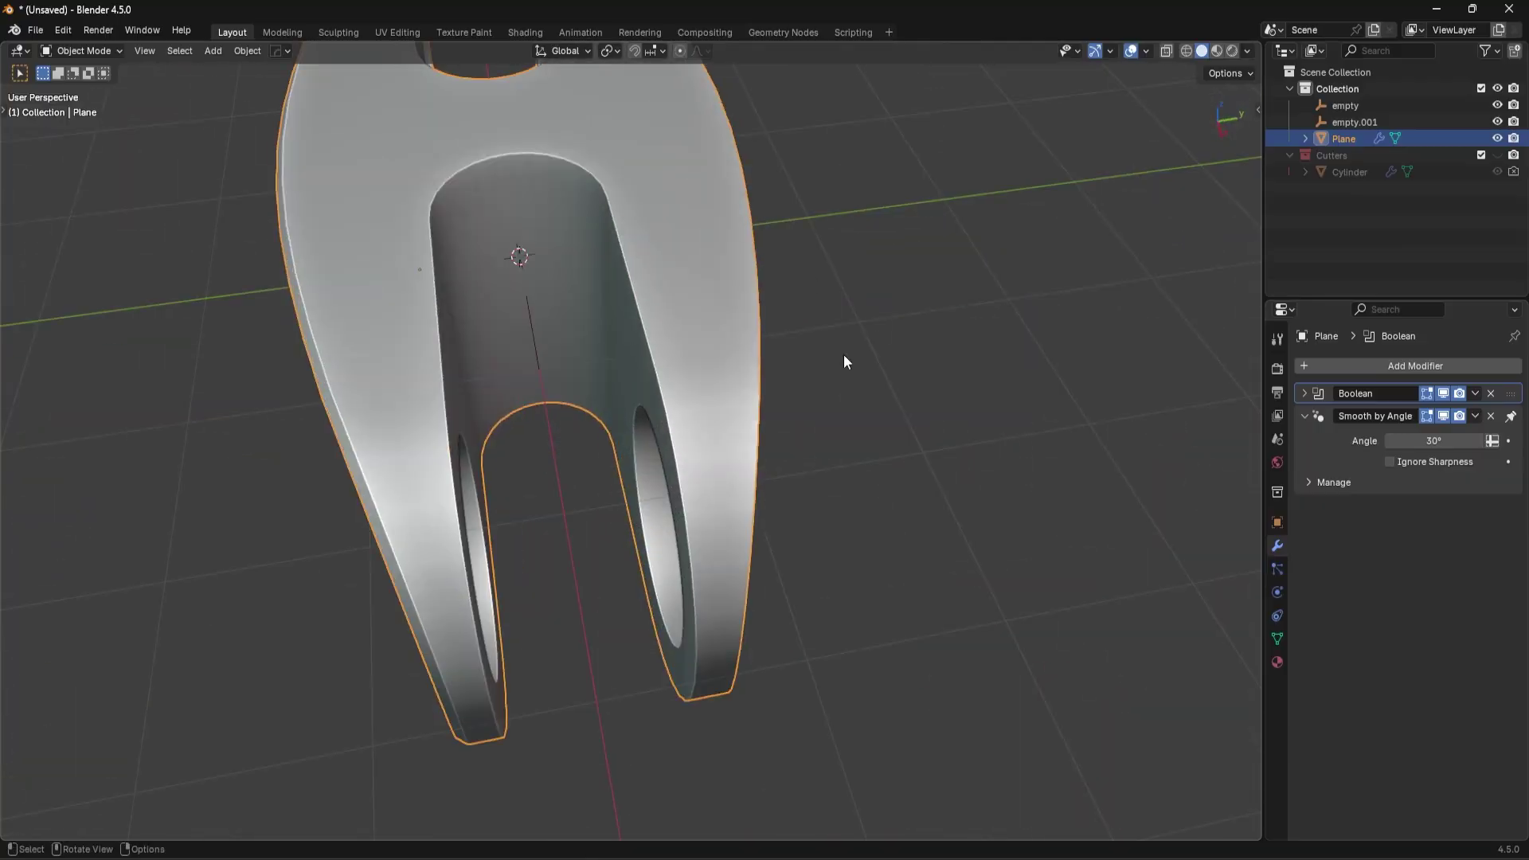
Step: Mirror the body across the Y axis about the 3D cursor so the bevelled side is copied to the opposite side
{"action": "scroll", "coordinate": [843, 355], "scroll_direction": "down", "scroll_amount": 4}
{"action": "key", "text": "alt+x"}
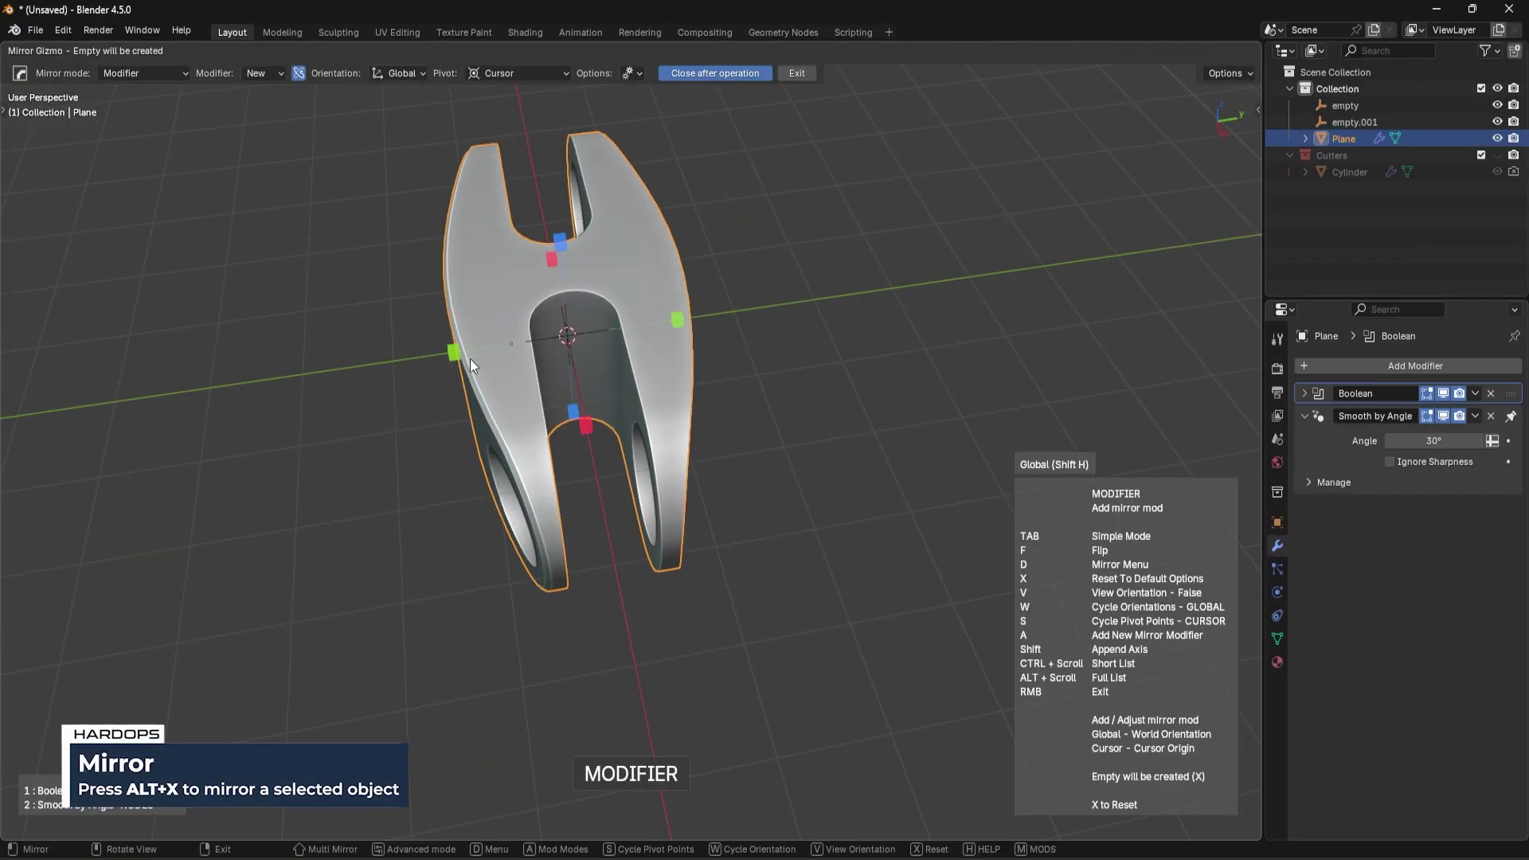
{"action": "left_click", "coordinate": [454, 357]}
Step: Apply the body's Boolean modifier so the pin holes become real geometry, and enter mesh editing
{"action": "middle_click_drag", "start_coordinate": [453, 351], "coordinate": [1223, 365]}
{"action": "scroll", "coordinate": [766, 349], "scroll_direction": "up", "scroll_amount": 6}
{"action": "left_click", "coordinate": [1445, 394]}
{"action": "left_click", "coordinate": [1445, 394]}
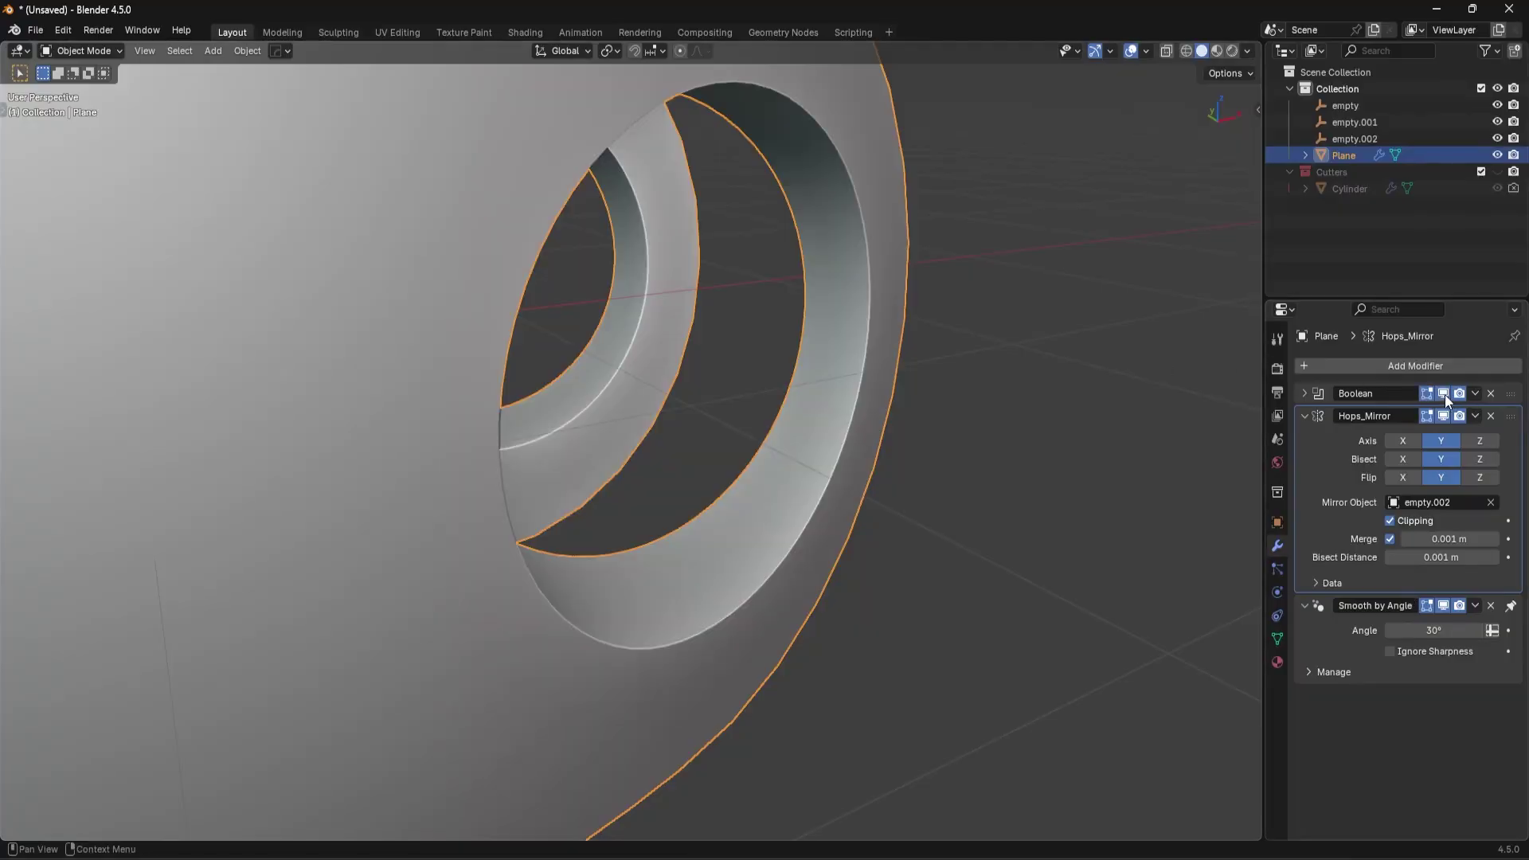
{"action": "left_click", "coordinate": [1476, 394]}
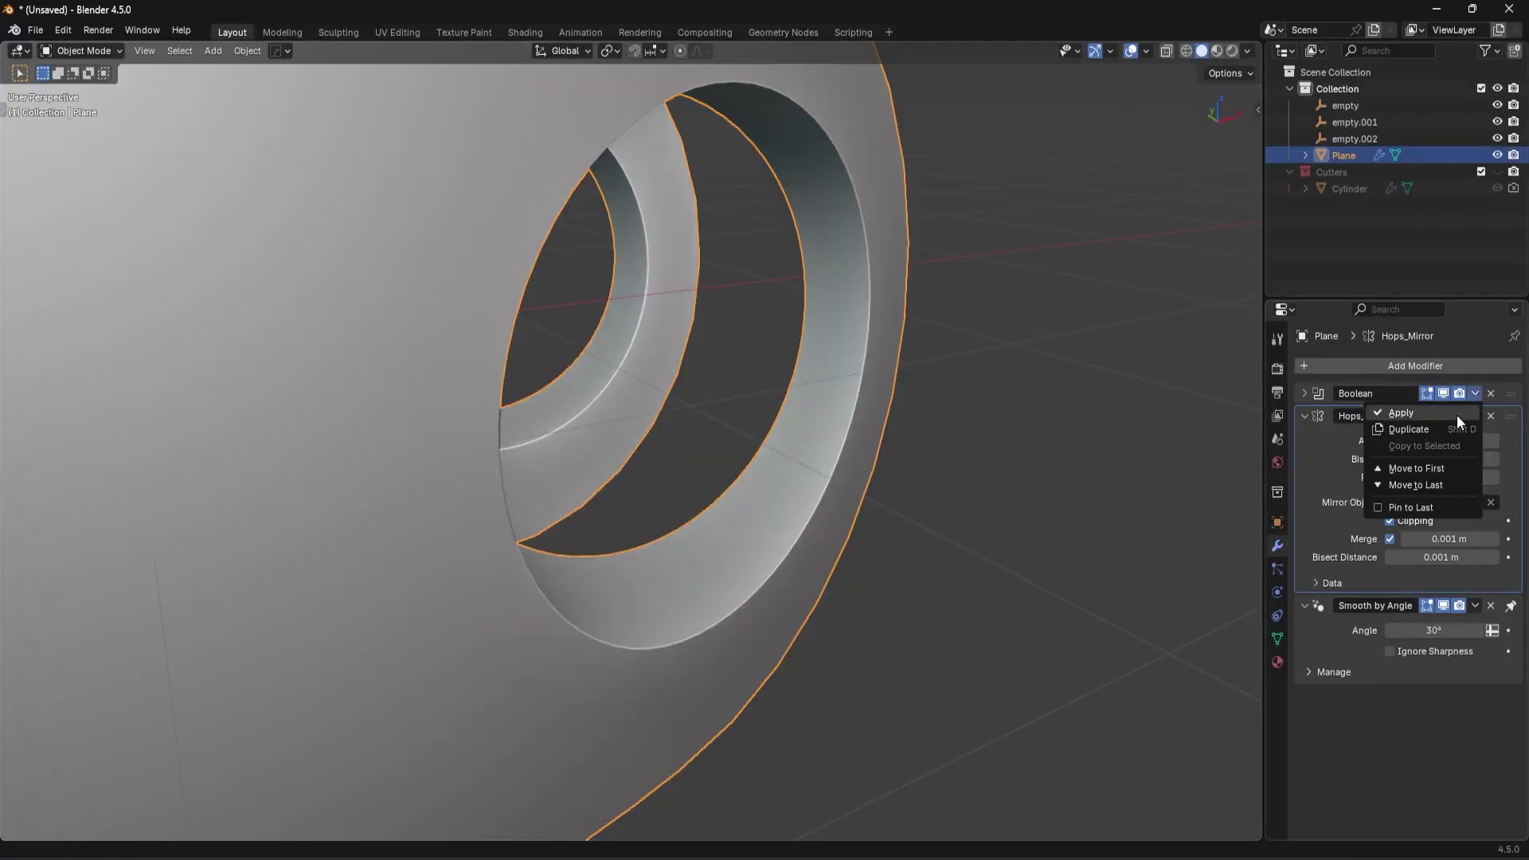
{"action": "left_click", "coordinate": [1456, 414]}
{"action": "key", "text": "Tab"}
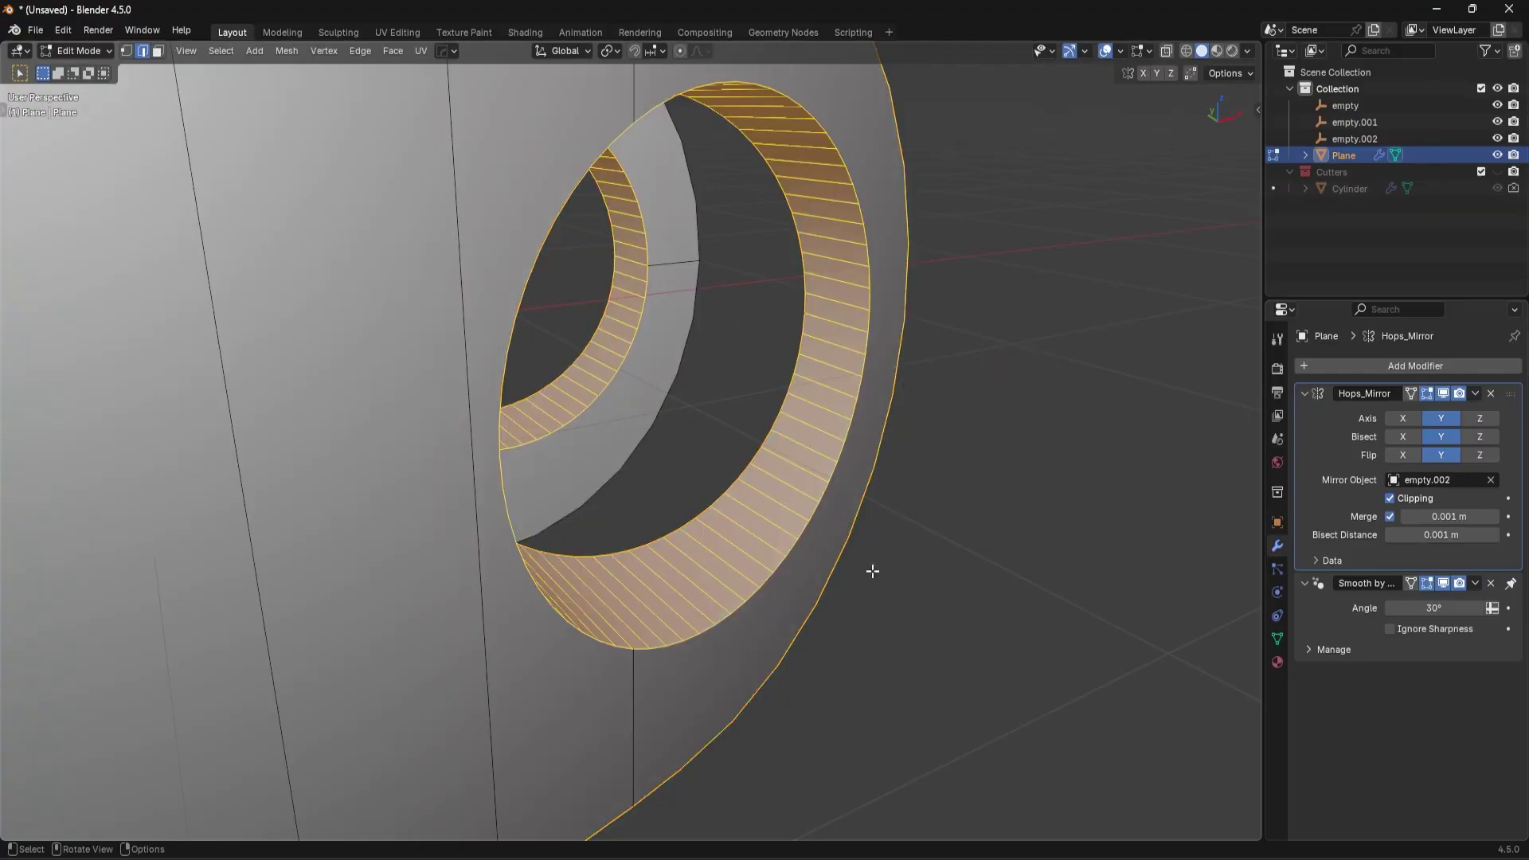
{"action": "scroll", "coordinate": [823, 474], "scroll_direction": "down", "scroll_amount": 3}
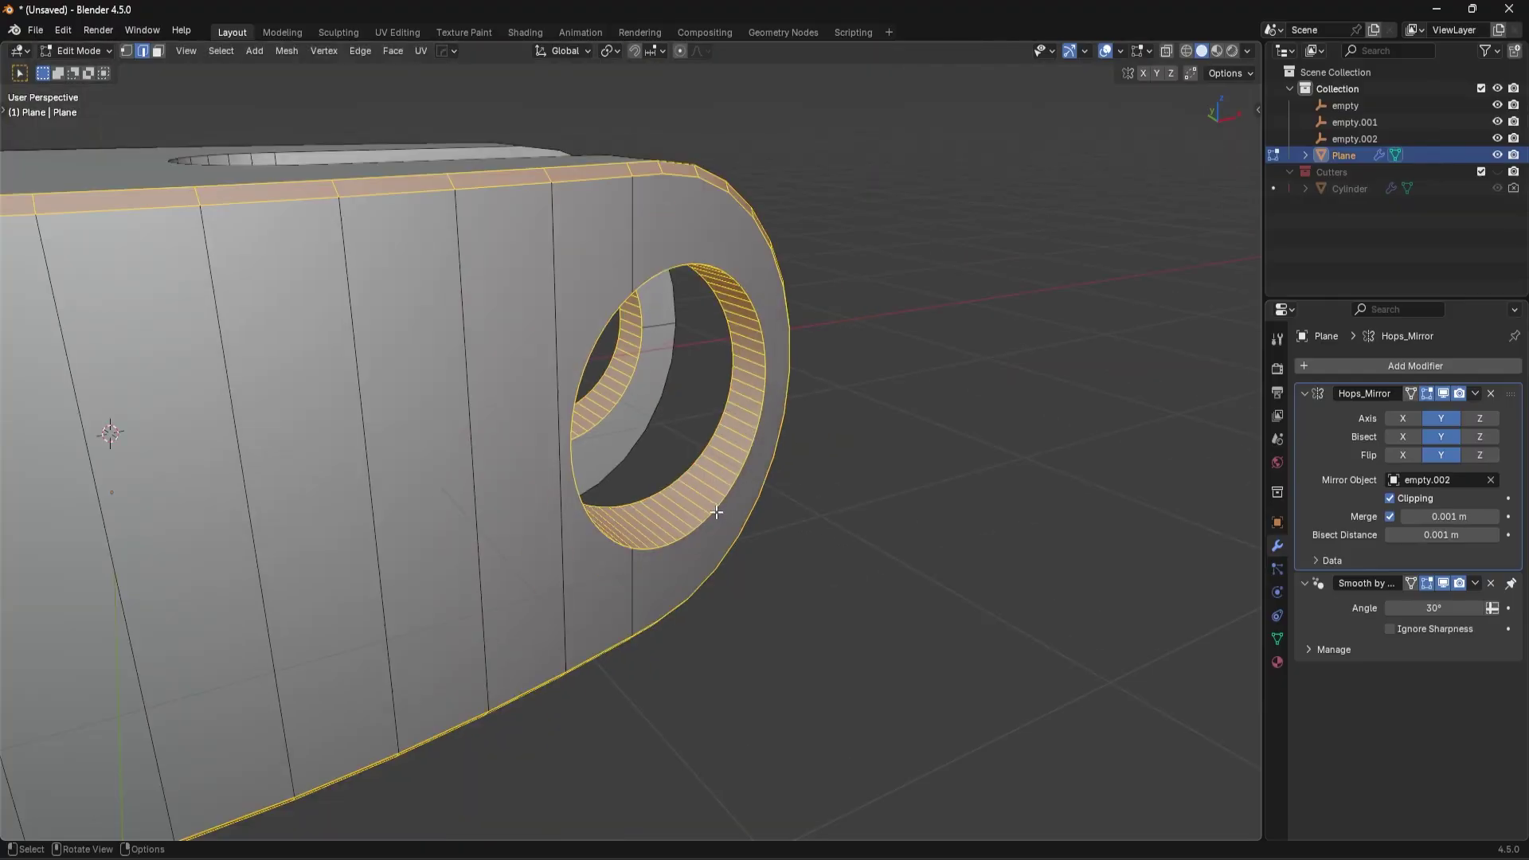
{"action": "left_click", "coordinate": [717, 512]}
{"action": "left_click", "coordinate": [577, 368], "text": "ctrl"}
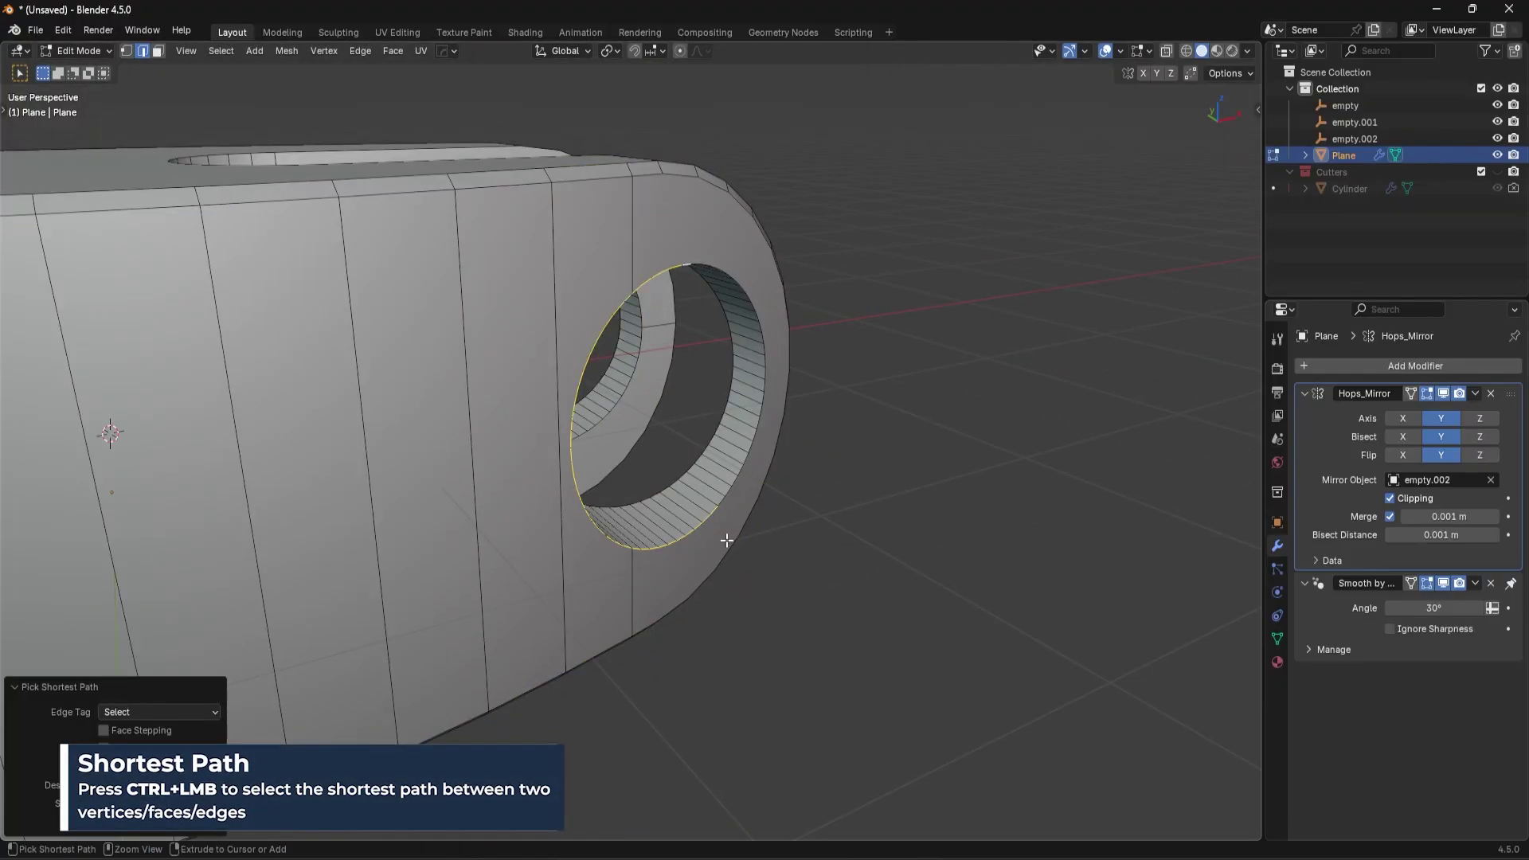
{"action": "key", "text": "ctrl+b"}
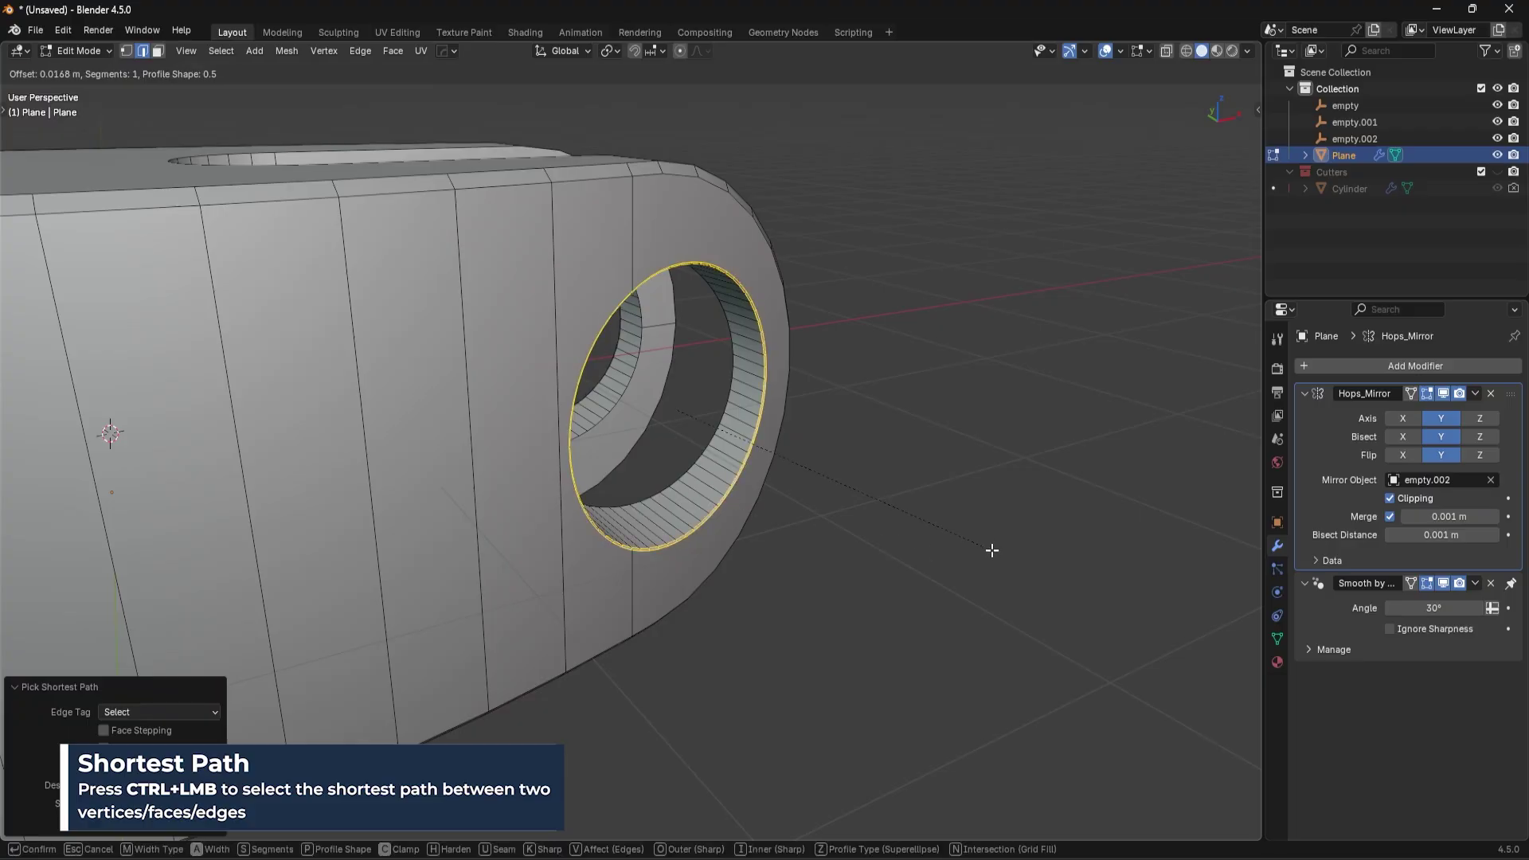
{"action": "scroll", "coordinate": [1015, 550], "scroll_direction": "up", "scroll_amount": 6}
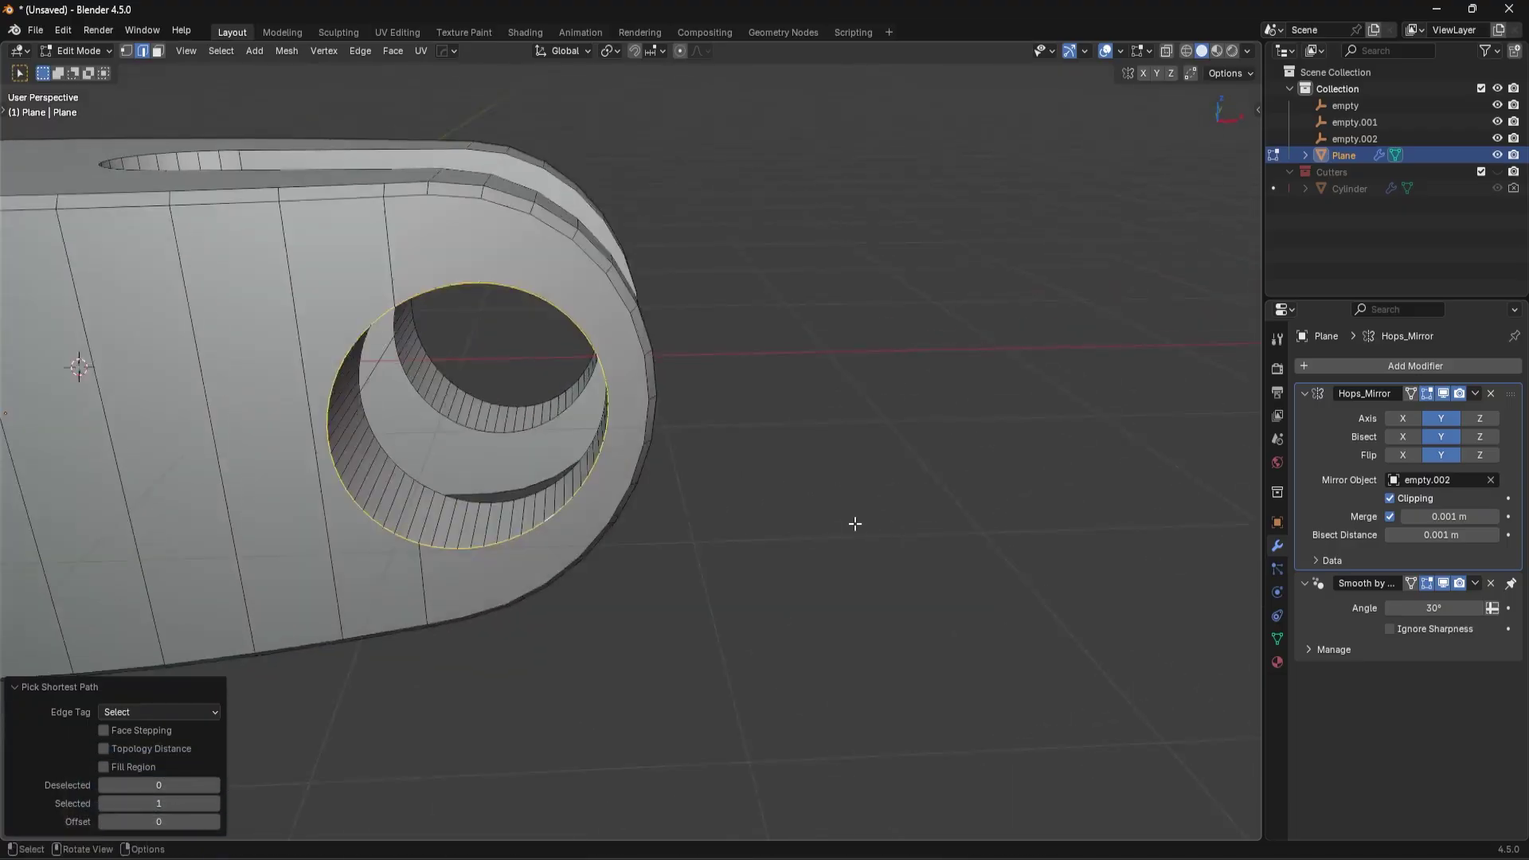
{"action": "right_click", "coordinate": [947, 540]}
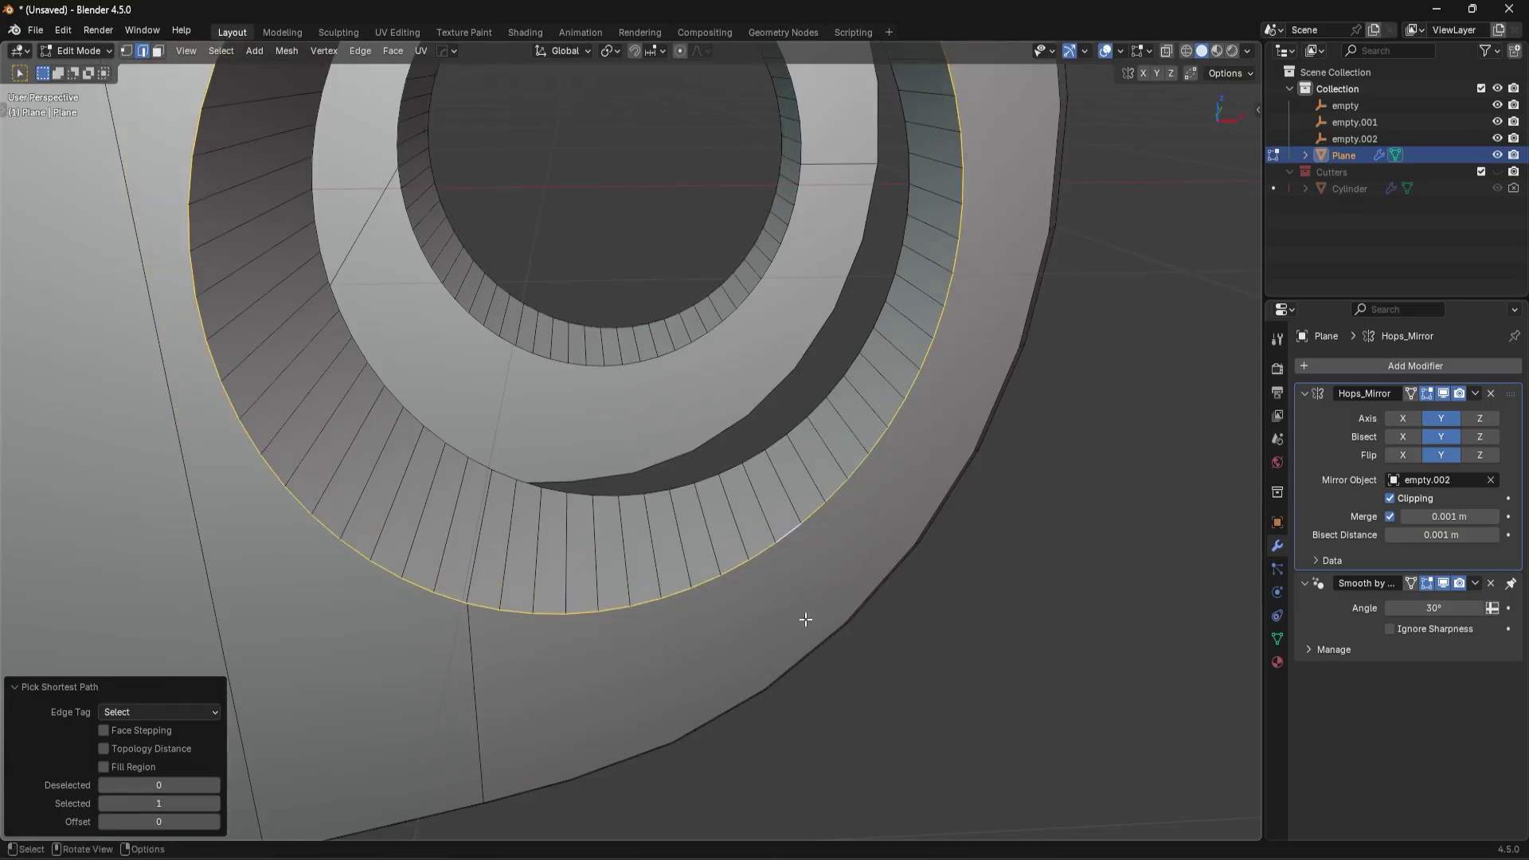
Step: Join the adjacent vertex on the pin hole's lower rim to the outline vertex below it, and dissolve the original connecting edge
{"action": "key", "text": "1"}
{"action": "left_click", "coordinate": [502, 618]}
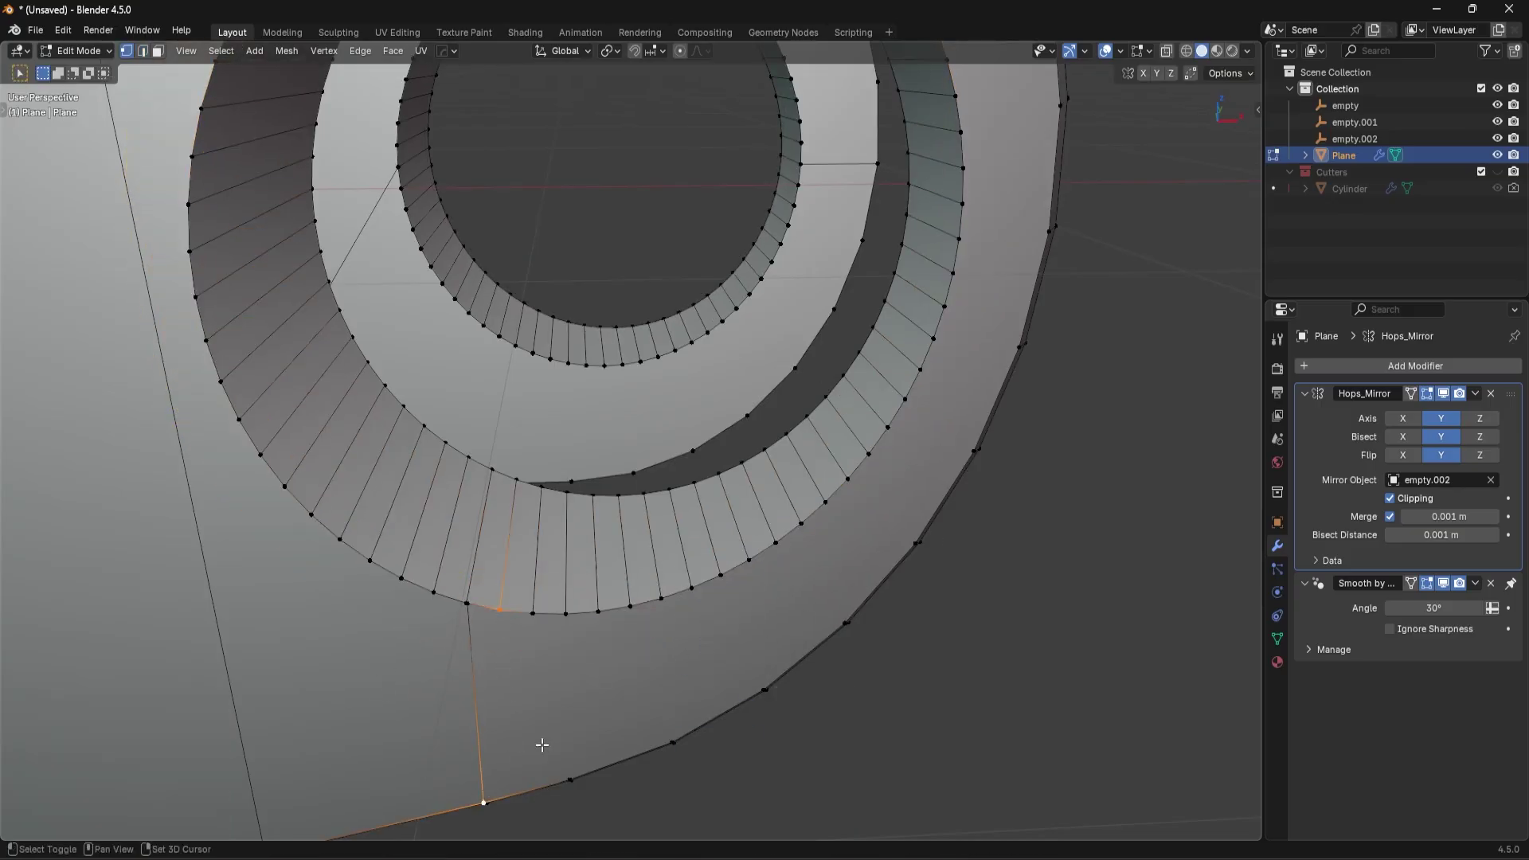
{"action": "key", "text": "j"}
{"action": "key", "text": "2"}
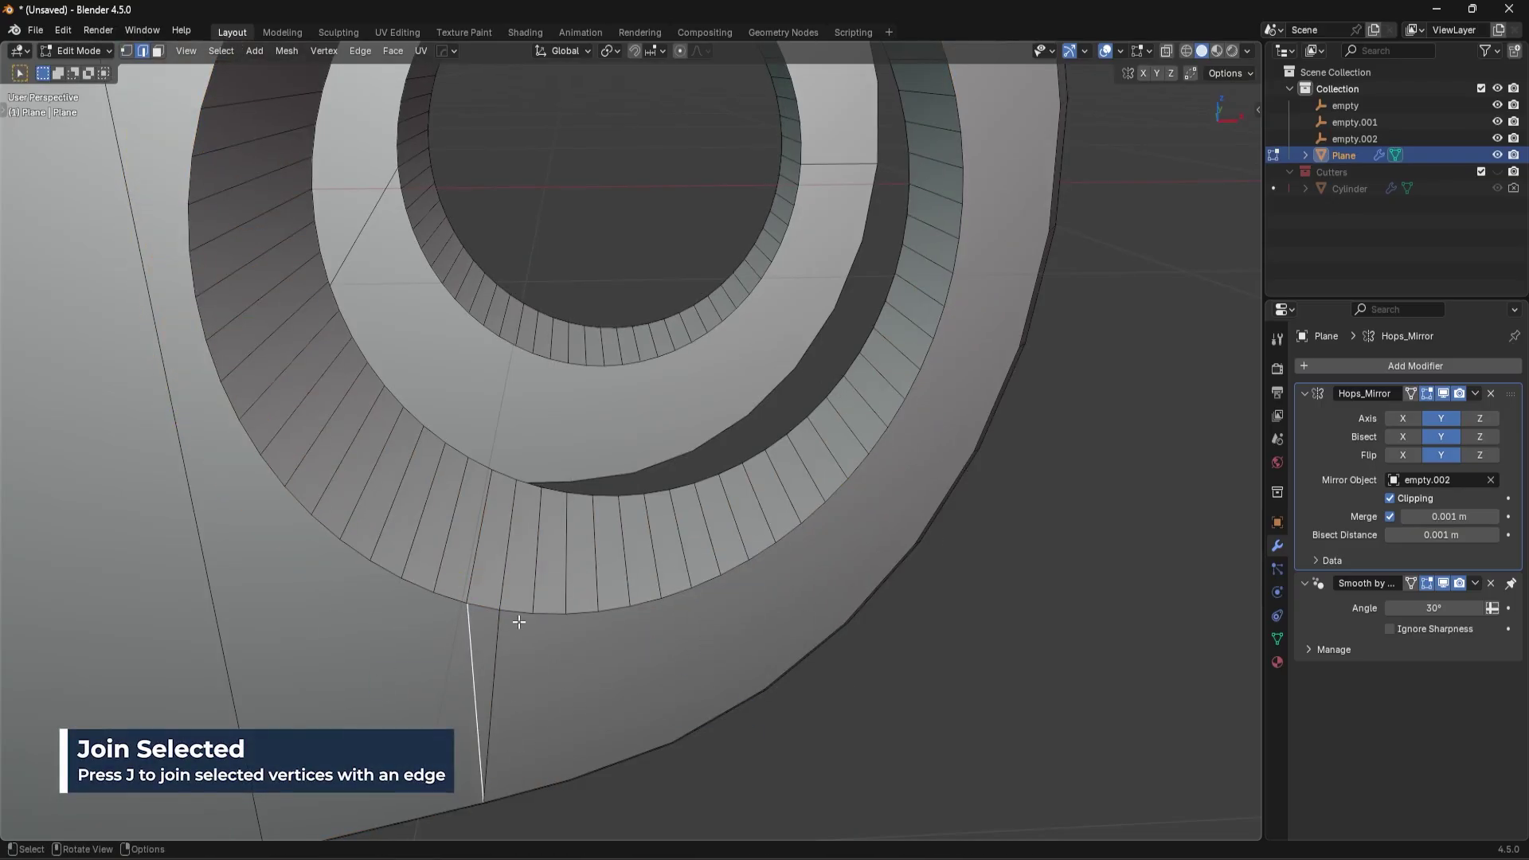
{"action": "key", "text": "ctrl+x"}
Step: Join a vertex farther along the pin hole's upper rim to the outline vertex above, and dissolve the original vertical edge
{"action": "middle_click_drag", "start_coordinate": [666, 343], "coordinate": [699, 464]}
{"action": "key", "text": "1"}
{"action": "middle_click_drag", "start_coordinate": [604, 254], "coordinate": [615, 530], "text": "shift"}
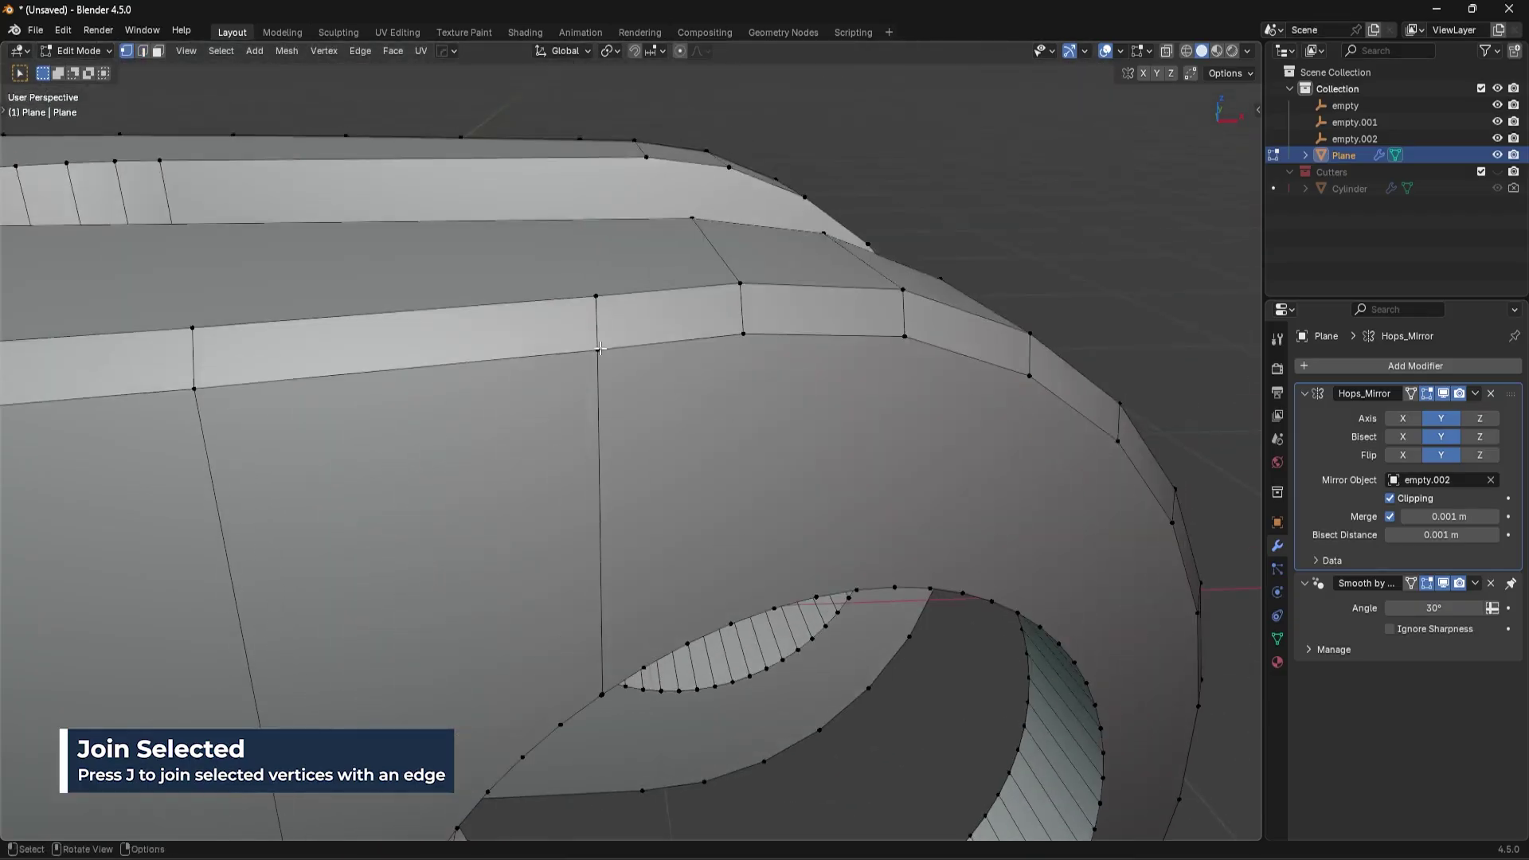
{"action": "key", "text": "j"}
{"action": "key", "text": "2"}
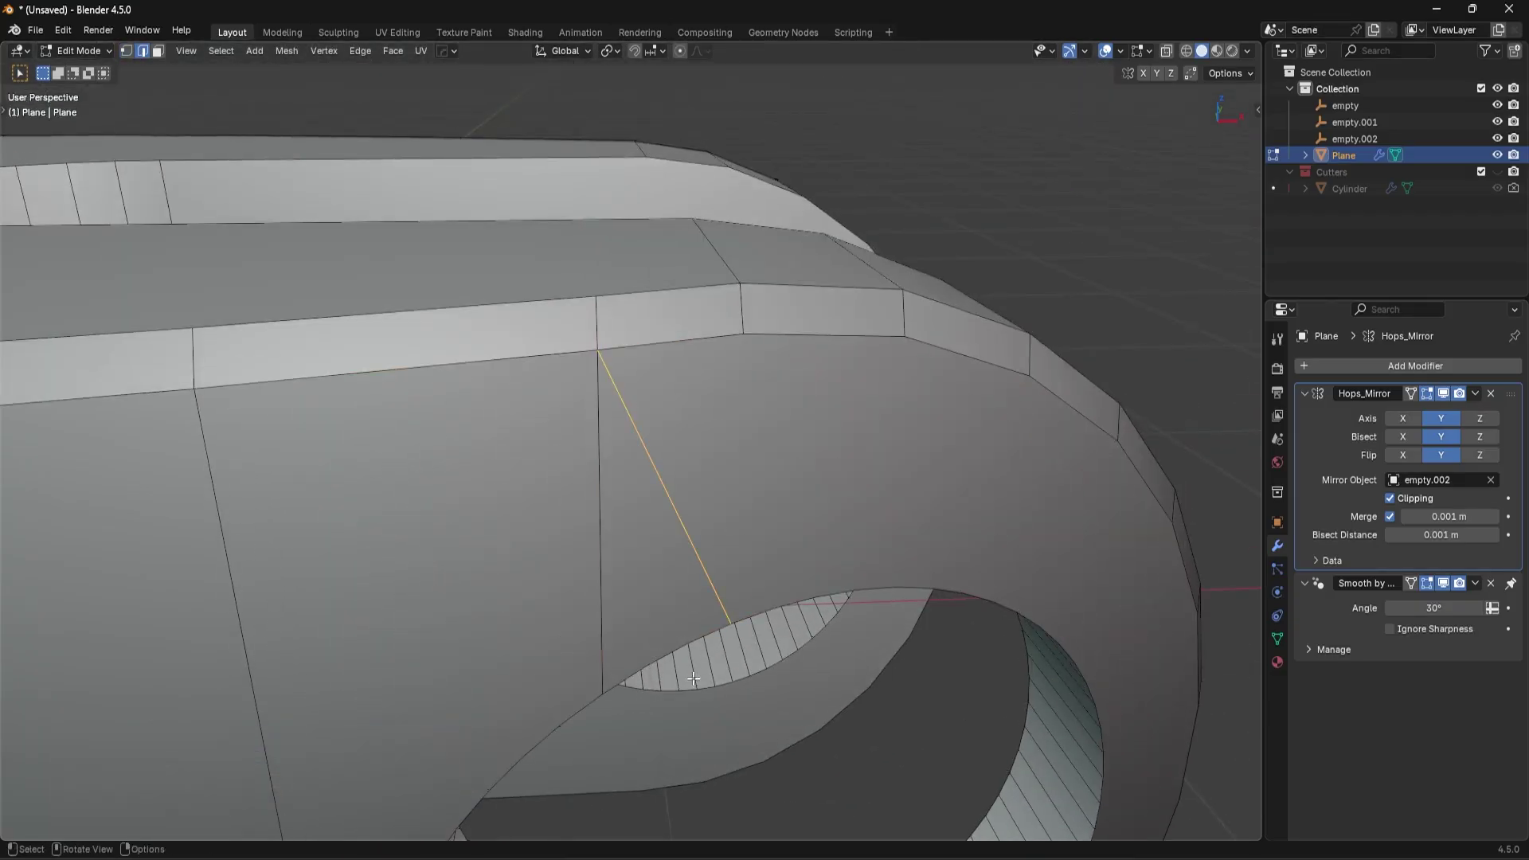
{"action": "left_click", "coordinate": [599, 487]}
{"action": "scroll", "coordinate": [600, 487], "scroll_direction": "down", "scroll_amount": 4}
{"action": "key", "text": "ctrl+x"}
{"action": "middle_click_drag", "start_coordinate": [768, 564], "coordinate": [718, 256]}
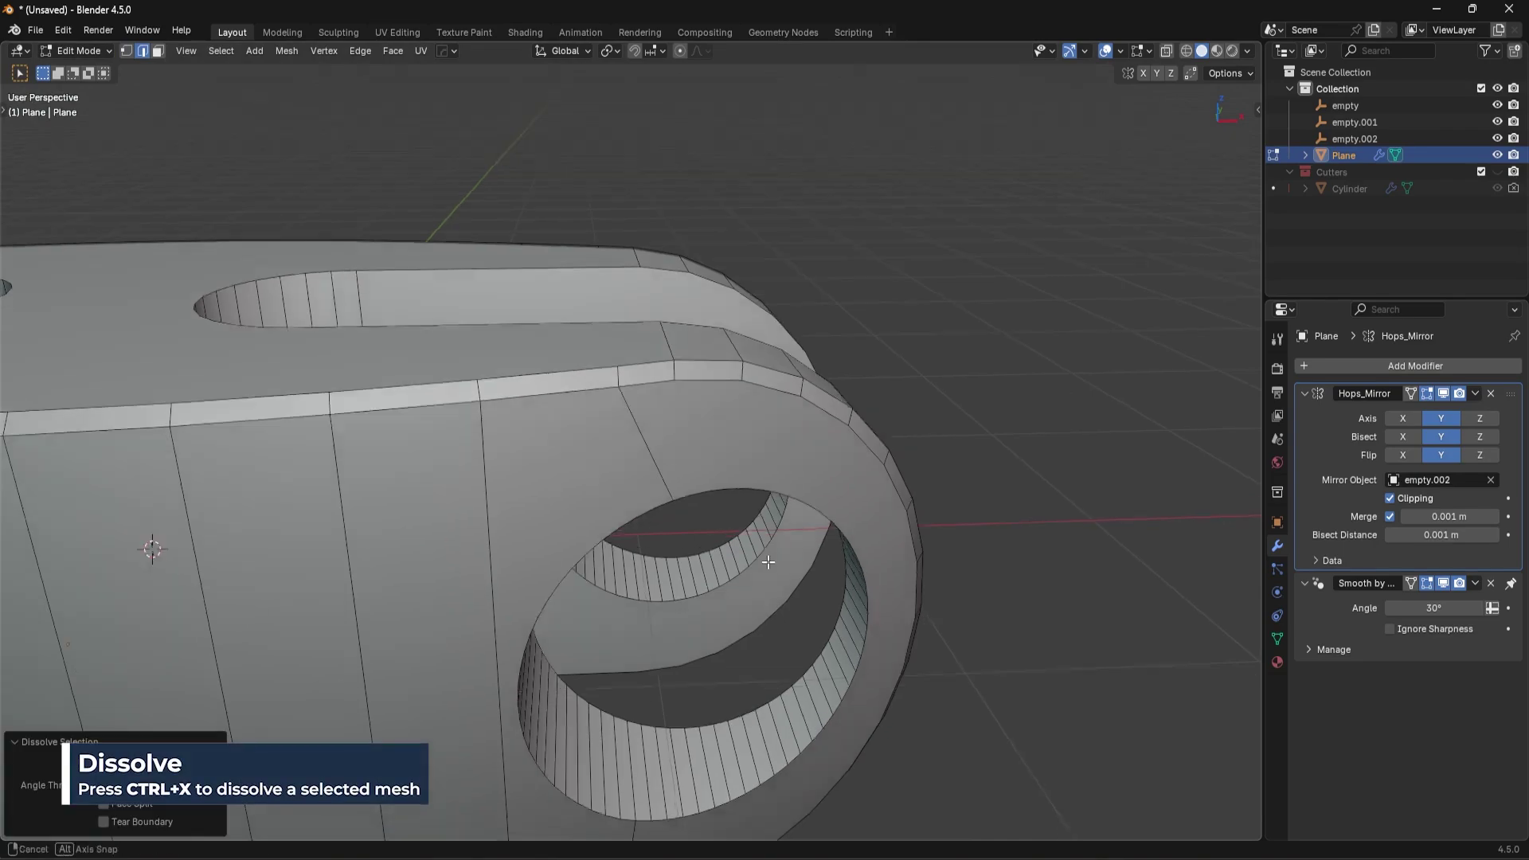
Step: Select the pin hole's outer rim loop and bevel it about 0.03 m with one segment
{"action": "scroll", "coordinate": [796, 507], "scroll_direction": "down", "scroll_amount": 2}
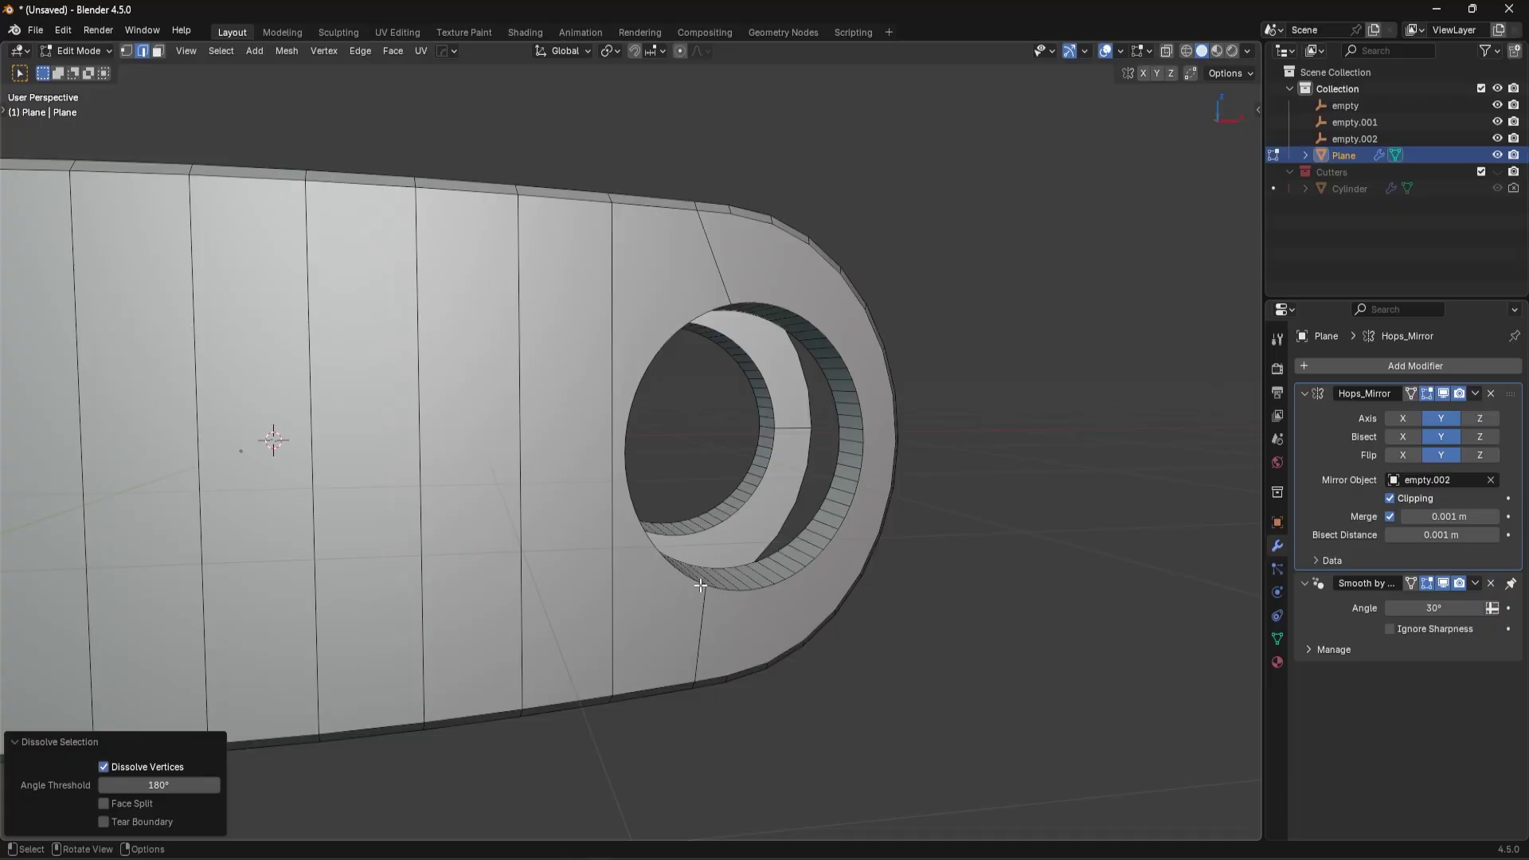
{"action": "left_click", "coordinate": [702, 587], "text": "alt"}
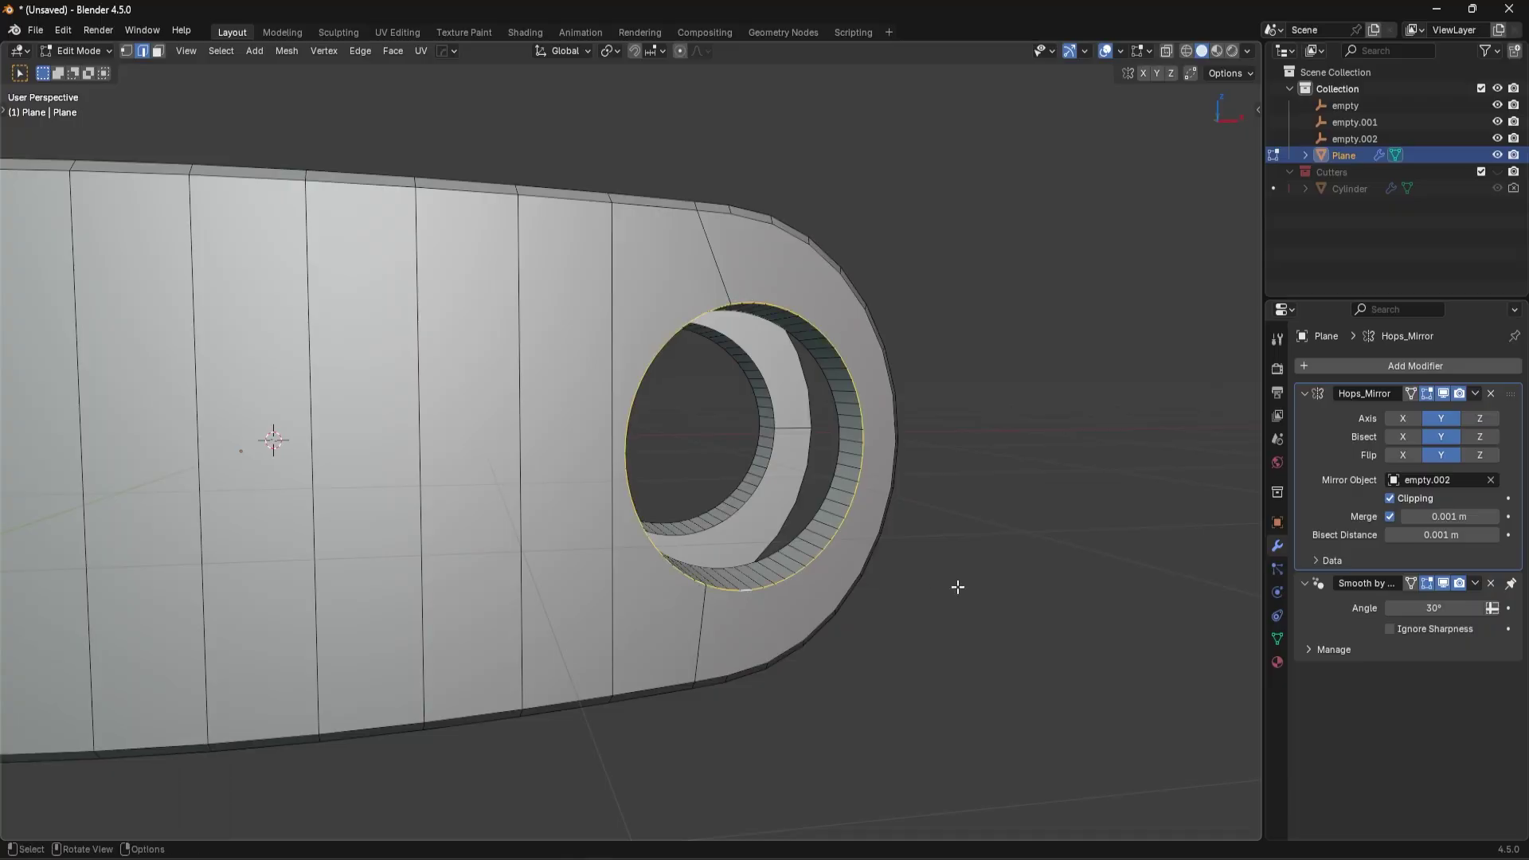
{"action": "key", "text": "ctrl+b"}
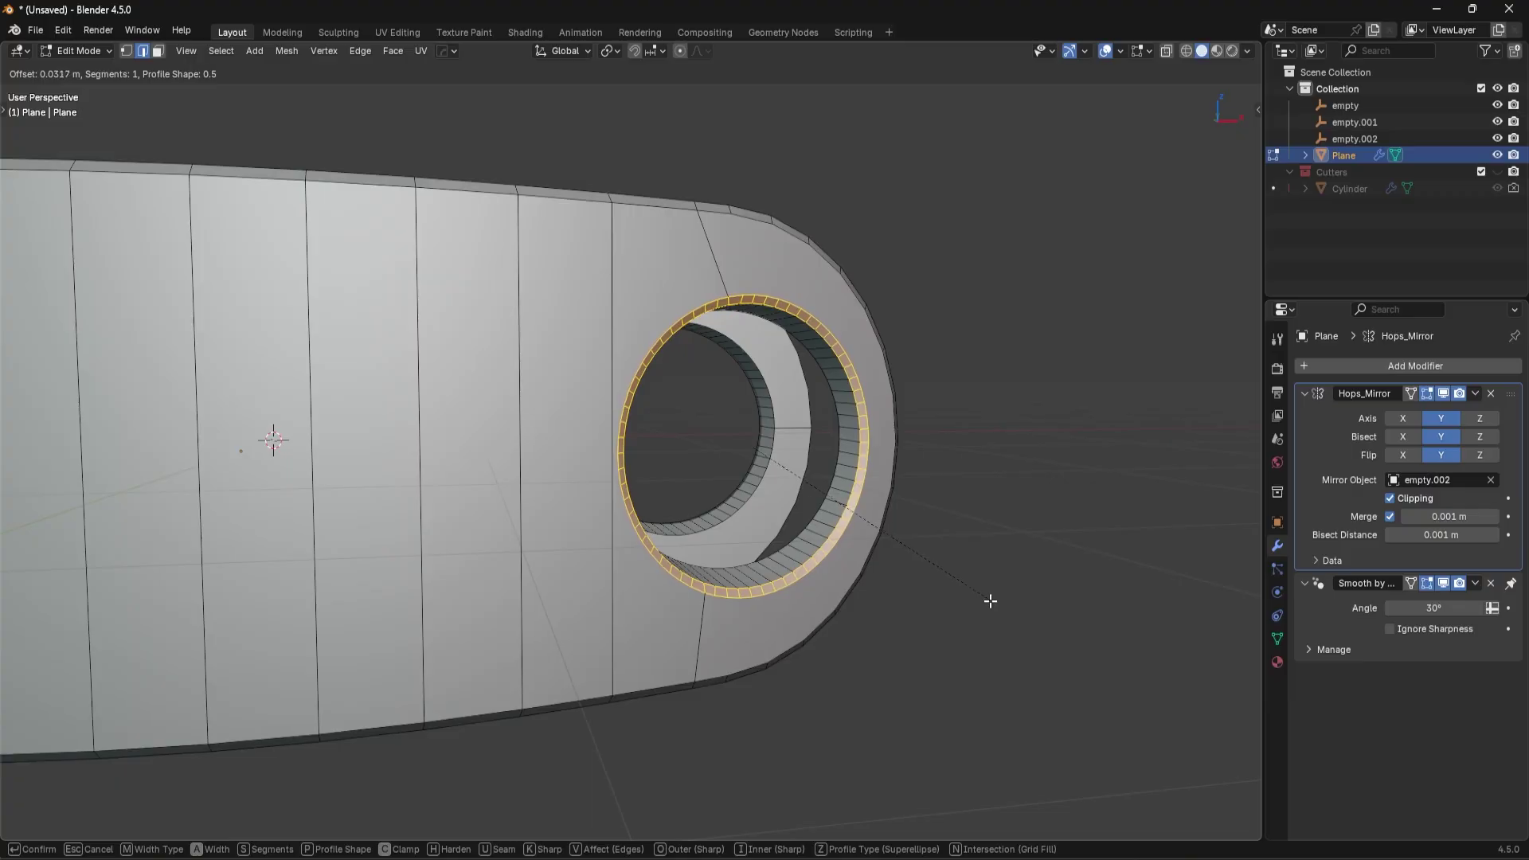
{"action": "left_click", "coordinate": [985, 600]}
{"action": "middle_click_drag", "start_coordinate": [983, 598], "coordinate": [915, 355]}
{"action": "scroll", "coordinate": [812, 600], "scroll_direction": "down", "scroll_amount": 4}
{"action": "key", "text": "Tab"}
{"action": "scroll", "coordinate": [876, 398], "scroll_direction": "up", "scroll_amount": 5}
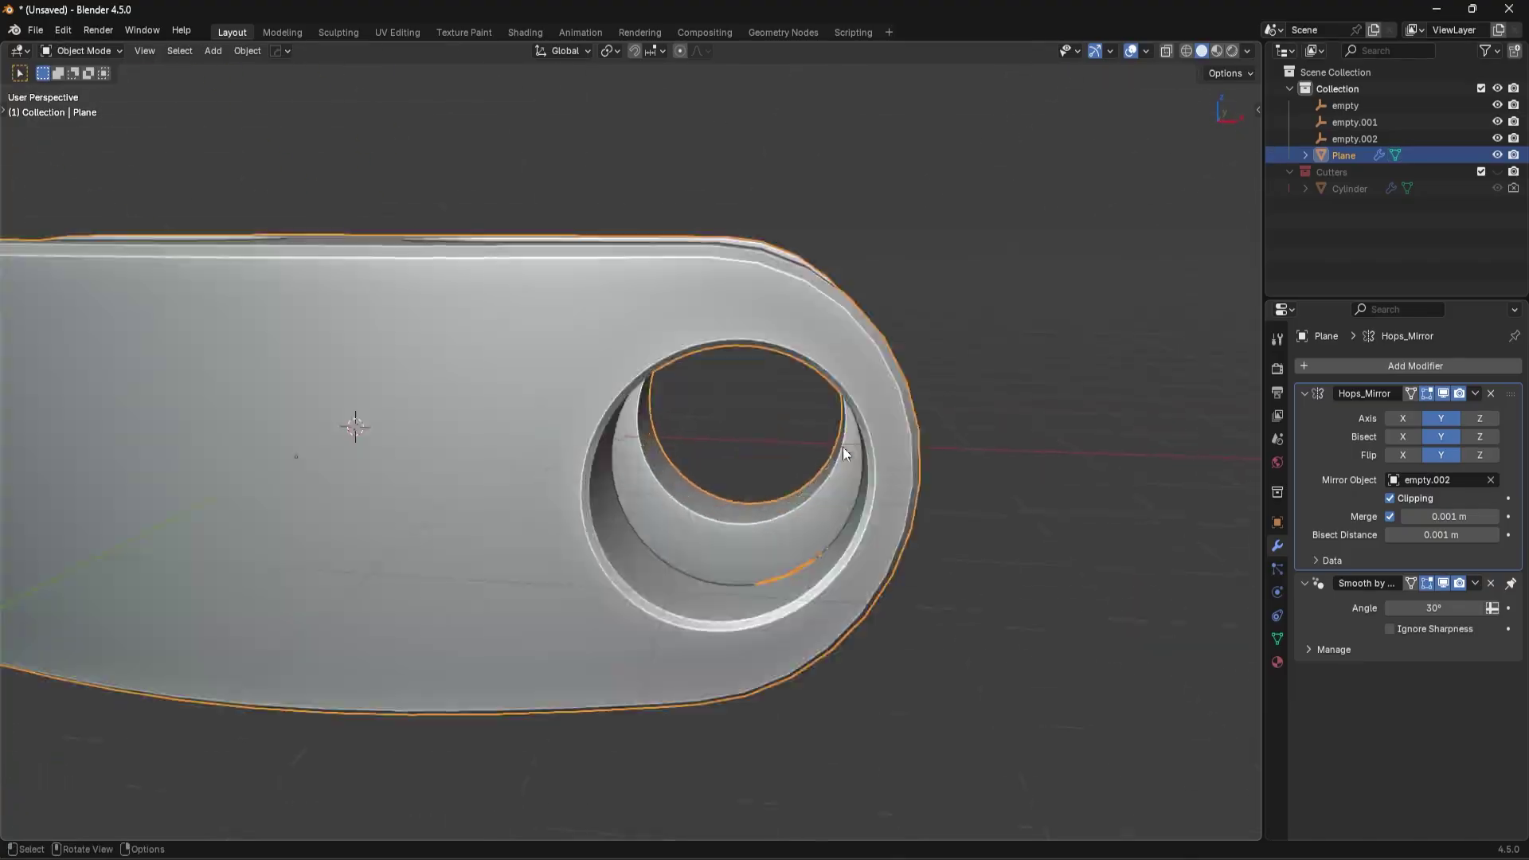
Step: Dissolve the vertical edge on the side face closest to the bevelled pin hole
{"action": "key", "text": "Tab"}
{"action": "key", "text": "2"}
{"action": "left_click", "coordinate": [574, 418]}
{"action": "key", "text": "ctrl+x"}
{"action": "middle_click_drag", "start_coordinate": [662, 444], "coordinate": [728, 381]}
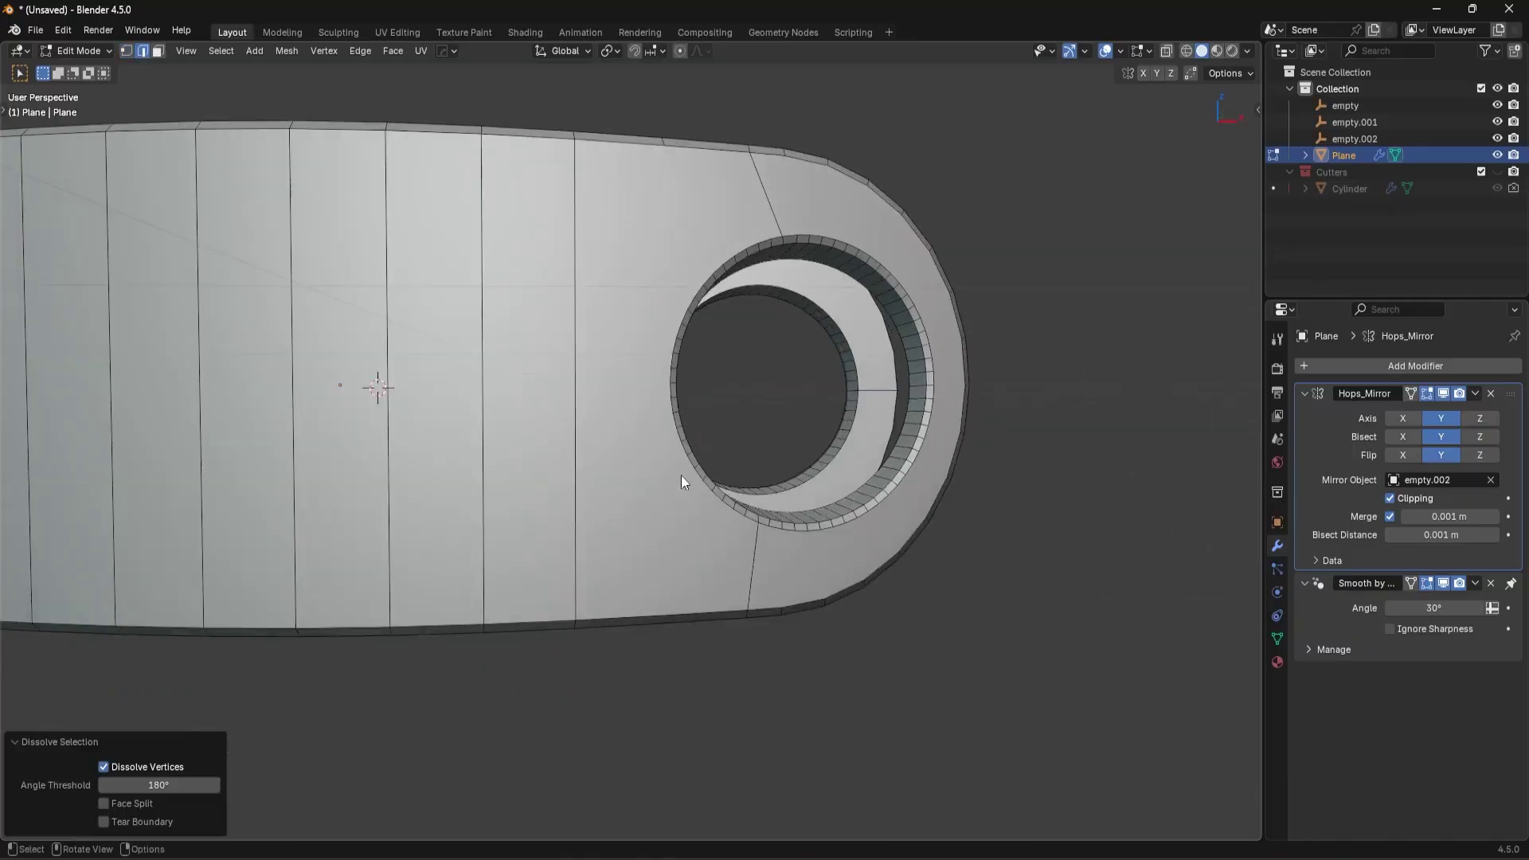
Step: Add the X axis to the body's existing mirror so the bevelled pin hole is copied to the other end
{"action": "key", "text": "Tab"}
{"action": "scroll", "coordinate": [734, 316], "scroll_direction": "down", "scroll_amount": 4}
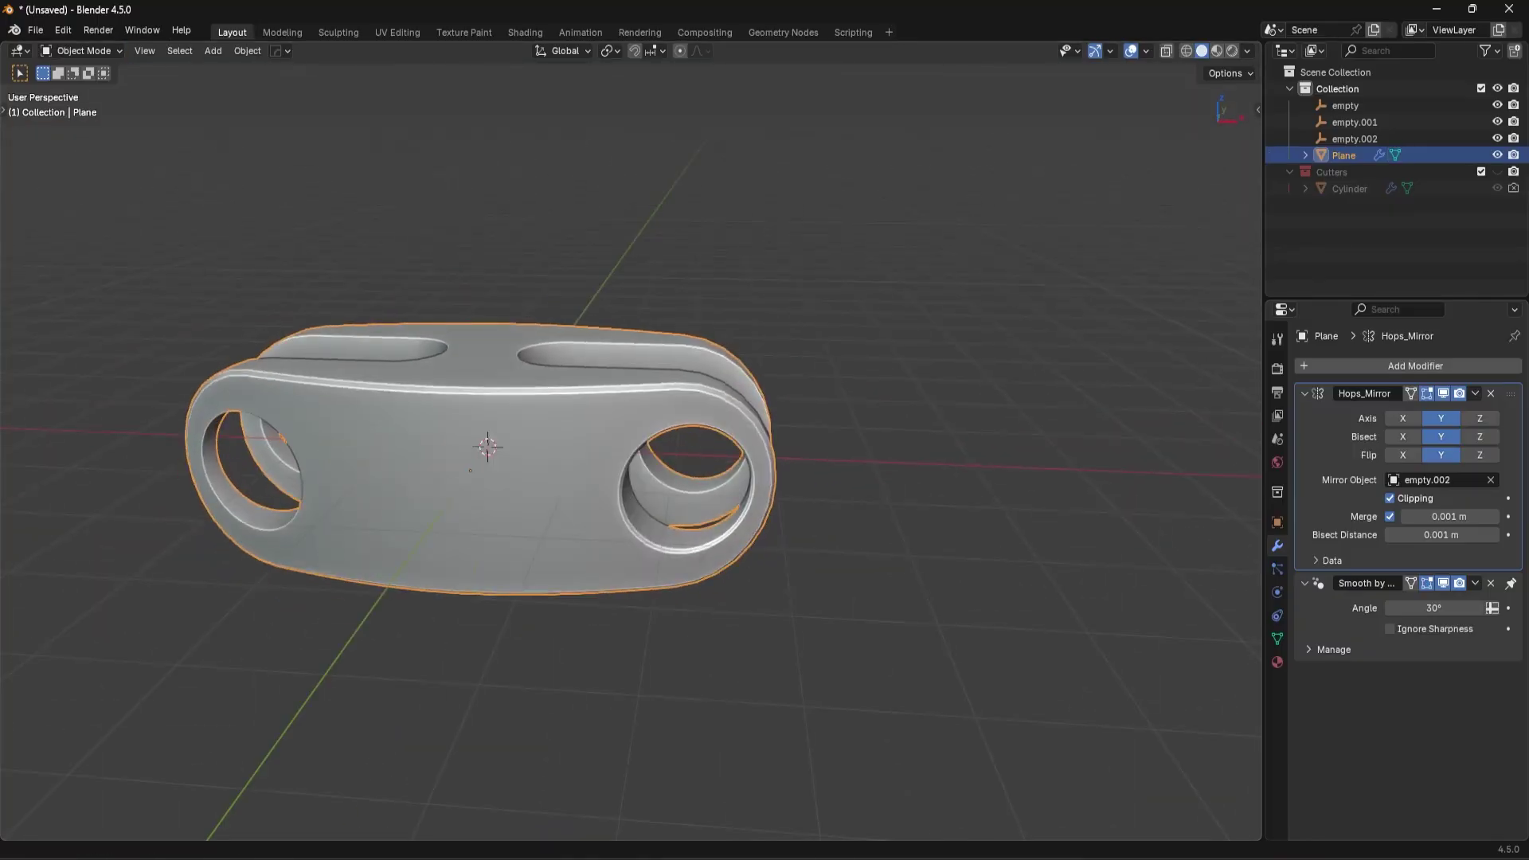
{"action": "key", "text": "alt+x"}
{"action": "left_click", "coordinate": [571, 456]}
{"action": "middle_click_drag", "start_coordinate": [571, 456], "coordinate": [662, 482]}
{"action": "scroll", "coordinate": [749, 472], "scroll_direction": "up", "scroll_amount": 6}
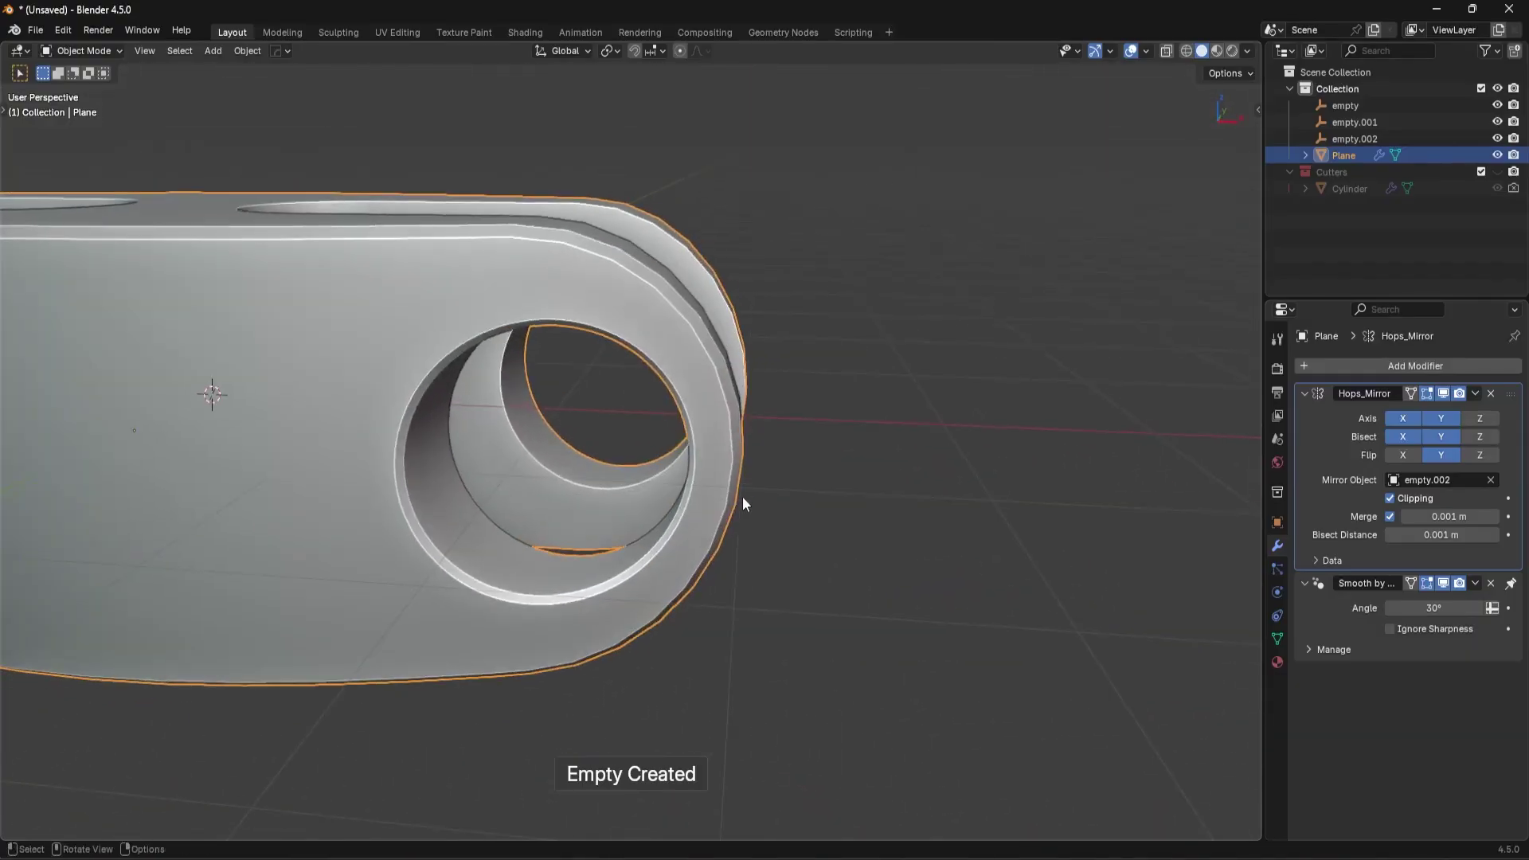
Step: Add a loop cut around the pin hole's inner wall, evenly aligned near the bevelled rim with a slide factor of about -0.65
{"action": "key", "text": "Tab"}
{"action": "scroll", "coordinate": [858, 498], "scroll_direction": "up", "scroll_amount": 6}
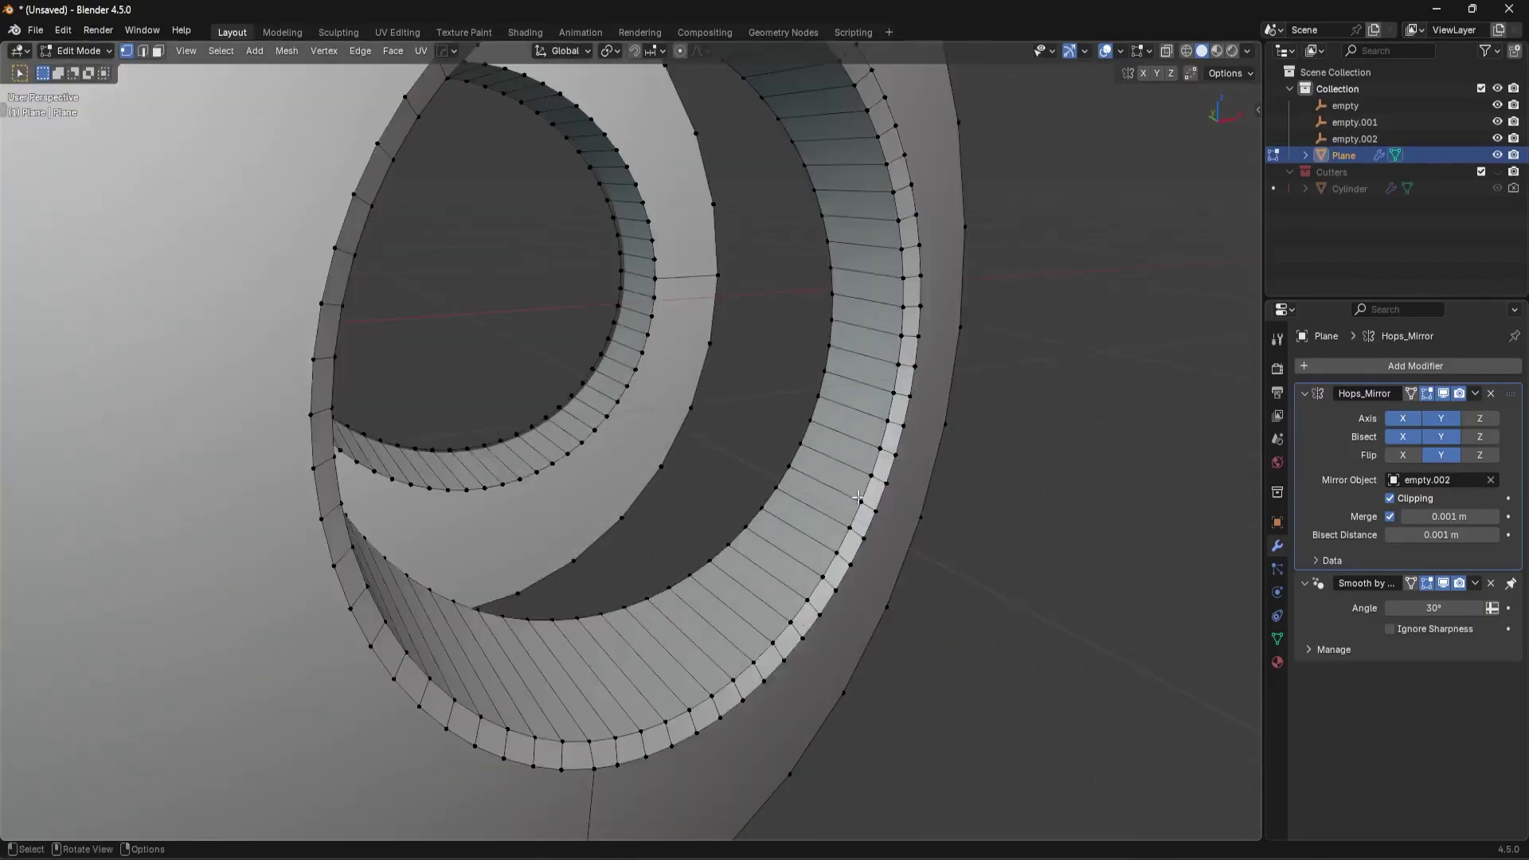
{"action": "middle_click_drag", "start_coordinate": [858, 498], "coordinate": [897, 506]}
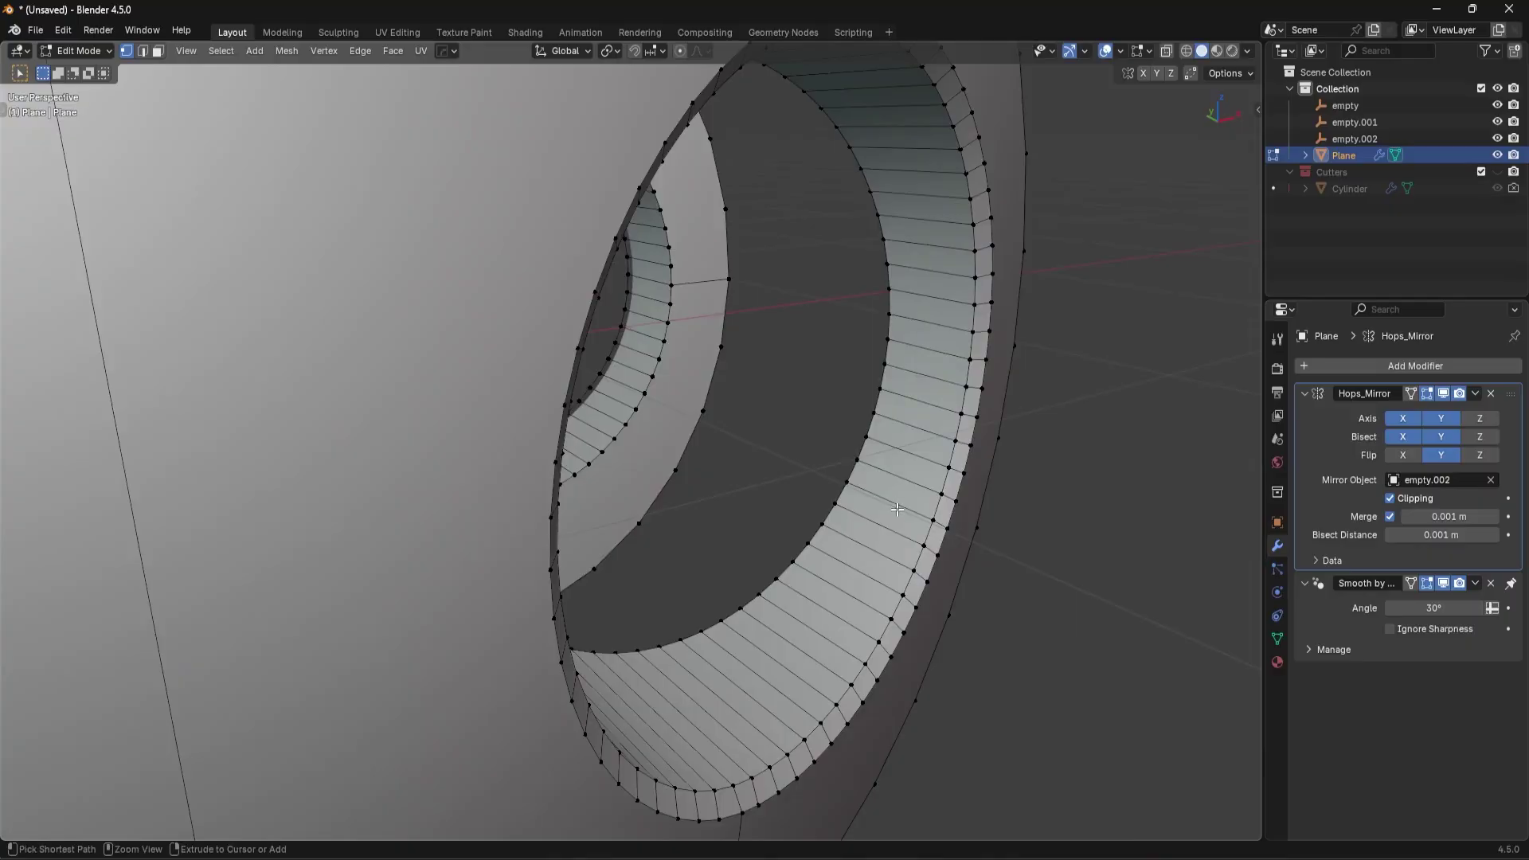
{"action": "key", "text": "ctrl+r"}
{"action": "left_click", "coordinate": [900, 508]}
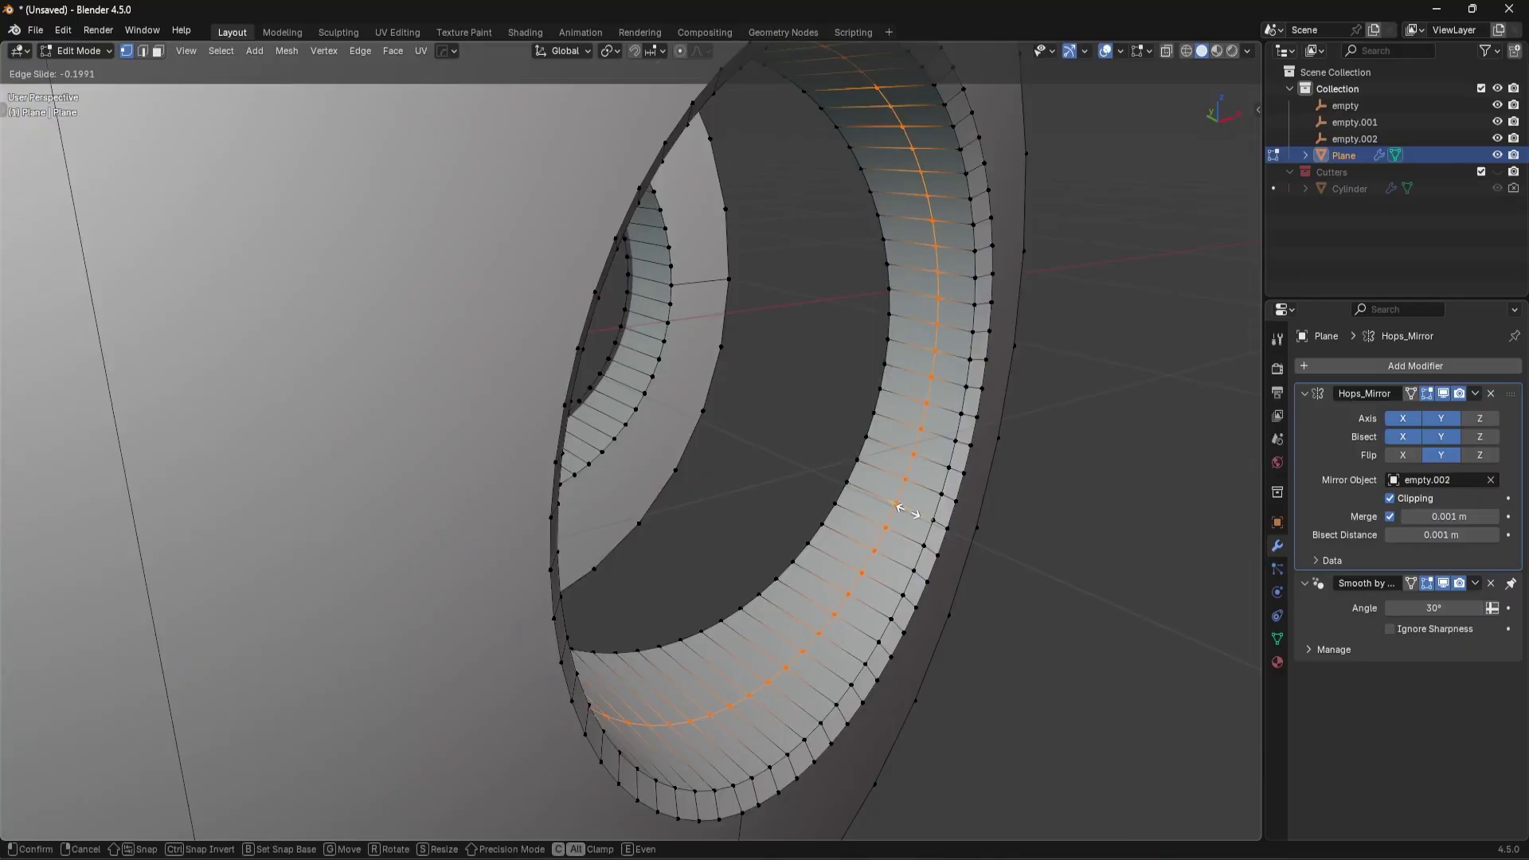
{"action": "key", "text": "e"}
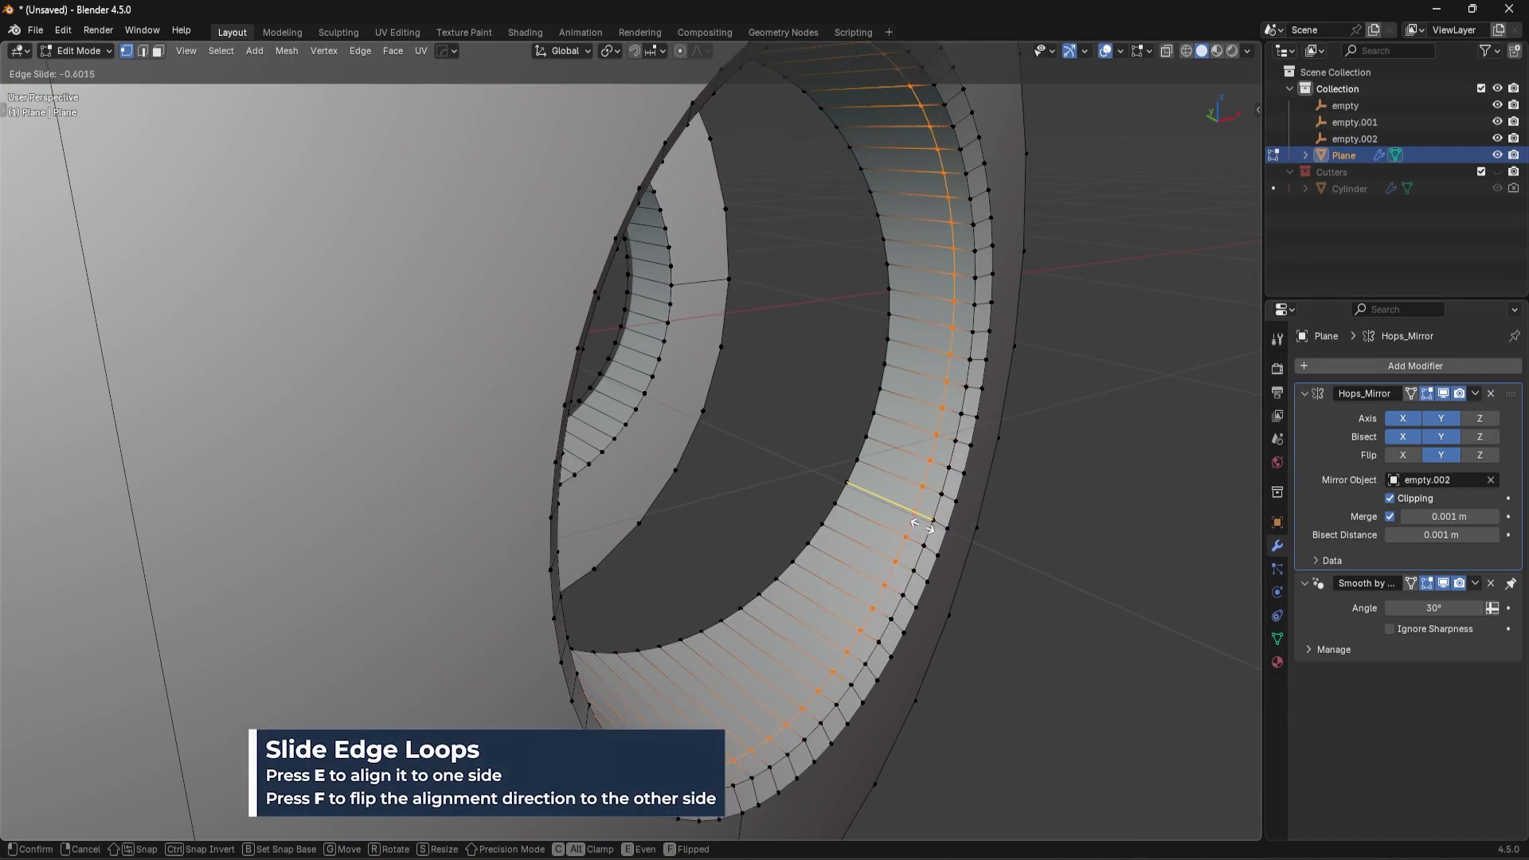
{"action": "left_click", "coordinate": [924, 526]}
Step: Add a second loop cut around the pin hole's wall close to its inner rim, and switch to face selection
{"action": "key", "text": "ctrl+r"}
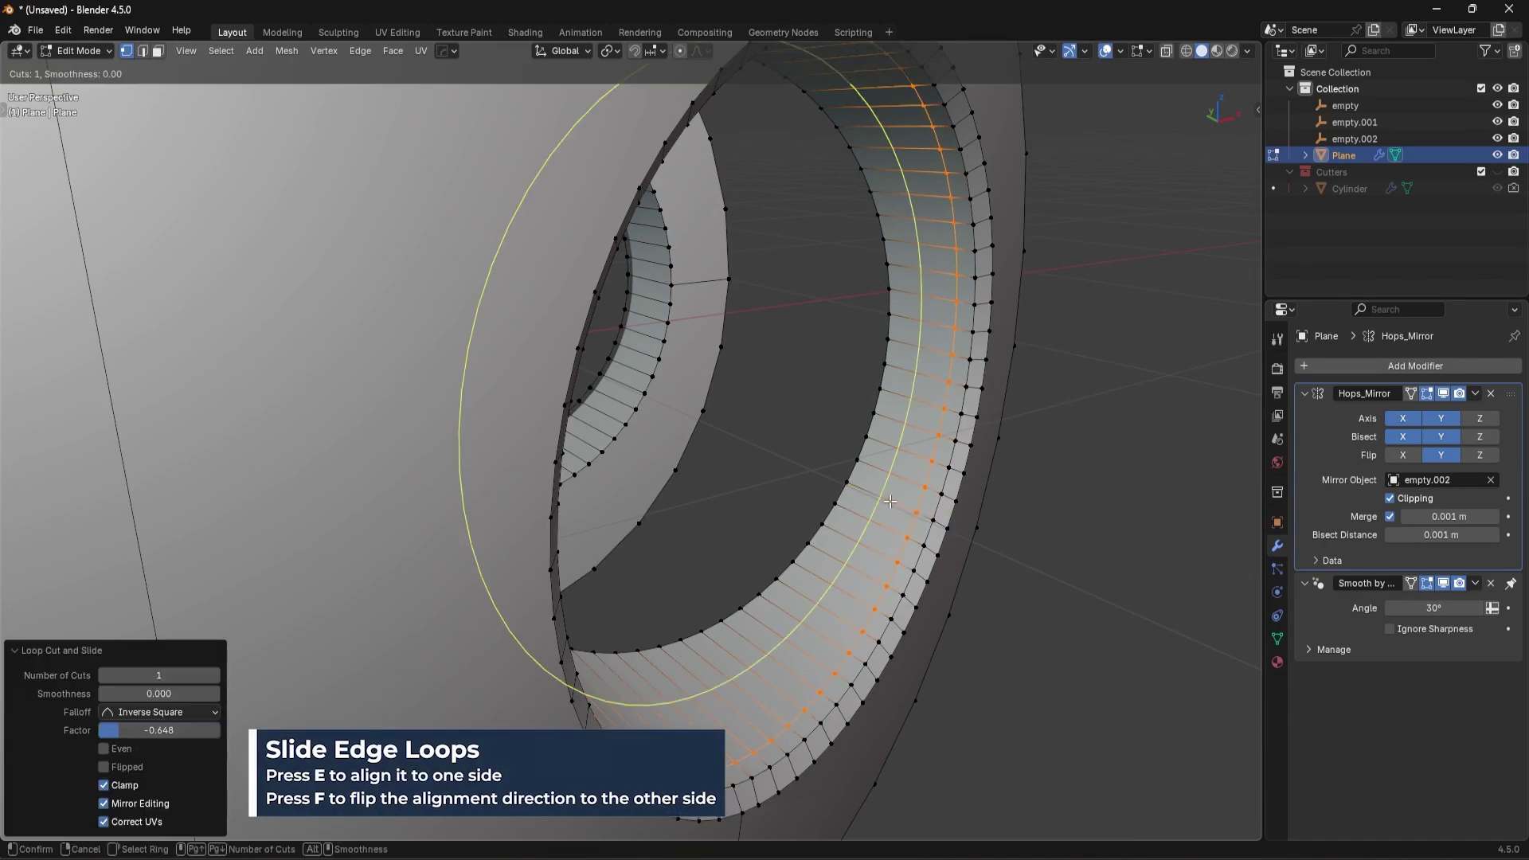
{"action": "left_click", "coordinate": [890, 501]}
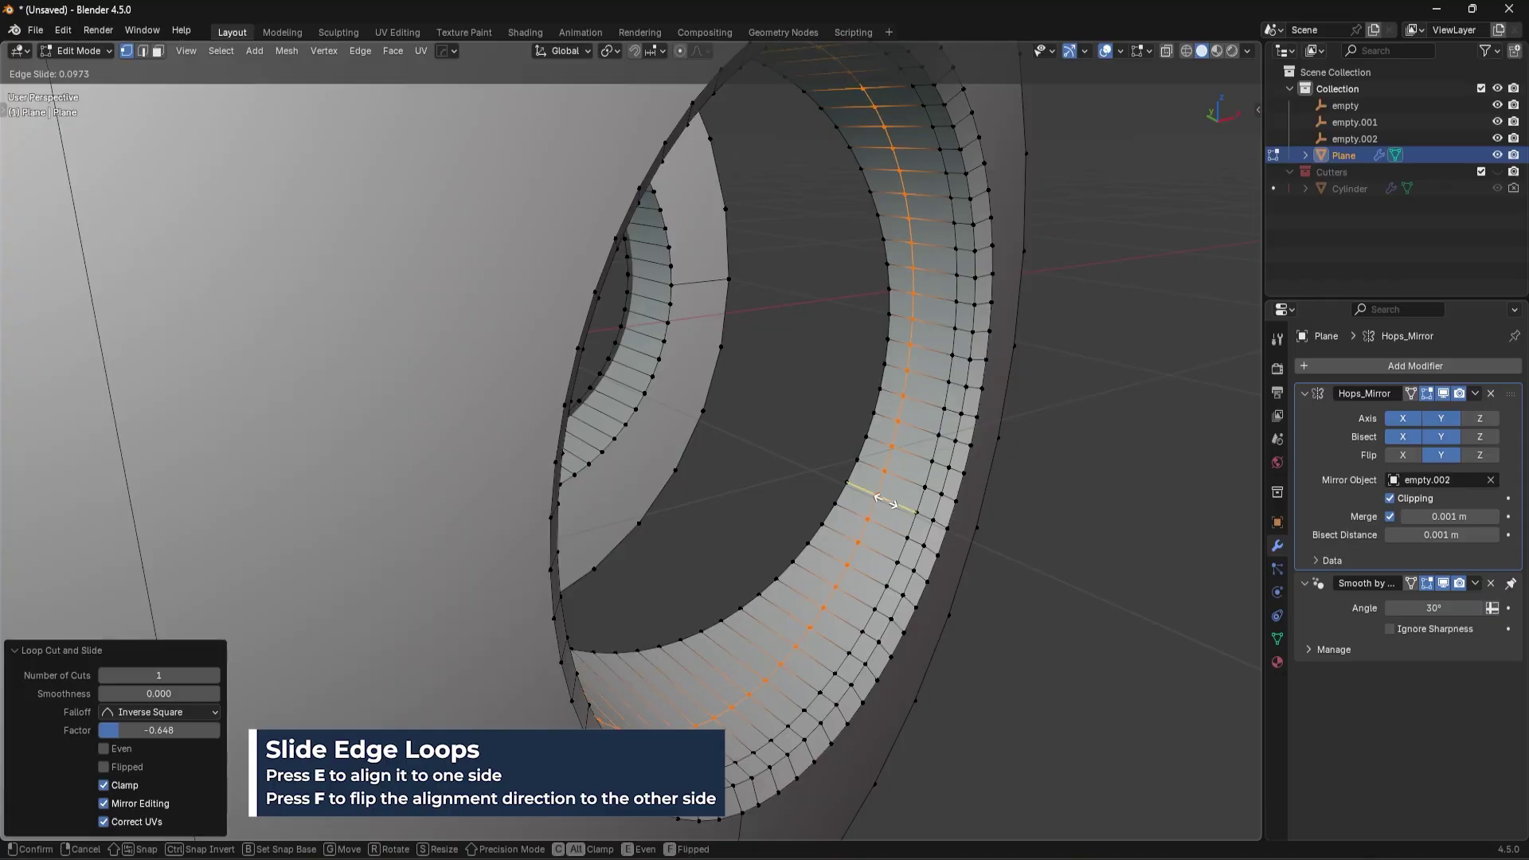
{"action": "key", "text": "shift"}
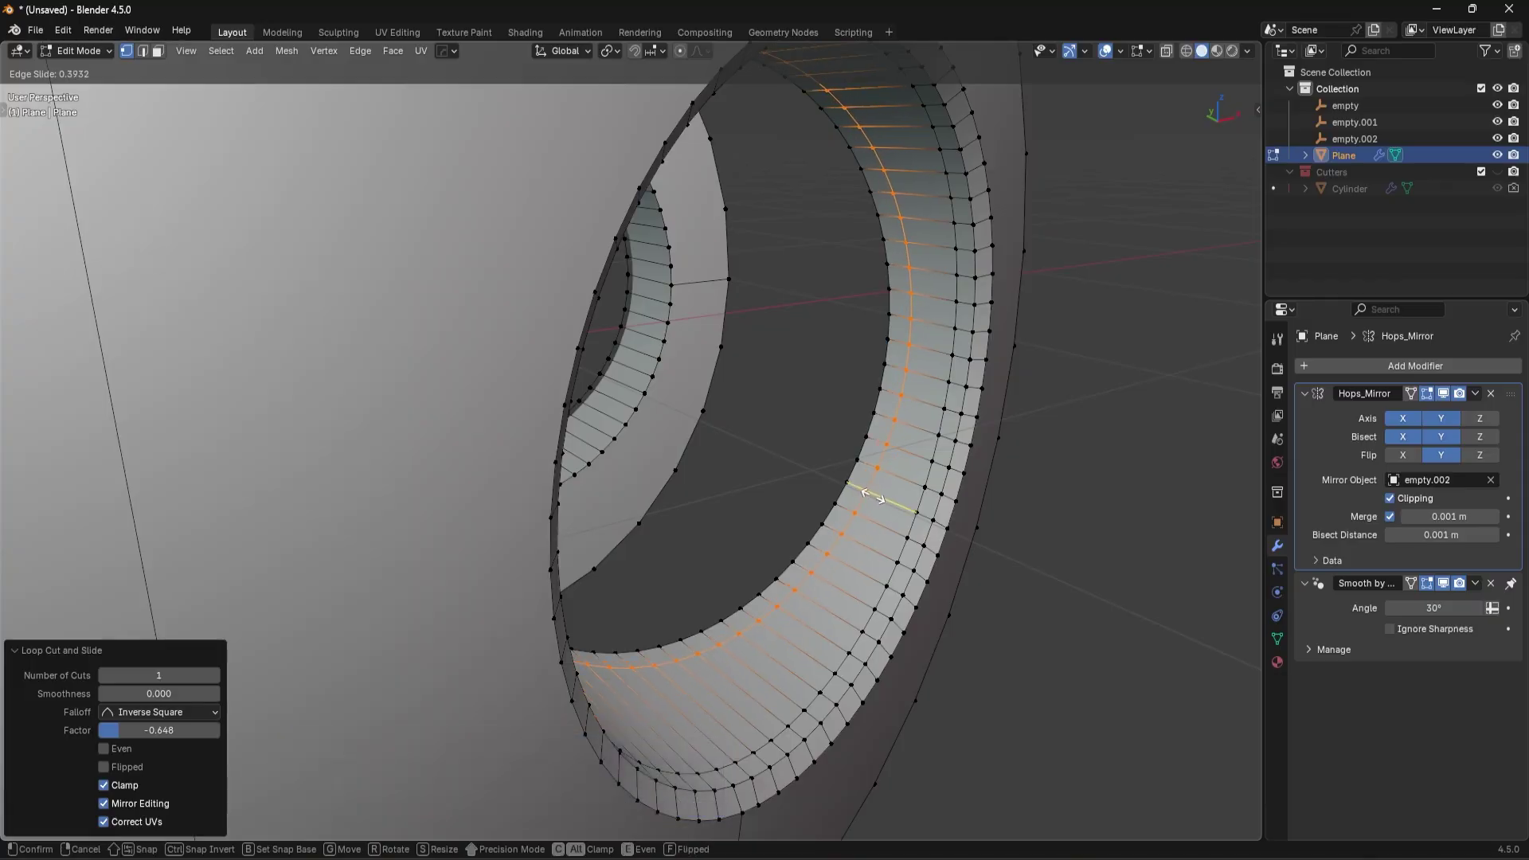
{"action": "left_click", "coordinate": [791, 476]}
{"action": "key", "text": "3"}
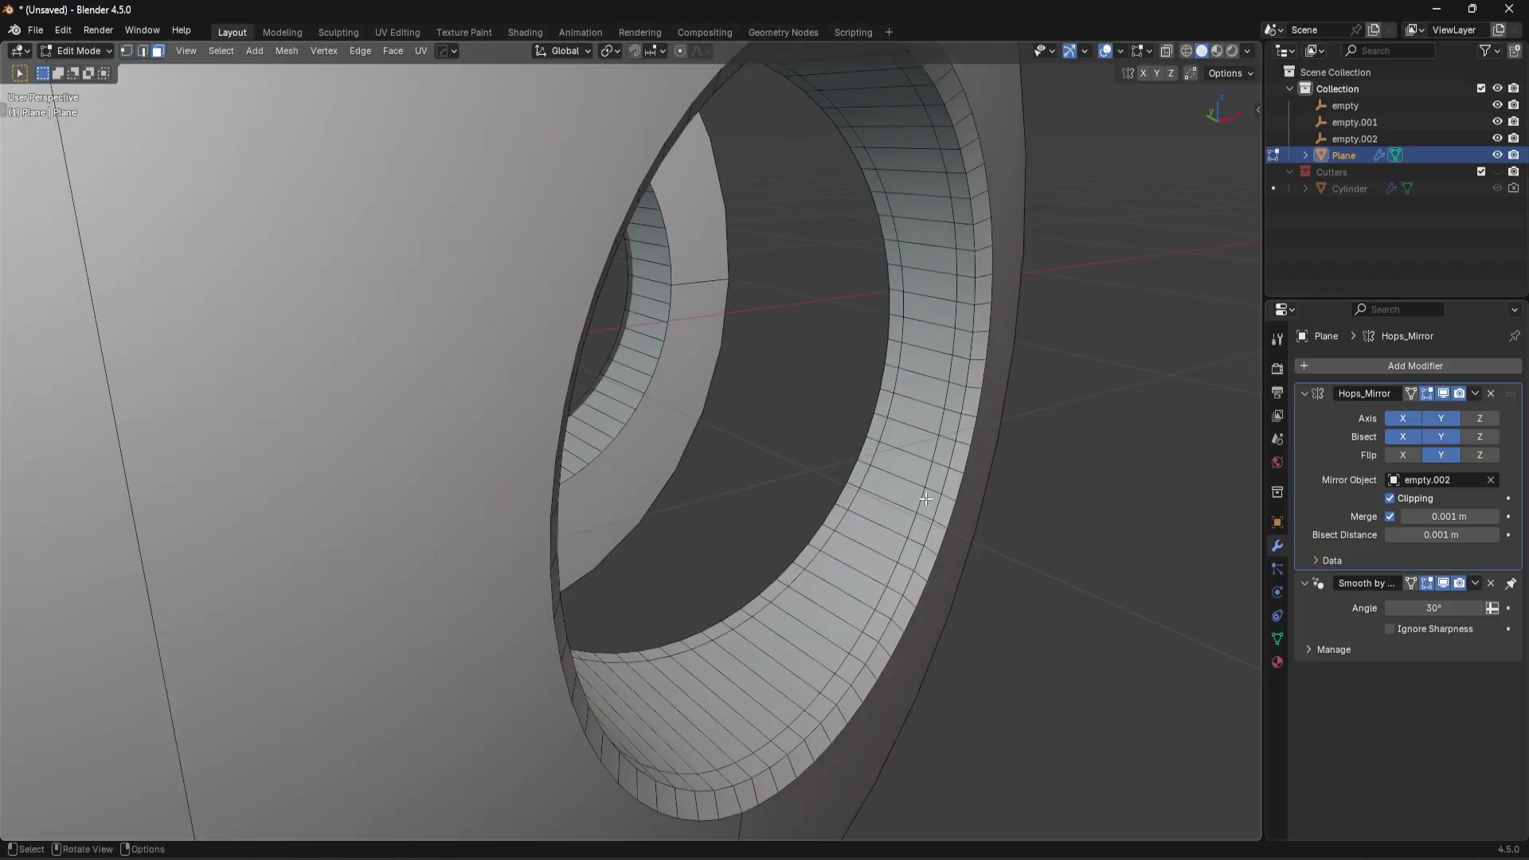
Step: Extrude the central face ring of the pin hole's wall in place and offset it inward along its normals by about 0.02 m
{"action": "left_click", "coordinate": [901, 484], "text": "alt"}
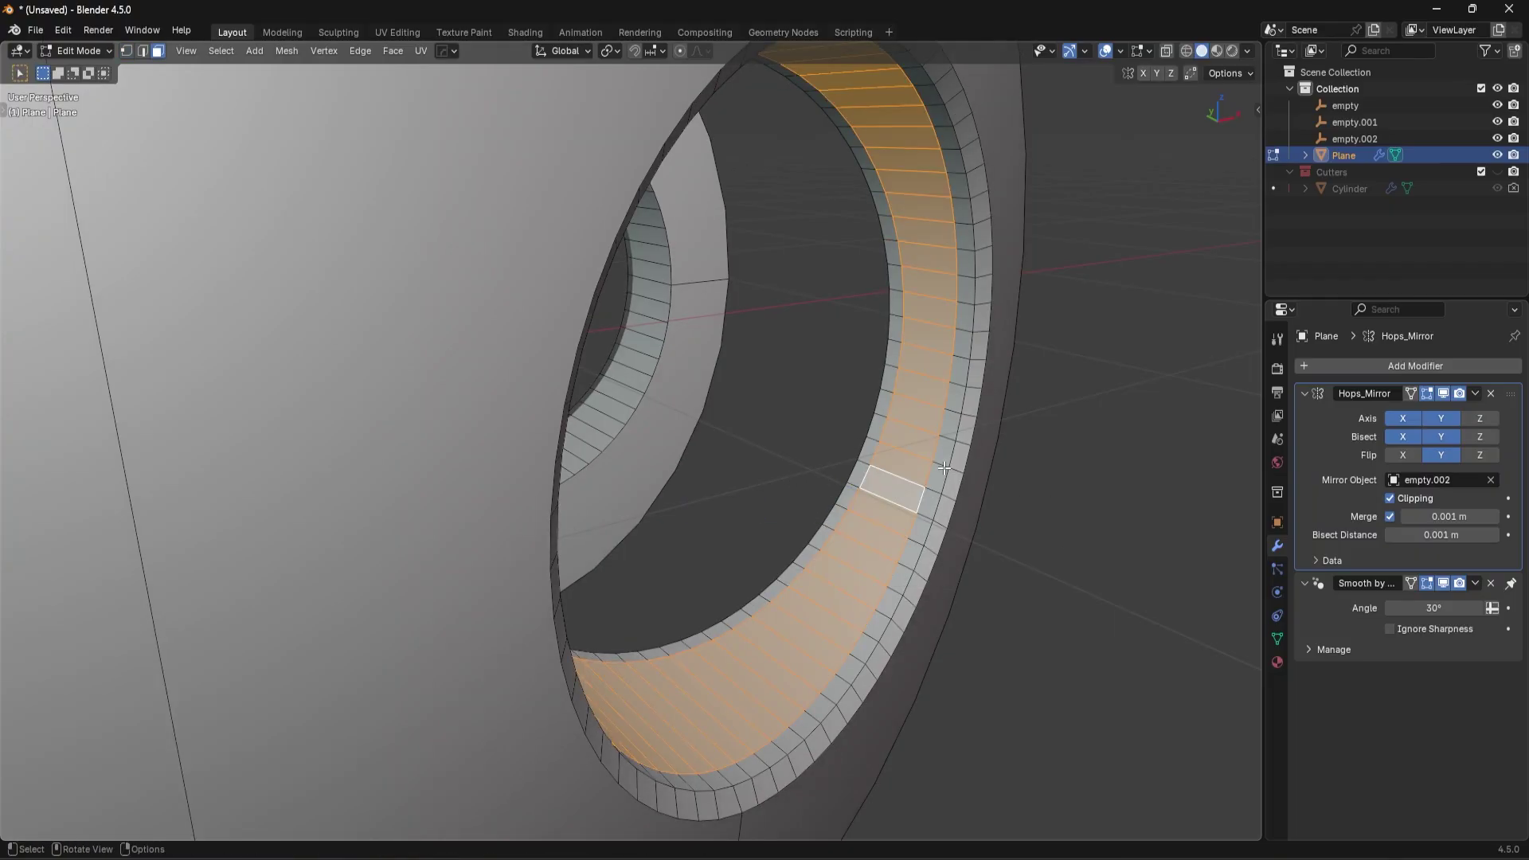
{"action": "key", "text": "g"}
{"action": "key", "text": "z"}
{"action": "key", "text": "z"}
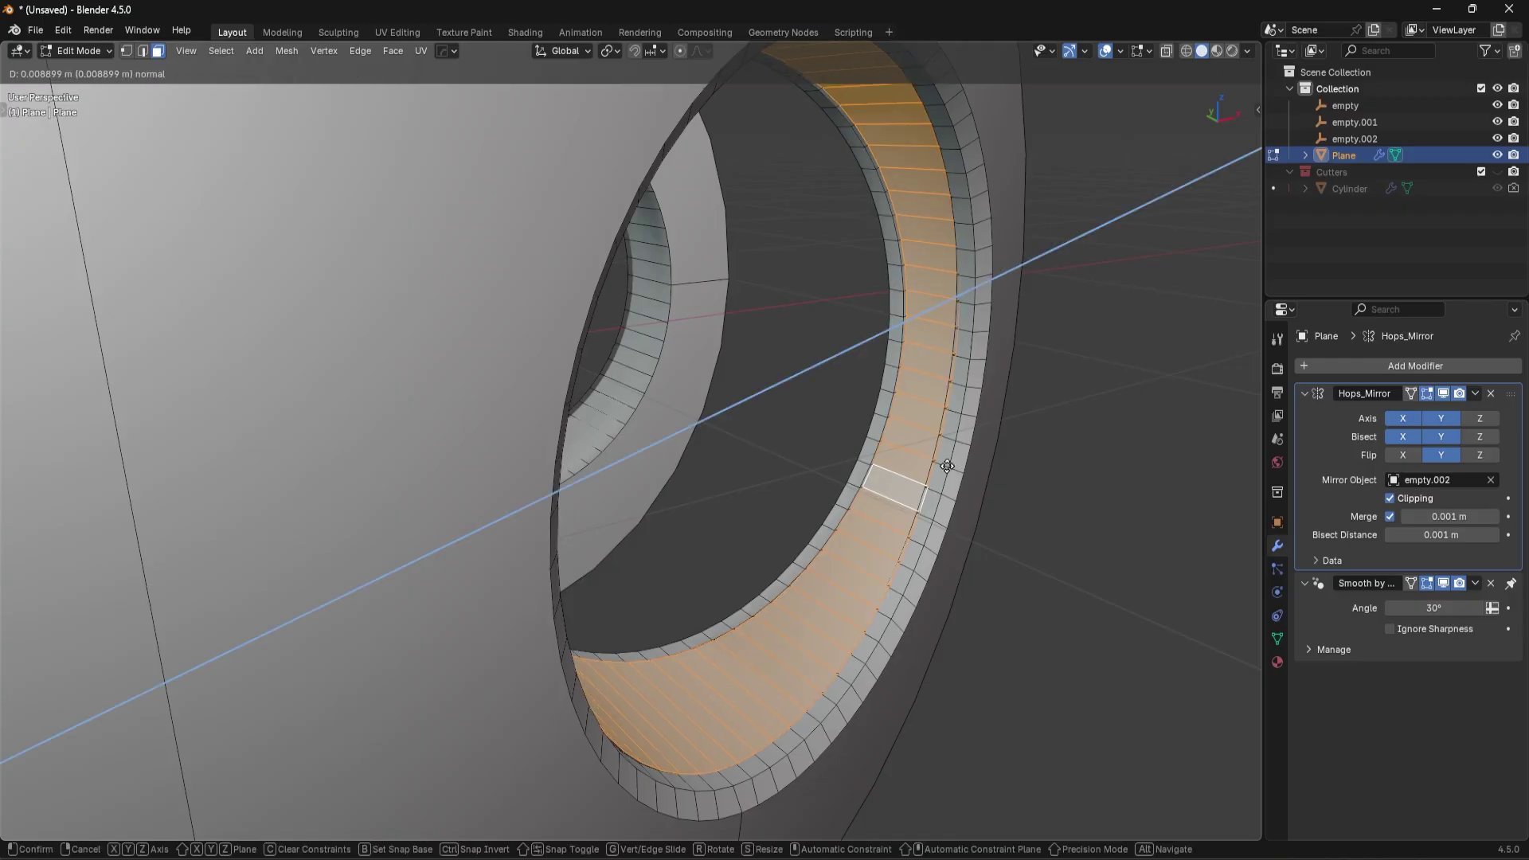
{"action": "left_click", "coordinate": [948, 466]}
{"action": "key", "text": "alt+s"}
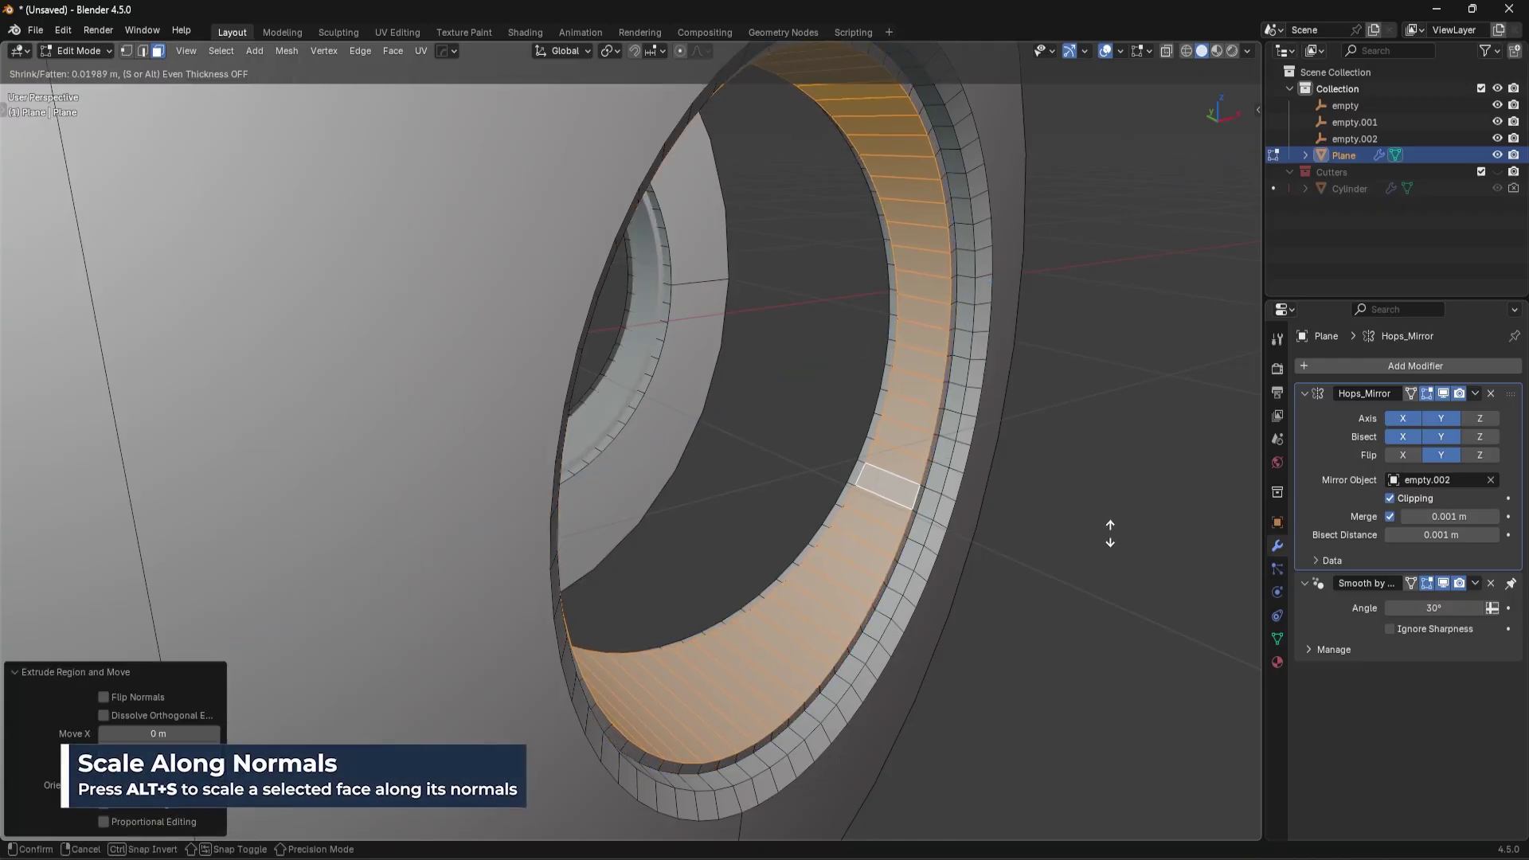
{"action": "left_click", "coordinate": [1111, 533]}
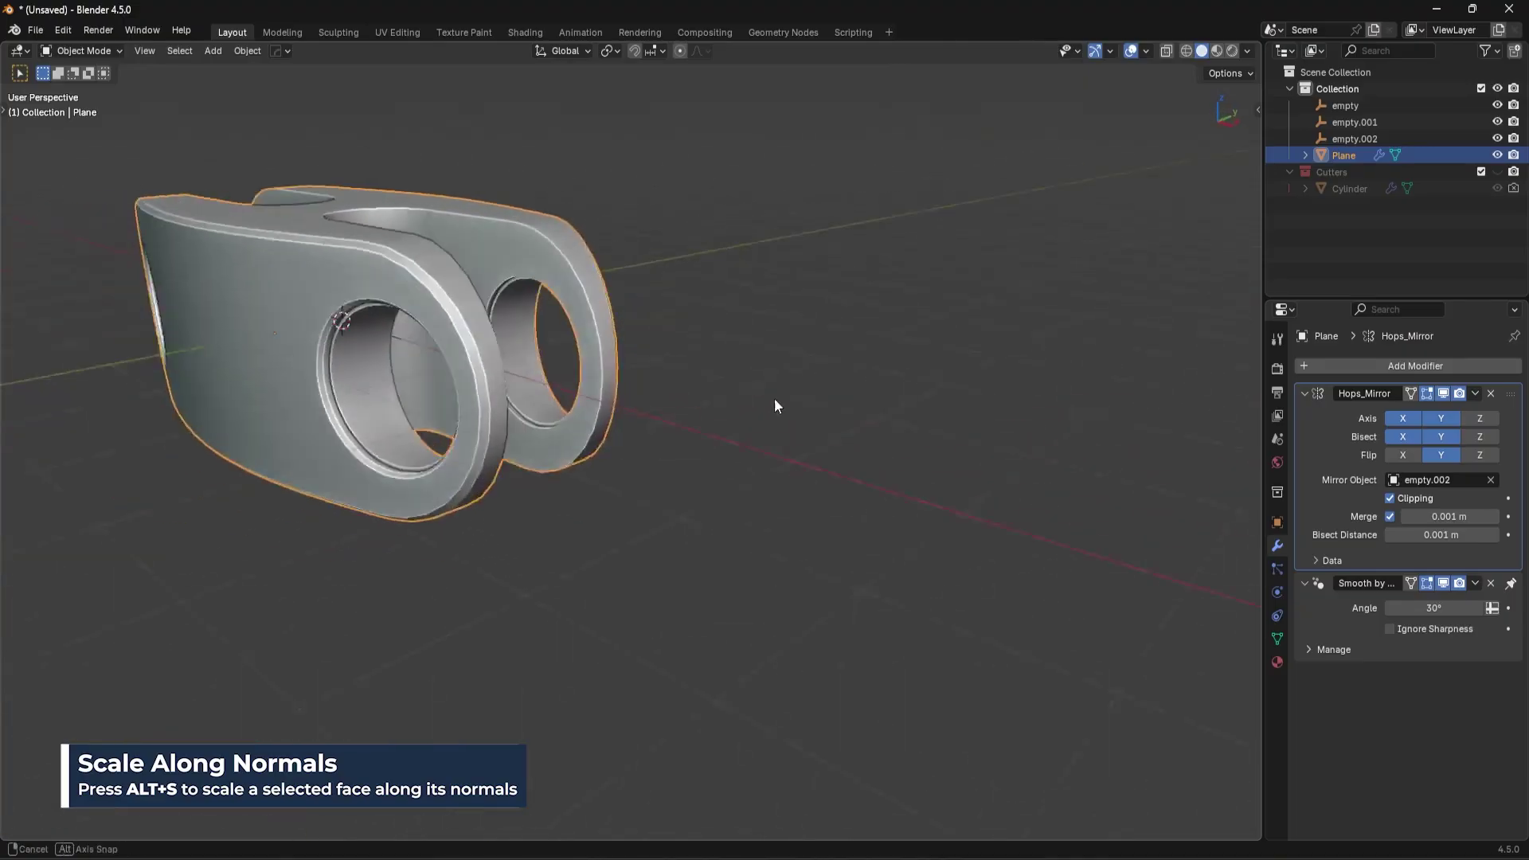
Step: Add a HOps bevel to the whole body with a 0.010 width, 3 segments and hardened normals
{"action": "scroll", "coordinate": [873, 403], "scroll_direction": "up", "scroll_amount": 10}
{"action": "key", "text": "q"}
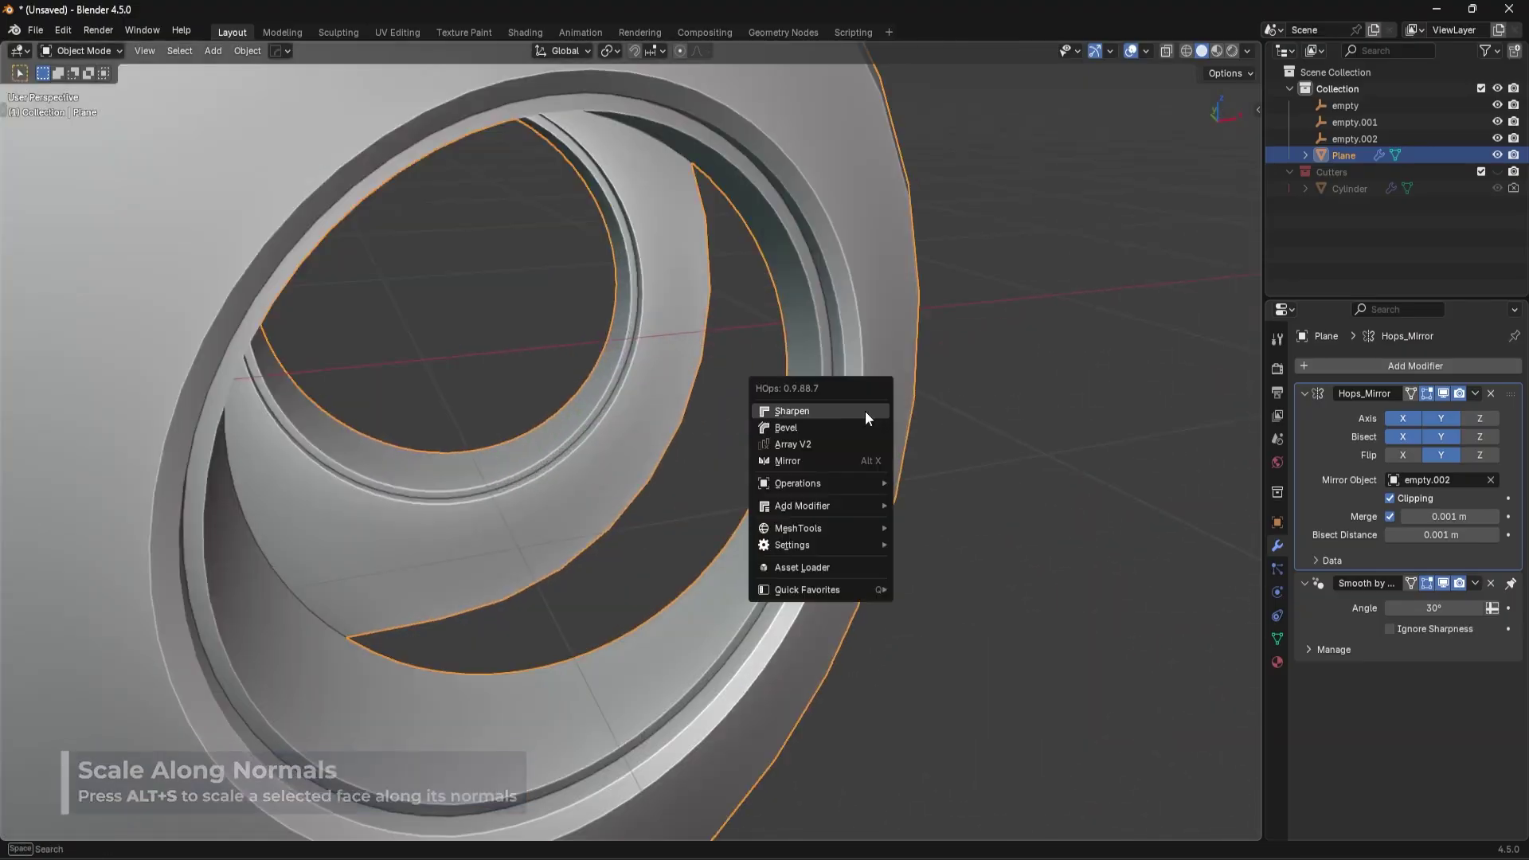
{"action": "left_click", "coordinate": [864, 426]}
{"action": "key", "text": "n"}
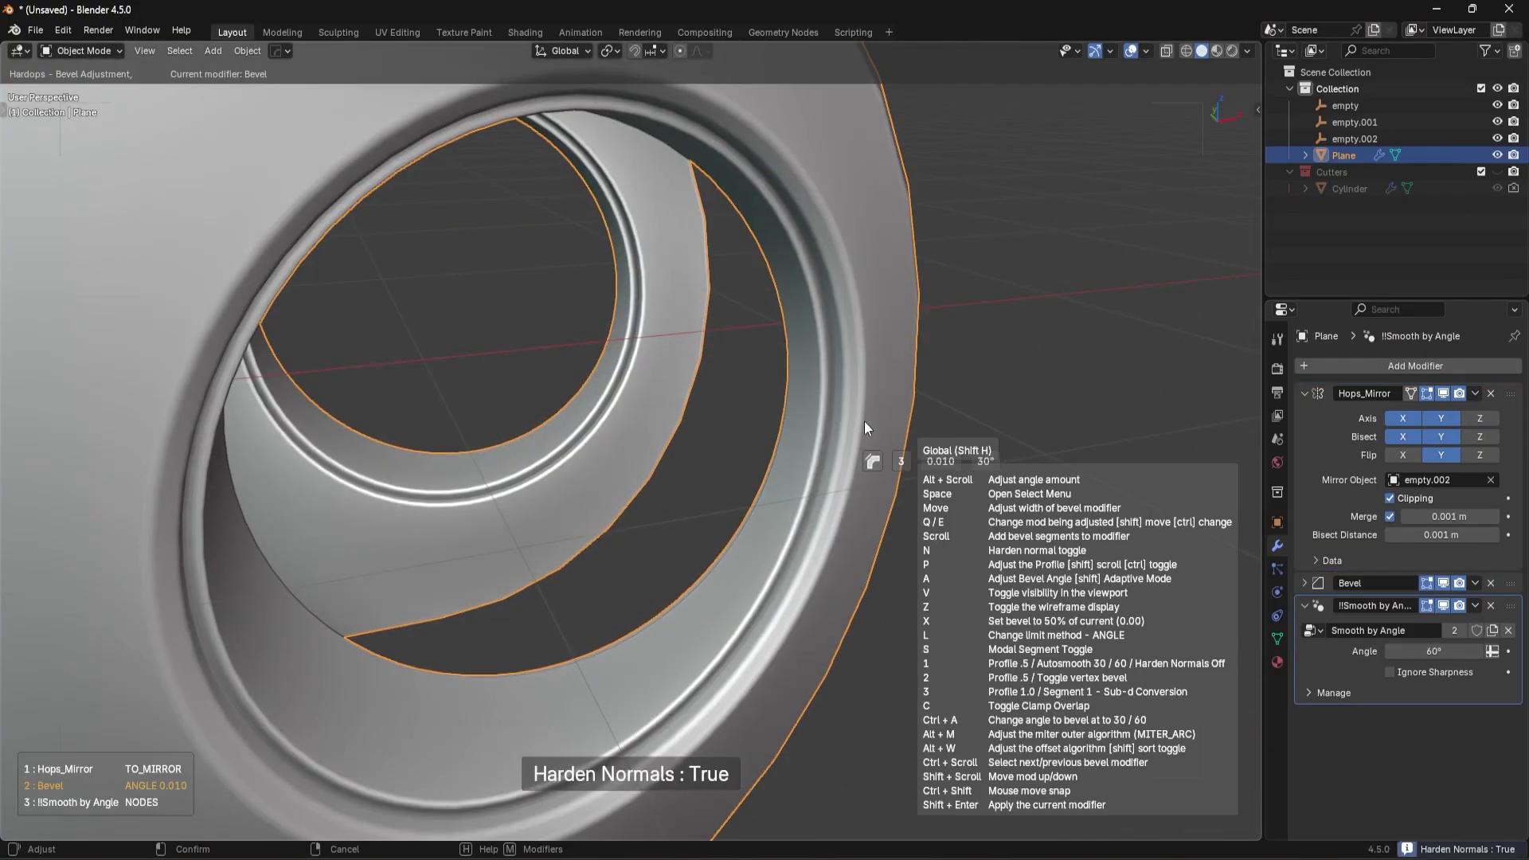
{"action": "left_click", "coordinate": [863, 421]}
{"action": "scroll", "coordinate": [863, 421], "scroll_direction": "down", "scroll_amount": 5}
{"action": "left_click", "coordinate": [863, 421]}
{"action": "scroll", "coordinate": [864, 421], "scroll_direction": "down", "scroll_amount": 3}
{"action": "middle_click_drag", "start_coordinate": [863, 420], "coordinate": [916, 430]}
{"action": "scroll", "coordinate": [1005, 623], "scroll_direction": "up", "scroll_amount": 4}
Step: Undo the bevel and the ring's offset, and shrink/fatten the extruded ring inward by 0.0523 m
{"action": "key", "text": "ctrl+z"}
{"action": "key", "text": "ctrl+z"}
{"action": "key", "text": "ctrl+z"}
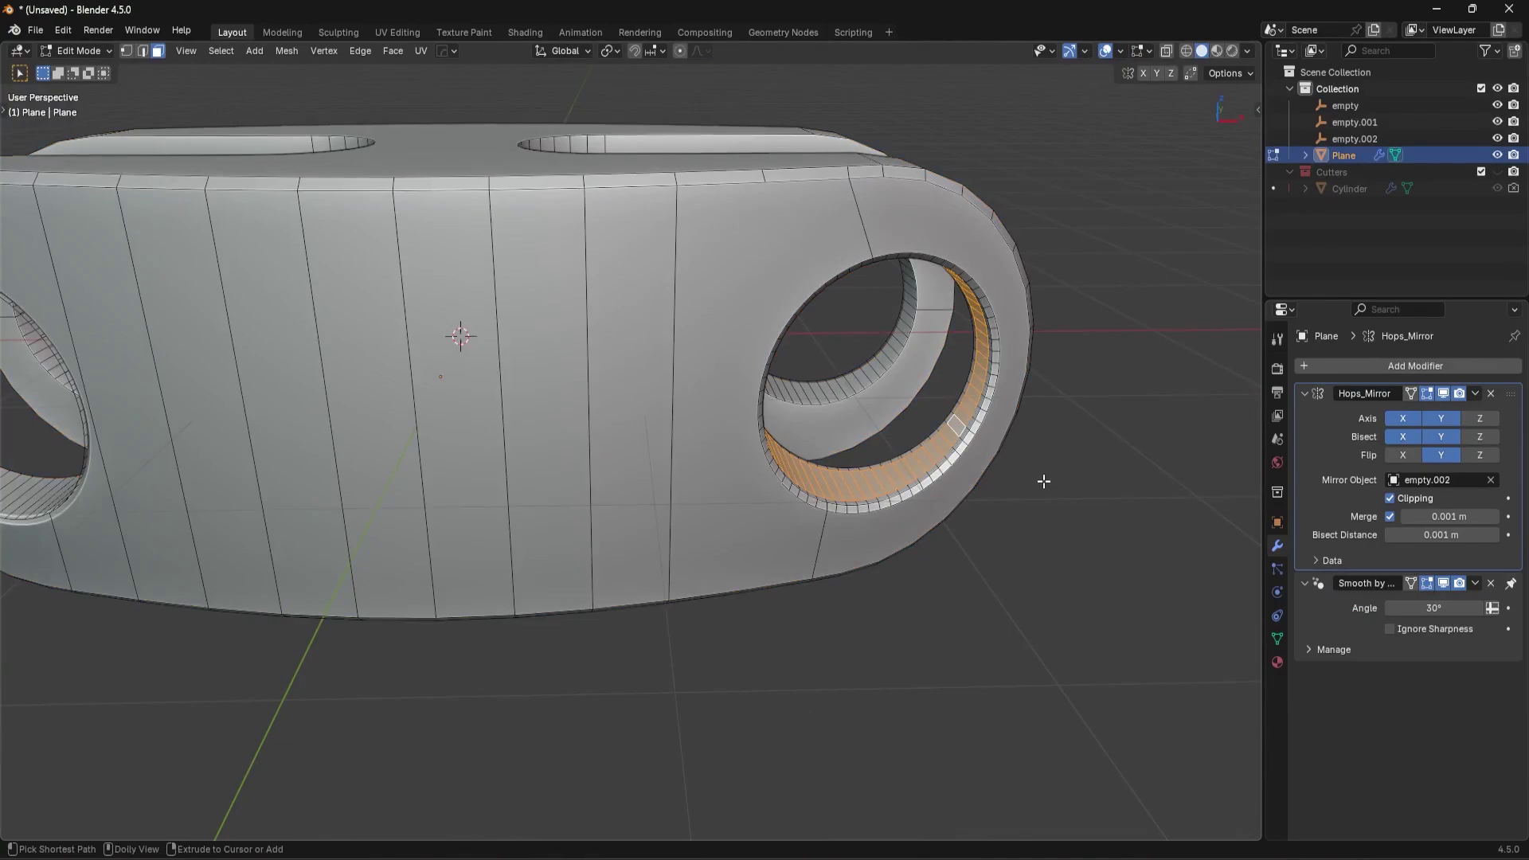
{"action": "left_click", "coordinate": [1076, 435]}
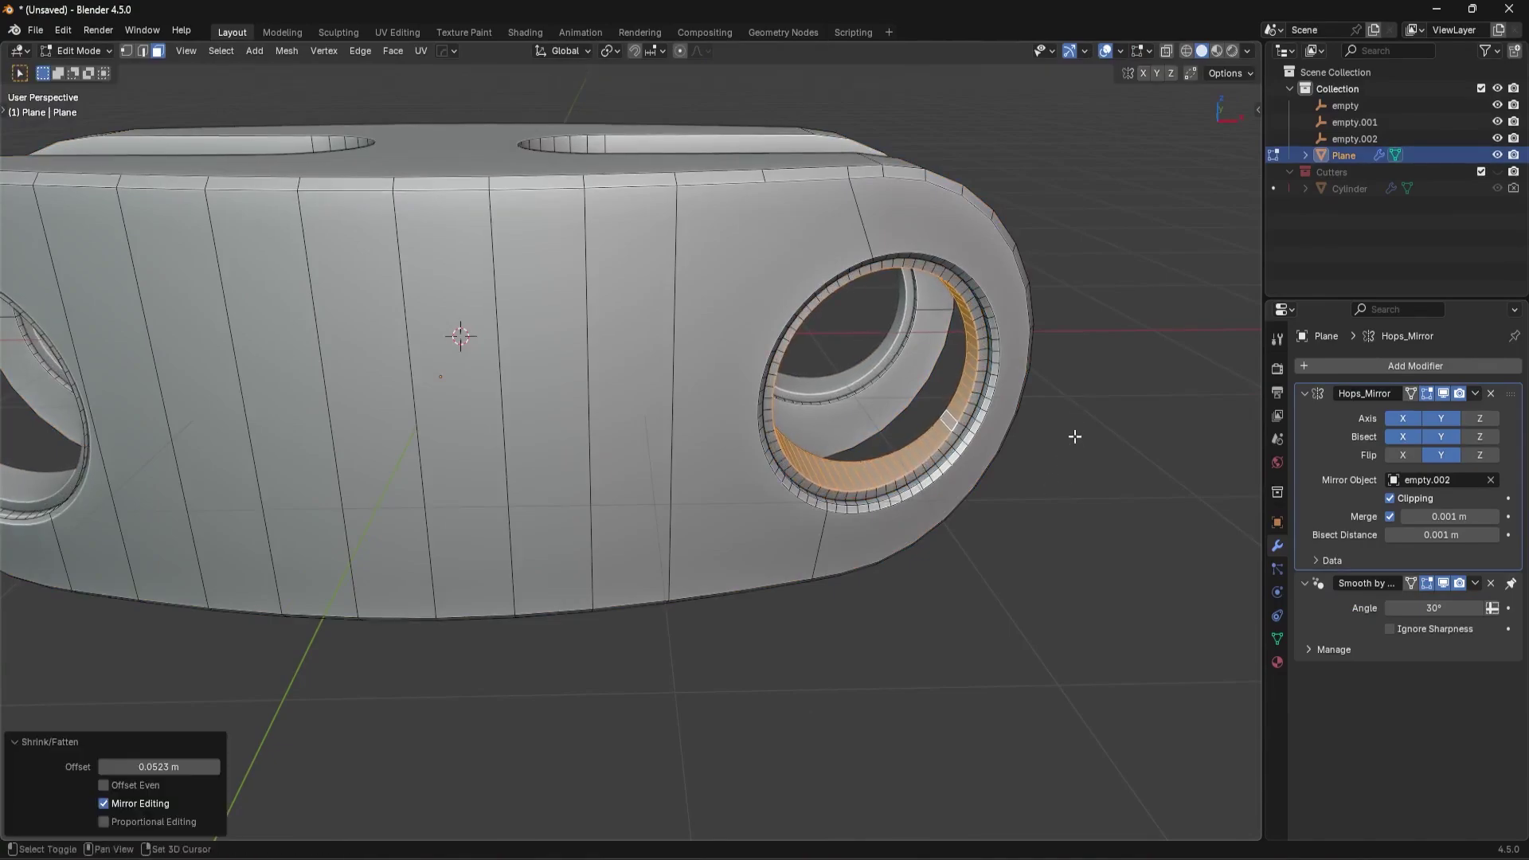
{"action": "key", "text": "Tab"}
Step: Add a HOps bevel modifier to the body with a 0.010 width, 3 segments and hardened normals
{"action": "middle_click_drag", "start_coordinate": [968, 342], "coordinate": [868, 497]}
{"action": "scroll", "coordinate": [969, 327], "scroll_direction": "down", "scroll_amount": 4}
{"action": "scroll", "coordinate": [868, 497], "scroll_direction": "up", "scroll_amount": 4}
{"action": "scroll", "coordinate": [872, 502], "scroll_direction": "up", "scroll_amount": 3}
{"action": "key", "text": "q"}
{"action": "left_click", "coordinate": [878, 497]}
{"action": "key", "text": "n"}
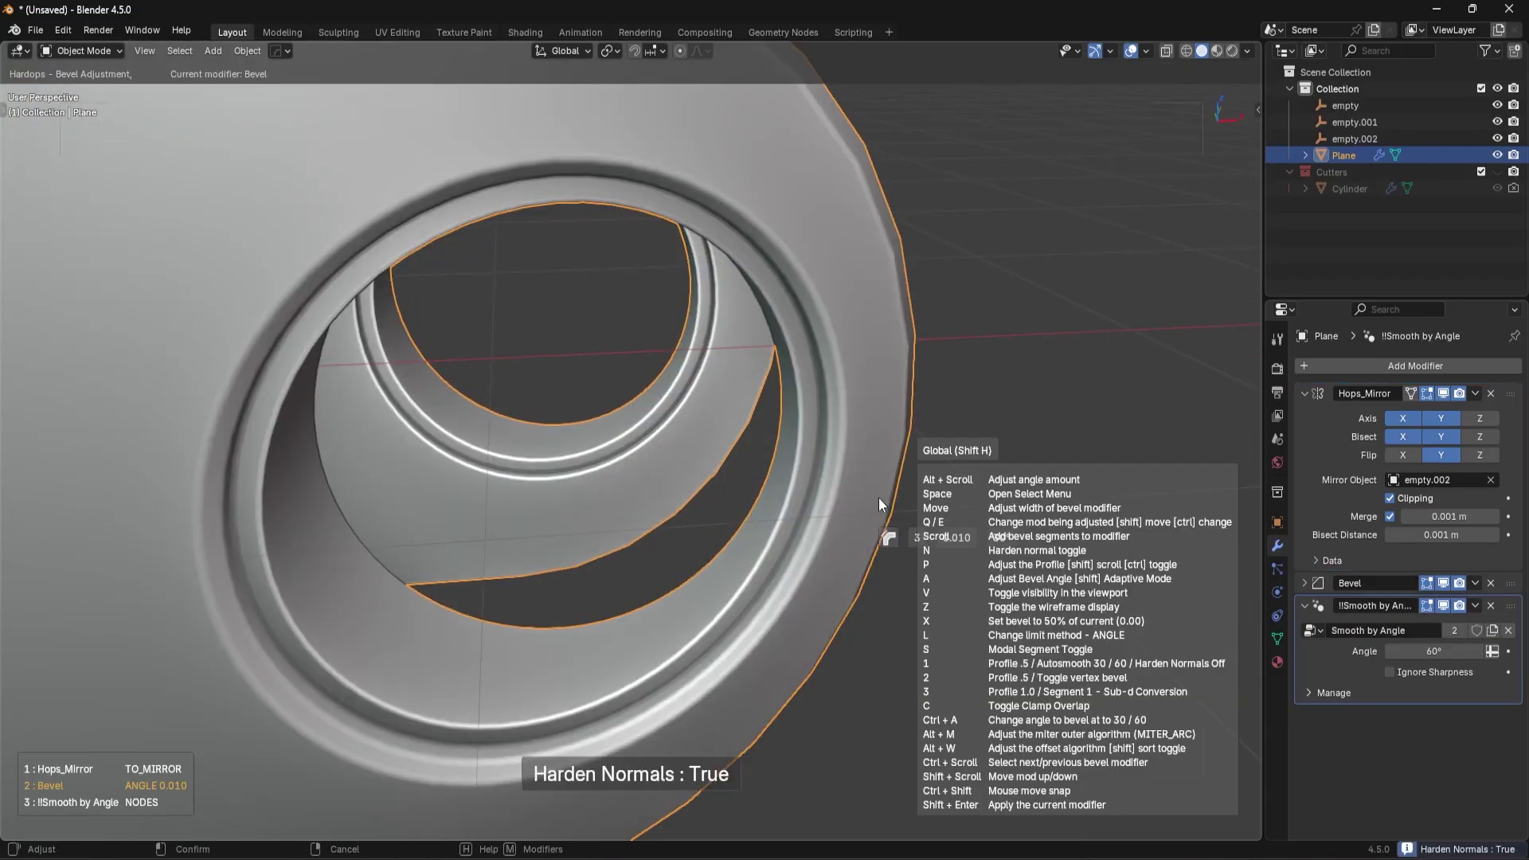
{"action": "left_click", "coordinate": [882, 499]}
Step: Scale the raised ring in the pin hole along the Y axis to about 0.80
{"action": "key", "text": "Tab"}
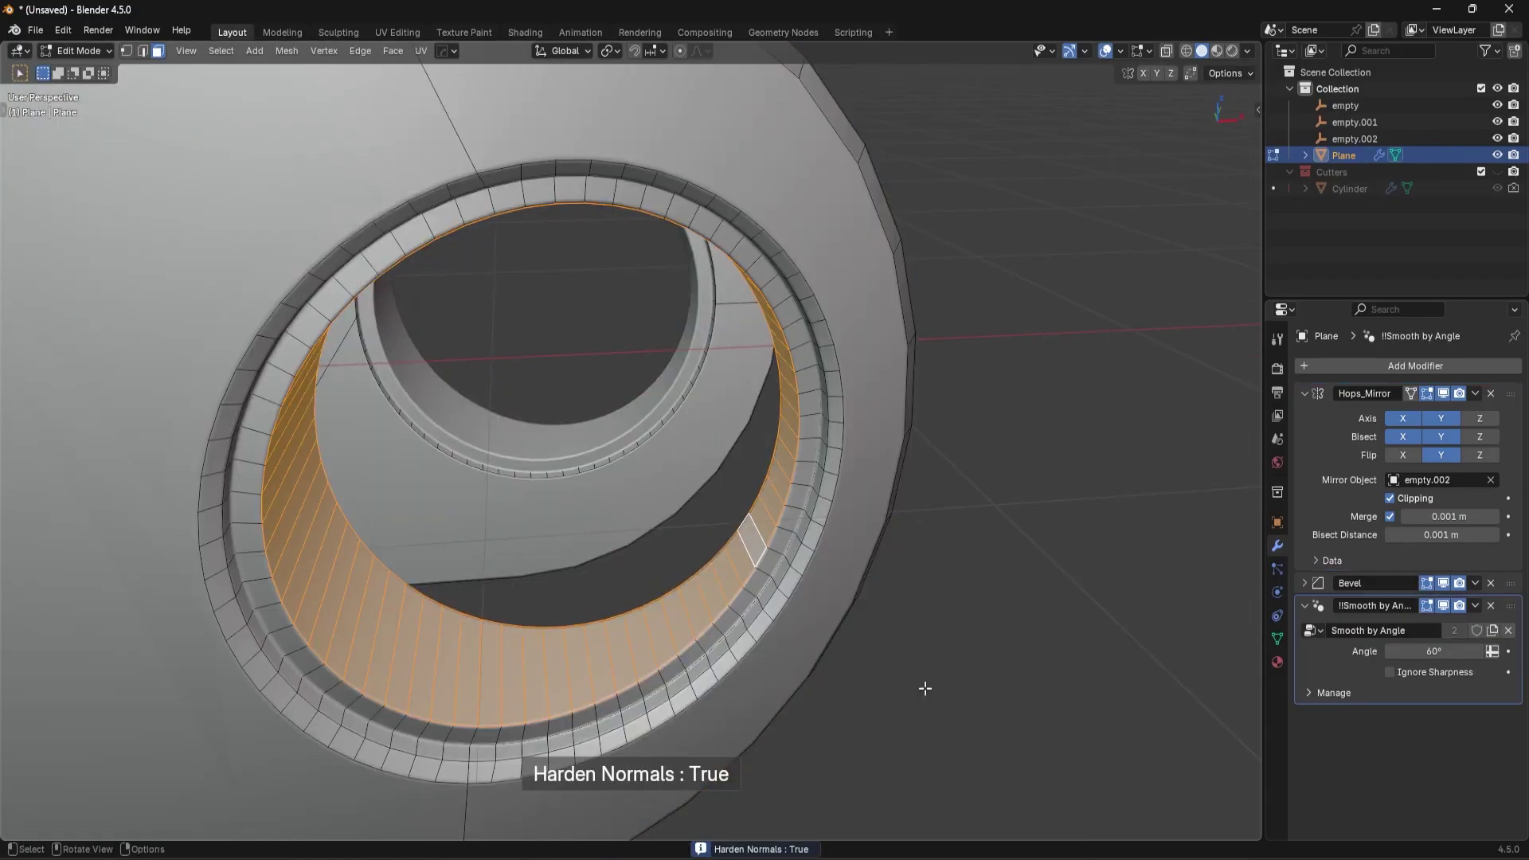
{"action": "key", "text": "s"}
{"action": "key", "text": "x"}
{"action": "key", "text": "y"}
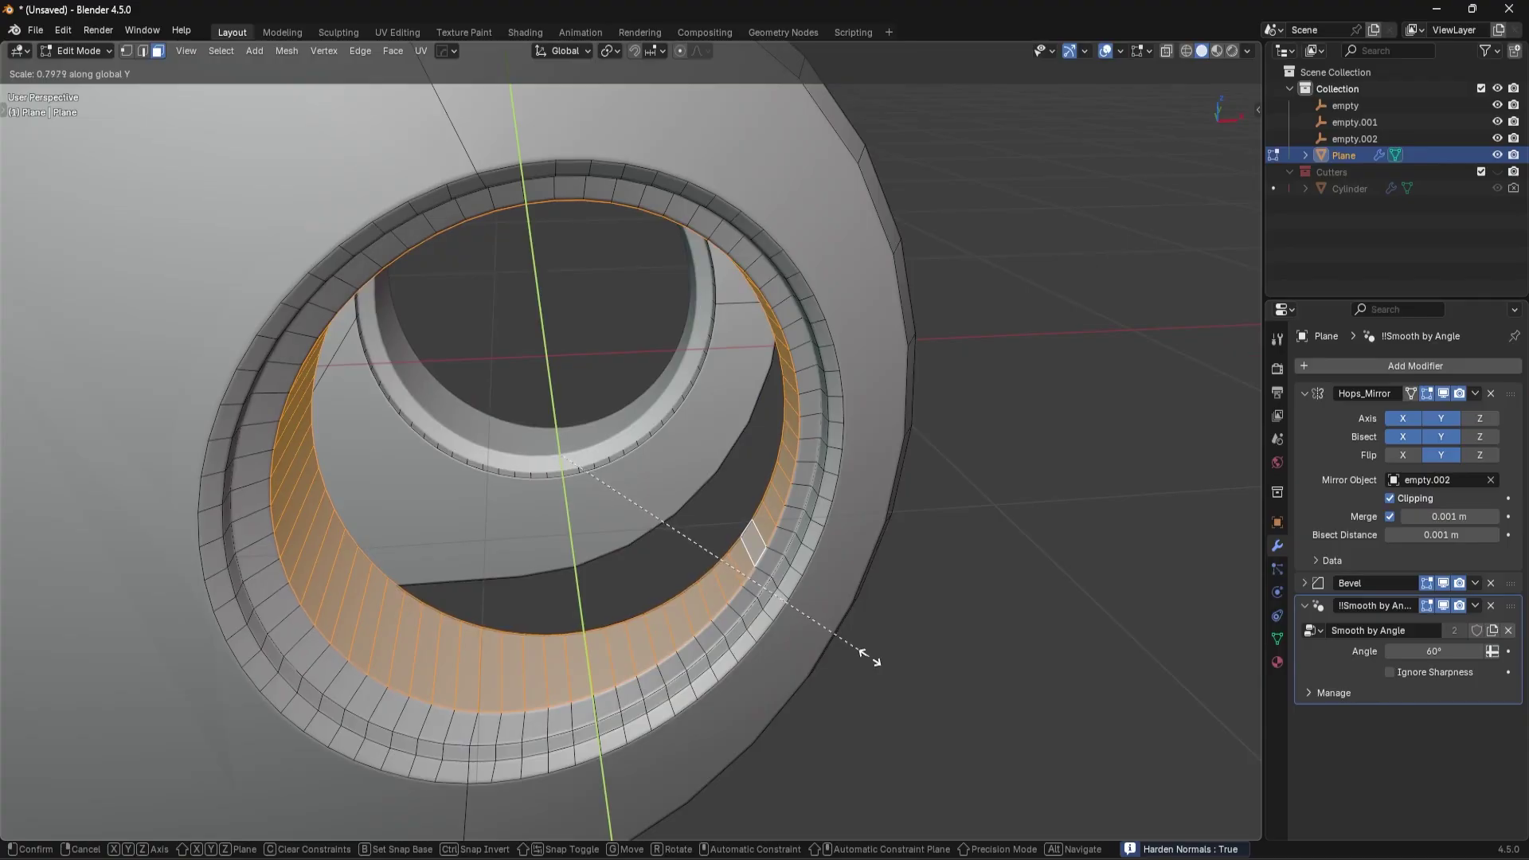
{"action": "left_click", "coordinate": [870, 657]}
{"action": "key", "text": "Tab"}
{"action": "left_click", "coordinate": [877, 423]}
{"action": "scroll", "coordinate": [891, 489], "scroll_direction": "down", "scroll_amount": 7}
{"action": "middle_click_drag", "start_coordinate": [915, 485], "coordinate": [768, 471]}
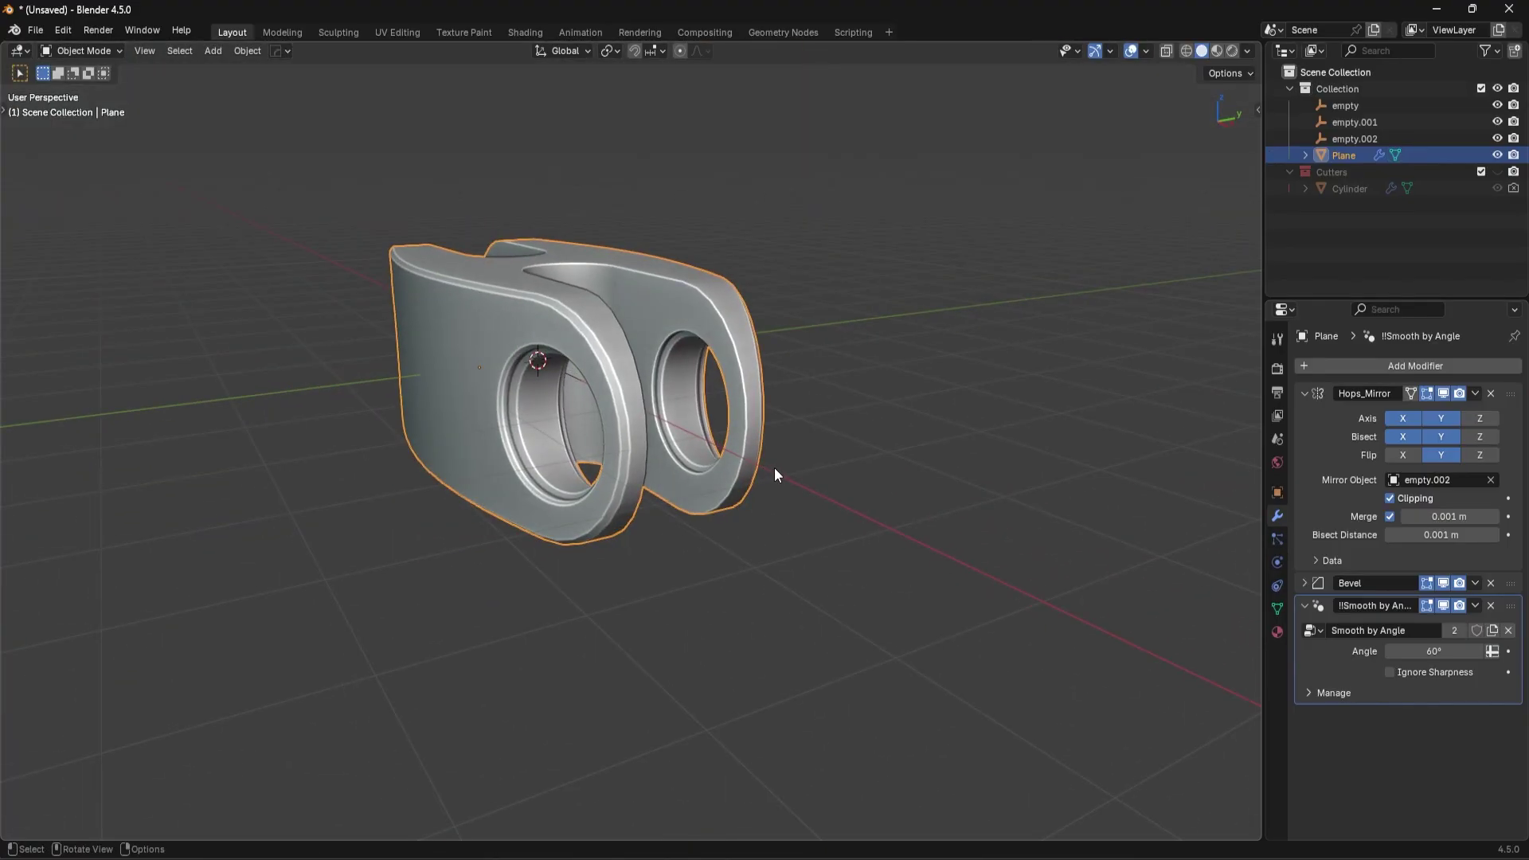
Step: Try to select the upper rim edges around the end slot
{"action": "middle_click_drag", "start_coordinate": [774, 472], "coordinate": [802, 438]}
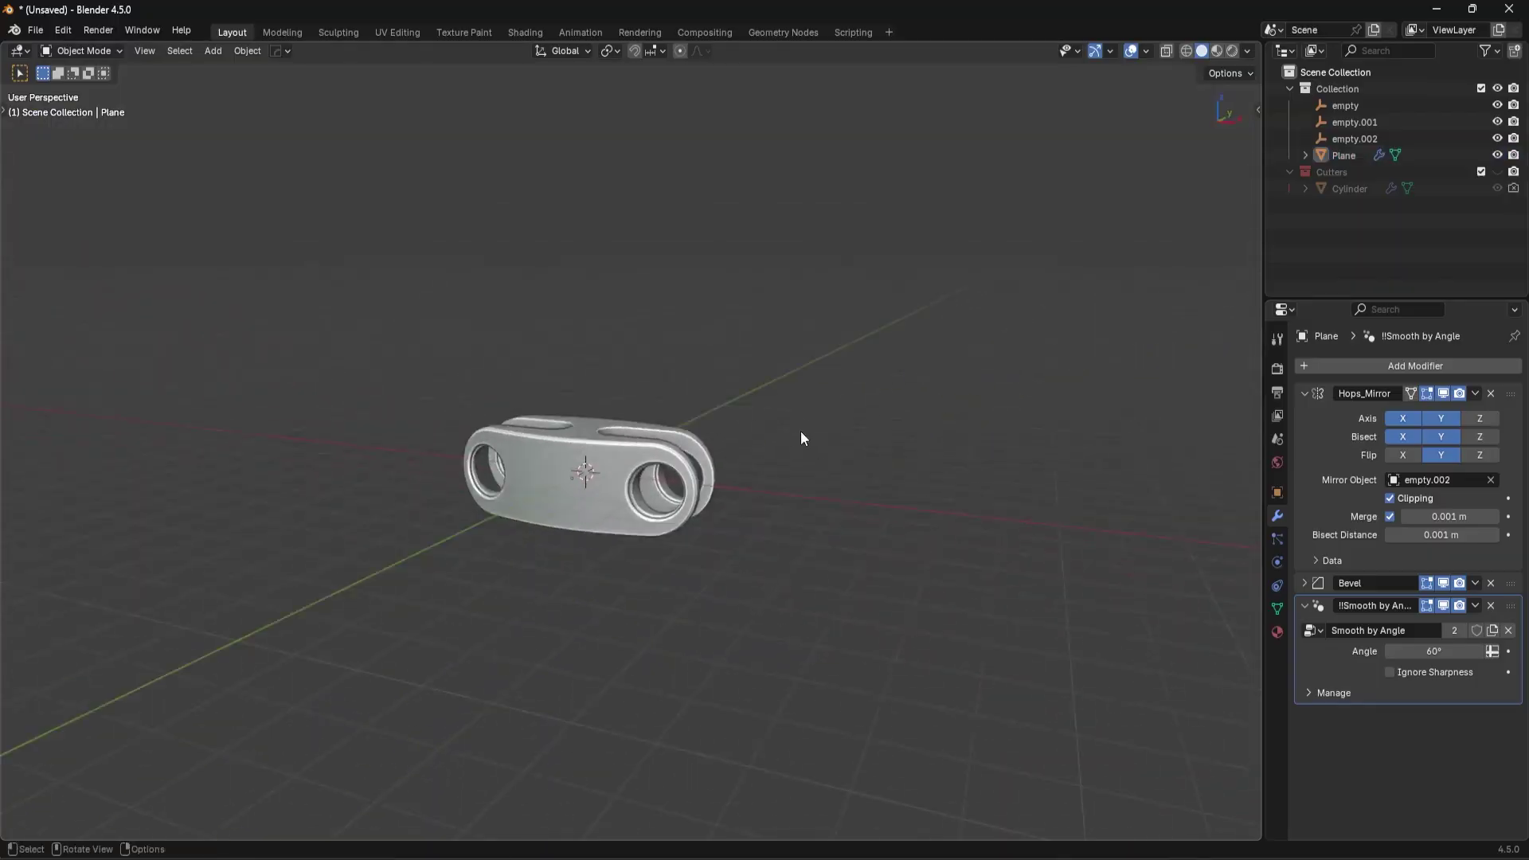
{"action": "scroll", "coordinate": [792, 509], "scroll_direction": "up", "scroll_amount": 4}
{"action": "middle_click_drag", "start_coordinate": [781, 552], "coordinate": [819, 386], "text": "shift"}
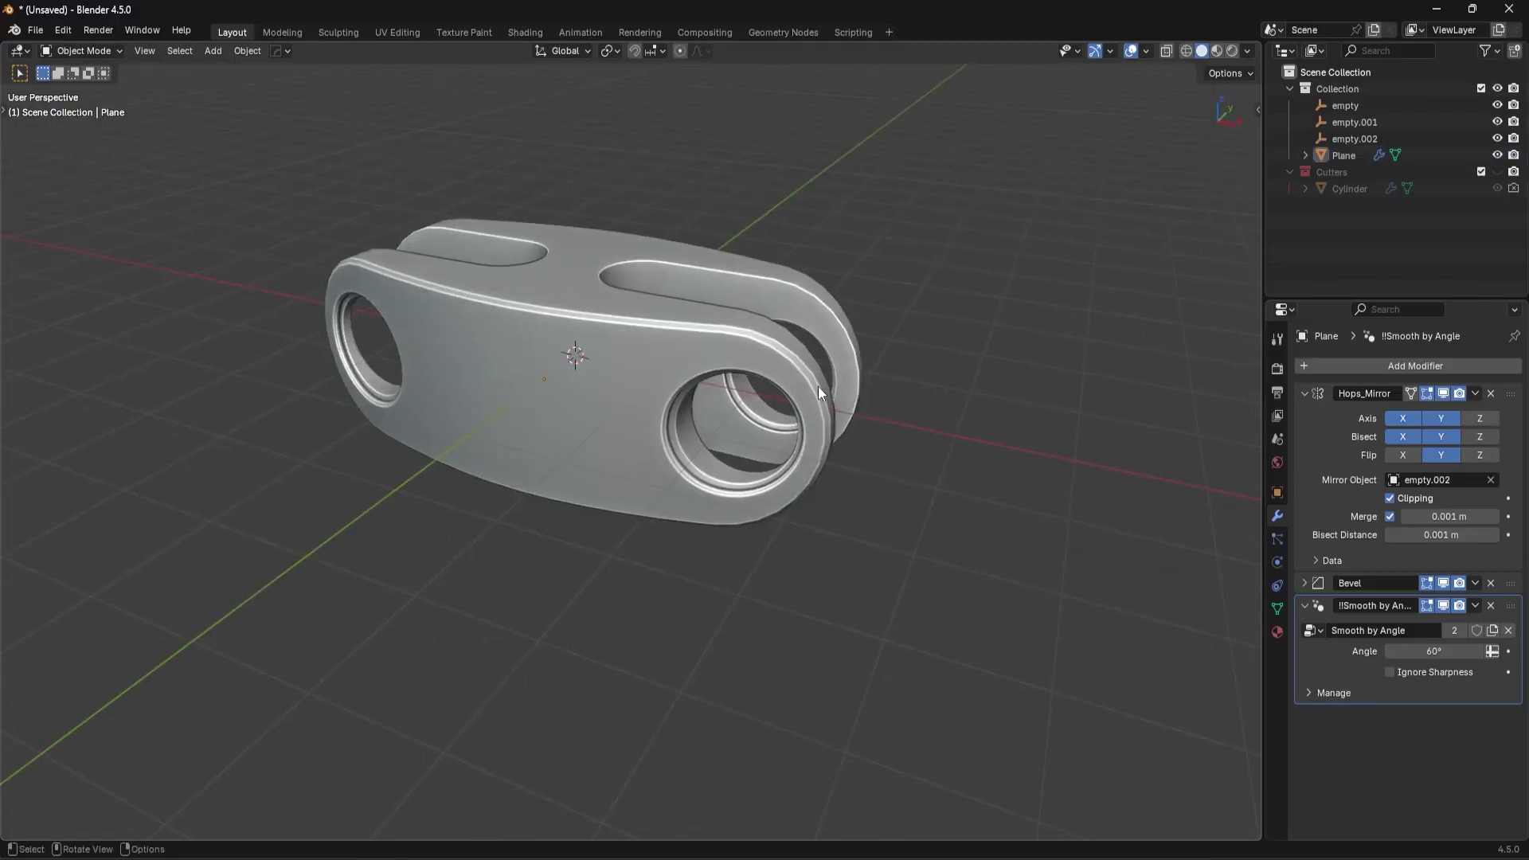
{"action": "middle_click_drag", "start_coordinate": [750, 336], "coordinate": [735, 289]}
{"action": "scroll", "coordinate": [735, 289], "scroll_direction": "up", "scroll_amount": 4}
{"action": "left_click", "coordinate": [735, 289]}
{"action": "key", "text": "Tab"}
{"action": "left_click", "coordinate": [757, 364]}
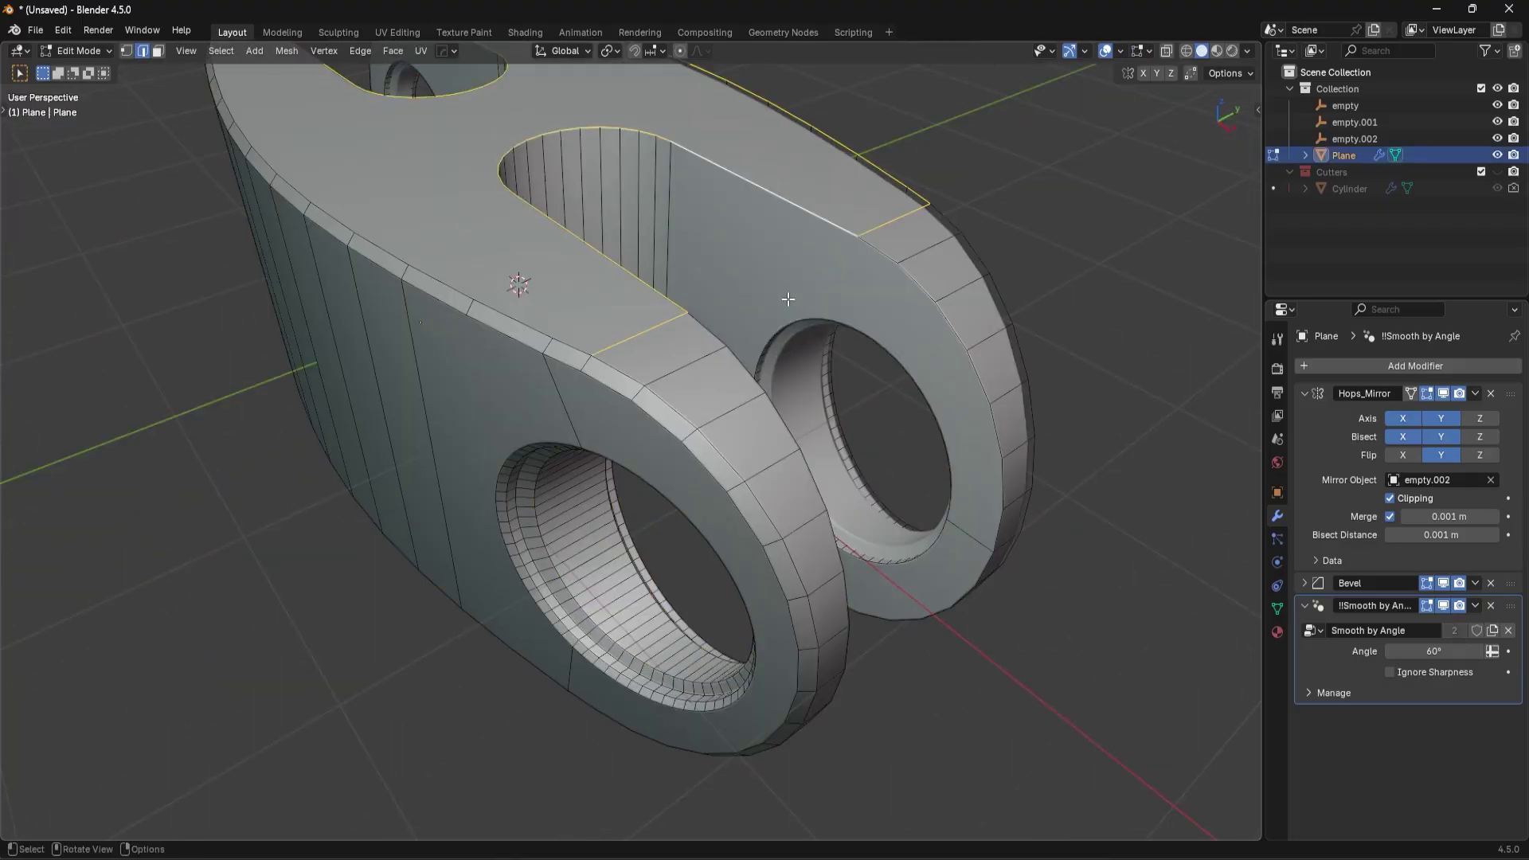
Step: Connect the pin hole's rim to the upper corner of the arm's slot-side face with a new edge
{"action": "middle_click_drag", "start_coordinate": [787, 197], "coordinate": [556, 587]}
{"action": "key", "text": "Tab"}
{"action": "left_click", "coordinate": [338, 580]}
{"action": "middle_click_drag", "start_coordinate": [338, 580], "coordinate": [561, 387]}
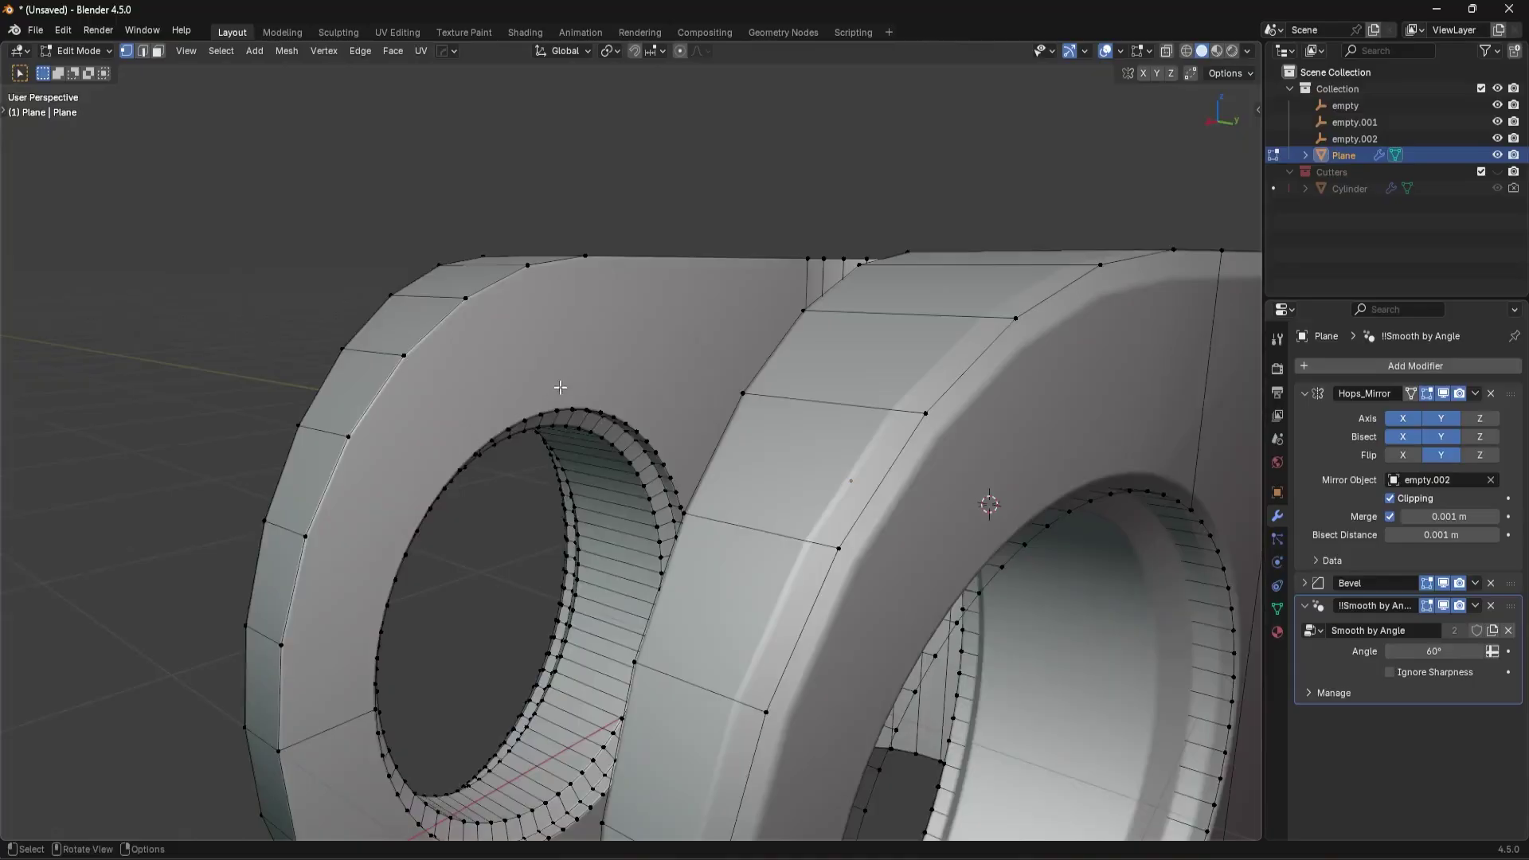
{"action": "left_click", "coordinate": [528, 270], "text": "shift"}
{"action": "key", "text": "j"}
{"action": "middle_click_drag", "start_coordinate": [563, 449], "coordinate": [611, 434]}
Step: Dissolve the surplus edge on the arm's slot-side face
{"action": "key", "text": "Tab"}
{"action": "left_click", "coordinate": [637, 647]}
{"action": "middle_click_drag", "start_coordinate": [637, 646], "coordinate": [806, 462]}
{"action": "left_click", "coordinate": [786, 486]}
{"action": "key", "text": "ctrl+x"}
{"action": "scroll", "coordinate": [792, 488], "scroll_direction": "down", "scroll_amount": 2}
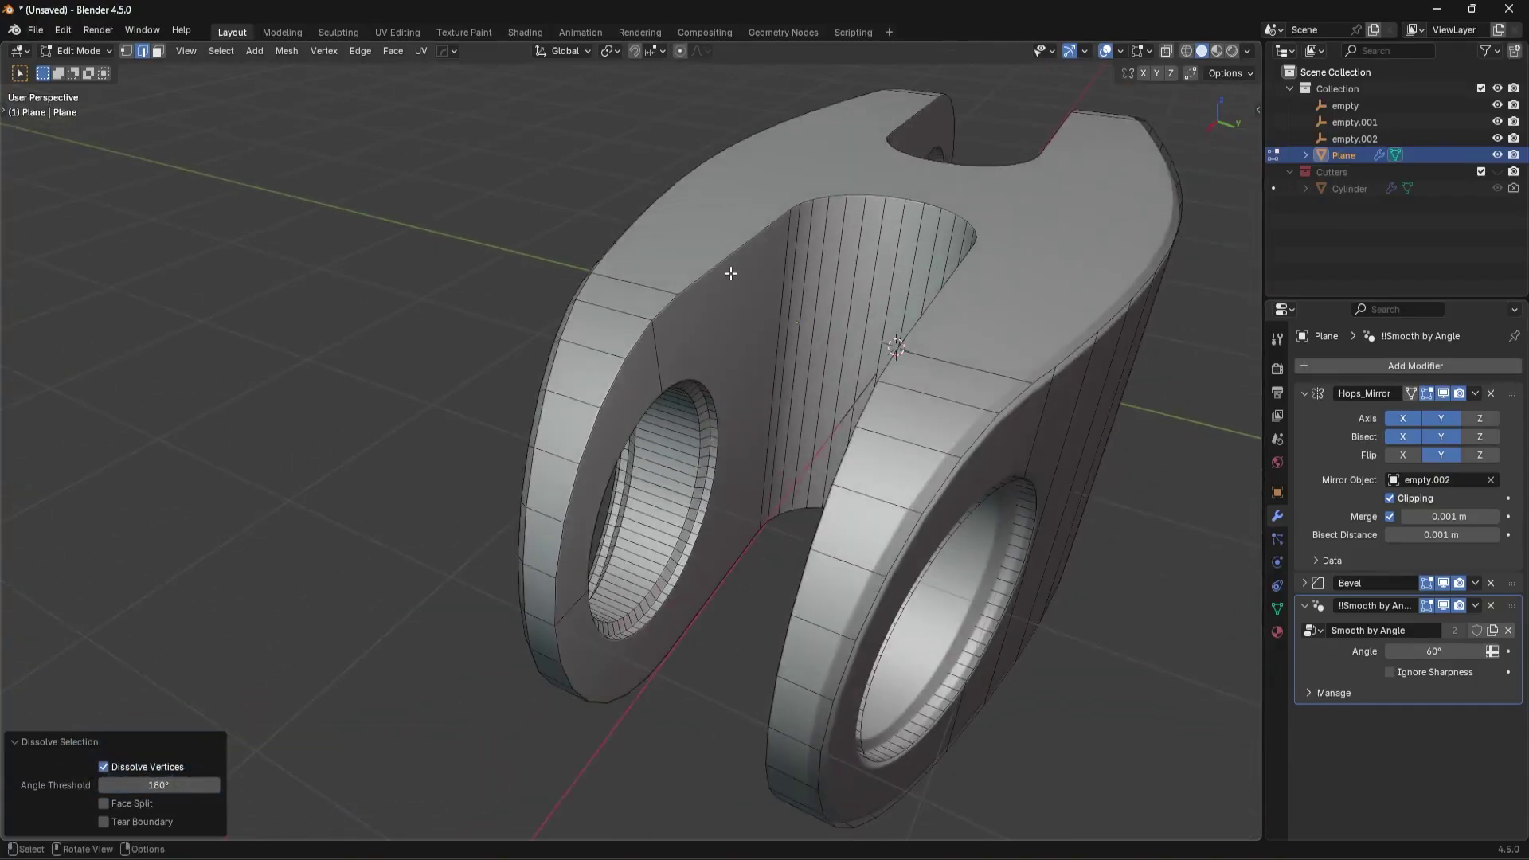
Step: Select the slot-side rim edges around the arm, continuing along the slot's curved end on both the upper and lower faces
{"action": "left_click", "coordinate": [752, 533]}
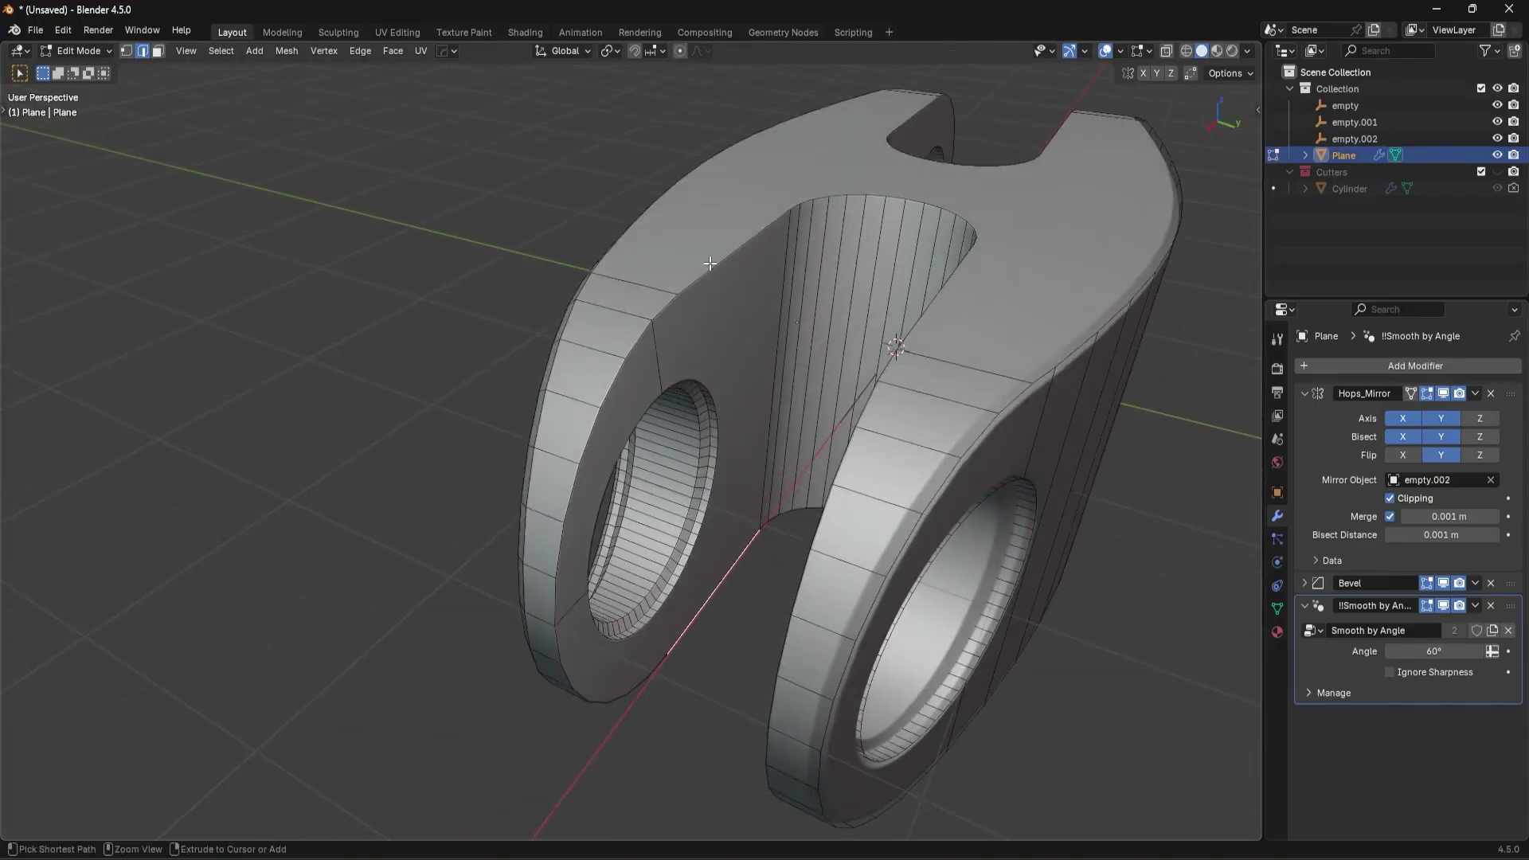
{"action": "left_click", "coordinate": [709, 268], "text": "ctrl"}
{"action": "key", "text": "ctrl+z"}
{"action": "left_click", "coordinate": [559, 590], "text": "ctrl"}
{"action": "middle_click_drag", "start_coordinate": [775, 310], "coordinate": [829, 470]}
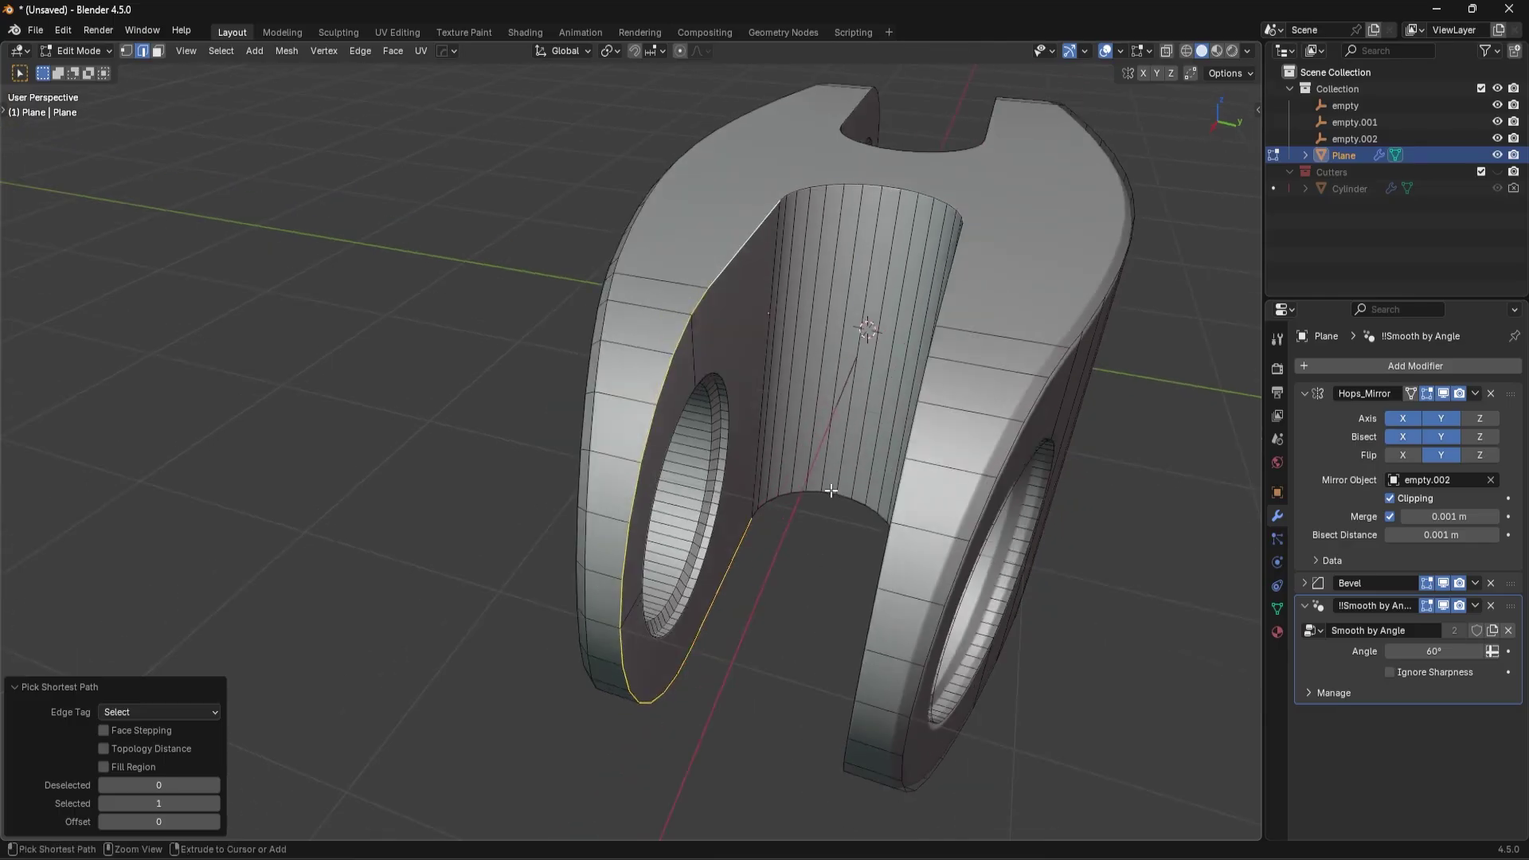
{"action": "key", "text": "ctrl+z"}
{"action": "left_click", "coordinate": [899, 186], "text": "ctrl"}
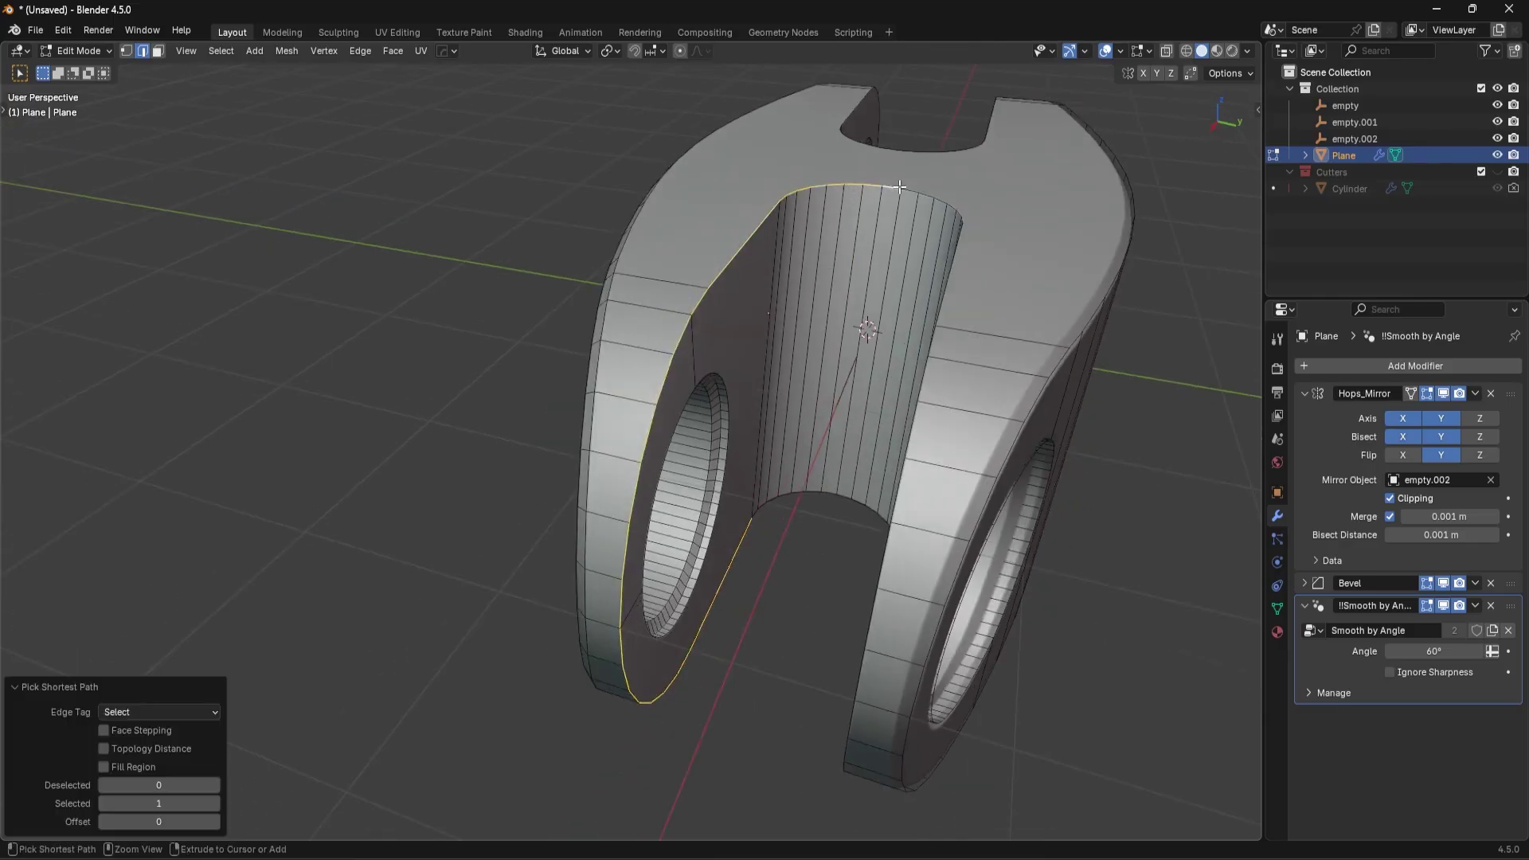
{"action": "left_click", "coordinate": [757, 512], "text": "shift"}
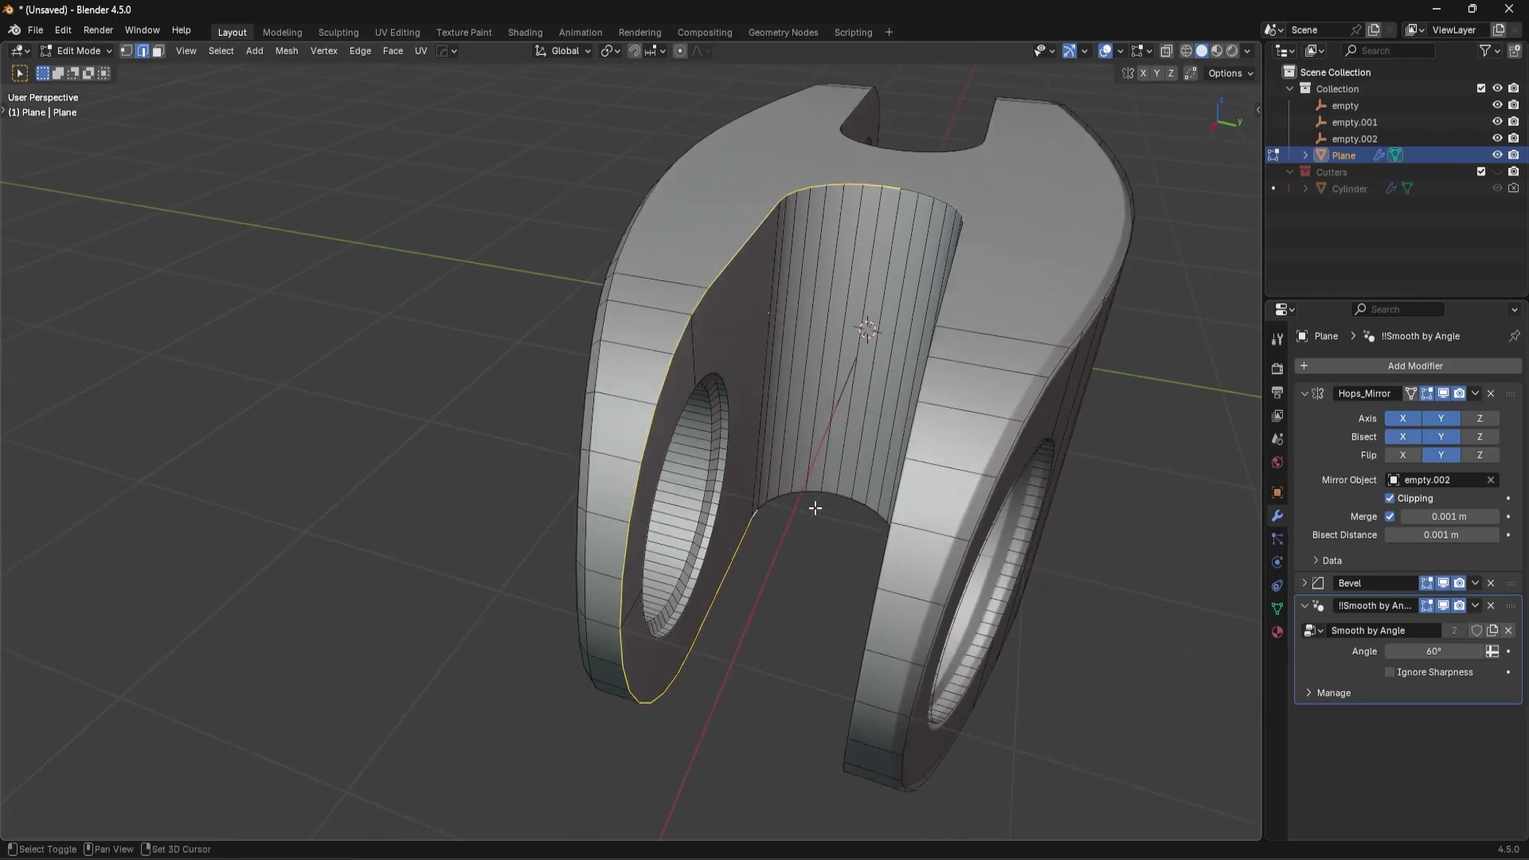
{"action": "left_click", "coordinate": [859, 503], "text": "ctrl"}
{"action": "middle_click_drag", "start_coordinate": [859, 503], "coordinate": [956, 526]}
{"action": "key", "text": "ctrl+b"}
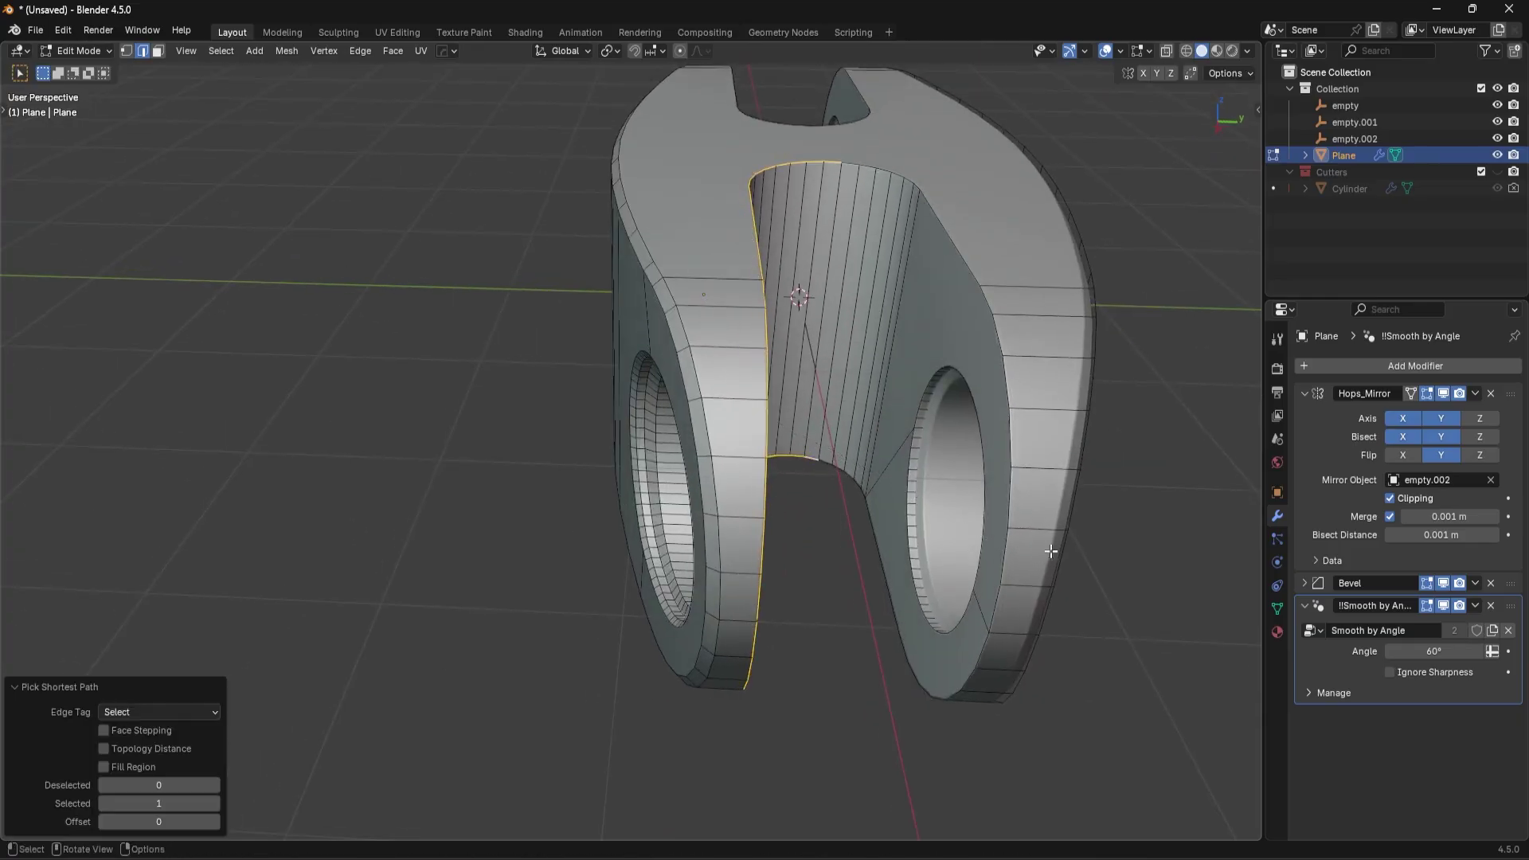
{"action": "middle_click_drag", "start_coordinate": [1053, 572], "coordinate": [1044, 618]}
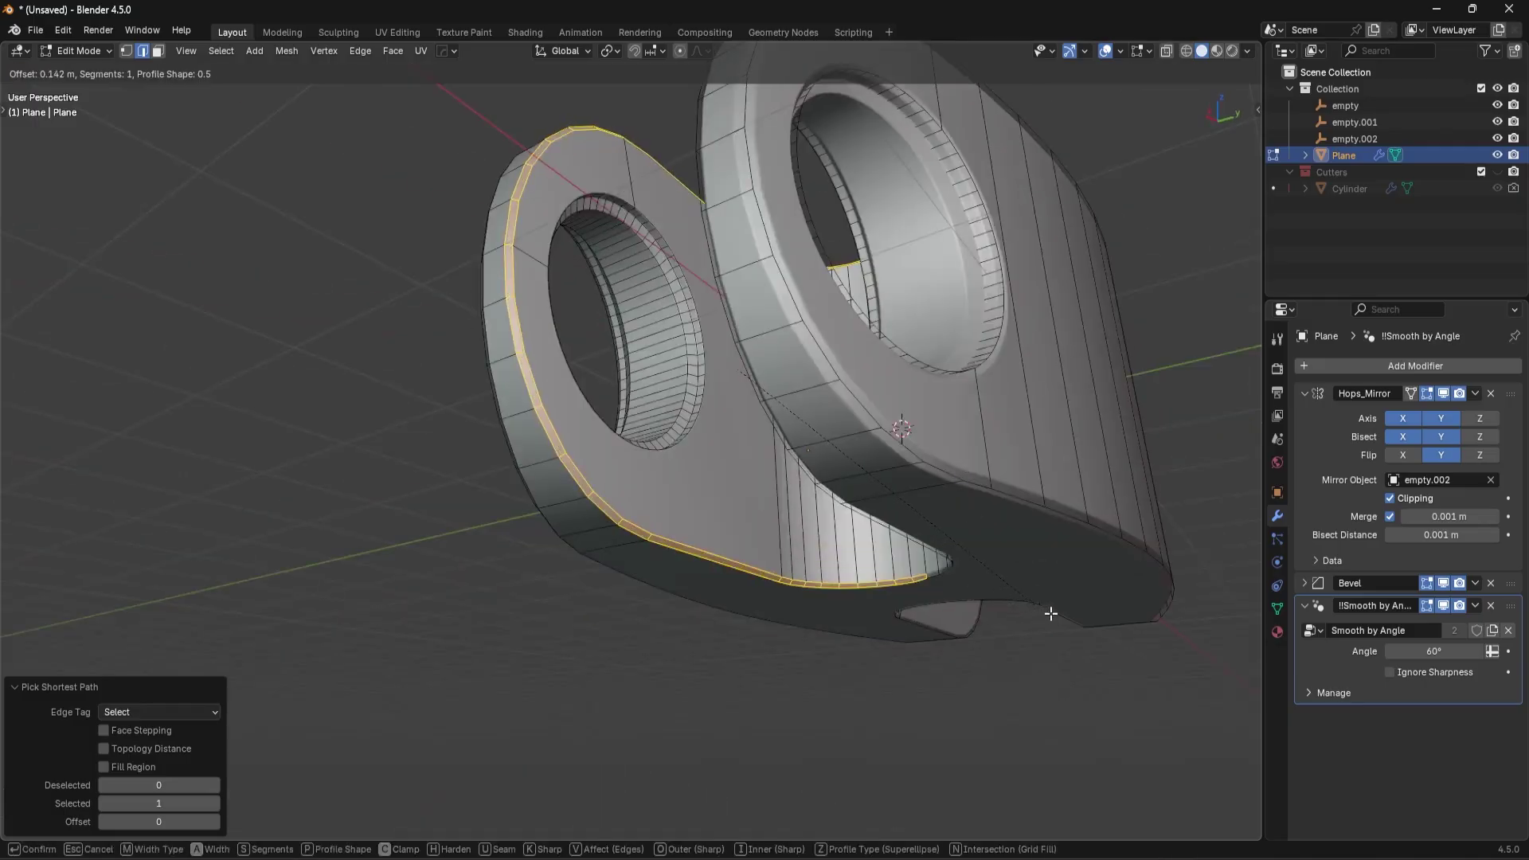
{"action": "right_click", "coordinate": [1004, 557]}
{"action": "middle_click_drag", "start_coordinate": [829, 350], "coordinate": [833, 406]}
{"action": "scroll", "coordinate": [833, 524], "scroll_direction": "up", "scroll_amount": 6}
{"action": "left_click", "coordinate": [531, 603]}
{"action": "key", "text": "g"}
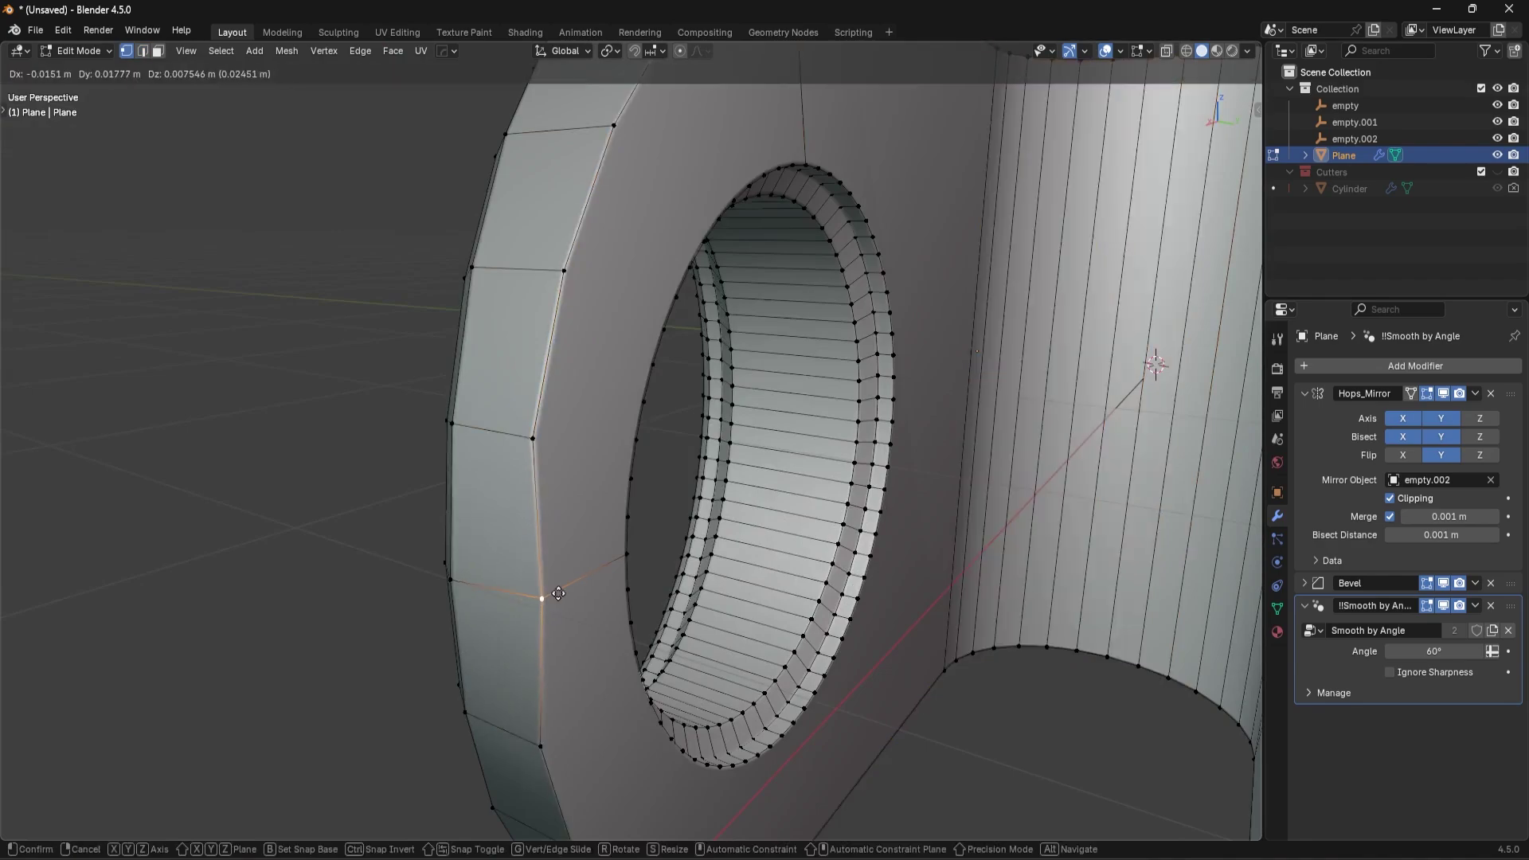
{"action": "right_click", "coordinate": [556, 593]}
{"action": "key", "text": "ctrl+z"}
{"action": "key", "text": "ctrl+z"}
Step: Bevel the selected slot rim edges with one segment and an offset of about 0.085 m
{"action": "key", "text": "ctrl+b"}
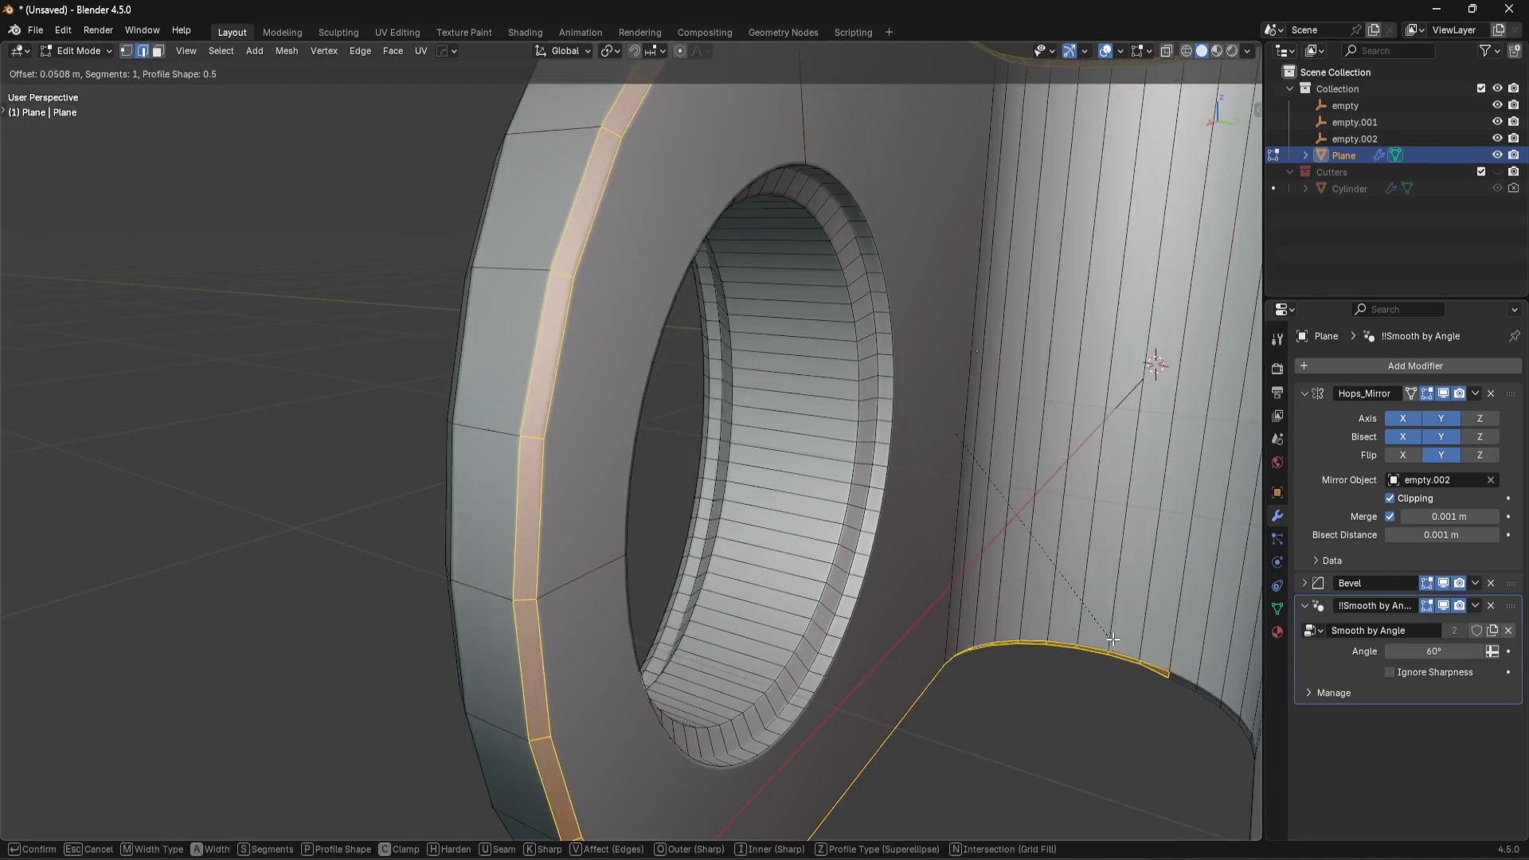
{"action": "middle_click_drag", "start_coordinate": [1107, 643], "coordinate": [1066, 524]}
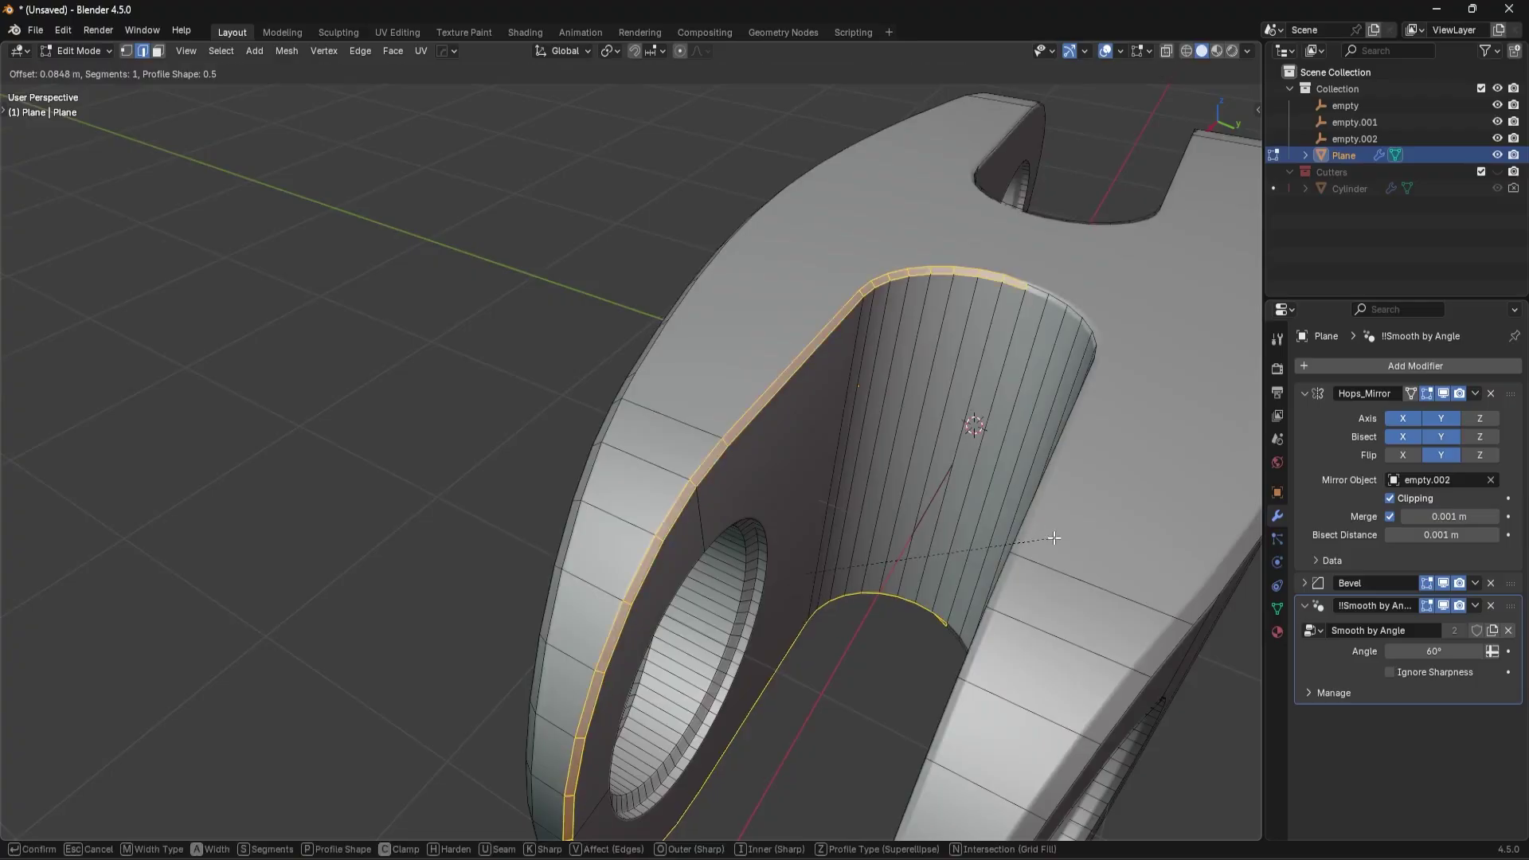
{"action": "left_click", "coordinate": [1055, 539]}
{"action": "key", "text": "Tab"}
Step: Apply the Hops_Mirror modifier to the body, keeping the Bevel and Smooth by Angle modifiers active
{"action": "scroll", "coordinate": [854, 447], "scroll_direction": "down", "scroll_amount": 4}
{"action": "middle_click_drag", "start_coordinate": [853, 447], "coordinate": [977, 478]}
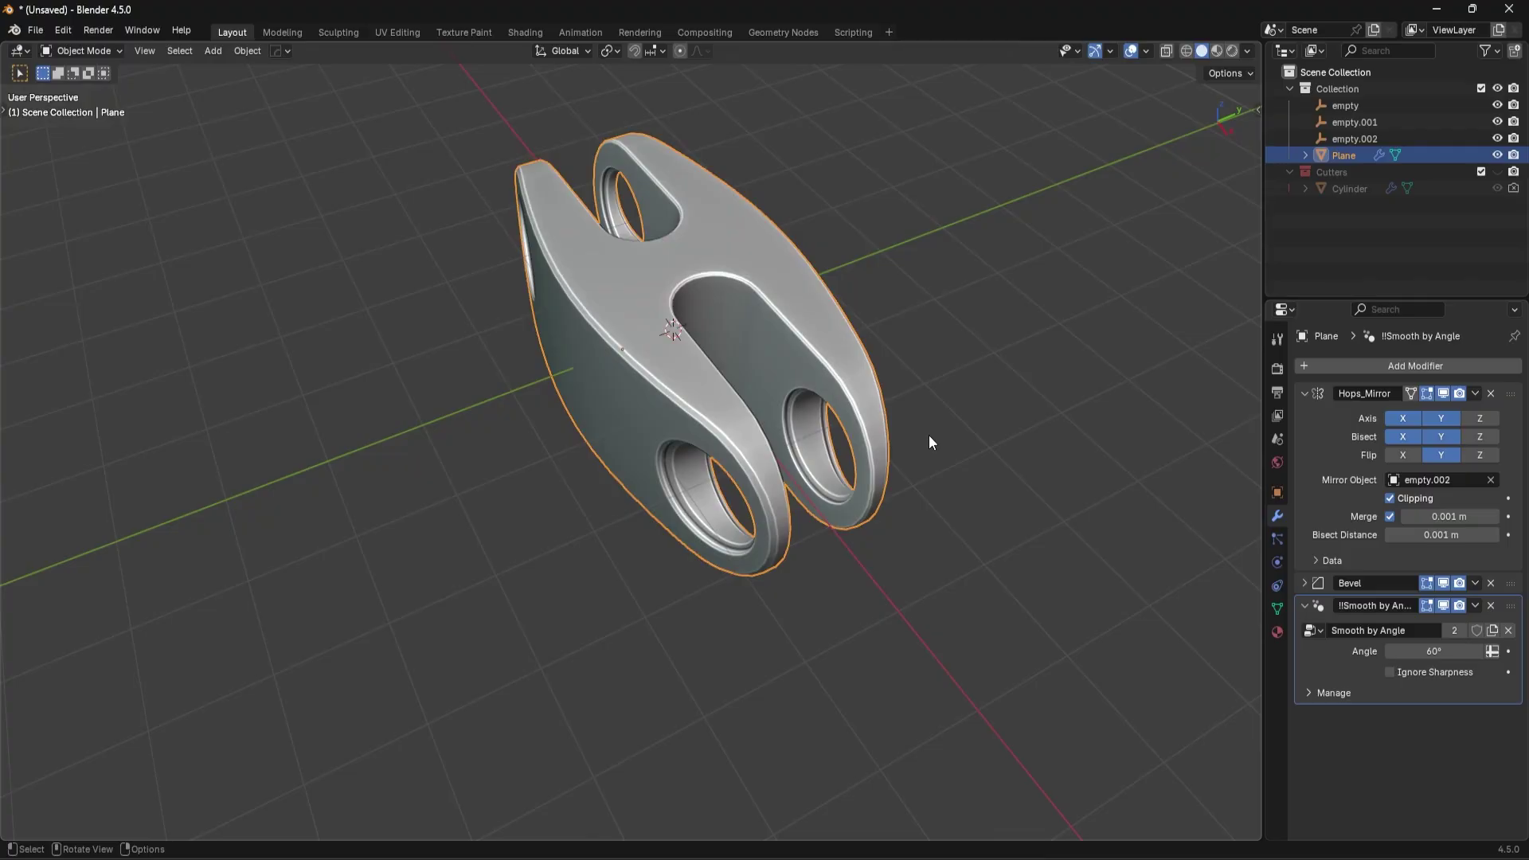
{"action": "left_click", "coordinate": [1441, 395]}
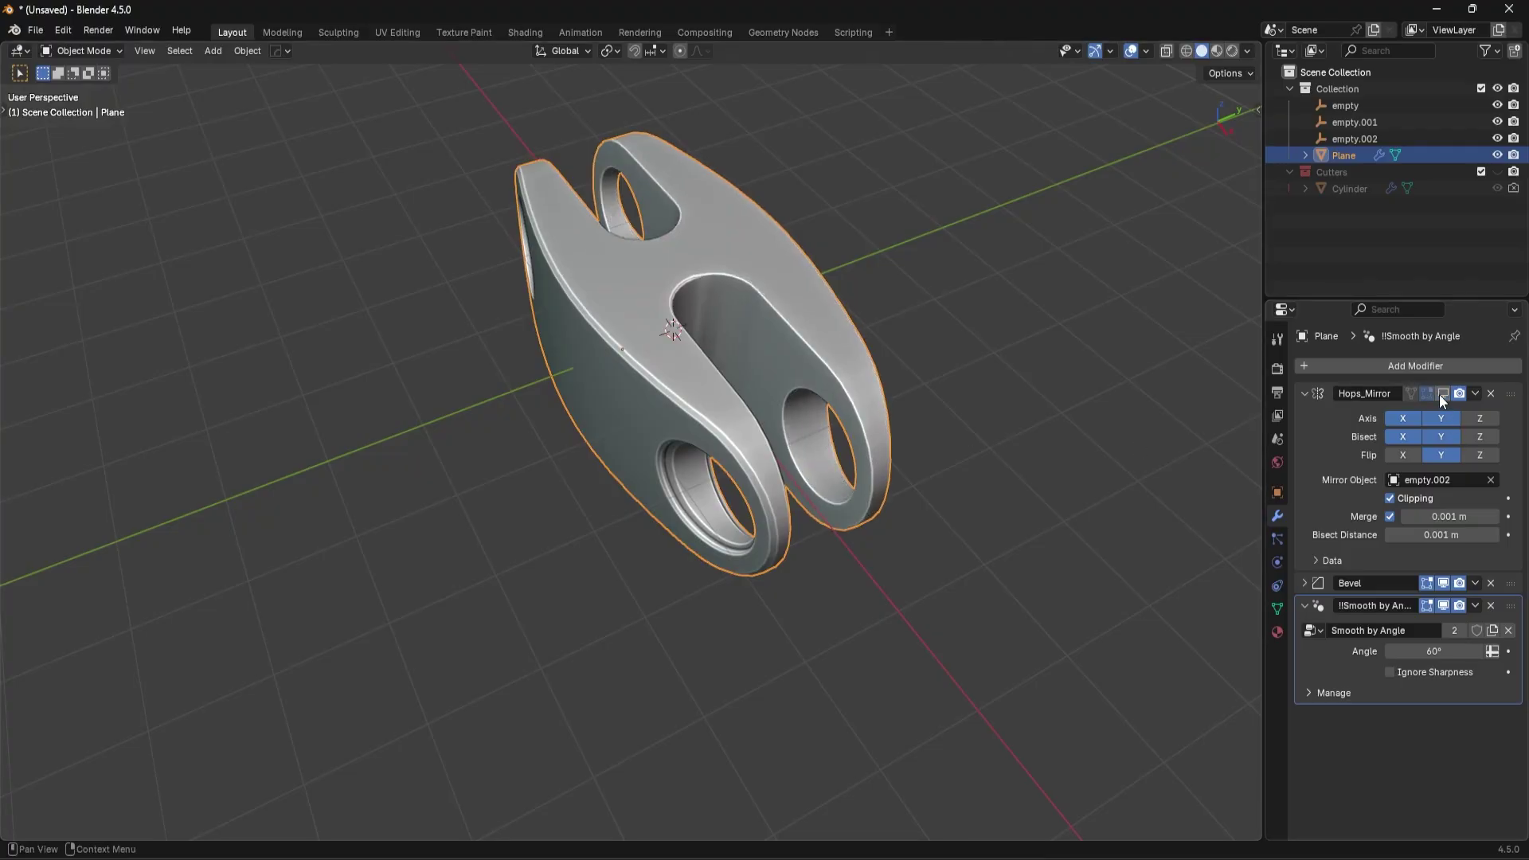
{"action": "left_click", "coordinate": [1440, 394]}
{"action": "left_click", "coordinate": [1475, 394]}
{"action": "left_click", "coordinate": [1426, 413]}
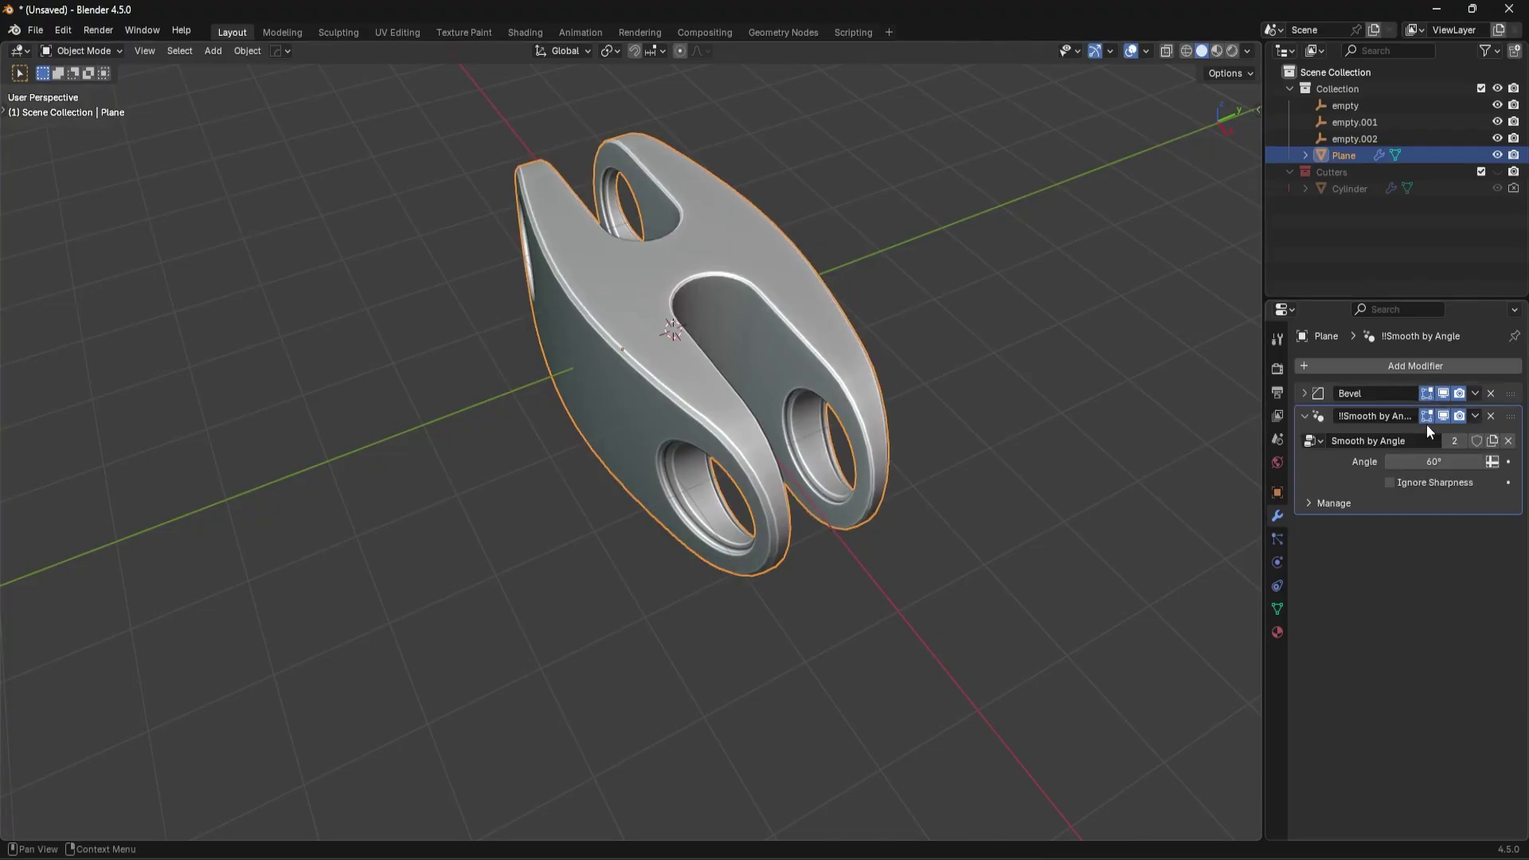
{"action": "left_click", "coordinate": [1443, 394]}
{"action": "left_click", "coordinate": [1444, 394]}
{"action": "middle_click_drag", "start_coordinate": [1050, 446], "coordinate": [830, 396]}
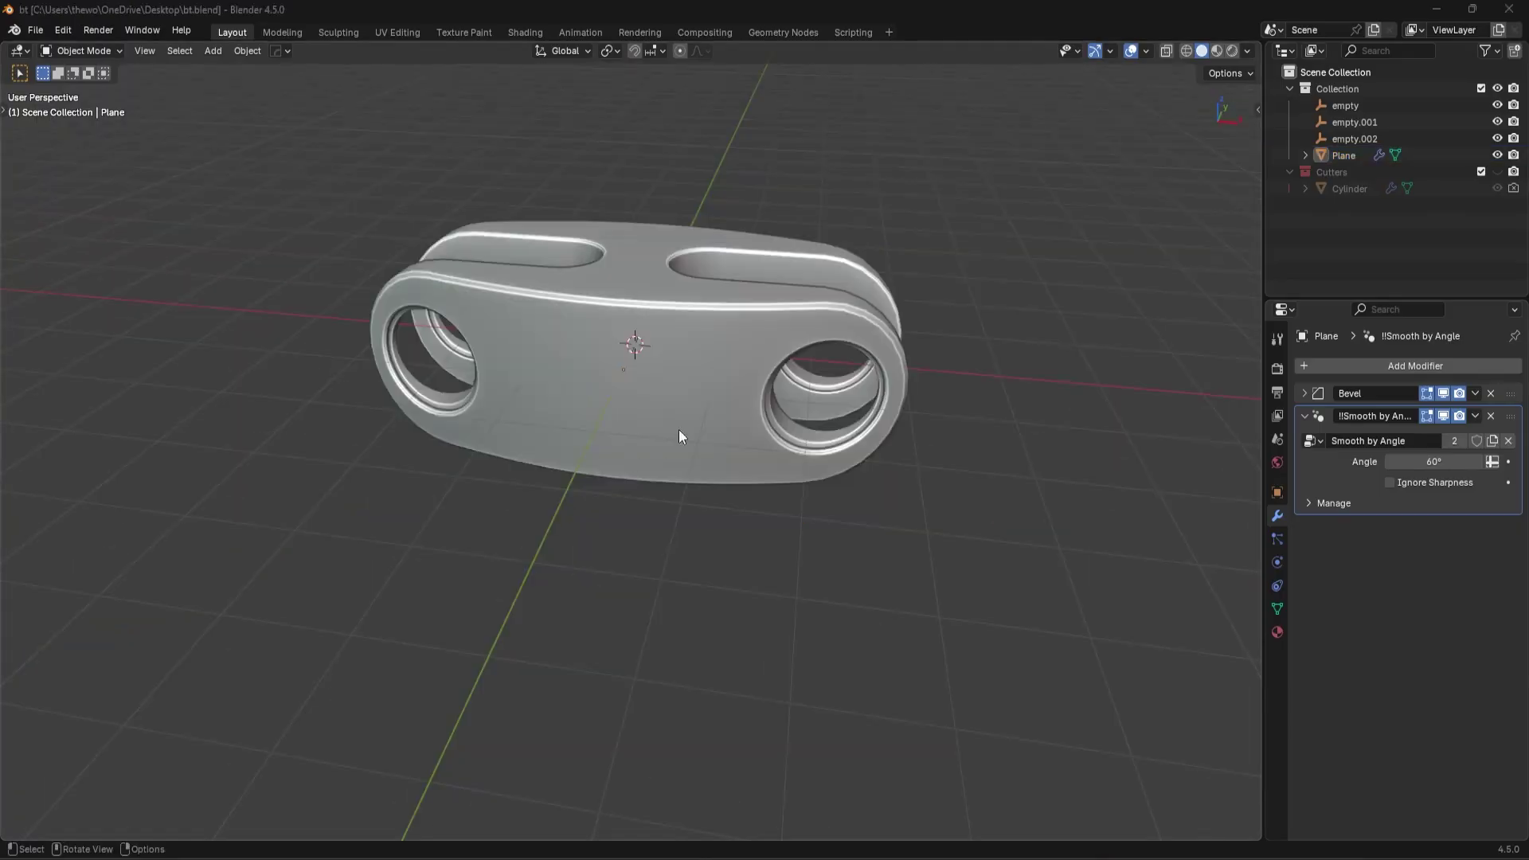
Step: Add a cube at the origin, scale it to about 0.254 and rotate it slightly clockwise in the top view
{"action": "middle_click_drag", "start_coordinate": [678, 428], "coordinate": [703, 416]}
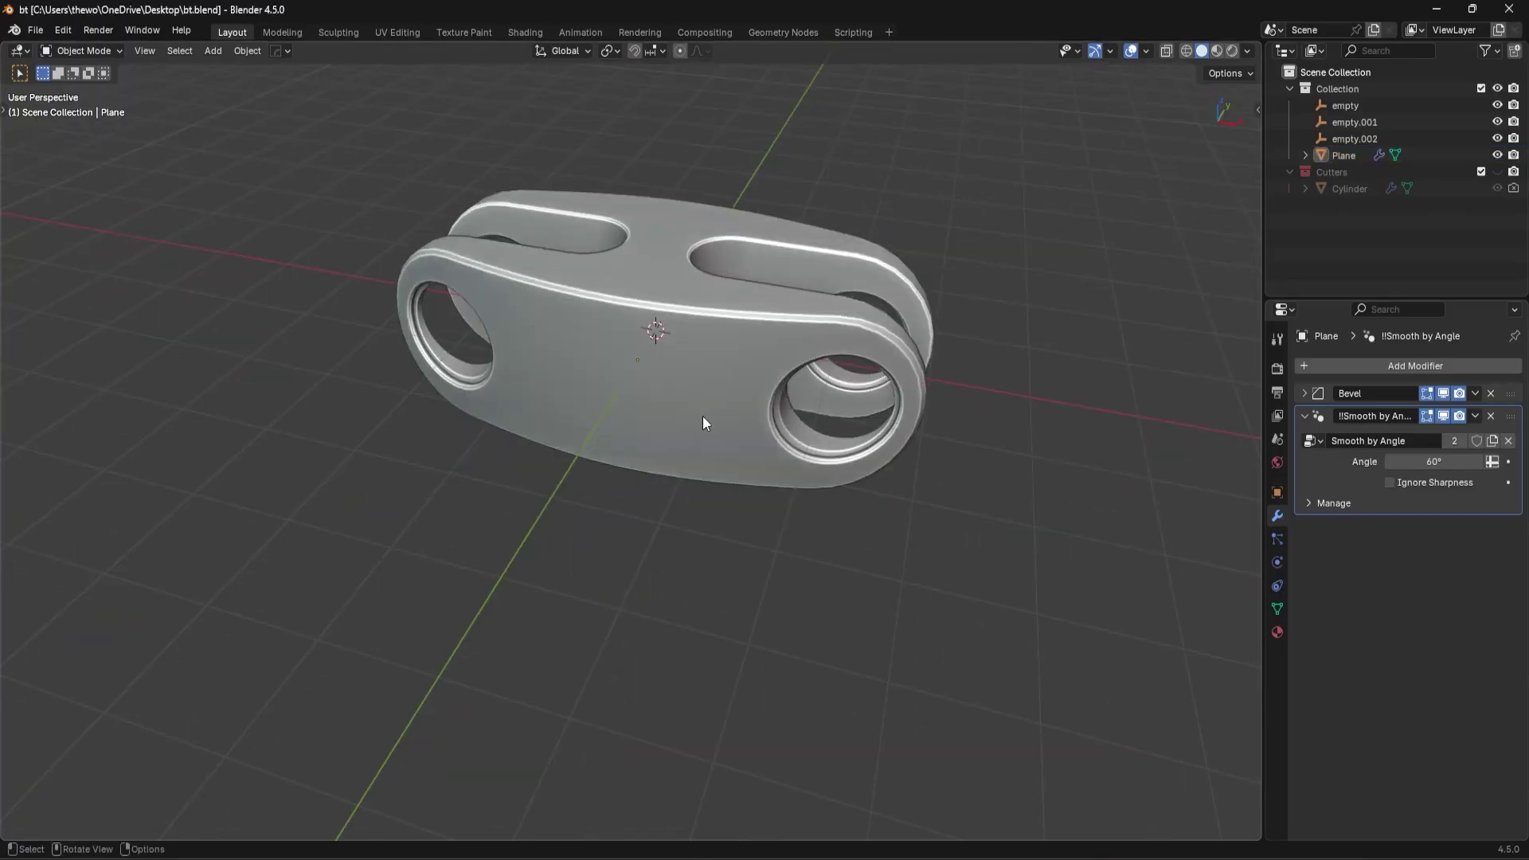
{"action": "key", "text": "KP_7"}
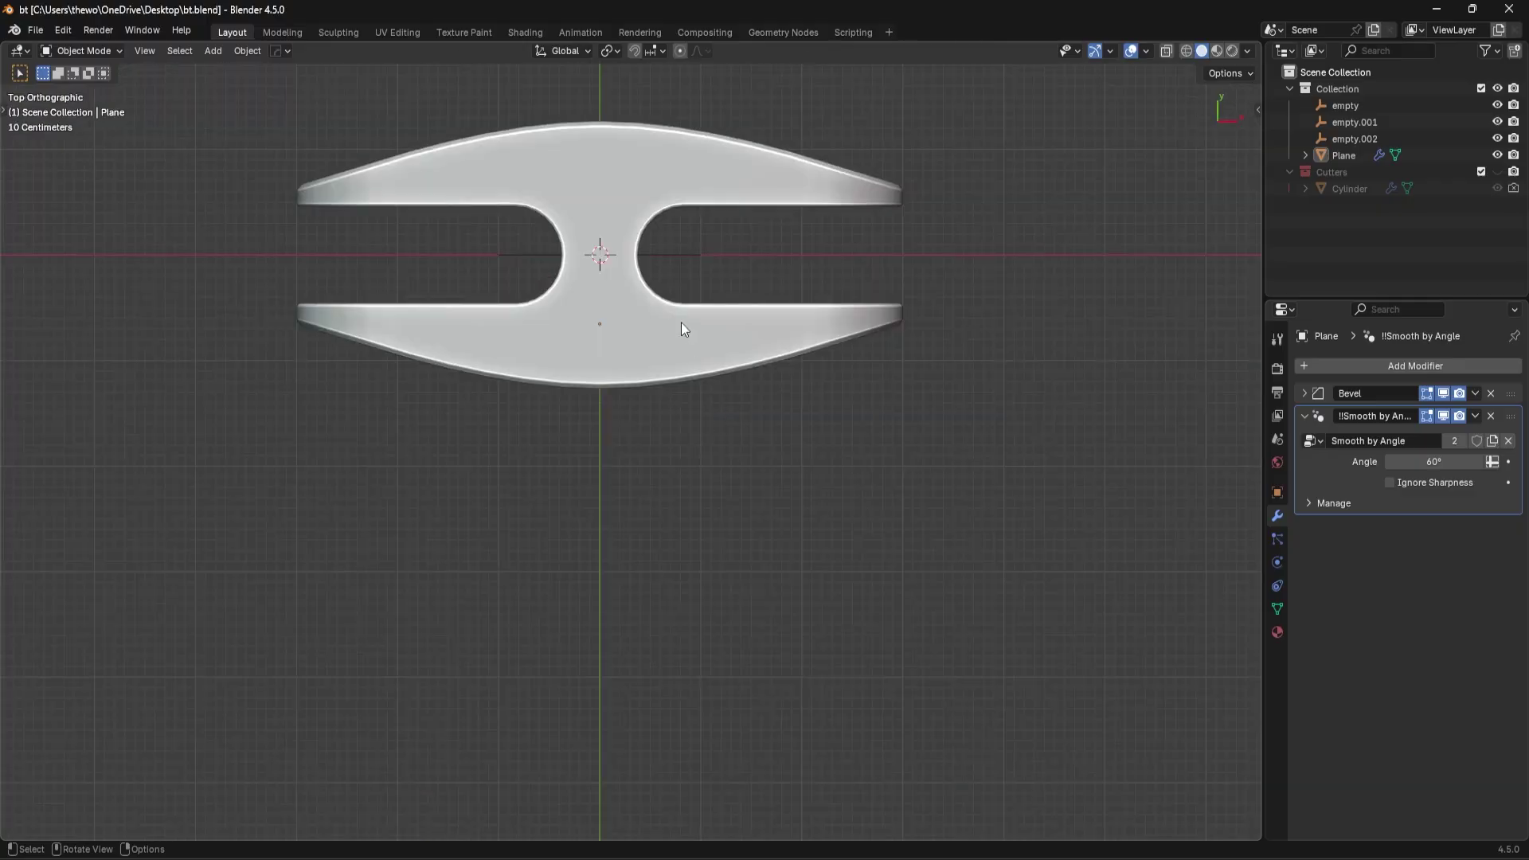
{"action": "key", "text": "shift+a"}
{"action": "mouse_move", "coordinate": [740, 317]}
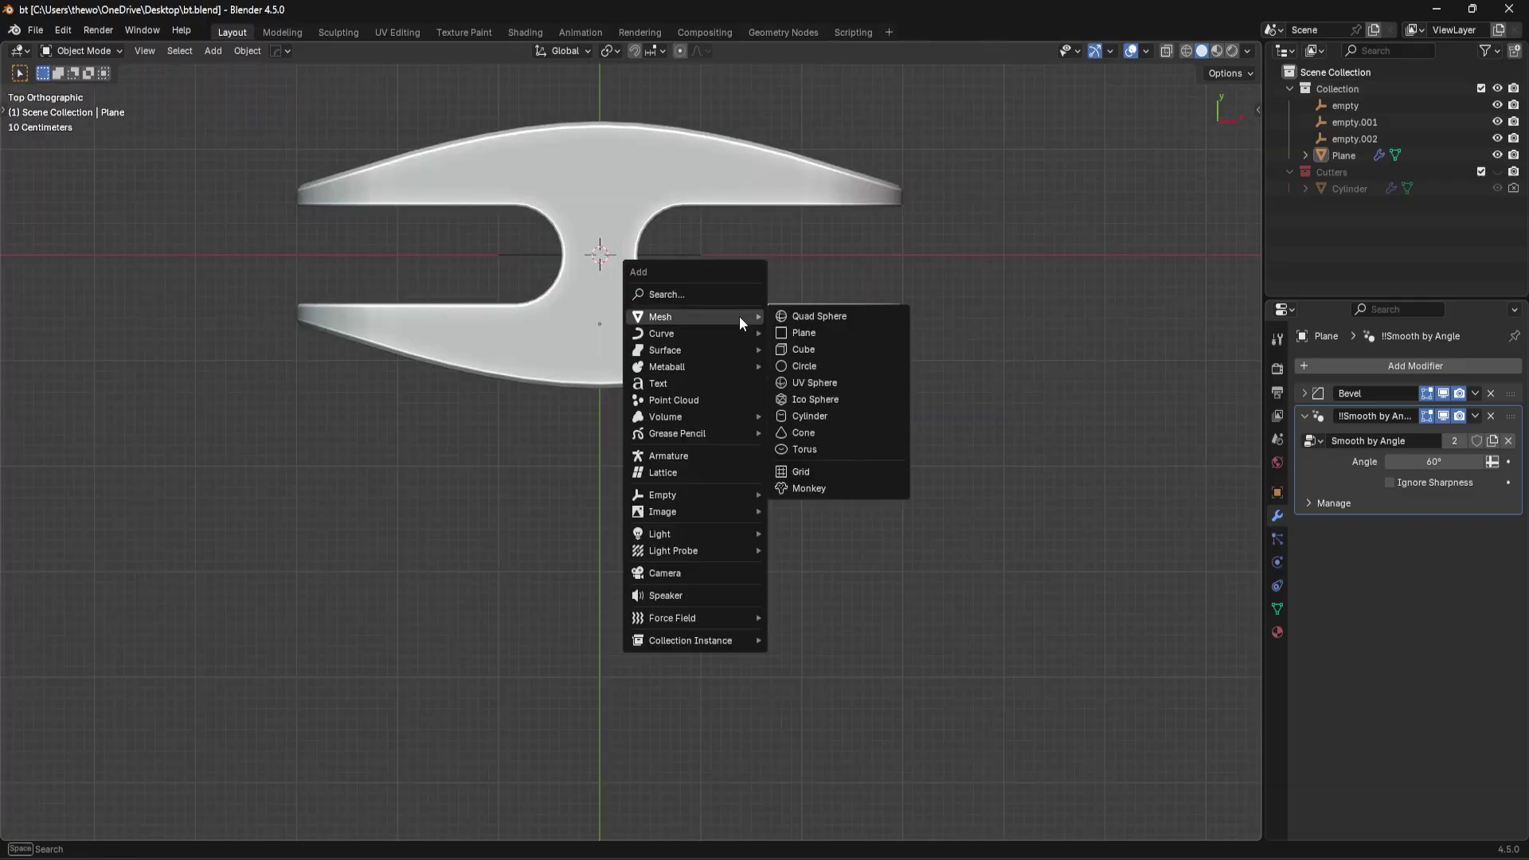
{"action": "left_click", "coordinate": [838, 351]}
{"action": "key", "text": "s"}
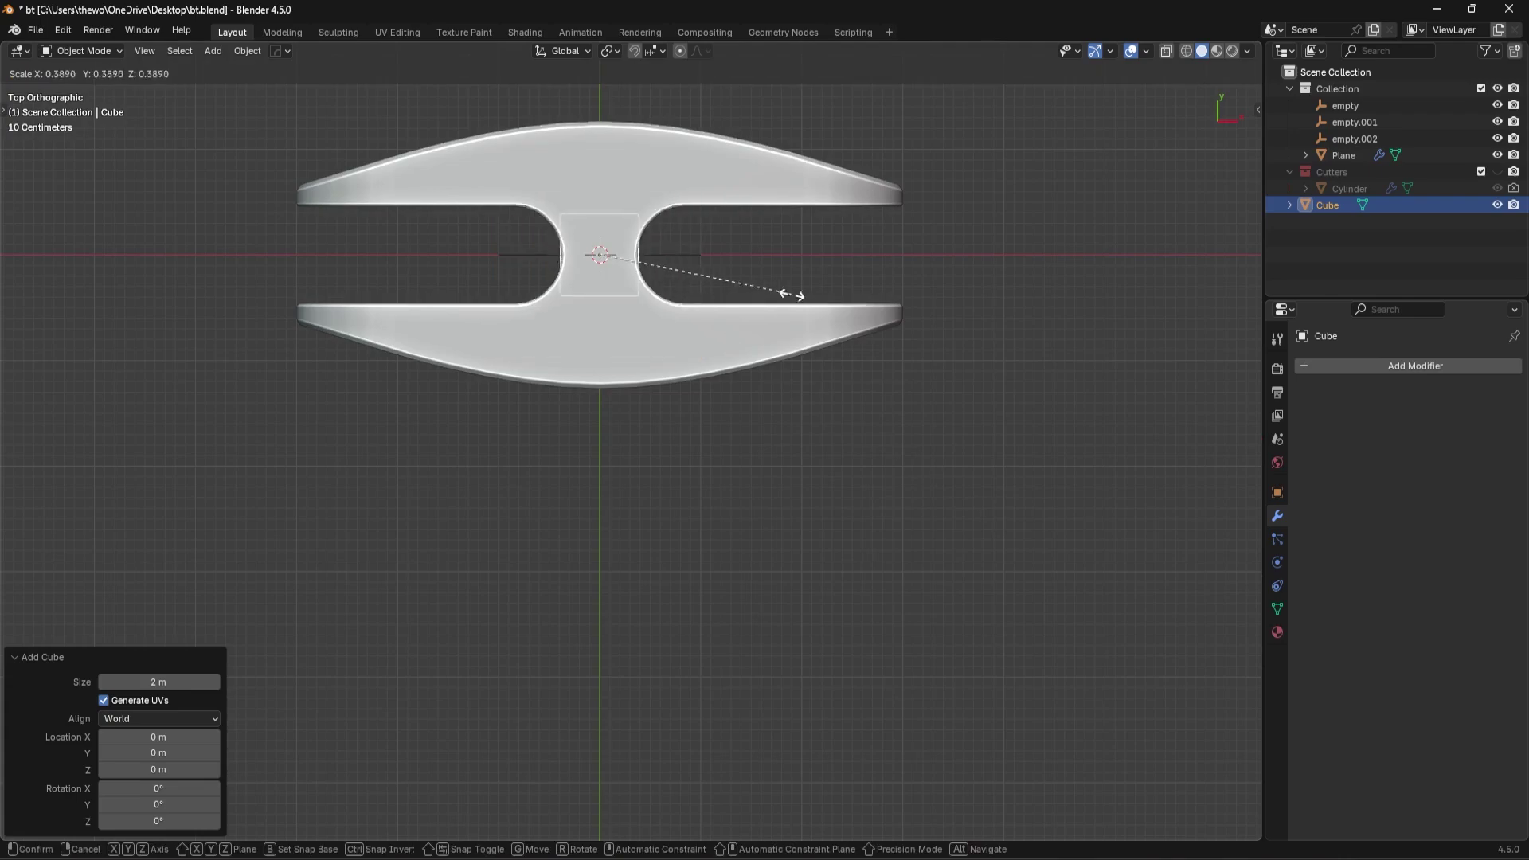
{"action": "left_click", "coordinate": [727, 280]}
{"action": "key", "text": "r"}
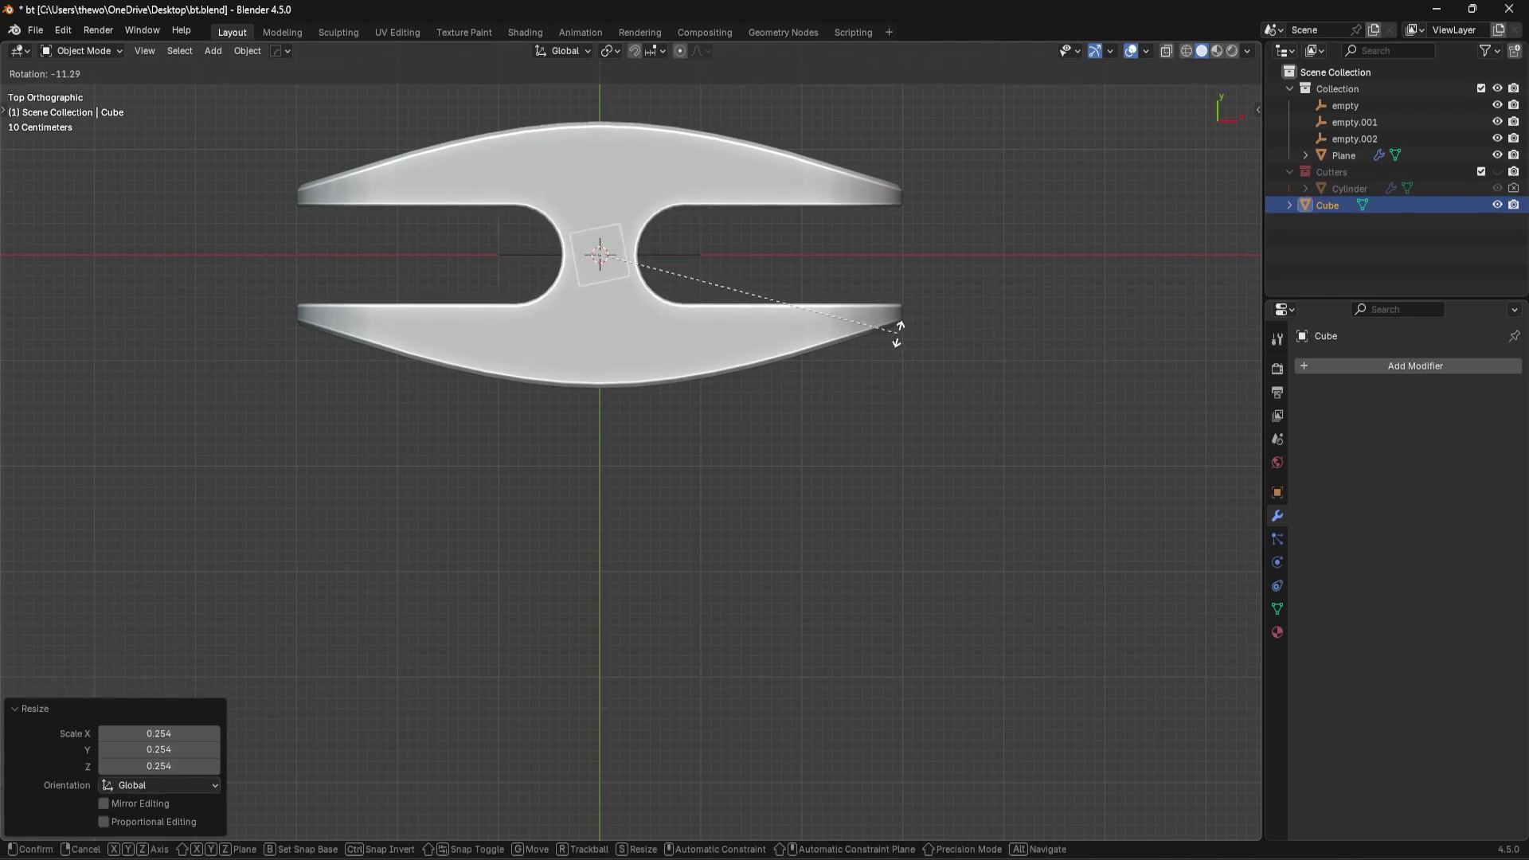
{"action": "left_click", "coordinate": [898, 350]}
Step: Move the cube about 1.37 m in X and -1.22 m in Y and angle it to follow the body's curved outer edge
{"action": "key", "text": "g"}
{"action": "left_click", "coordinate": [1035, 480]}
{"action": "key", "text": "r"}
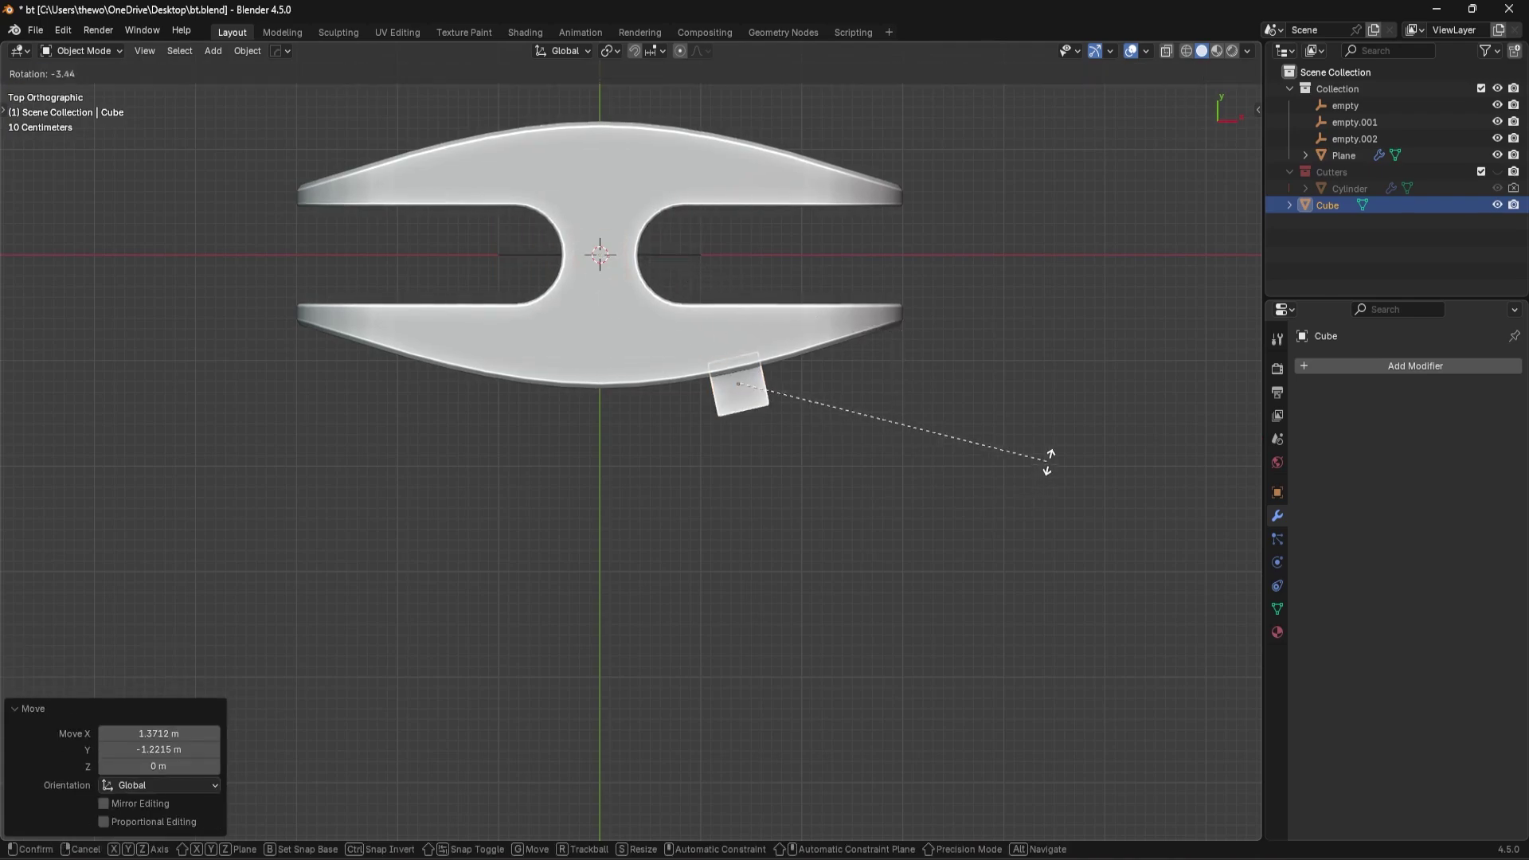
{"action": "left_click", "coordinate": [1051, 460]}
{"action": "key", "text": "g"}
{"action": "left_click", "coordinate": [1055, 478]}
Step: Resize the cube and raise it about 1.11 m along Z onto the body's upper rim
{"action": "middle_click_drag", "start_coordinate": [1028, 477], "coordinate": [980, 379]}
{"action": "key", "text": "s"}
{"action": "left_click", "coordinate": [1051, 486]}
{"action": "key", "text": "g"}
{"action": "key", "text": "z"}
{"action": "left_click", "coordinate": [1023, 383]}
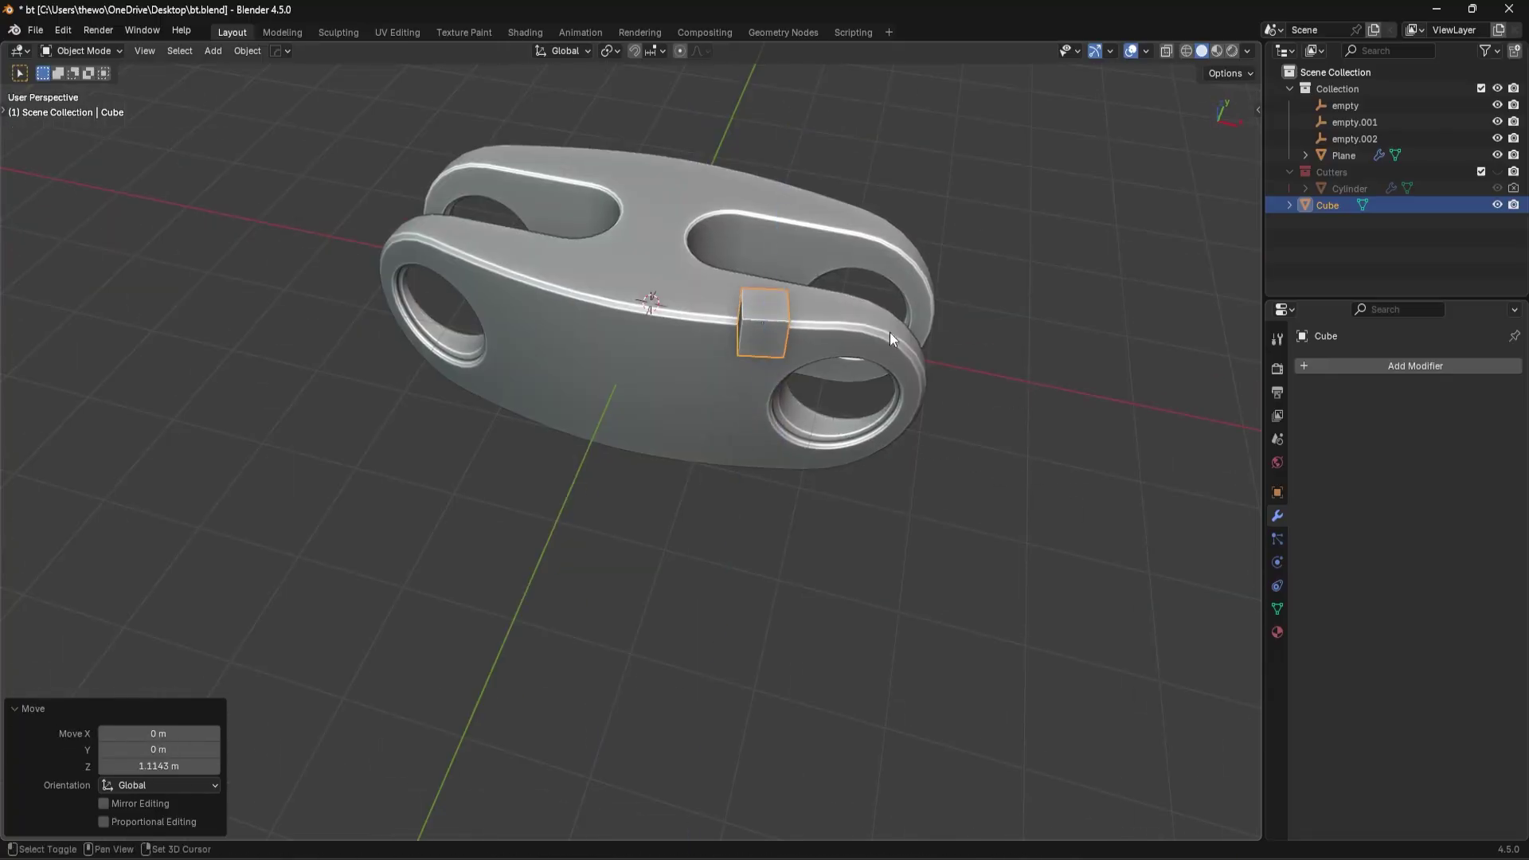
Step: Cut the cube from the body with a Hard Ops difference boolean and adjust the cutter's height and size for a clean rim notch
{"action": "left_click", "coordinate": [872, 319], "text": "shift"}
{"action": "key", "text": "ctrl+KP_Subtract"}
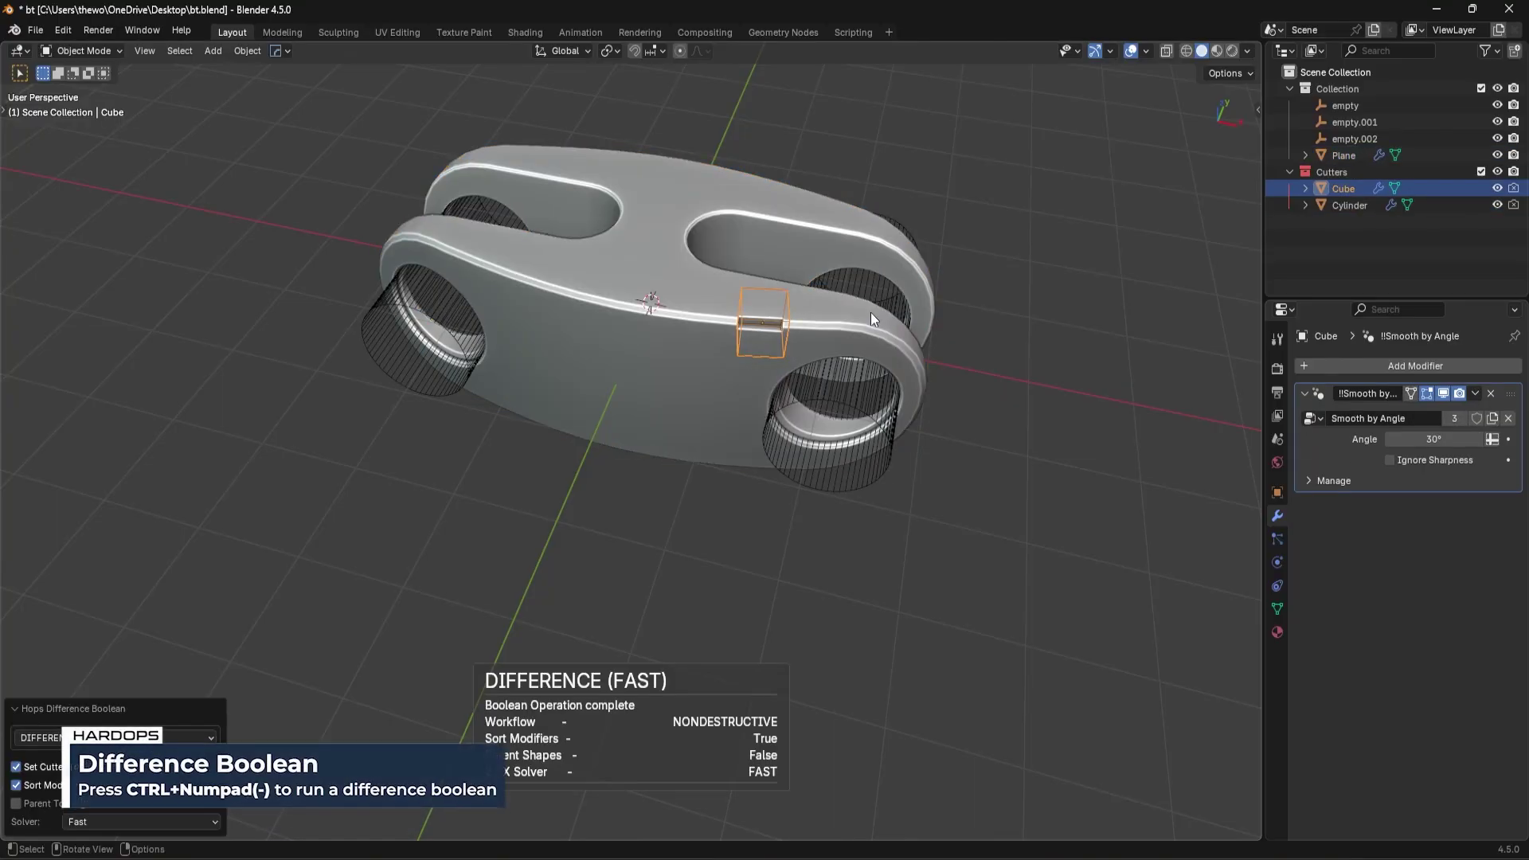
{"action": "scroll", "coordinate": [810, 380], "scroll_direction": "up", "scroll_amount": 6}
{"action": "key", "text": "g"}
{"action": "key", "text": "z"}
{"action": "left_click", "coordinate": [948, 364]}
{"action": "key", "text": "s"}
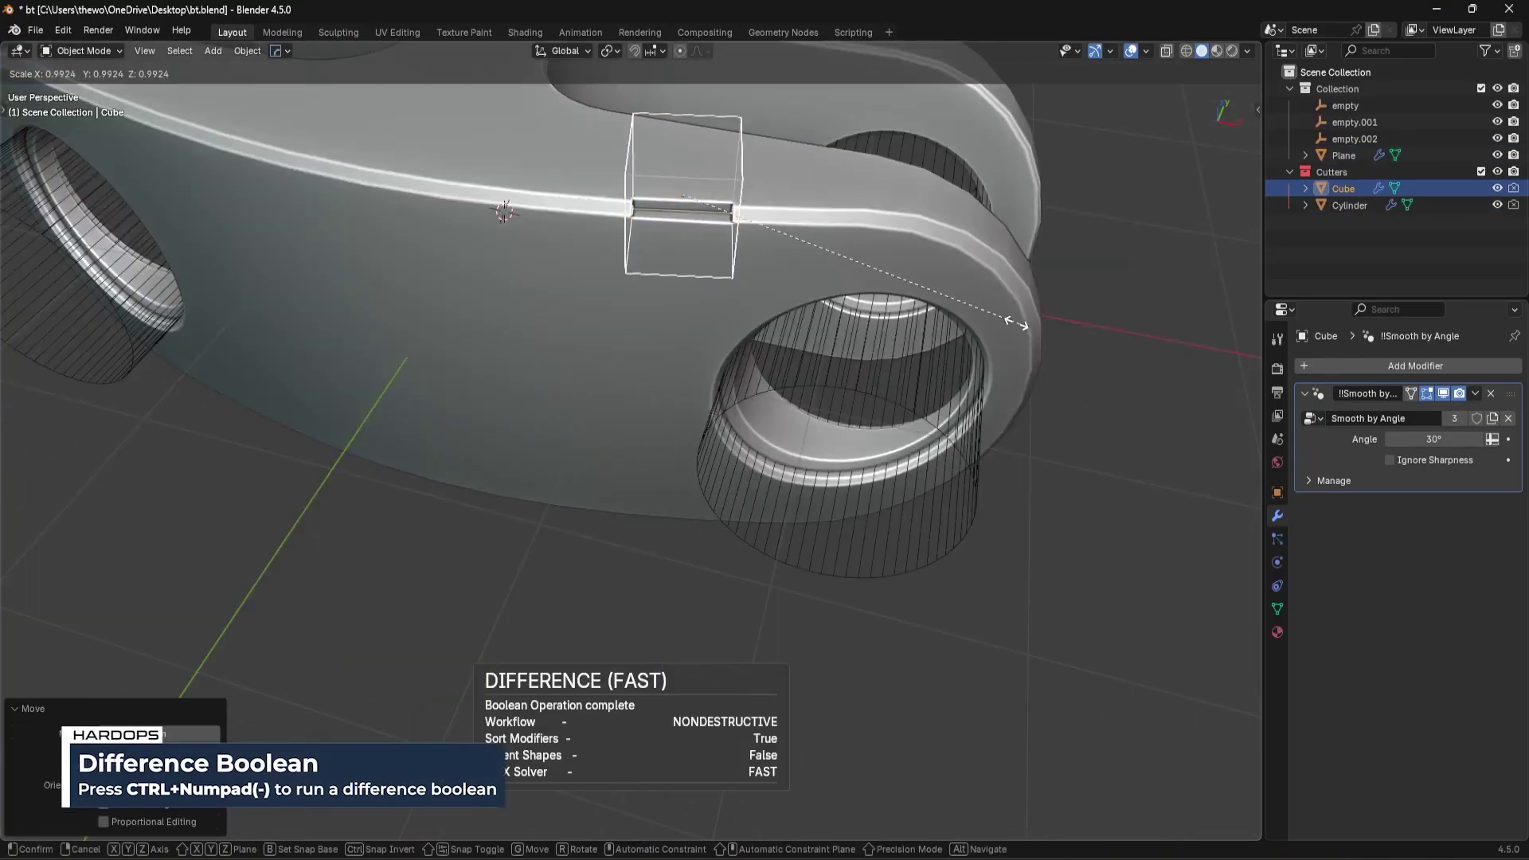
{"action": "left_click", "coordinate": [1020, 328]}
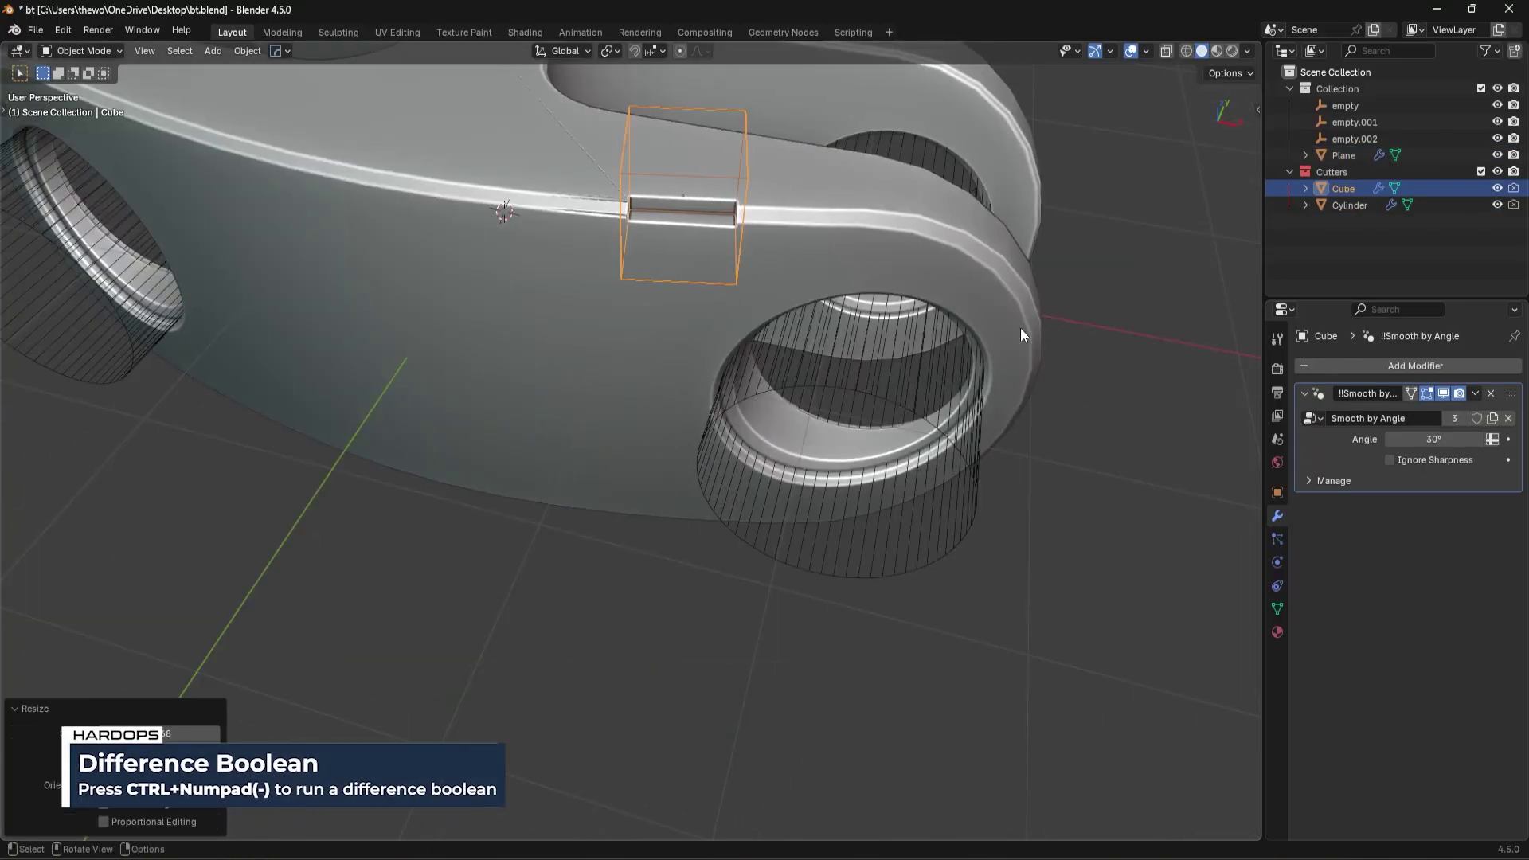
Step: Refine the cube cutter from the top: shrink it slightly, rotate it 1.78° and move it about -0.063 m in X and 0.033 m in Y
{"action": "key", "text": "KP_7"}
{"action": "key", "text": "s"}
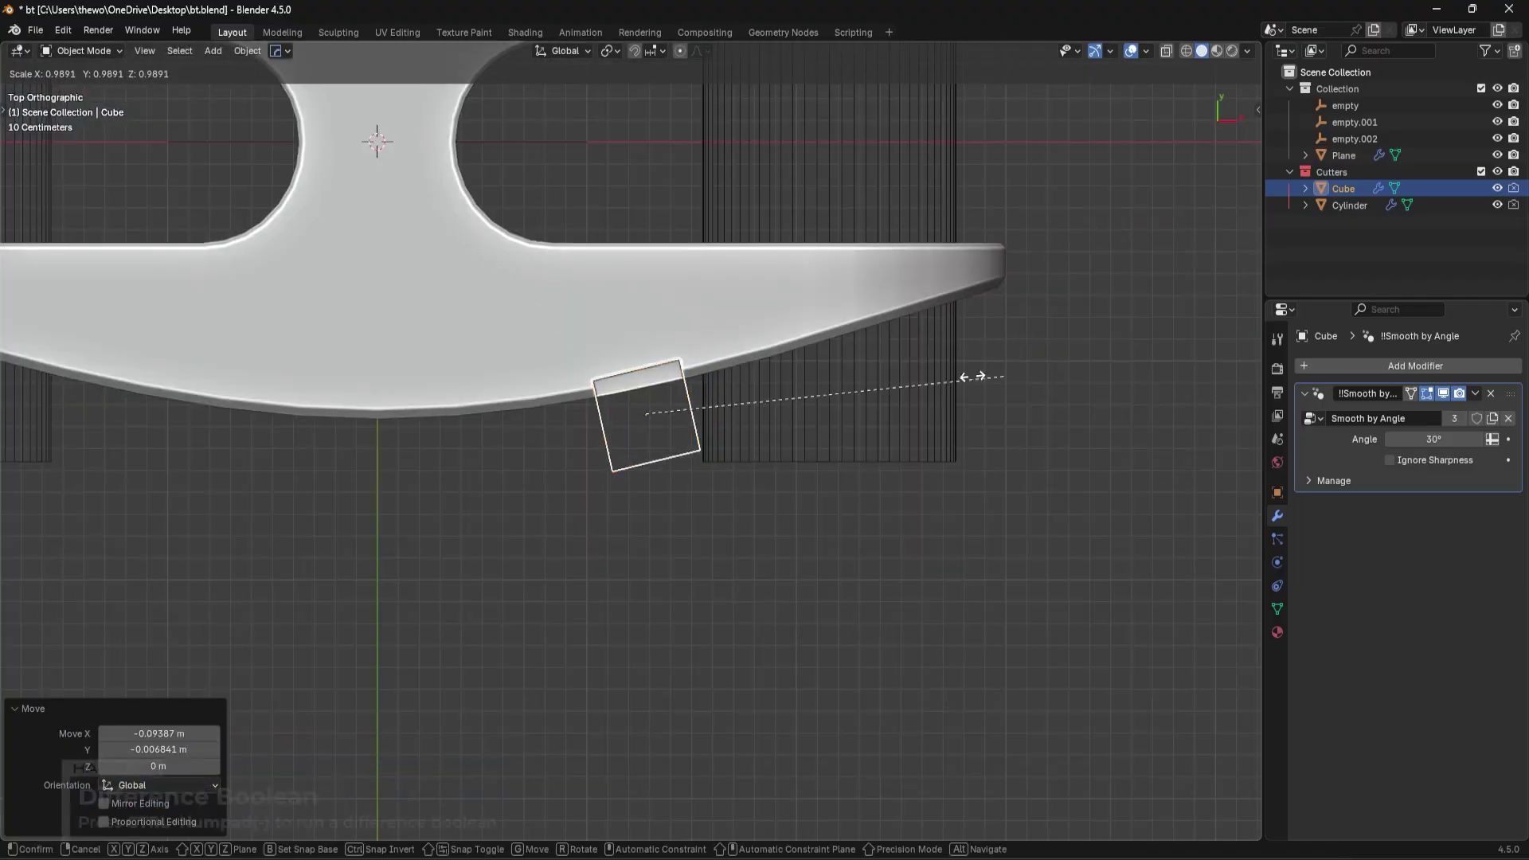
{"action": "left_click", "coordinate": [948, 379]}
{"action": "key", "text": "r"}
{"action": "left_click", "coordinate": [942, 374]}
{"action": "key", "text": "g"}
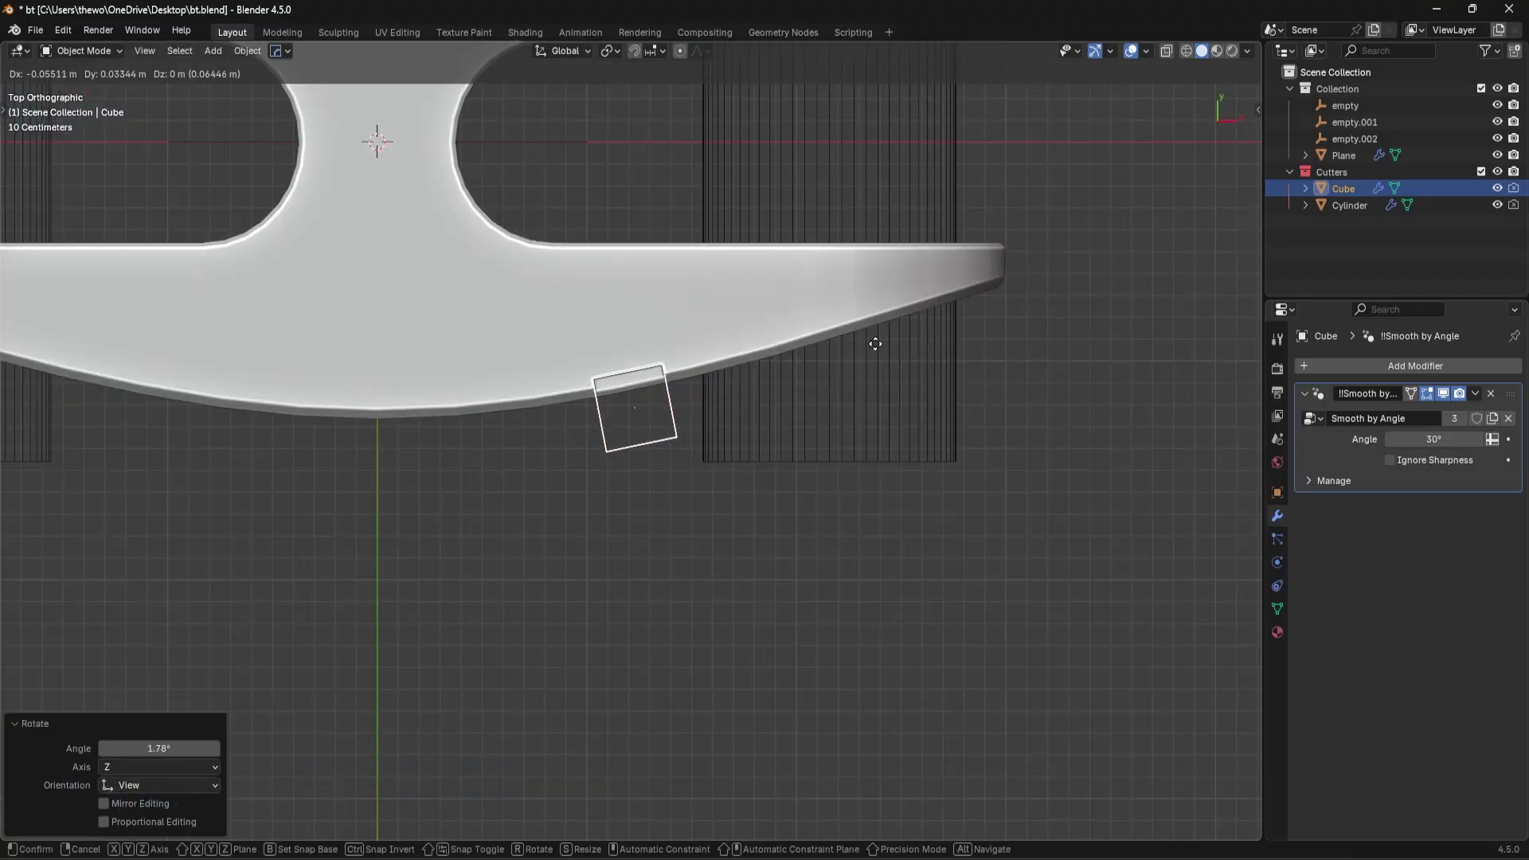
{"action": "left_click", "coordinate": [881, 380]}
Step: Mirror the cube cutter across the X and Y axes about the 3D cursor with the Hard Ops mirror
{"action": "middle_click_drag", "start_coordinate": [881, 379], "coordinate": [809, 340]}
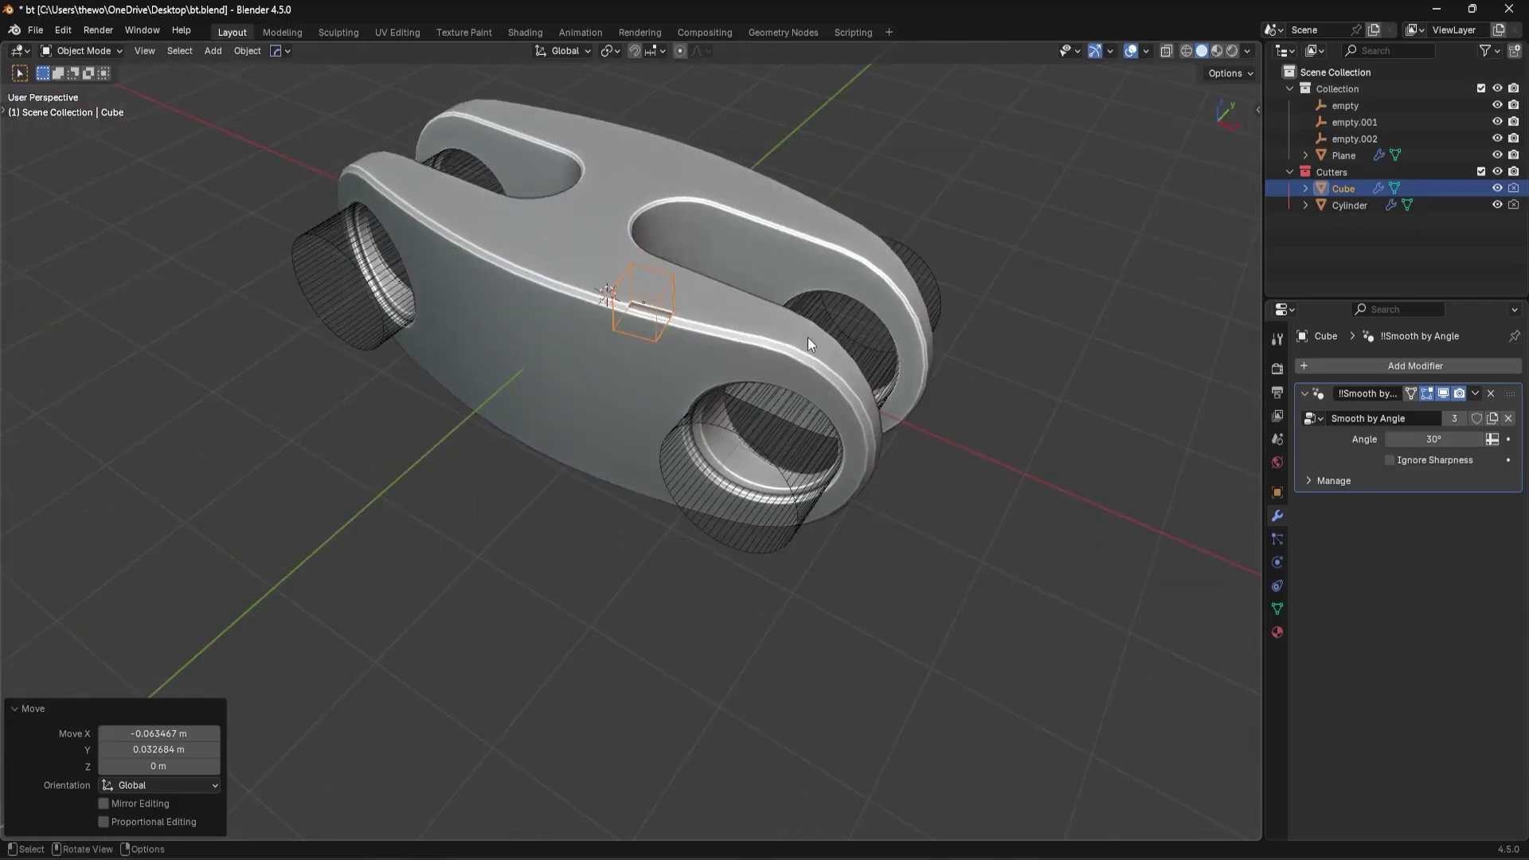
{"action": "key", "text": "alt+x"}
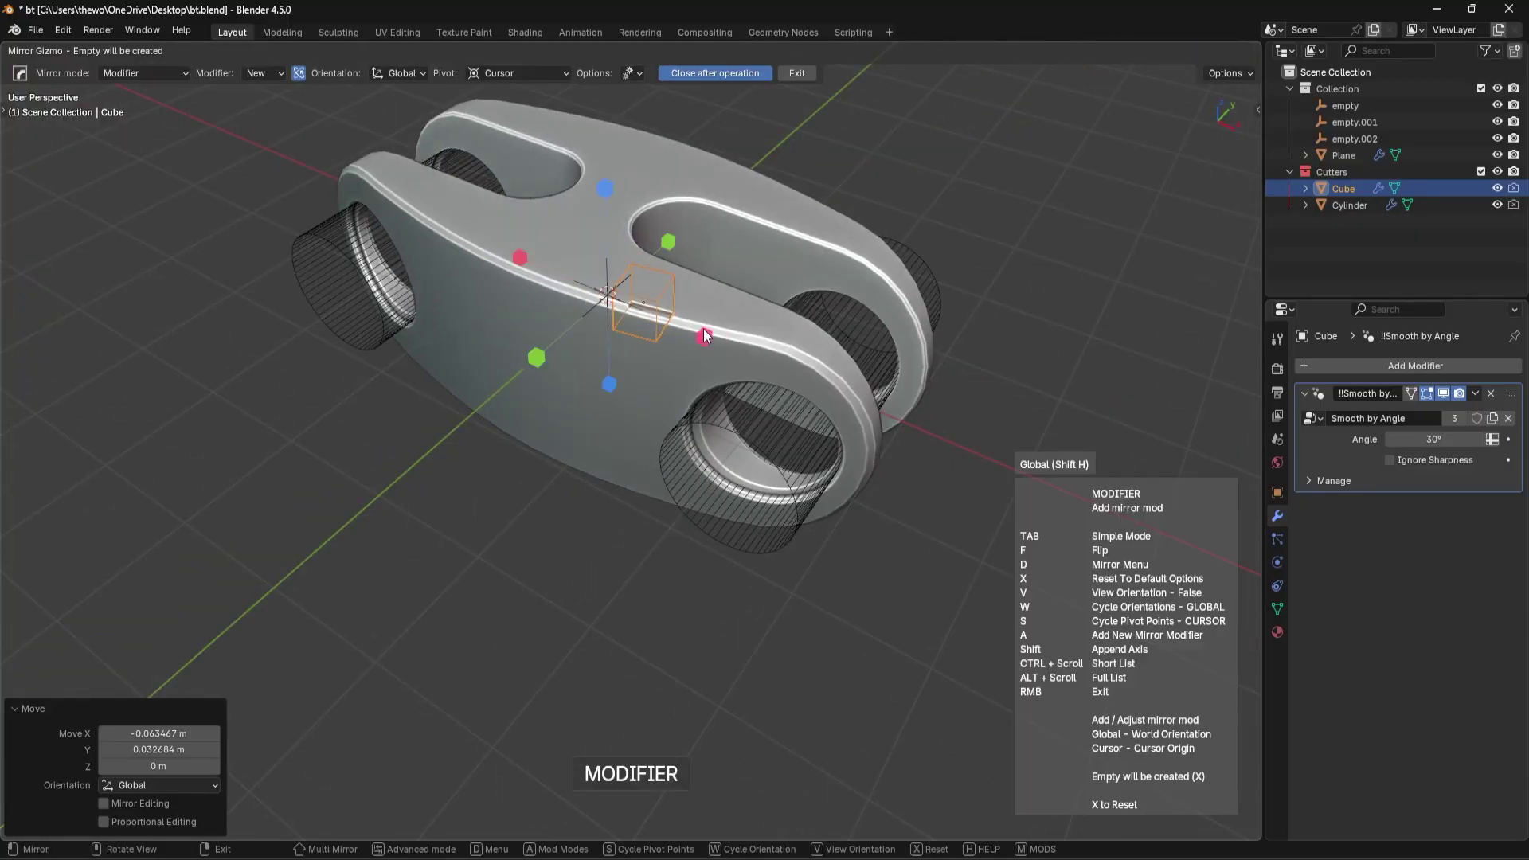
{"action": "middle_click_drag", "start_coordinate": [704, 336], "coordinate": [748, 352]}
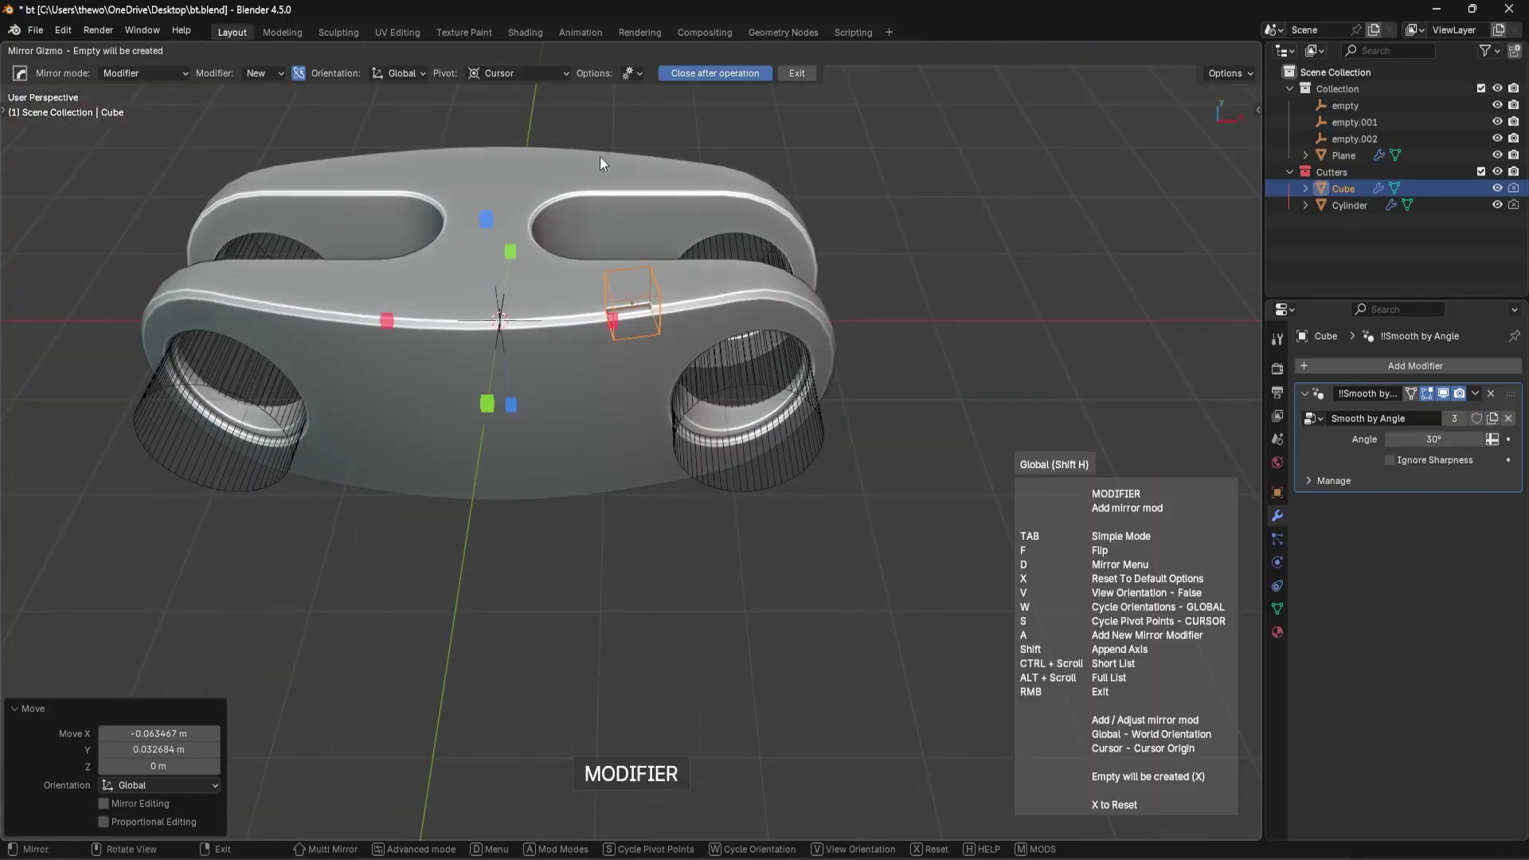
{"action": "left_click", "coordinate": [615, 319]}
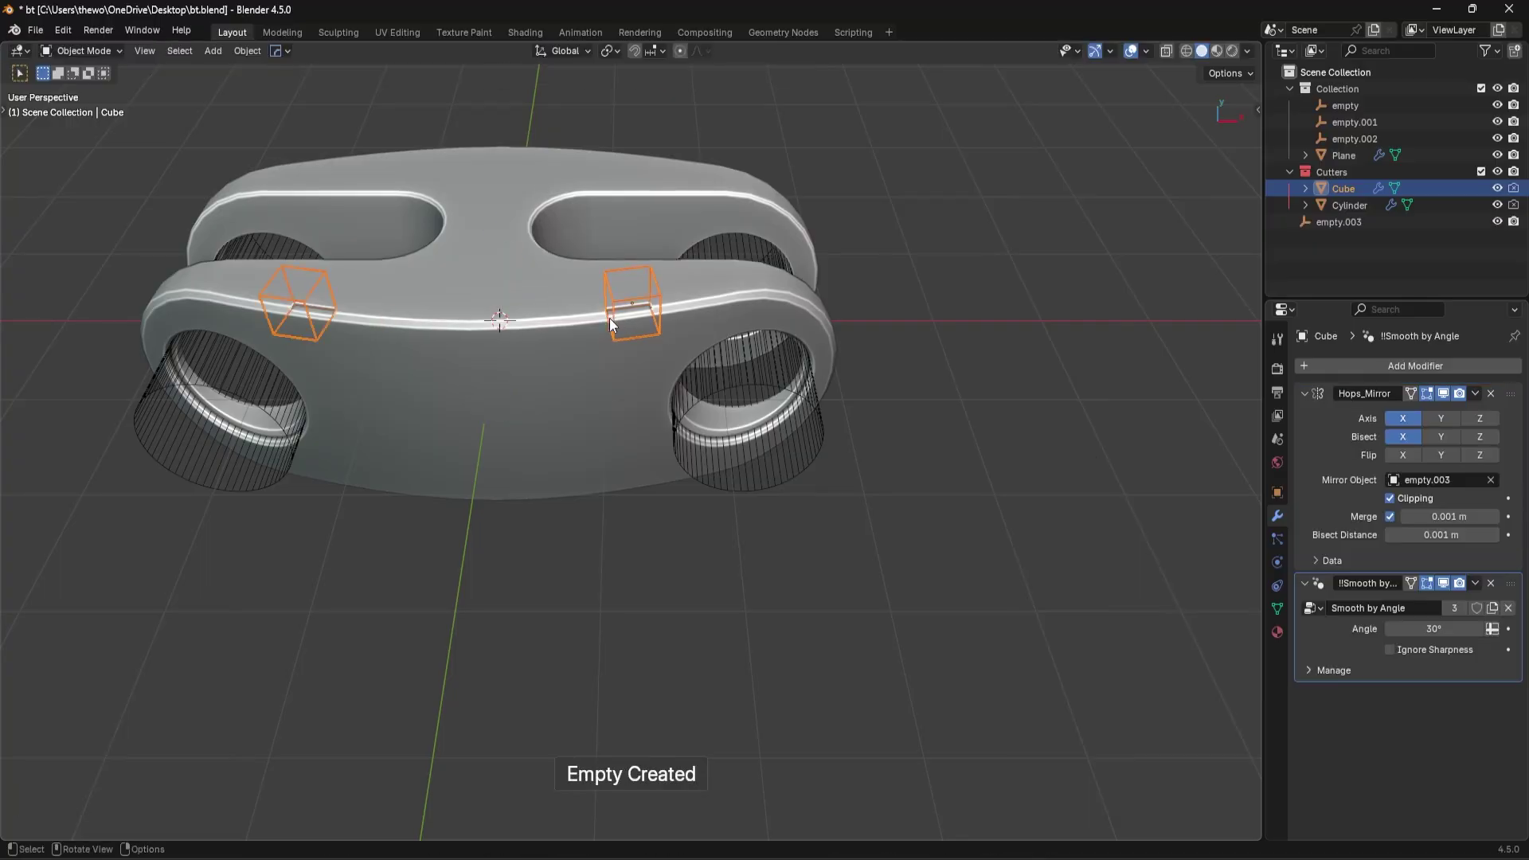
{"action": "middle_click_drag", "start_coordinate": [610, 318], "coordinate": [949, 347]}
{"action": "left_click", "coordinate": [481, 418]}
{"action": "scroll", "coordinate": [777, 402], "scroll_direction": "down", "scroll_amount": 3}
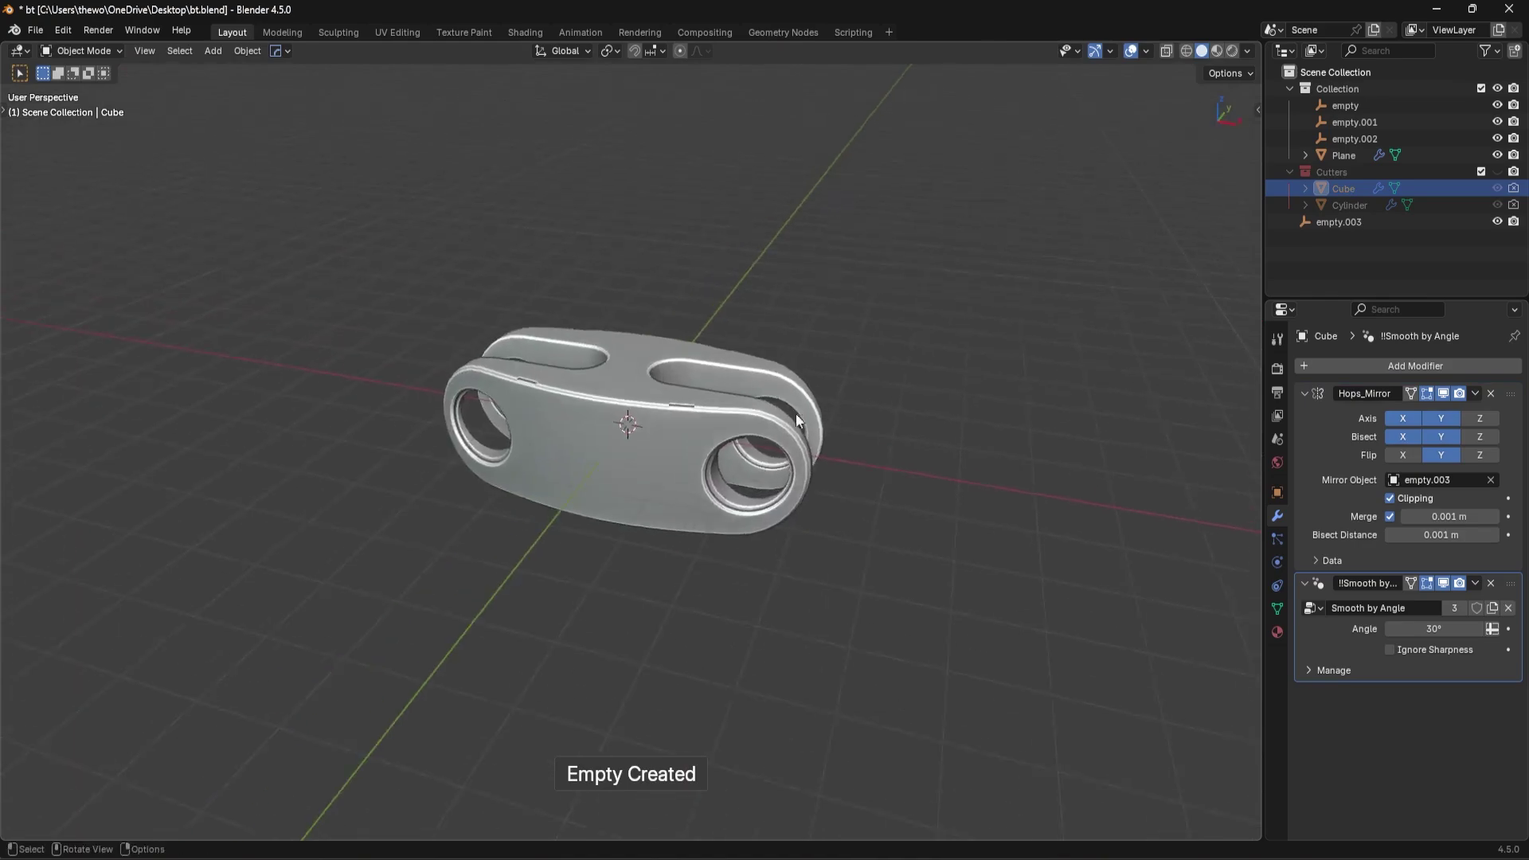
Step: Show the hidden cutters and mirror the cube cutter across the Z axis as well to notch the lower rims
{"action": "scroll", "coordinate": [787, 411], "scroll_direction": "up", "scroll_amount": 4}
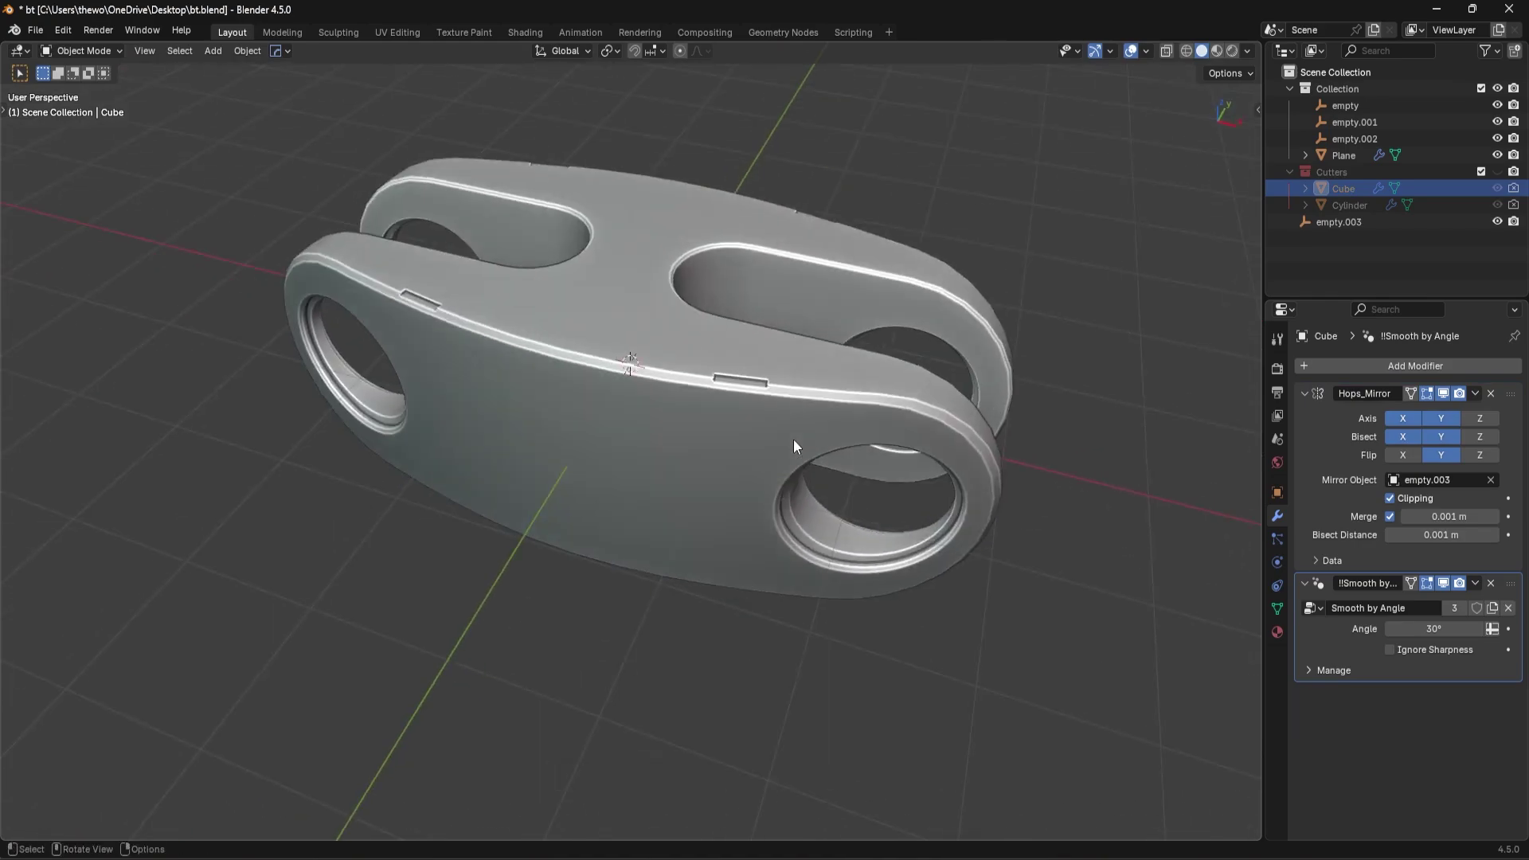
{"action": "key", "text": "shift+2"}
{"action": "scroll", "coordinate": [791, 441], "scroll_direction": "down", "scroll_amount": 3}
{"action": "key", "text": "alt+x"}
{"action": "left_click", "coordinate": [631, 297]}
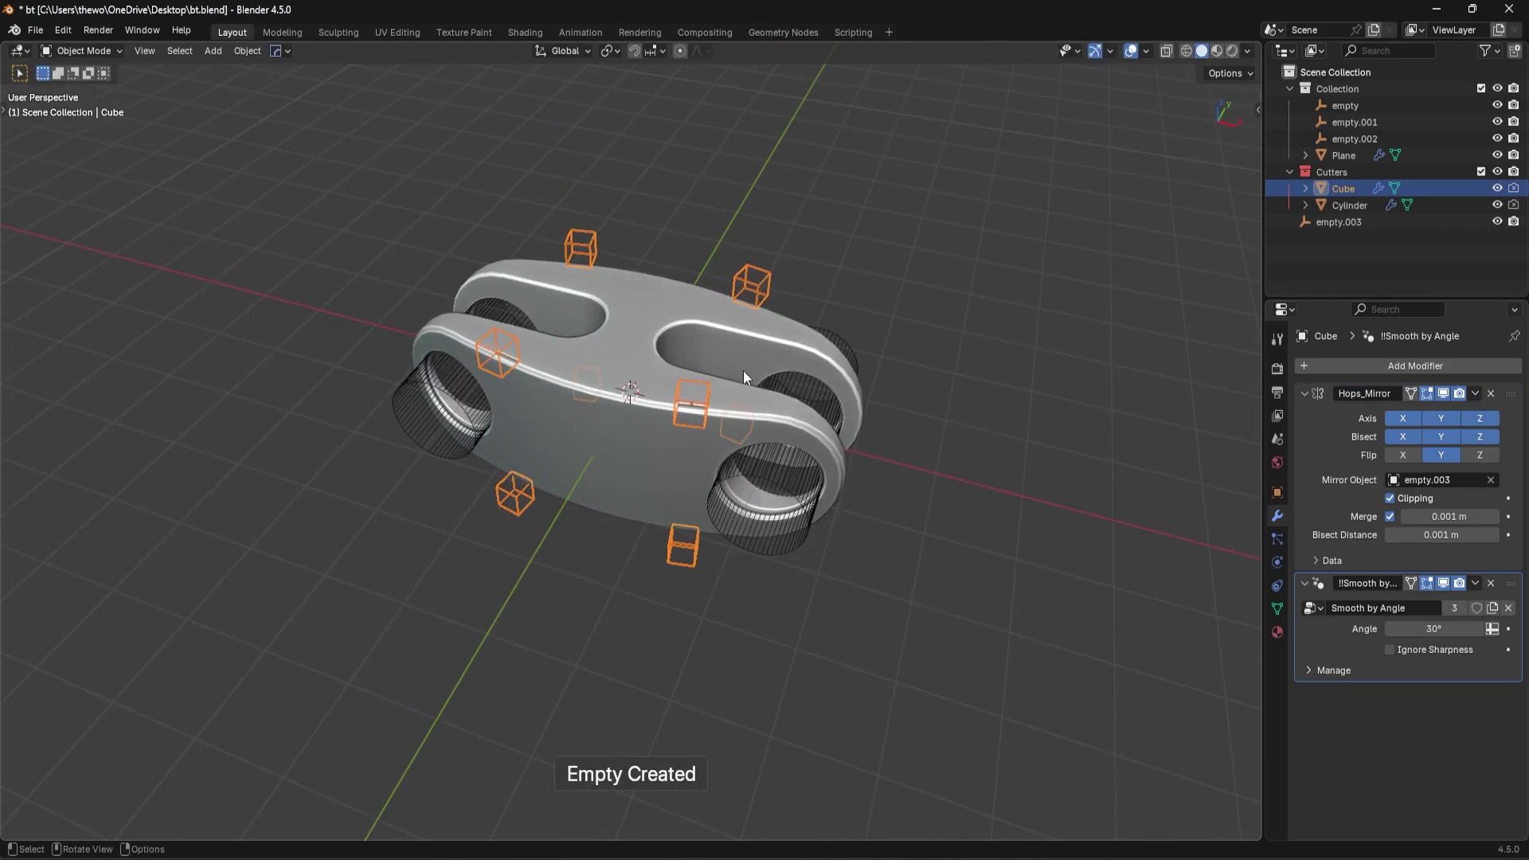
{"action": "middle_click_drag", "start_coordinate": [853, 477], "coordinate": [809, 489]}
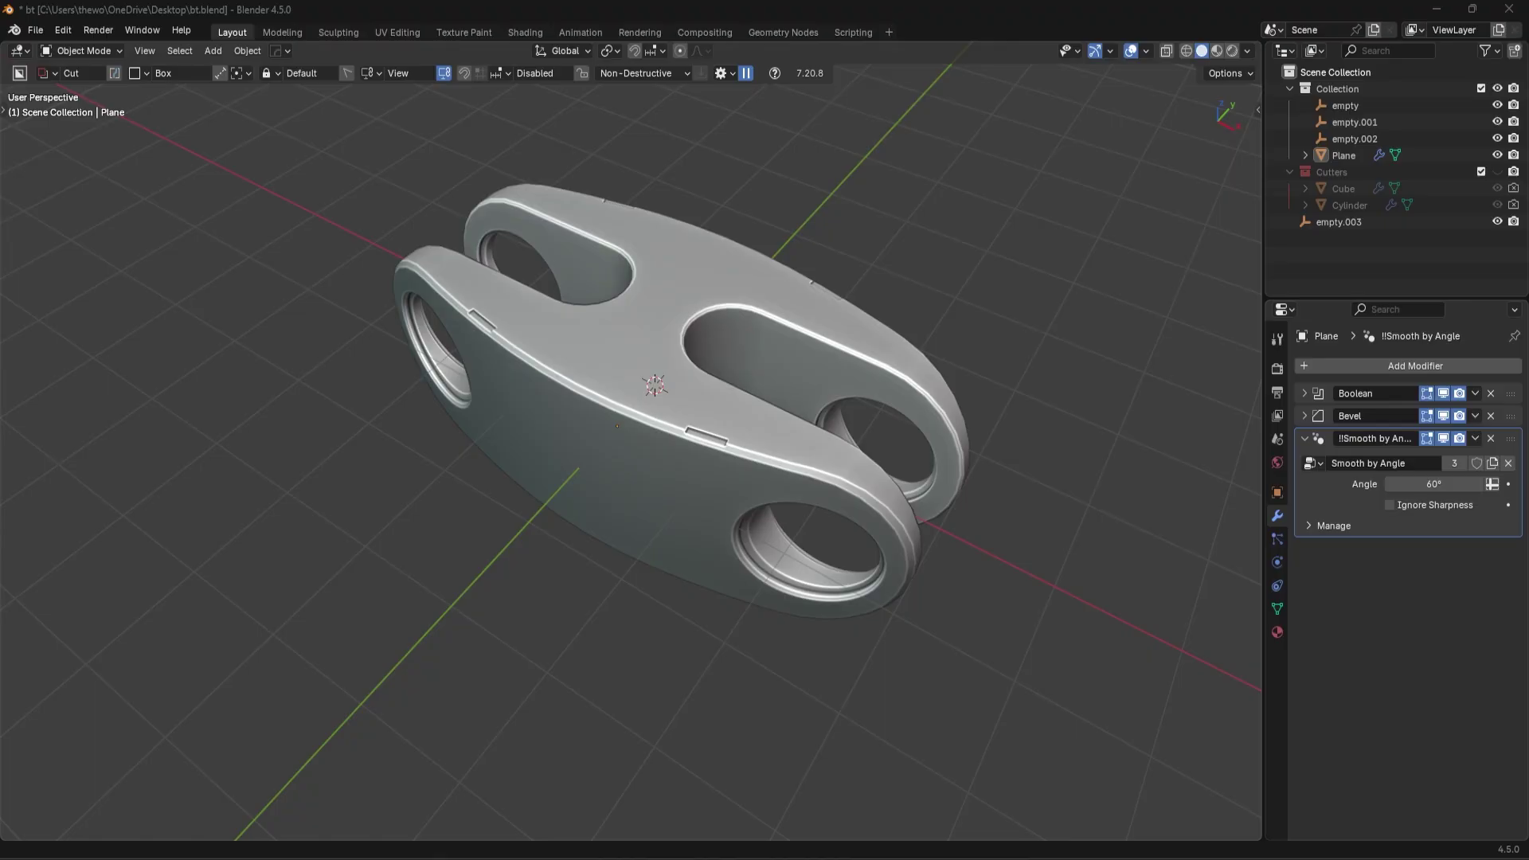
Step: Add a second cube at the body's centre, scale it to about 0.27 and stretch it along X by about 3.03
{"action": "middle_click_drag", "start_coordinate": [493, 417], "coordinate": [677, 371]}
{"action": "left_click", "coordinate": [677, 370]}
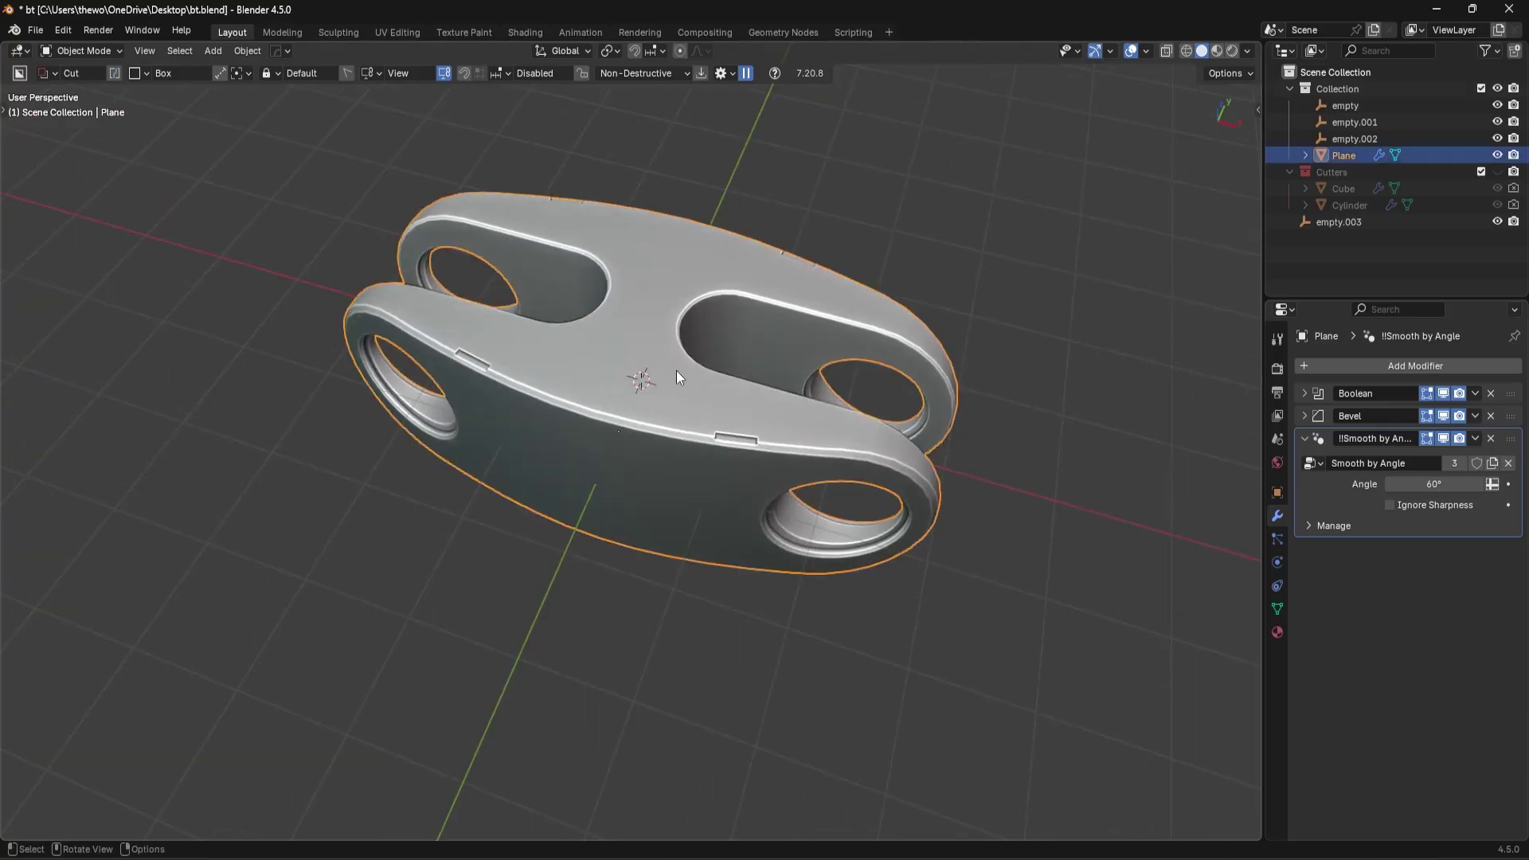
{"action": "key", "text": "KP_7"}
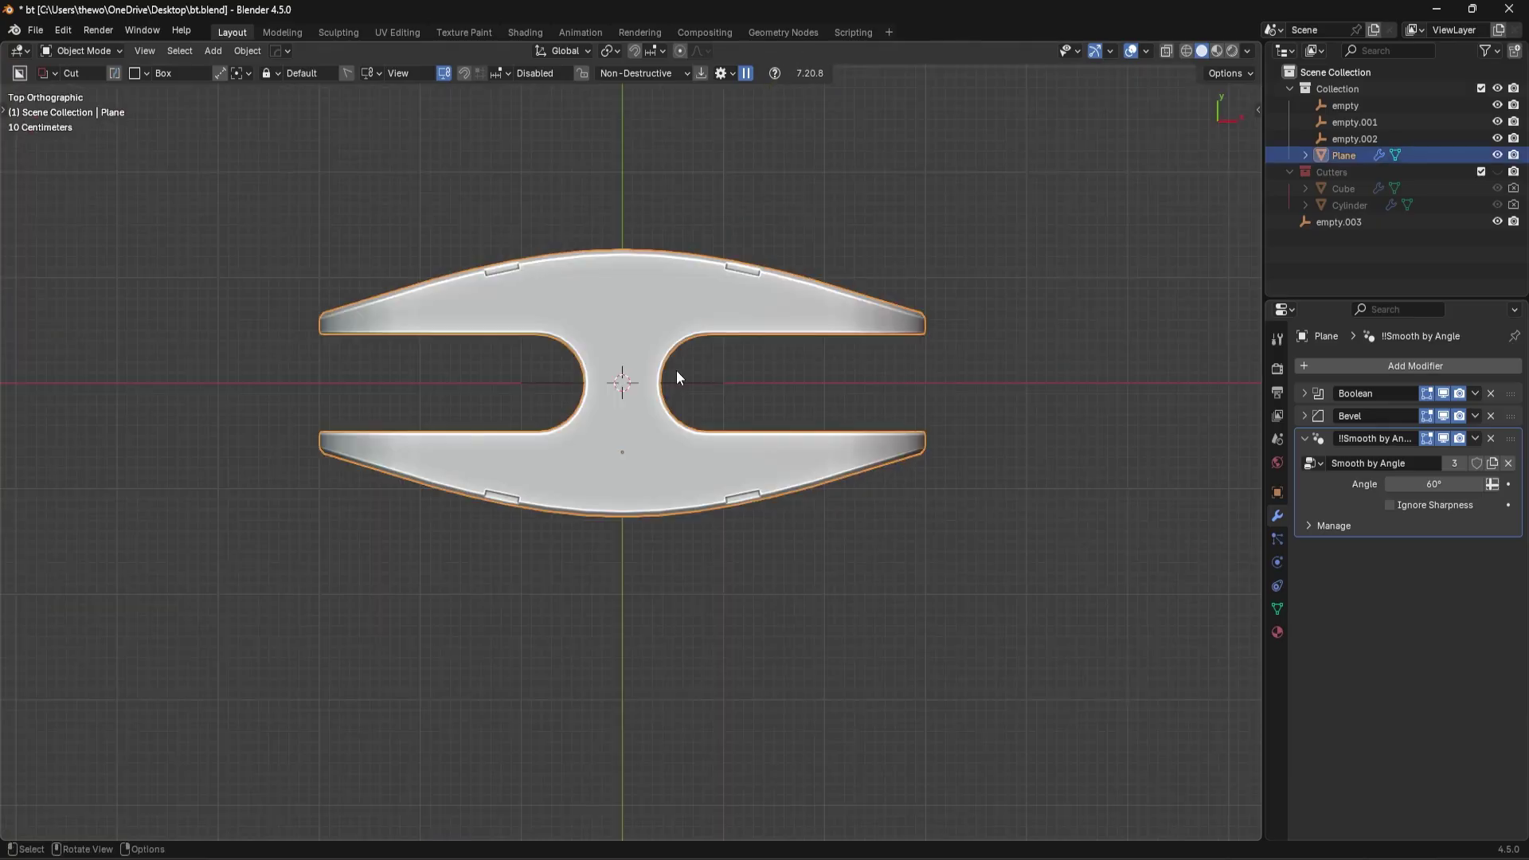
{"action": "scroll", "coordinate": [714, 327], "scroll_direction": "up", "scroll_amount": 2}
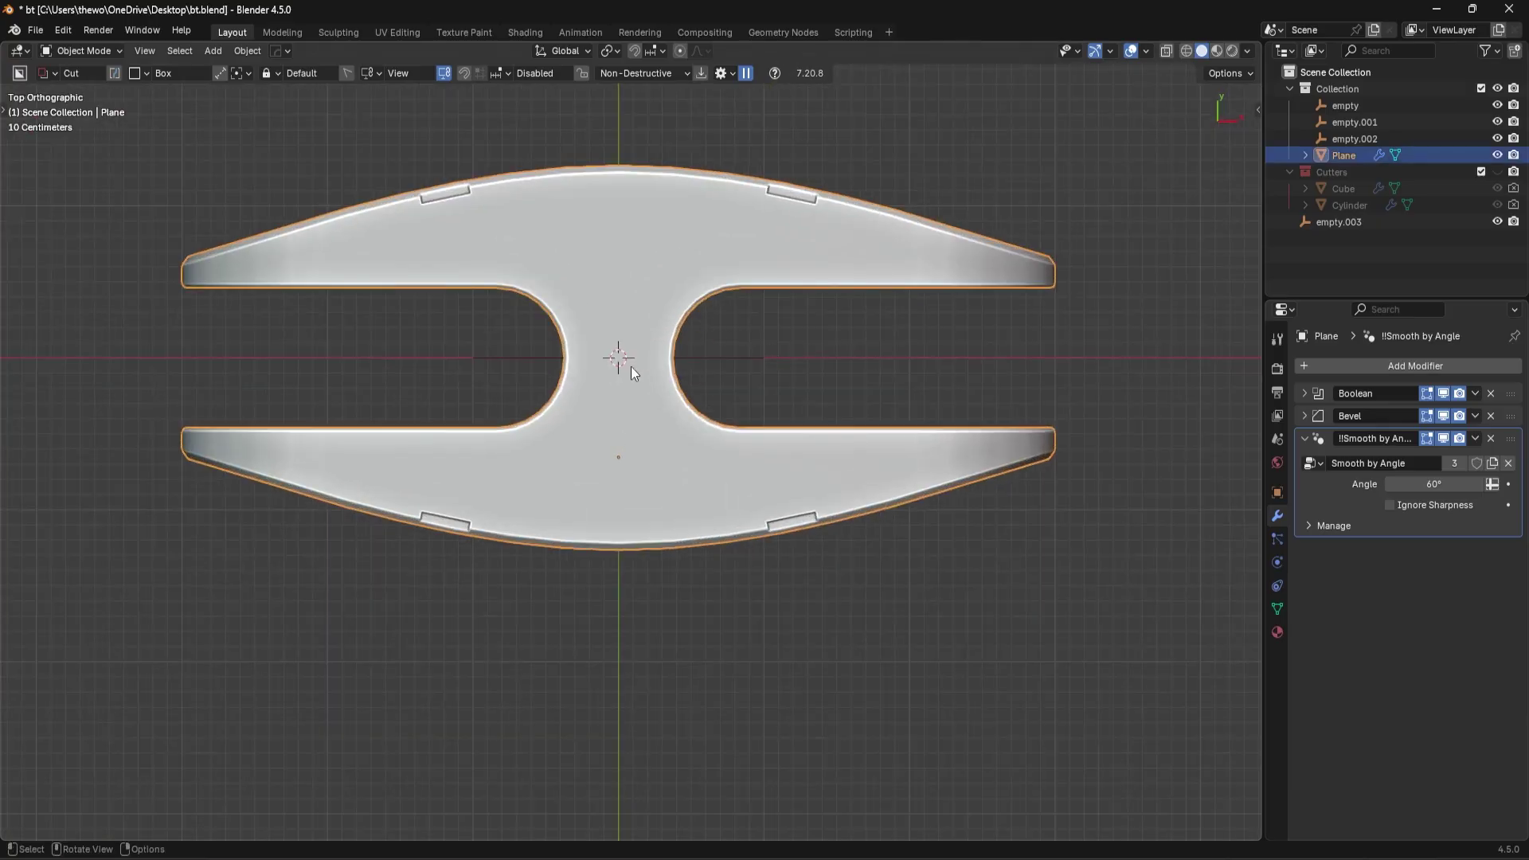
{"action": "key", "text": "shift+a"}
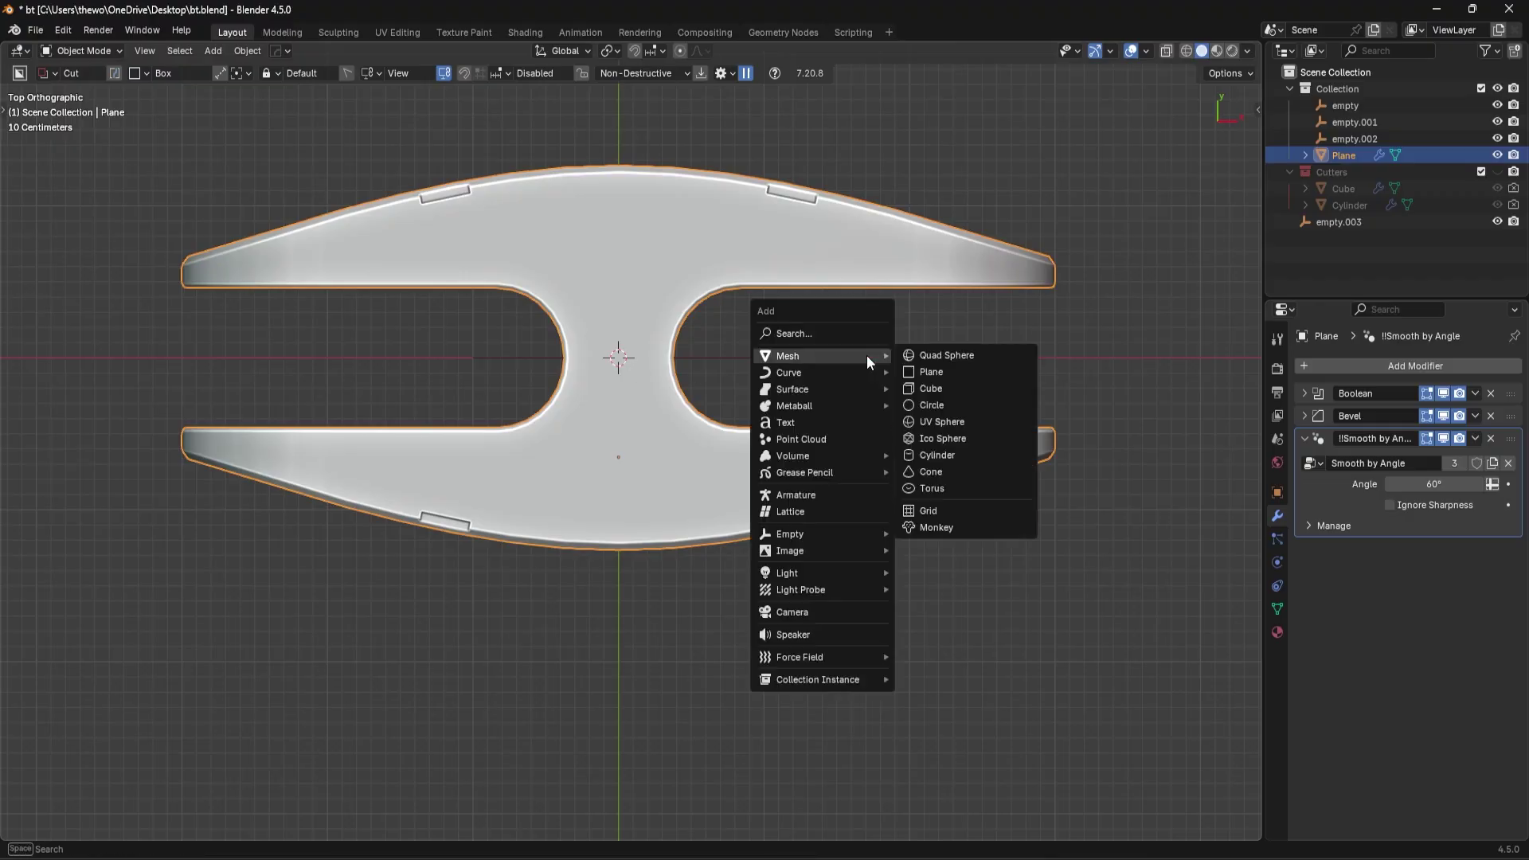
{"action": "left_click", "coordinate": [948, 396]}
{"action": "key", "text": "s"}
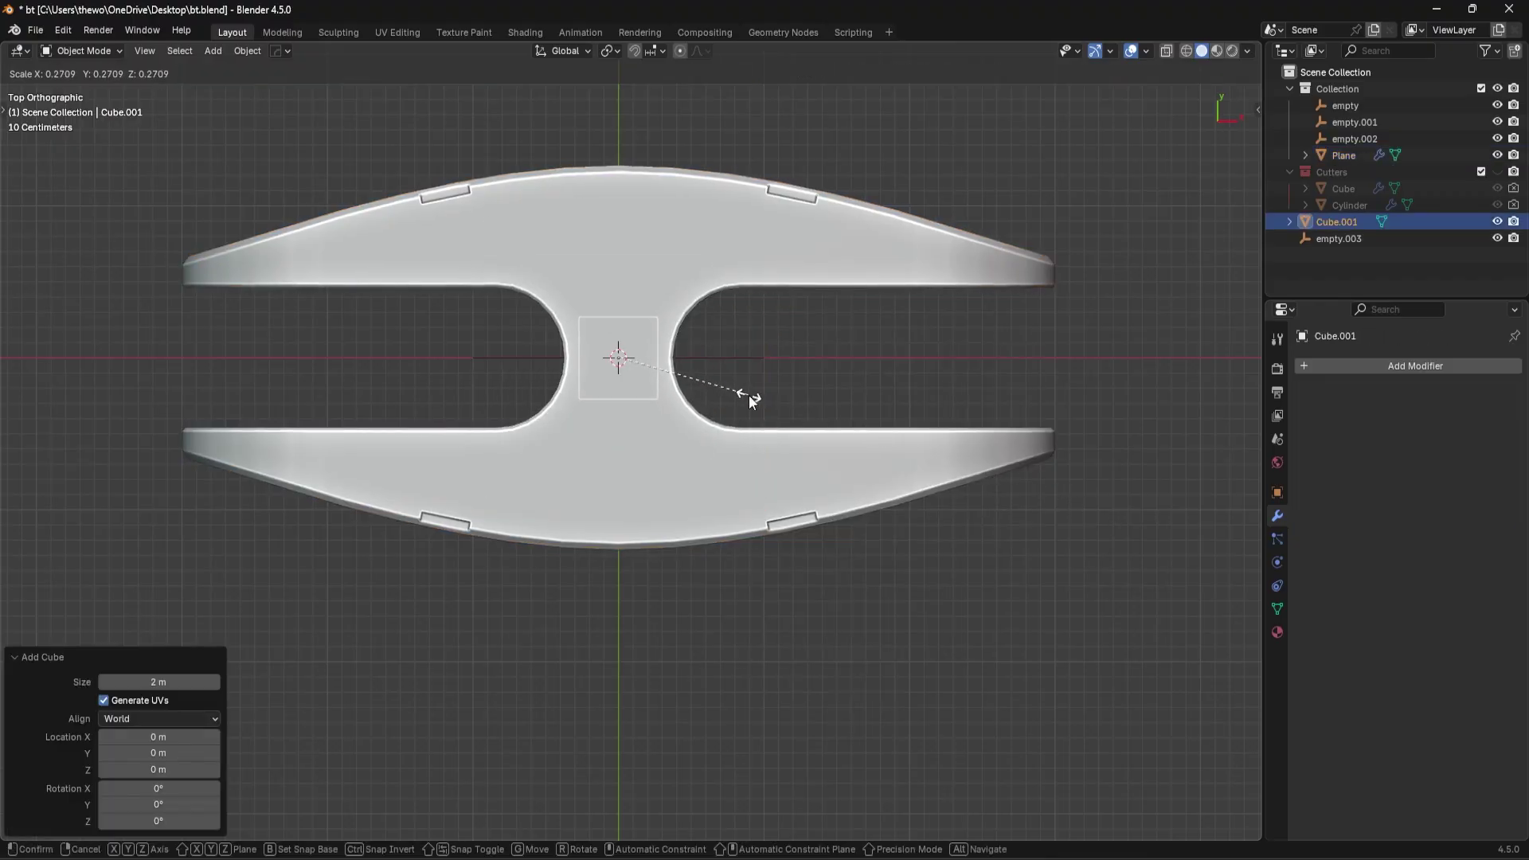
{"action": "left_click", "coordinate": [744, 399]}
{"action": "key", "text": "s"}
{"action": "key", "text": "x"}
{"action": "left_click", "coordinate": [1026, 391]}
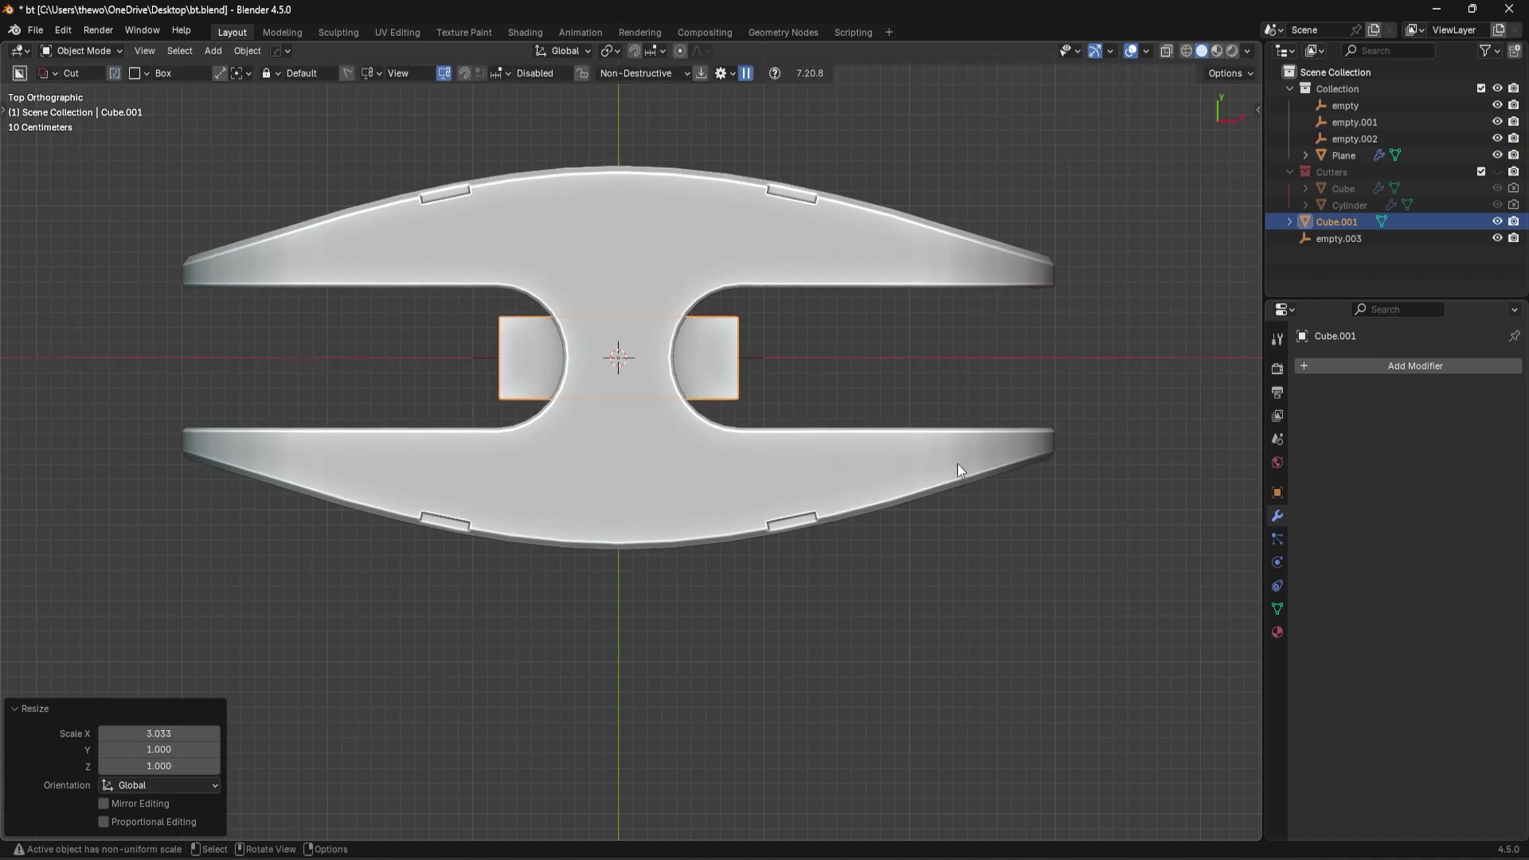
Step: Stretch the central cube along Z by about 6.455 so it passes through the full height of the body
{"action": "middle_click_drag", "start_coordinate": [958, 463], "coordinate": [830, 346]}
{"action": "scroll", "coordinate": [830, 346], "scroll_direction": "down", "scroll_amount": 4}
{"action": "key", "text": "s"}
{"action": "key", "text": "z"}
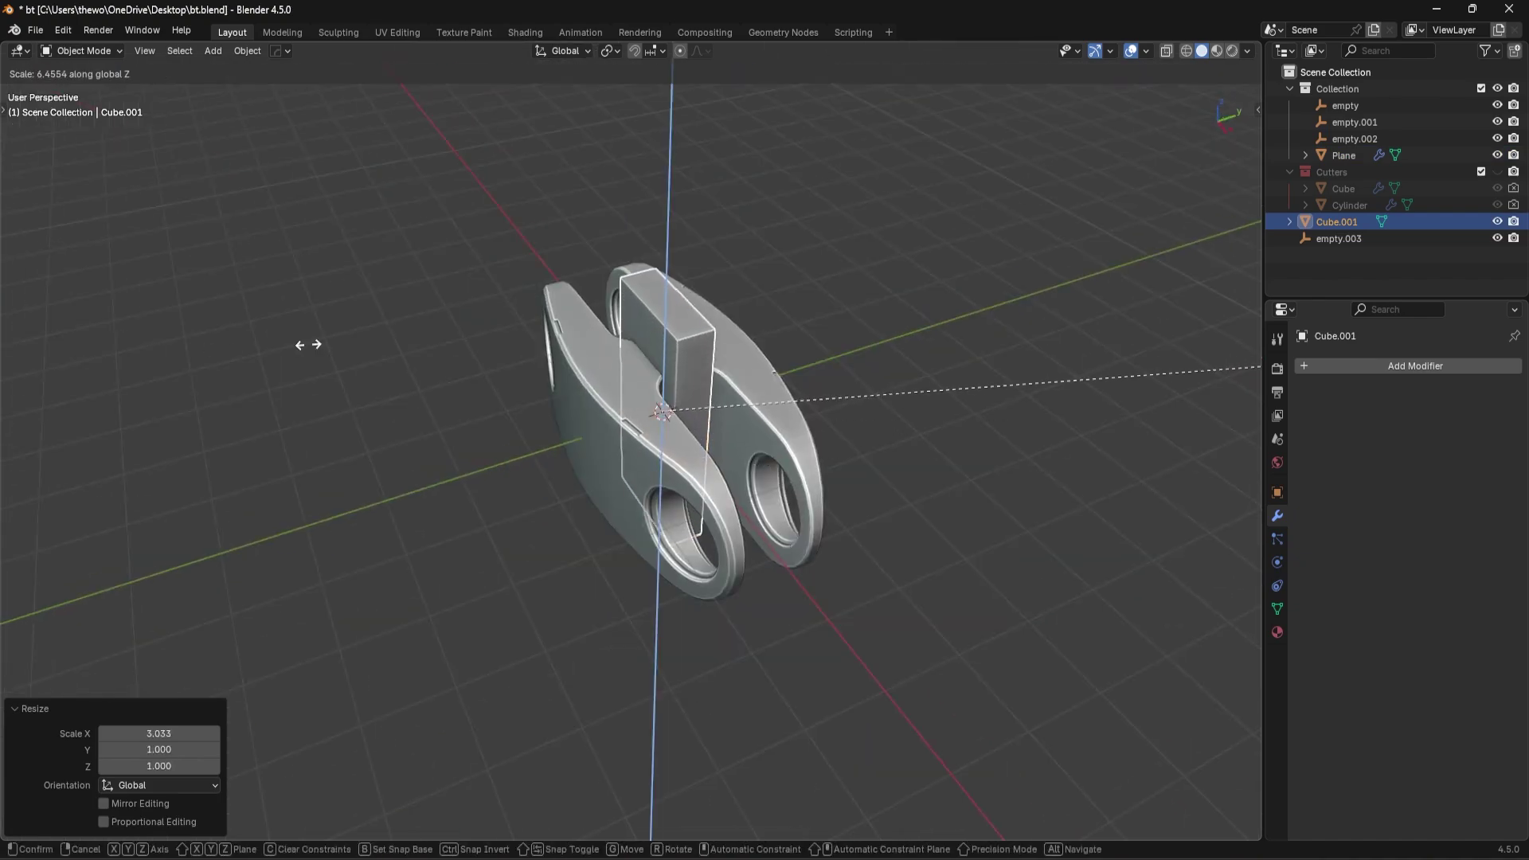
{"action": "left_click", "coordinate": [308, 342]}
{"action": "middle_click_drag", "start_coordinate": [308, 342], "coordinate": [513, 352]}
{"action": "scroll", "coordinate": [574, 356], "scroll_direction": "up", "scroll_amount": 4}
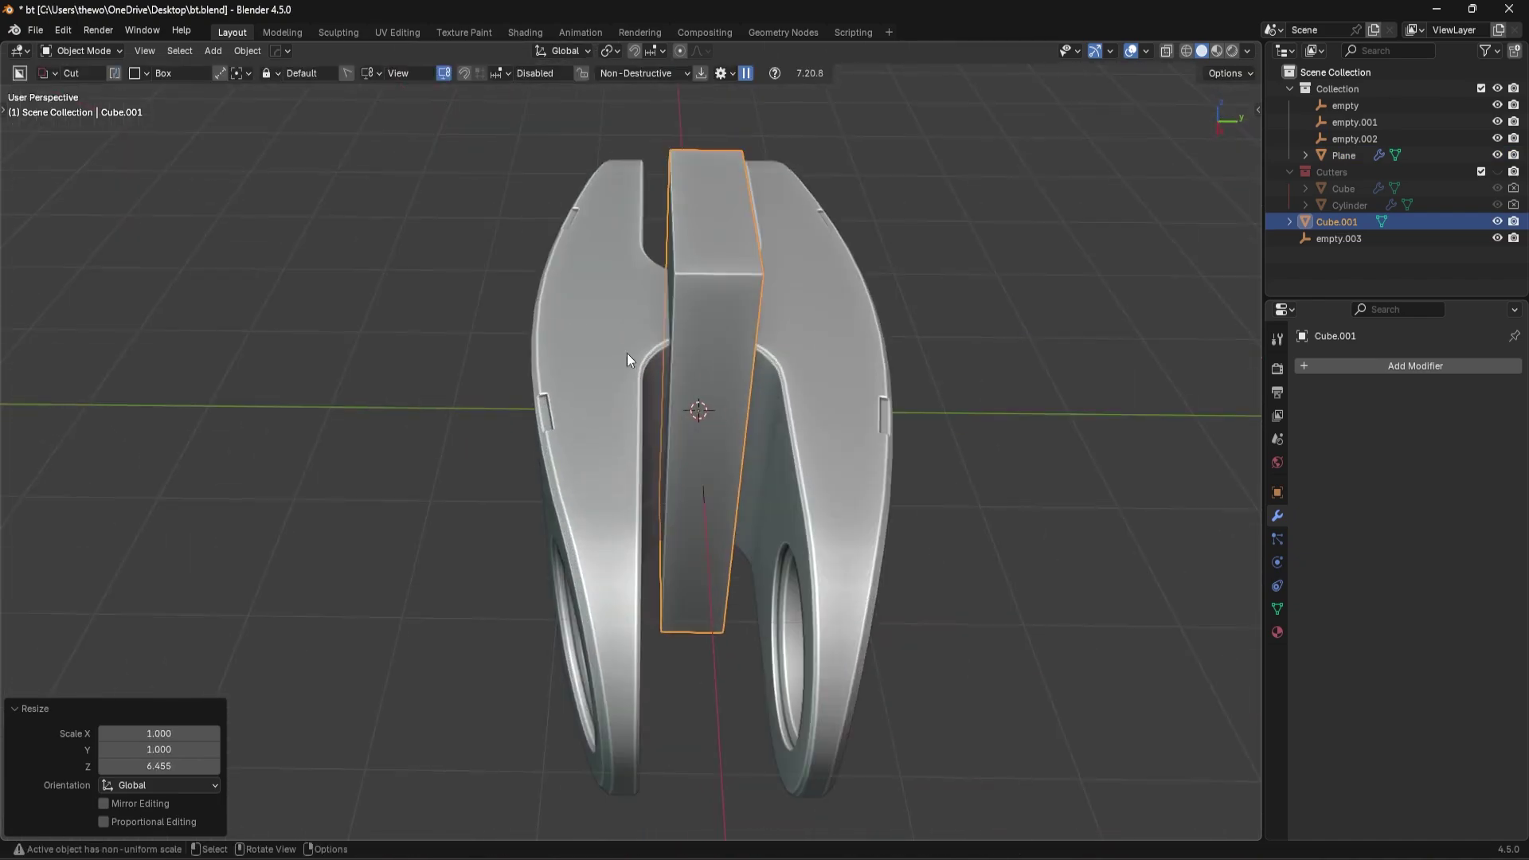
Step: Apply a Hard Ops boolean to the body with the central block as cutter and set the operation to INSET
{"action": "left_click", "coordinate": [843, 366], "text": "shift"}
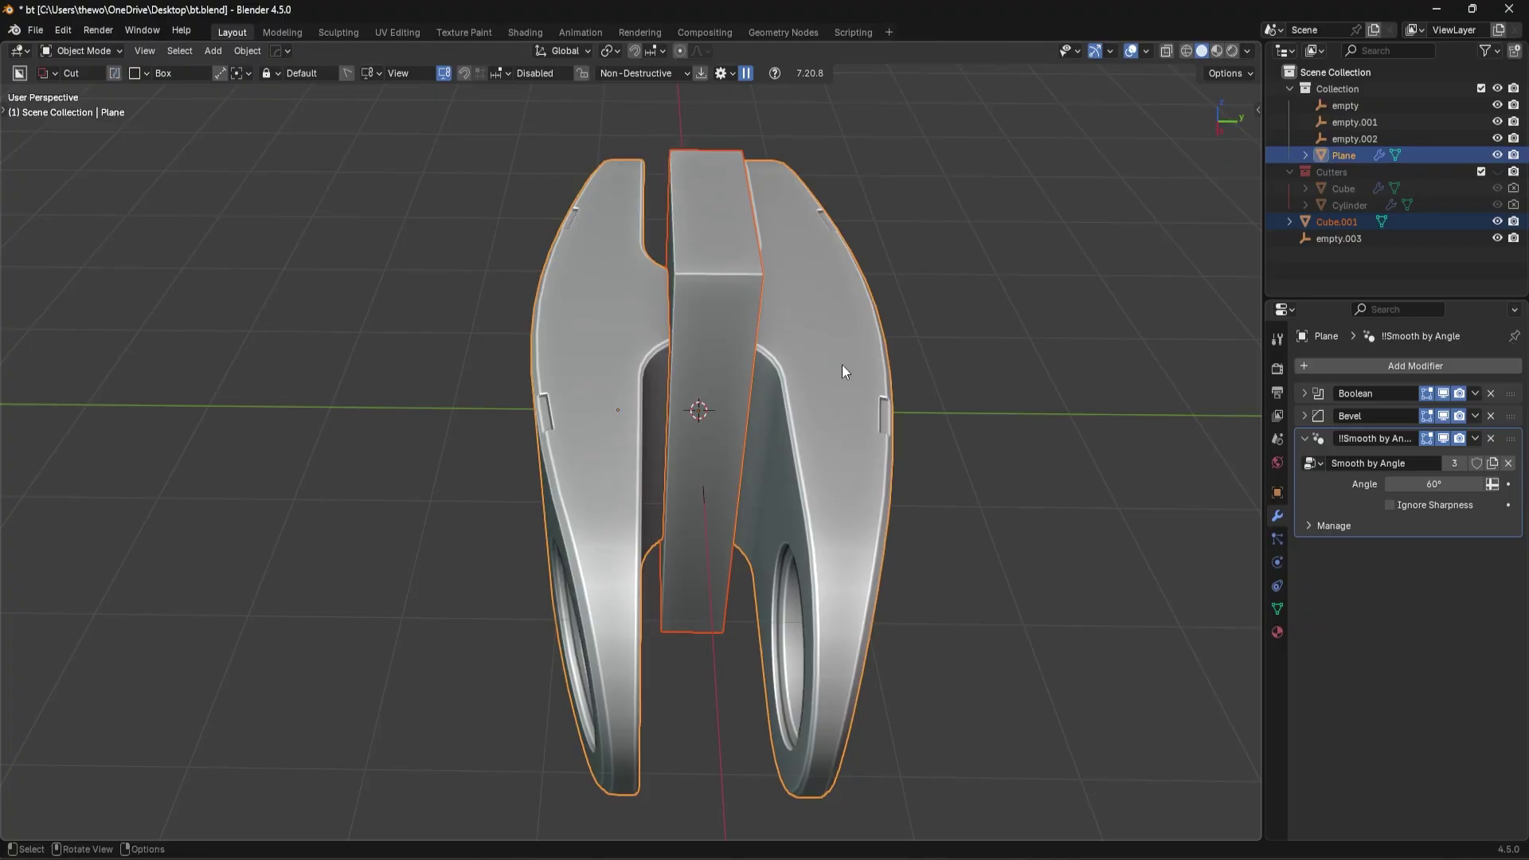
{"action": "key", "text": "ctrl+KP_Subtract"}
{"action": "middle_click_drag", "start_coordinate": [803, 408], "coordinate": [914, 408]}
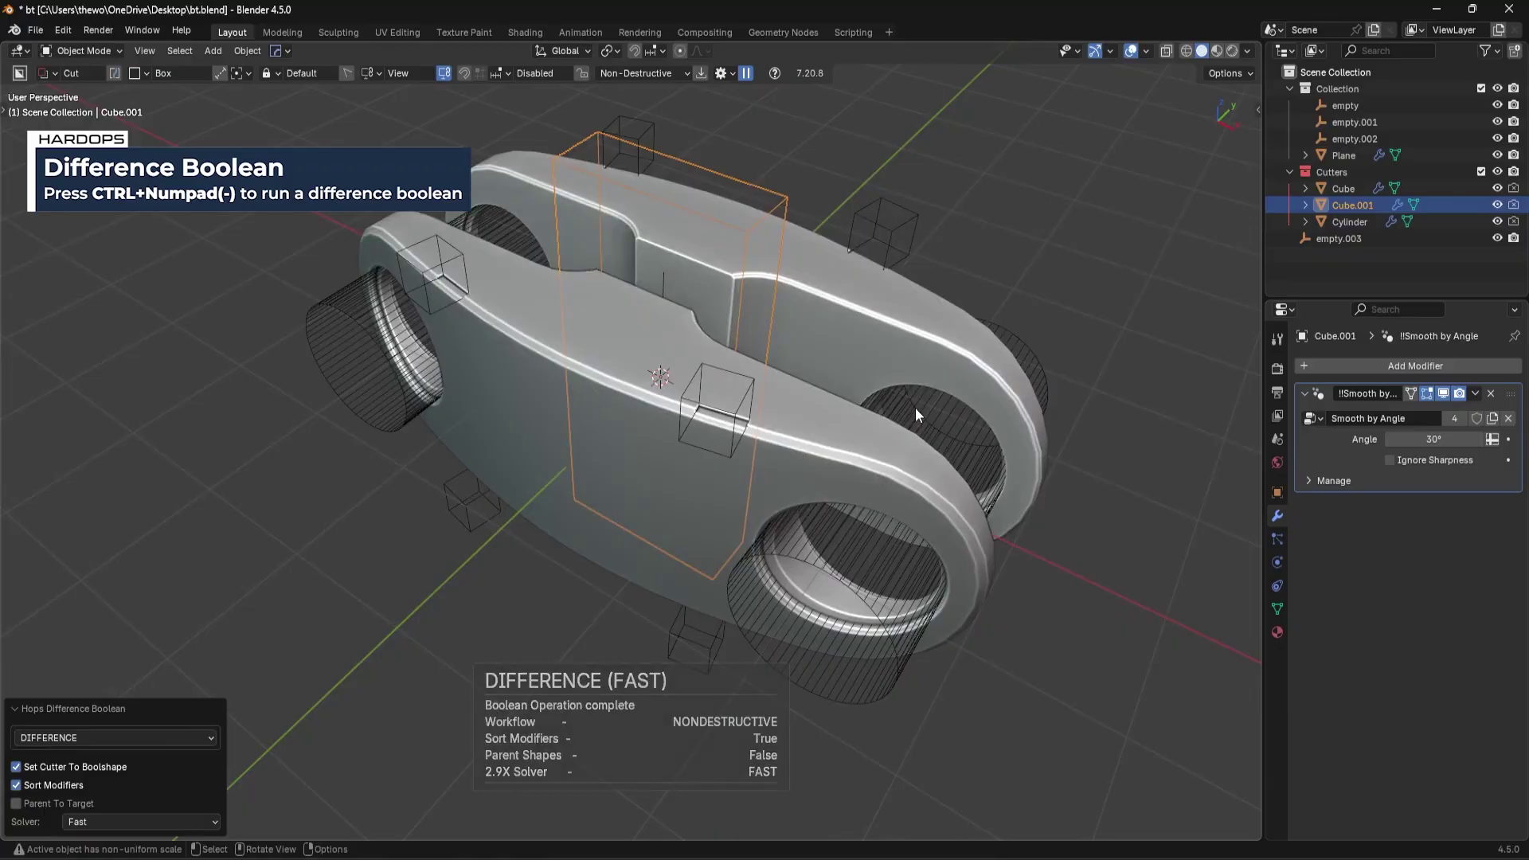
{"action": "left_click", "coordinate": [46, 739]}
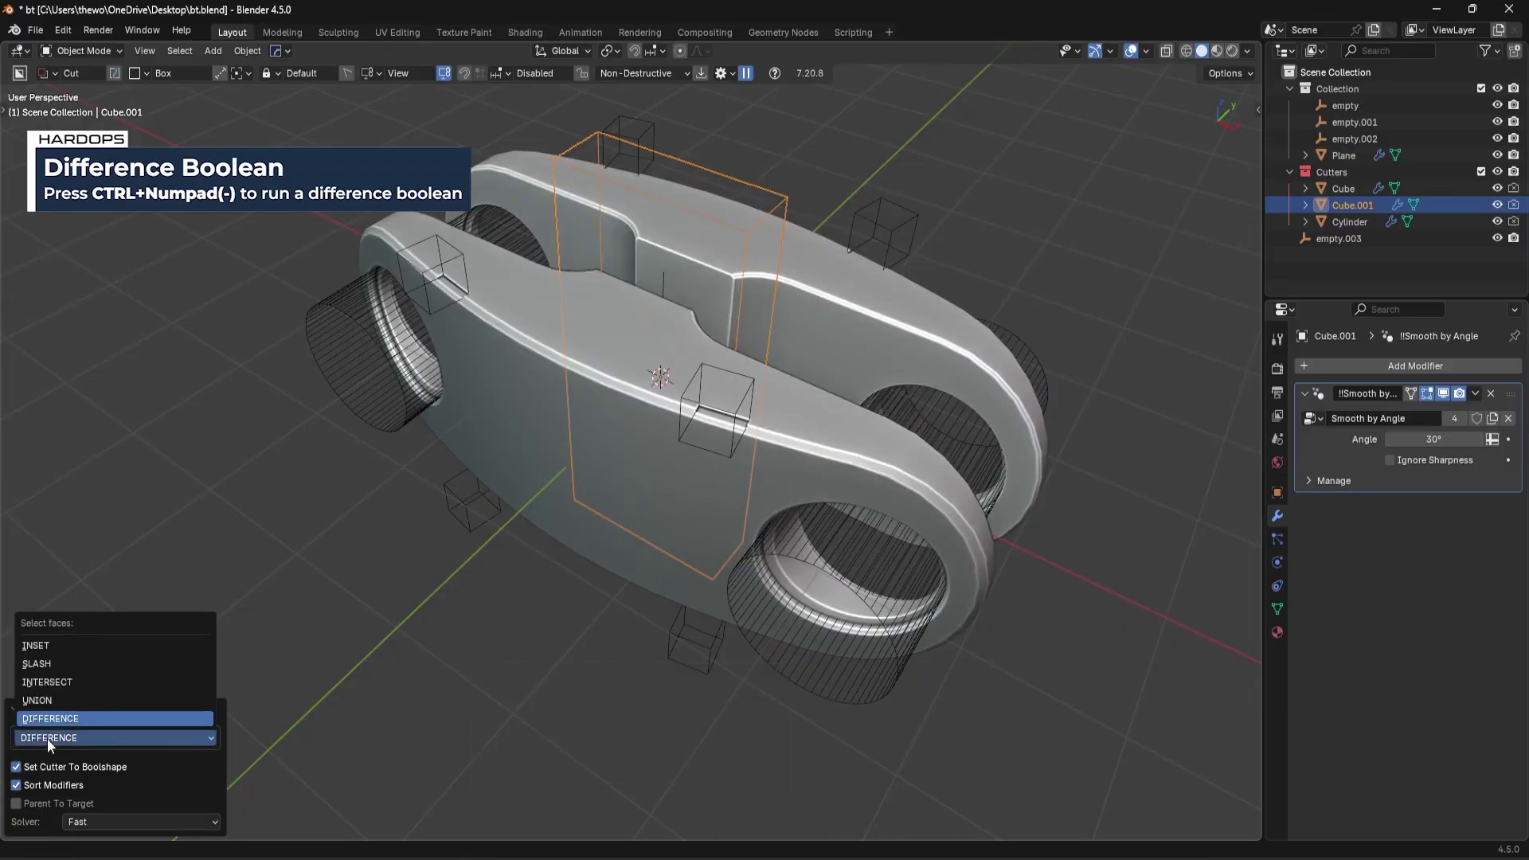
{"action": "left_click", "coordinate": [77, 648]}
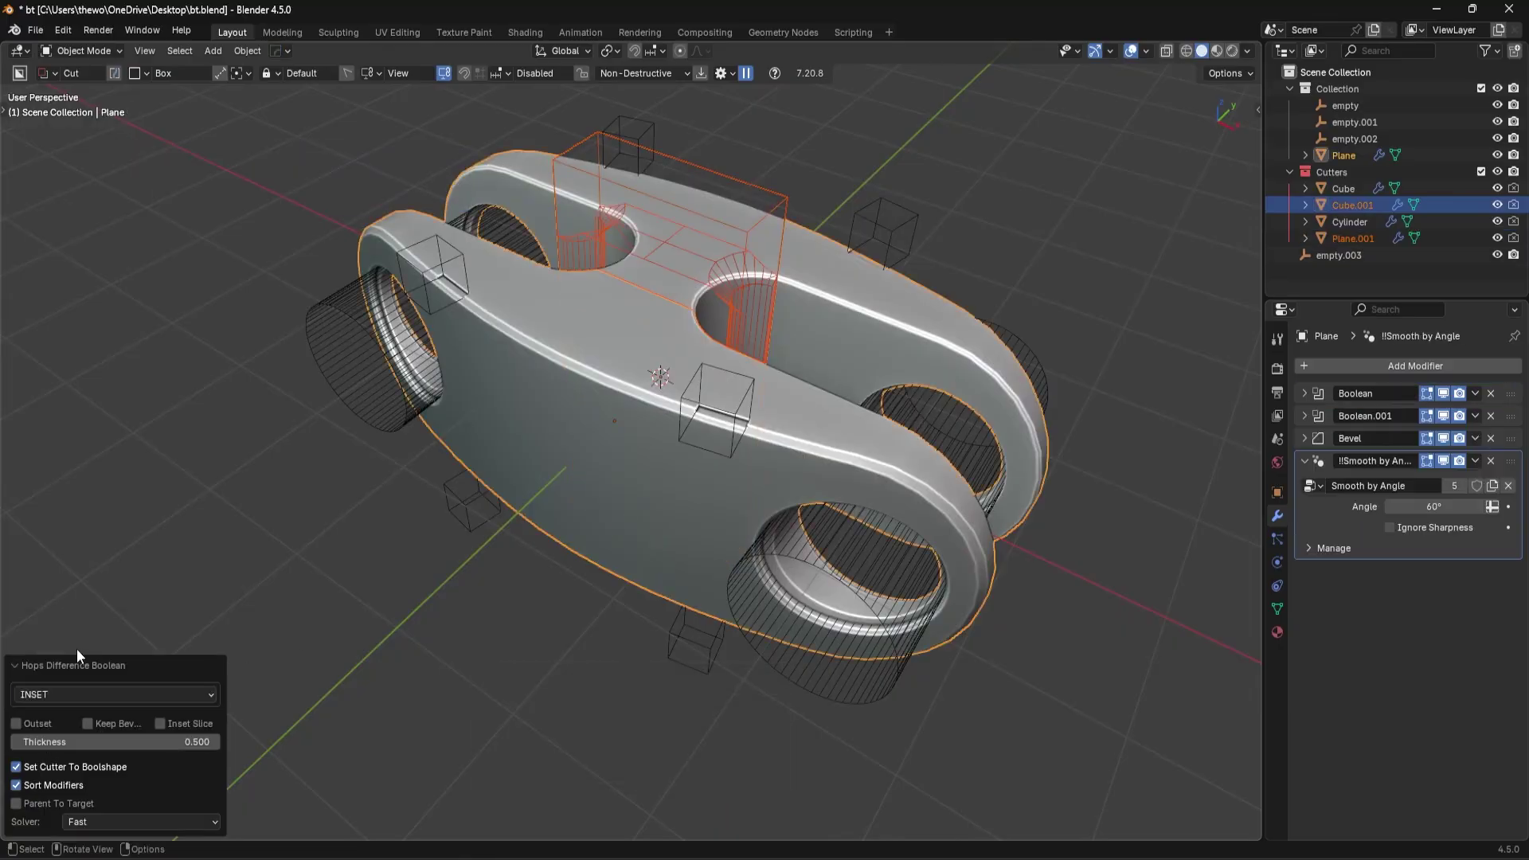
Step: Reduce the inset boolean's thickness to leave only a thin seam across the body's central bridge, with the viewport overlays hidden
{"action": "middle_click_drag", "start_coordinate": [741, 432], "coordinate": [793, 435]}
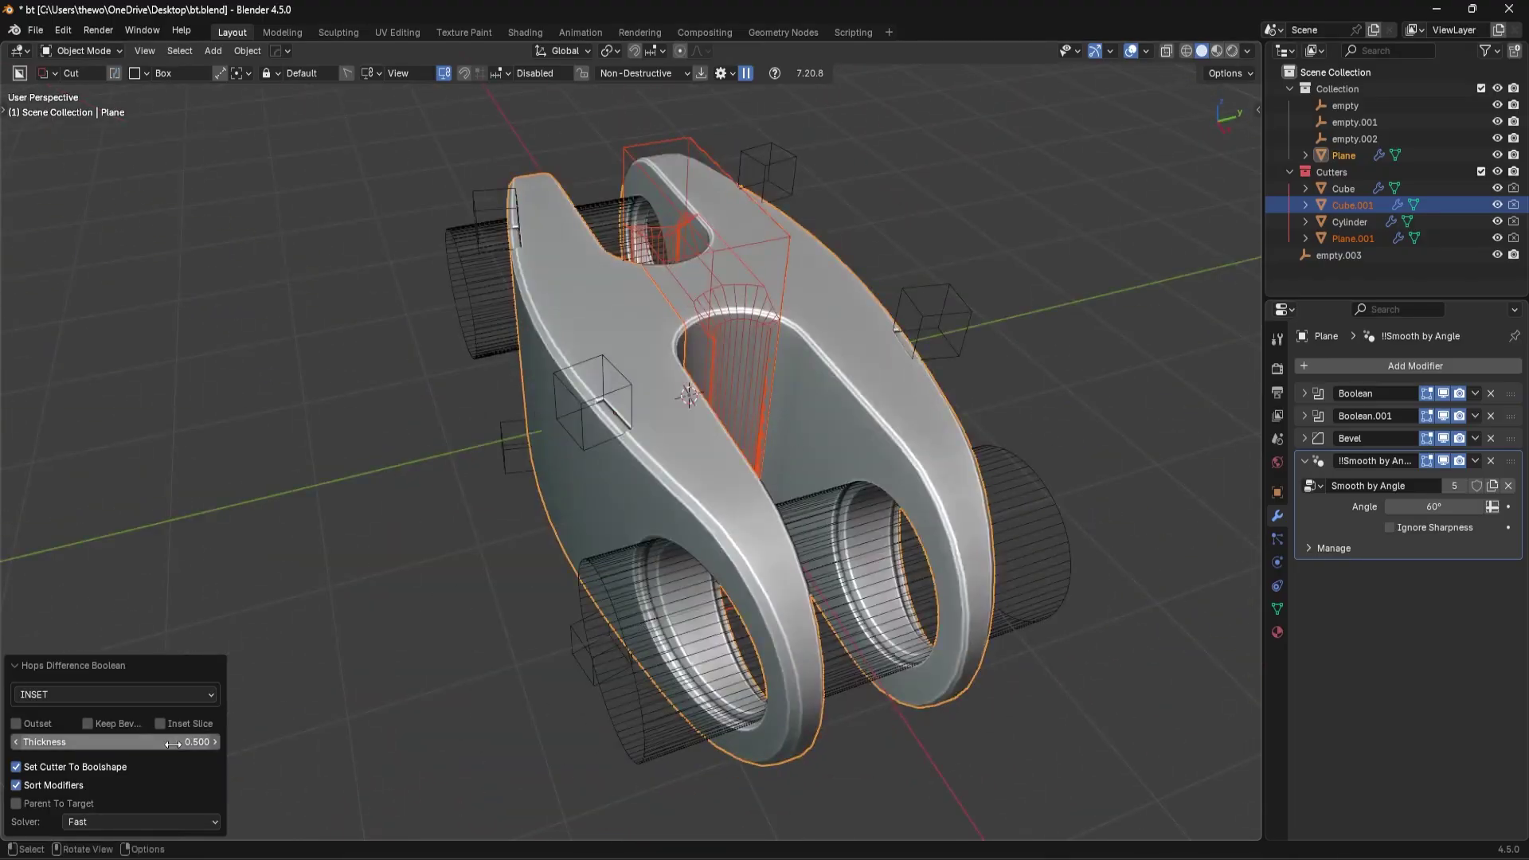
{"action": "left_click_drag", "start_coordinate": [143, 741], "coordinate": [66, 741]}
{"action": "middle_click_drag", "start_coordinate": [676, 389], "coordinate": [629, 394]}
{"action": "left_click", "coordinate": [1130, 50]}
{"action": "scroll", "coordinate": [716, 496], "scroll_direction": "up", "scroll_amount": 3}
{"action": "middle_click_drag", "start_coordinate": [765, 470], "coordinate": [215, 647]}
{"action": "mouse_move", "coordinate": [168, 748]}
{"action": "left_mouse_down"}
{"action": "mouse_move", "coordinate": [188, 749]}
{"action": "mouse_move", "coordinate": [148, 748]}
{"action": "left_mouse_up"}
Step: Turn the viewport overlays back on and hide the boolean cutters
{"action": "scroll", "coordinate": [560, 543], "scroll_direction": "down", "scroll_amount": 5}
{"action": "middle_click_drag", "start_coordinate": [810, 476], "coordinate": [777, 478]}
{"action": "left_click", "coordinate": [1132, 51]}
{"action": "key", "text": "shift+2"}
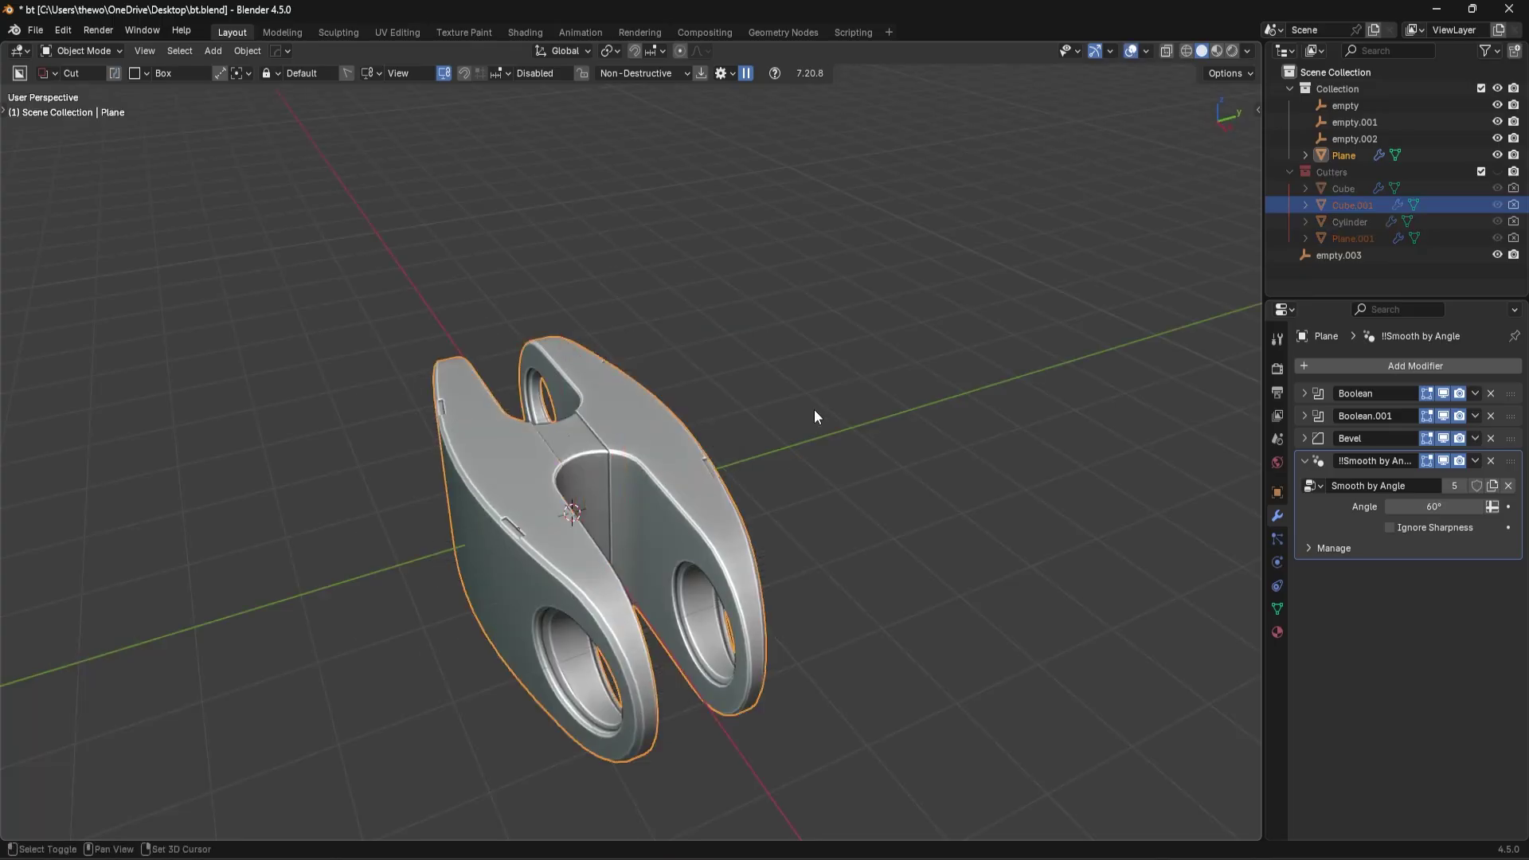
{"action": "middle_click_drag", "start_coordinate": [681, 501], "coordinate": [776, 531]}
{"action": "scroll", "coordinate": [740, 556], "scroll_direction": "down", "scroll_amount": 2}
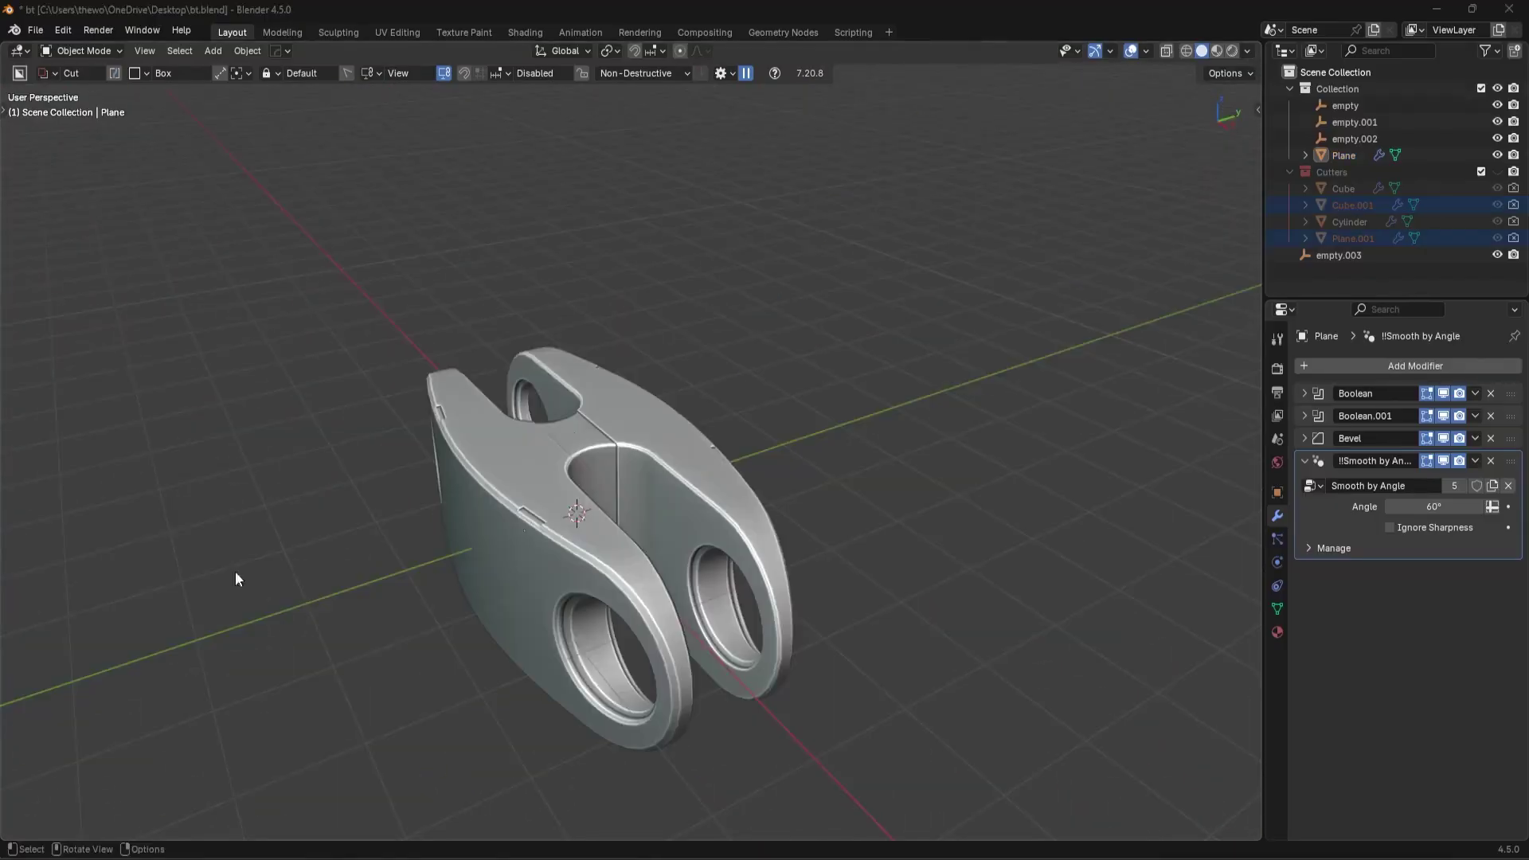
Step: Undo the inset seam operations back to the stretched central block before its boolean was applied
{"action": "middle_click_drag", "start_coordinate": [829, 498], "coordinate": [760, 496]}
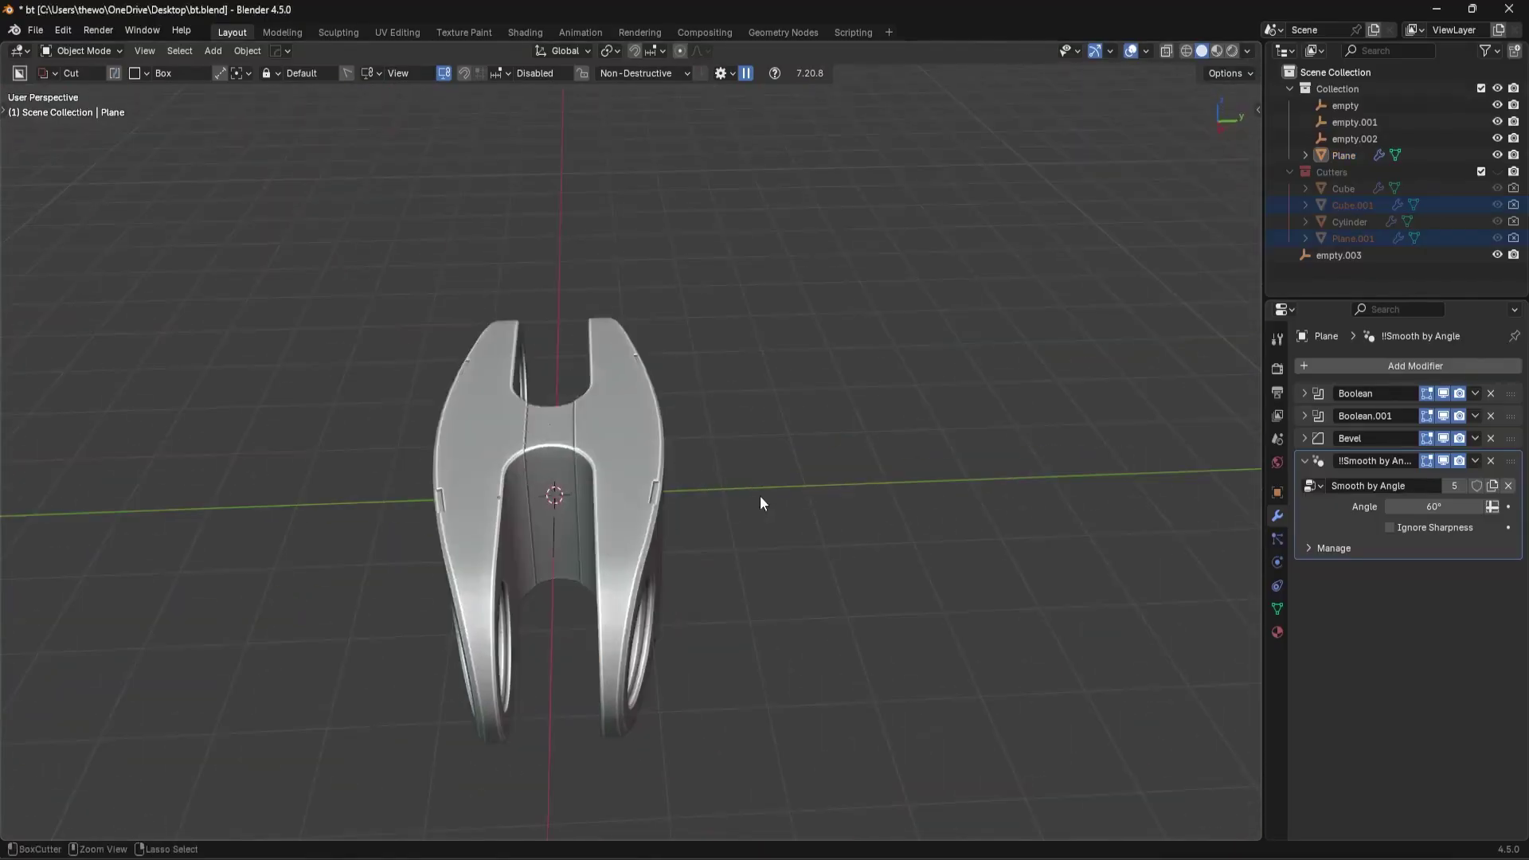
{"action": "key", "text": "ctrl+z"}
{"action": "key", "text": "ctrl+z"}
{"action": "key", "text": "ctrl+z"}
{"action": "key", "text": "ctrl+z"}
{"action": "key", "text": "ctrl+z"}
{"action": "key", "text": "ctrl+z"}
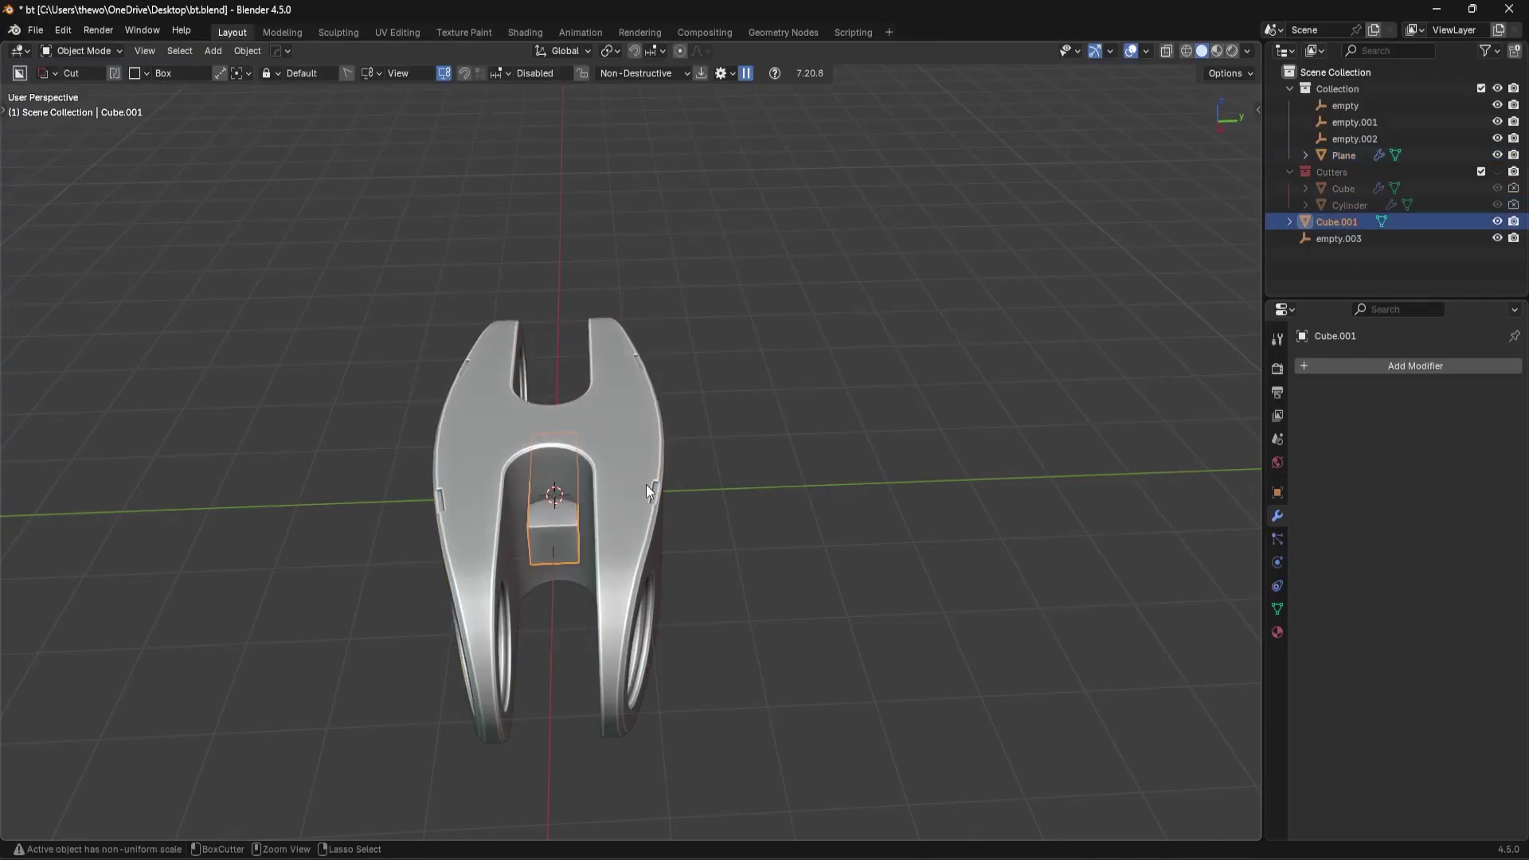
{"action": "key", "text": "ctrl+shift+z"}
{"action": "key", "text": "ctrl+z"}
Step: Cut the central block out of the body with a Hard Ops Difference boolean
{"action": "left_click", "coordinate": [647, 475], "text": "shift"}
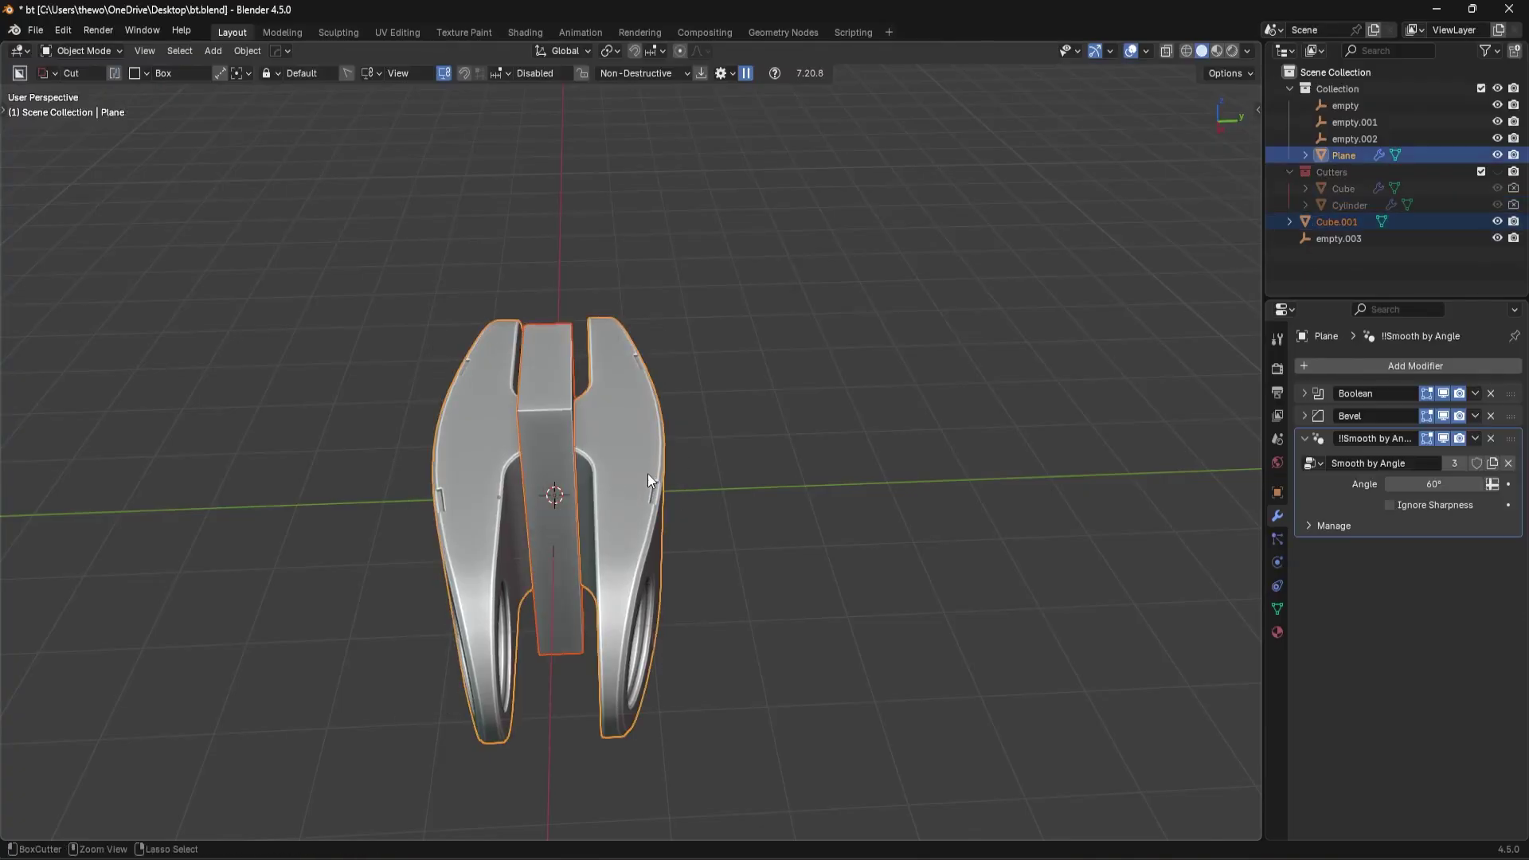
{"action": "key", "text": "ctrl+minus"}
{"action": "scroll", "coordinate": [615, 486], "scroll_direction": "up", "scroll_amount": 4}
{"action": "middle_click_drag", "start_coordinate": [615, 486], "coordinate": [900, 514]}
{"action": "key", "text": "KP_7"}
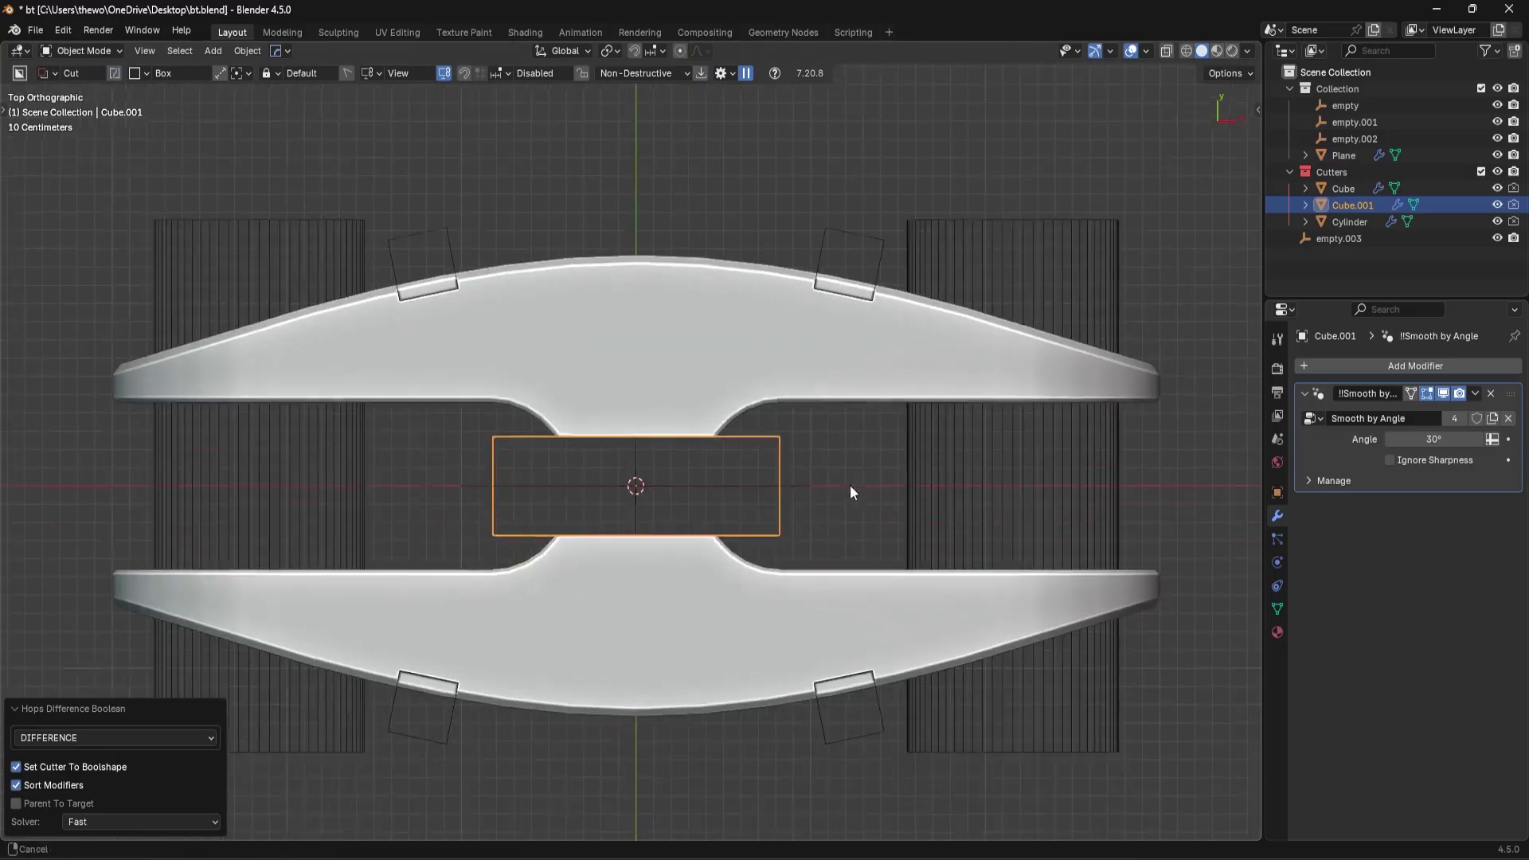
Step: Duplicate the central block cutter in place and narrow the copy along X by a factor of about 0.397
{"action": "middle_click_drag", "start_coordinate": [849, 485], "coordinate": [771, 473]}
{"action": "key", "text": "shift+d"}
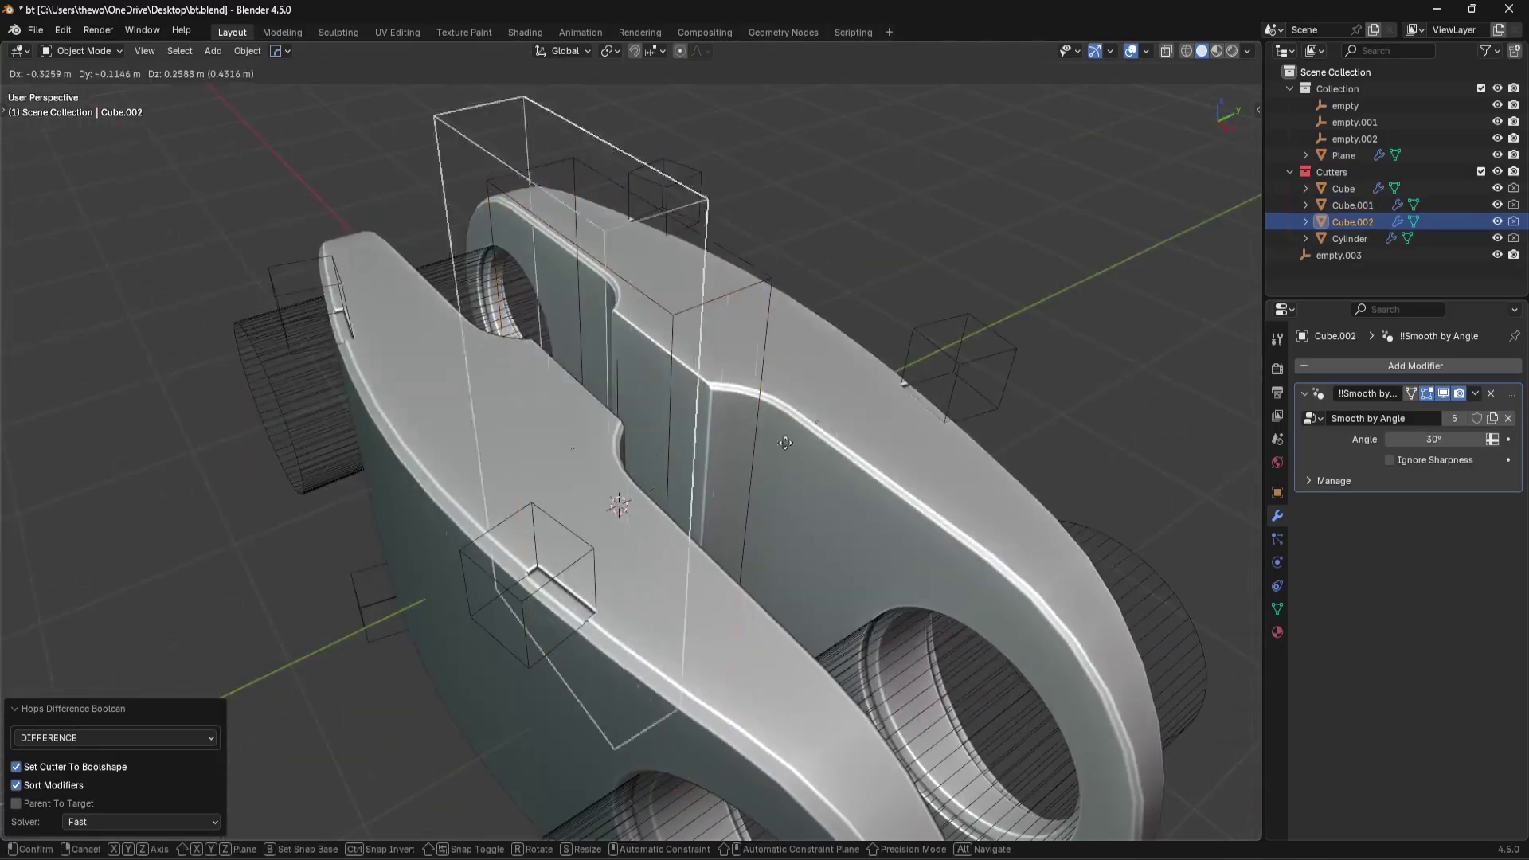
{"action": "right_click", "coordinate": [891, 483]}
{"action": "key", "text": "KP_7"}
{"action": "key", "text": "s"}
{"action": "key", "text": "x"}
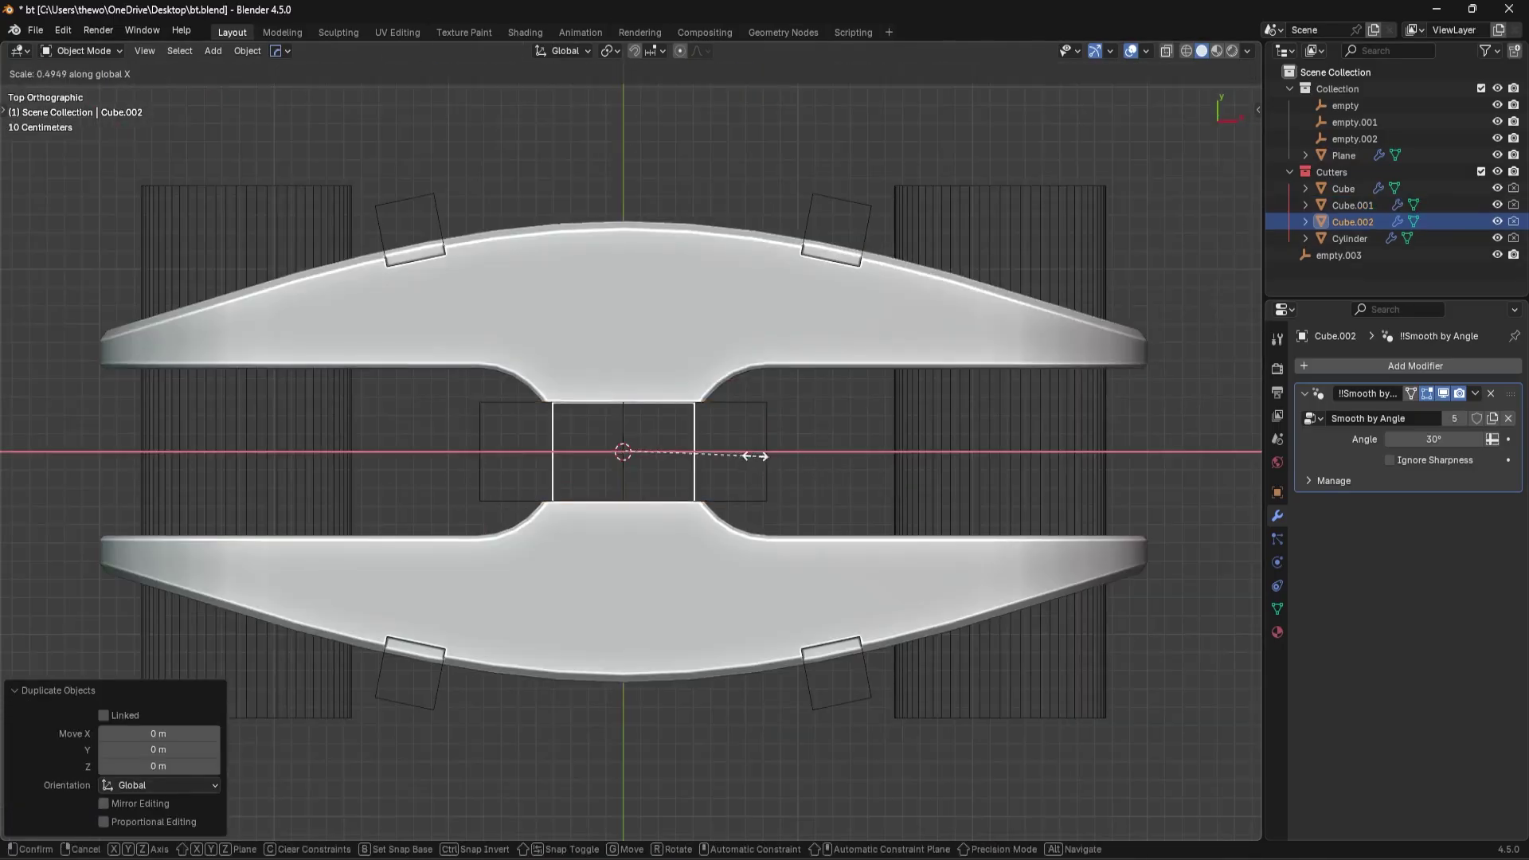
{"action": "left_click", "coordinate": [729, 452]}
Step: Scale the duplicated block along Y by about 1.656 and along Z by about 1.236
{"action": "key", "text": "s"}
{"action": "key", "text": "y"}
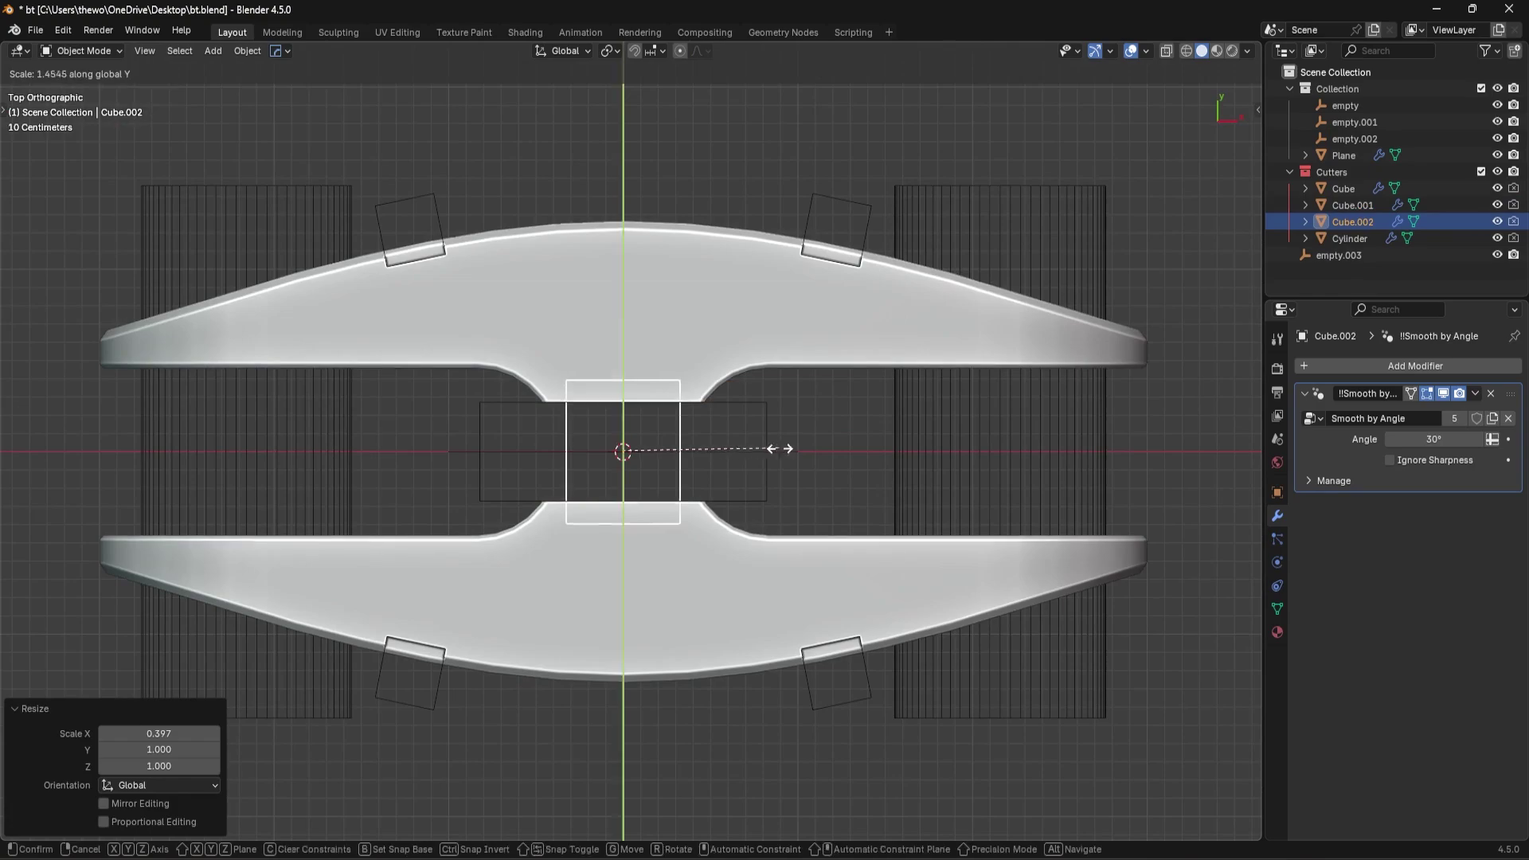
{"action": "left_click", "coordinate": [806, 446]}
{"action": "middle_click_drag", "start_coordinate": [805, 446], "coordinate": [709, 346]}
{"action": "key", "text": "s"}
{"action": "key", "text": "z"}
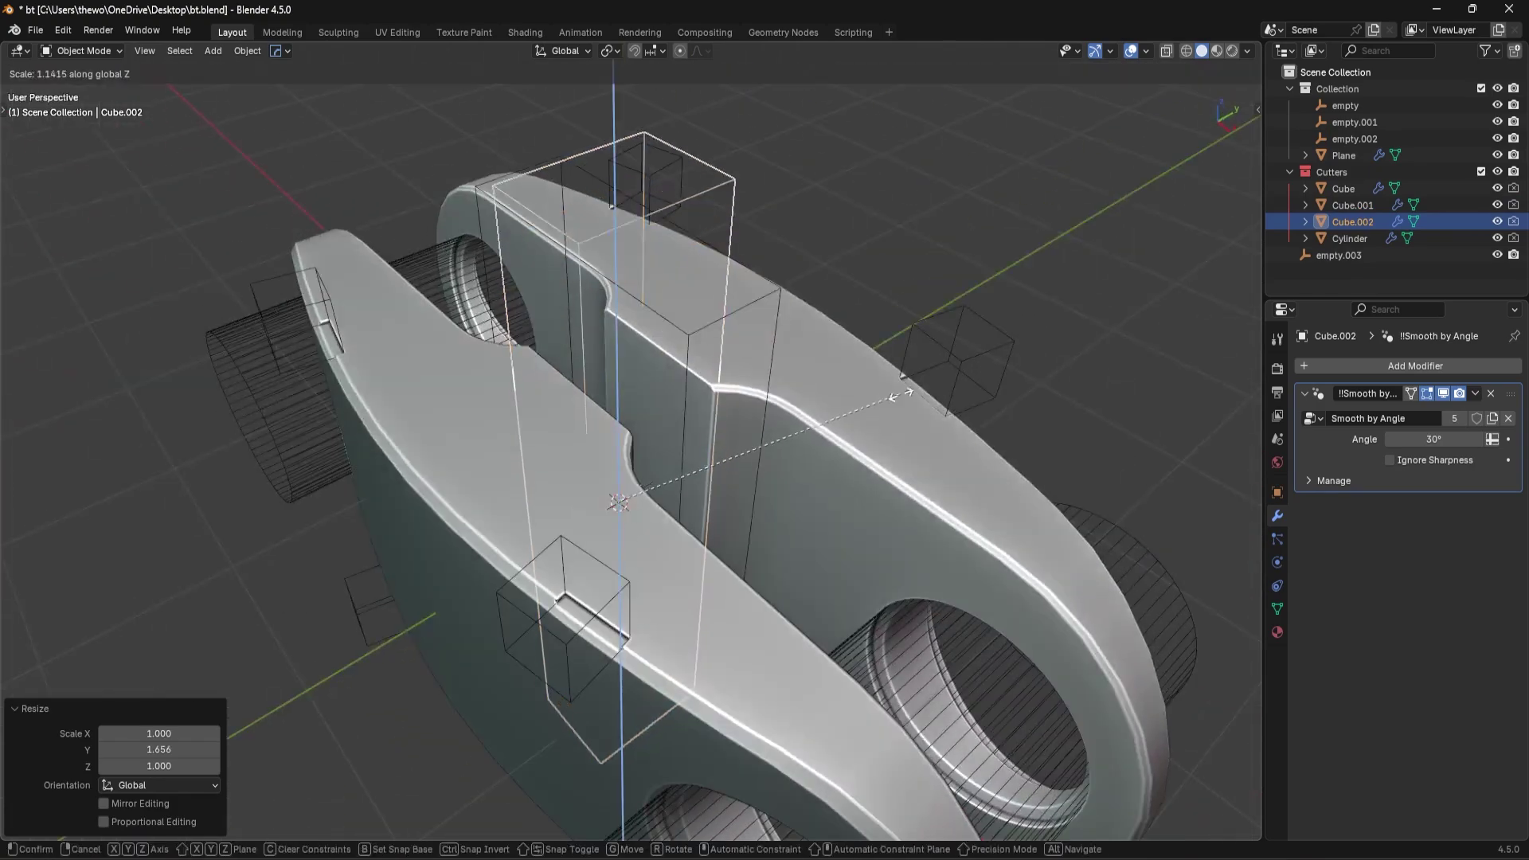
{"action": "left_click", "coordinate": [926, 392]}
Step: Subtract the duplicated block from the wider central cutter with a Hard Ops Difference boolean
{"action": "middle_click_drag", "start_coordinate": [926, 392], "coordinate": [836, 251]}
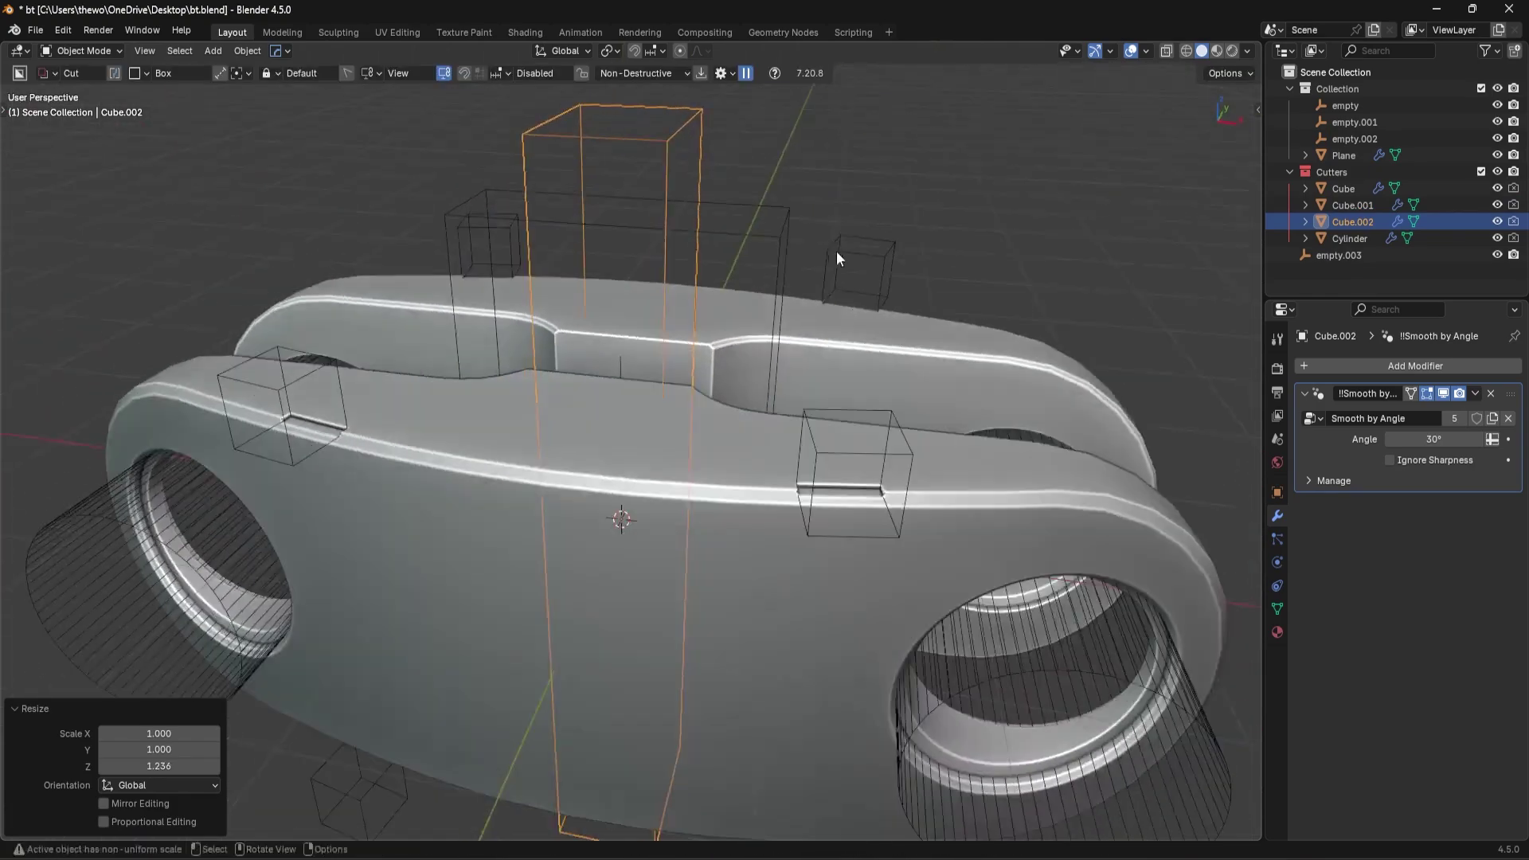
{"action": "left_click", "coordinate": [782, 220], "text": "shift"}
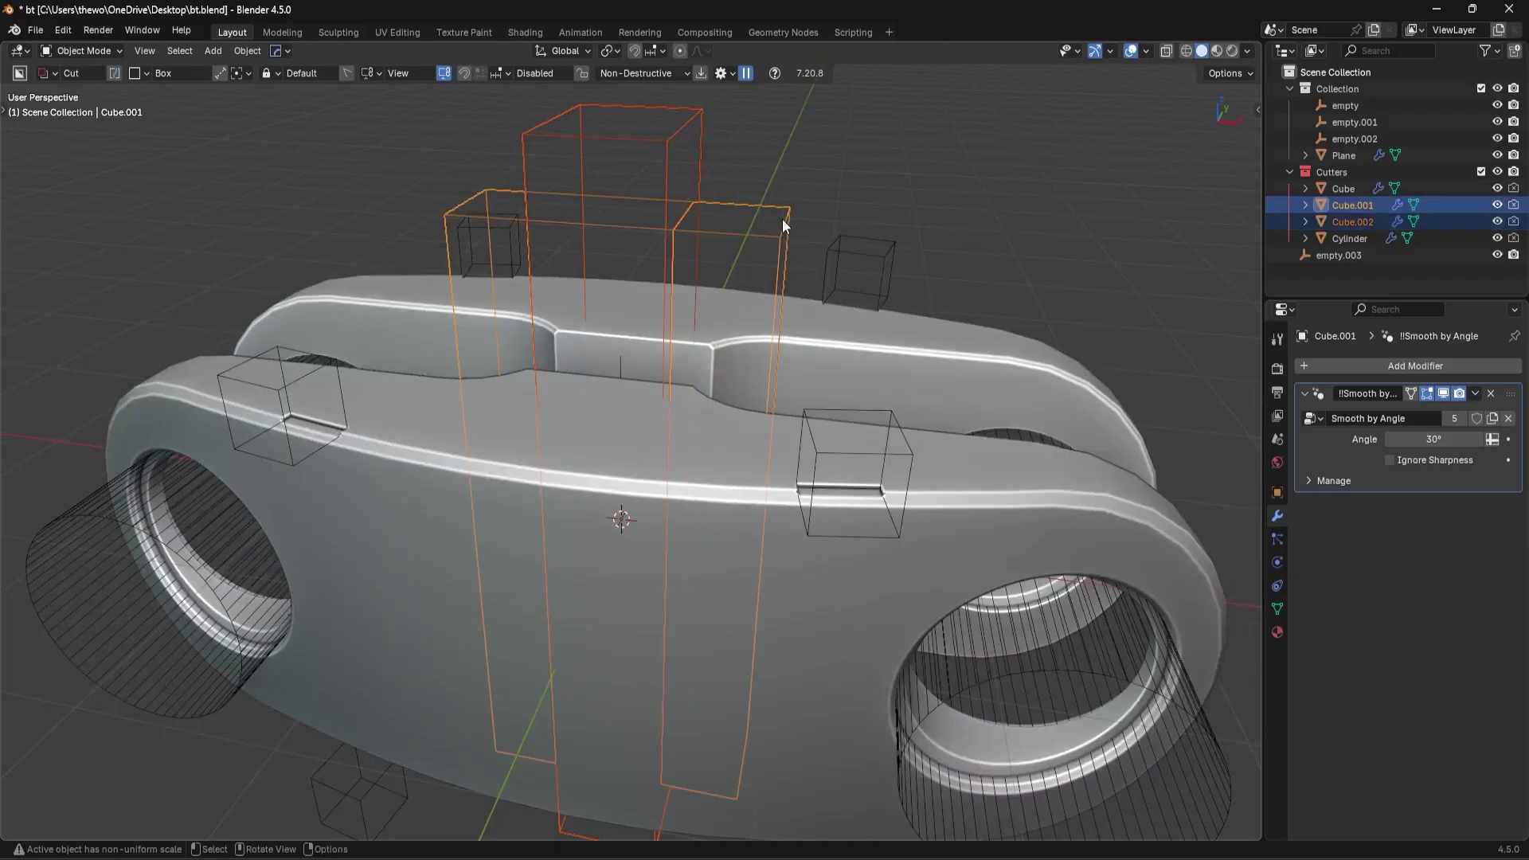
{"action": "key", "text": "ctrl+KP_Subtract"}
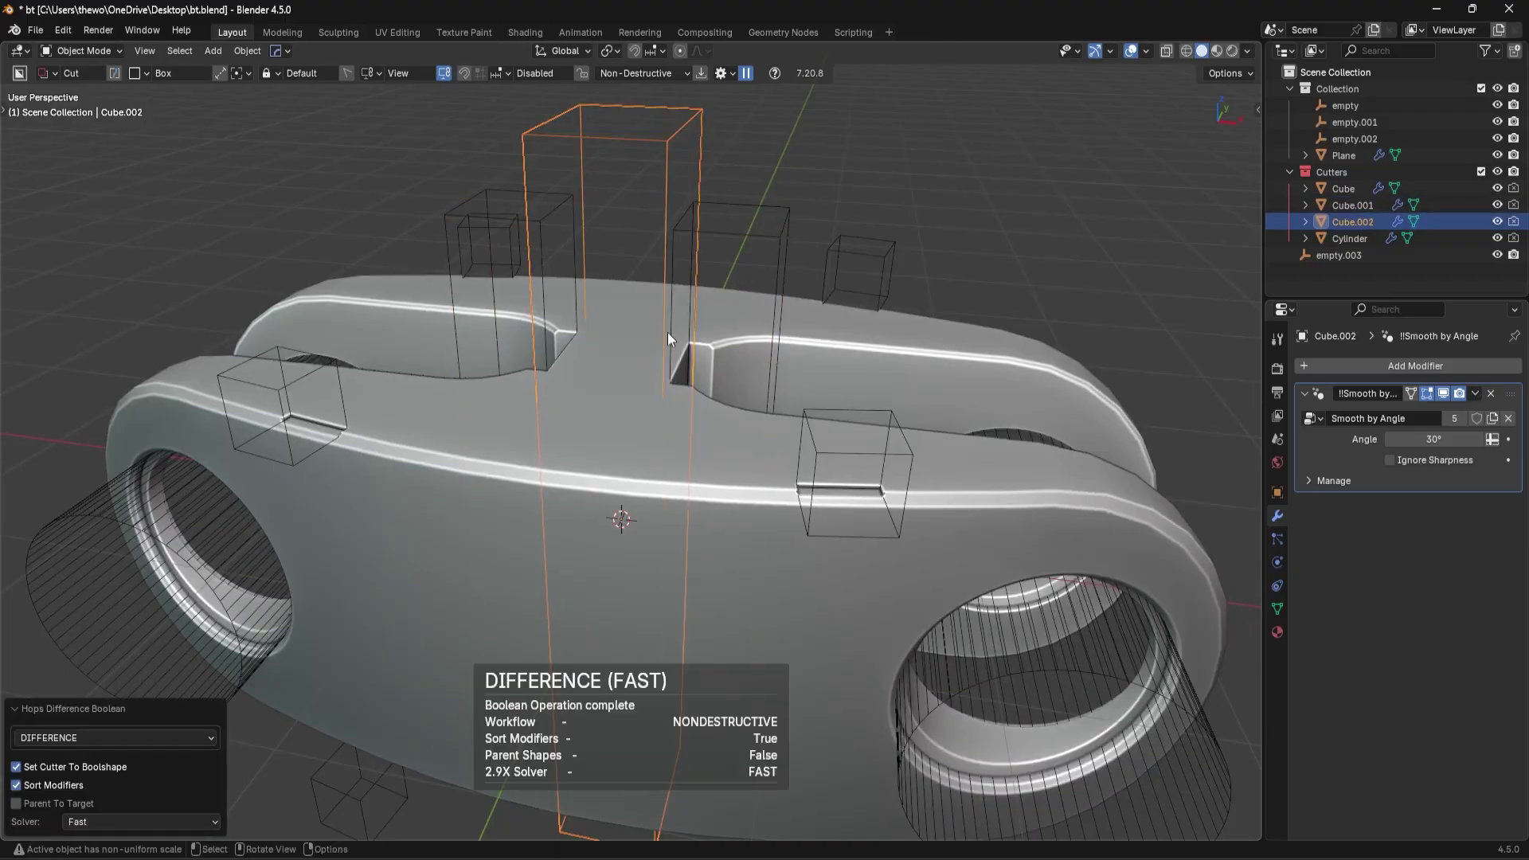
{"action": "middle_click_drag", "start_coordinate": [668, 332], "coordinate": [1011, 417]}
Step: Shrink the inner block along Z by about 0.412 and reduce its height further so it sits below the body's upper surface
{"action": "key", "text": "s"}
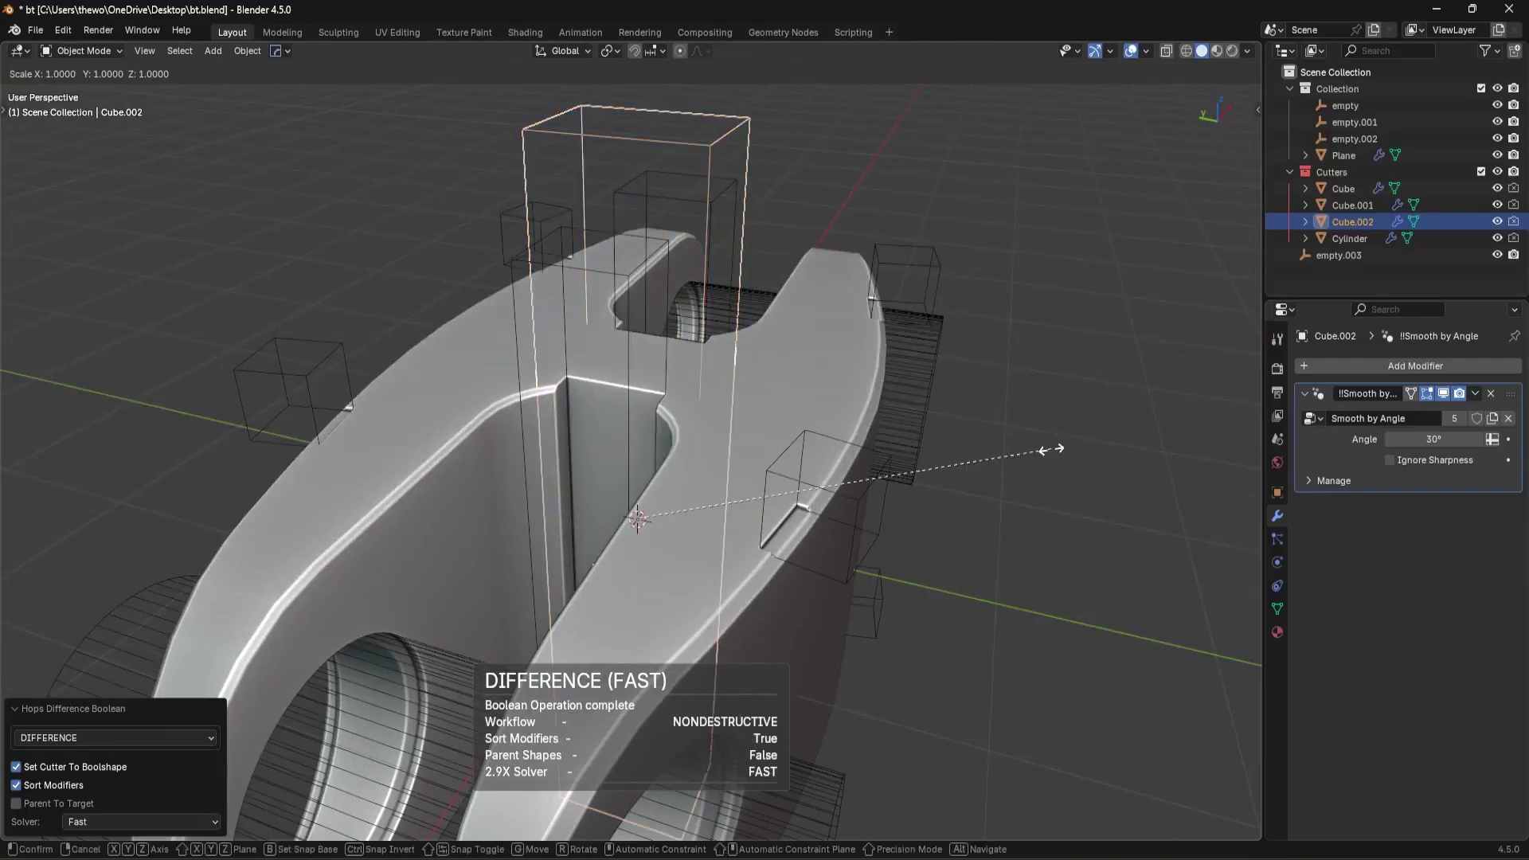
{"action": "key", "text": "z"}
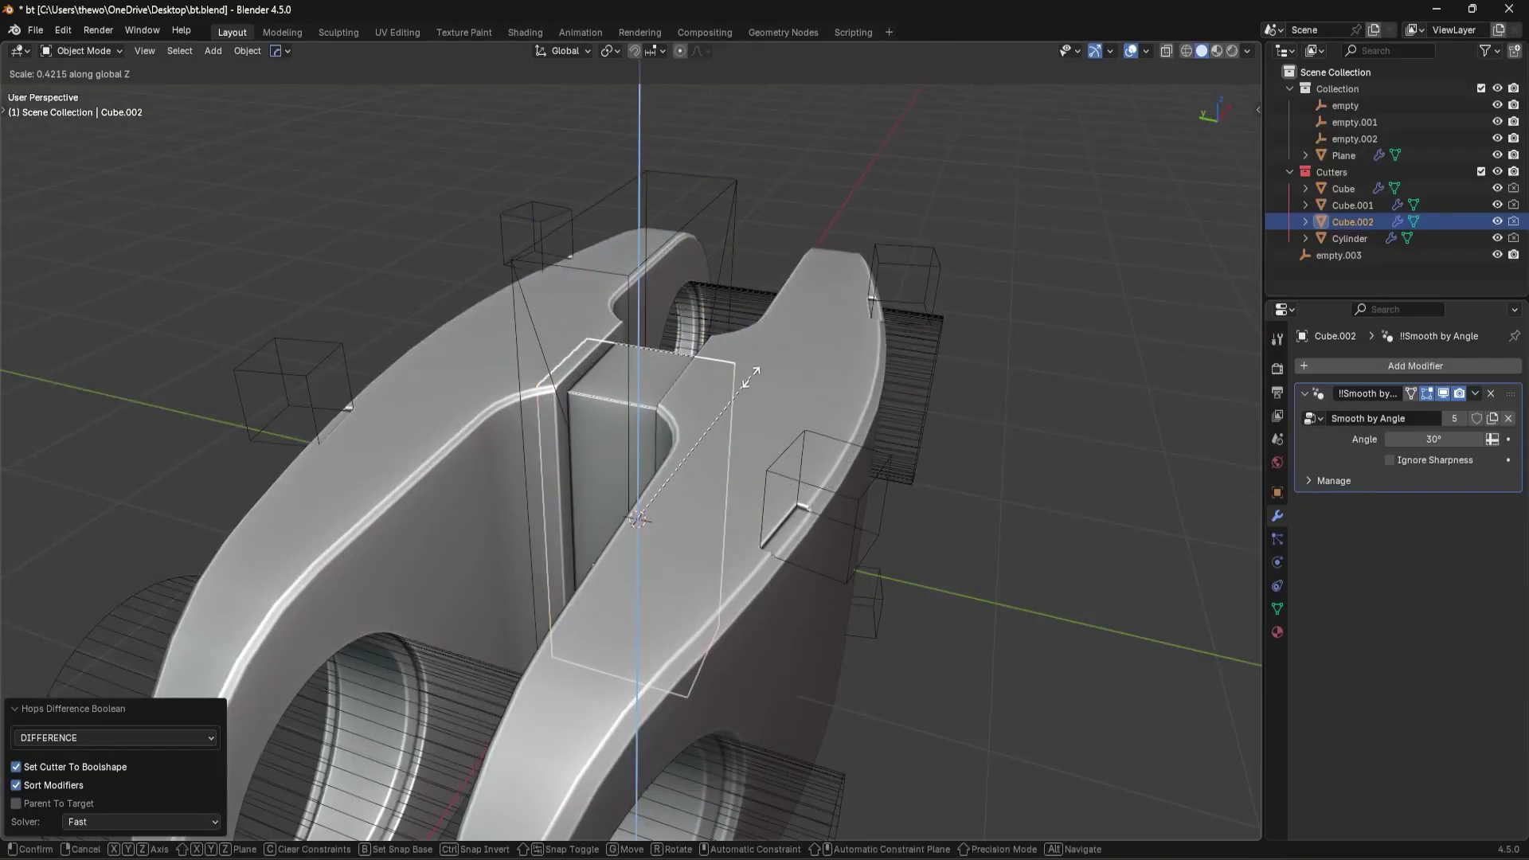
{"action": "left_click", "coordinate": [753, 378]}
{"action": "key", "text": "alt+w"}
{"action": "middle_click_drag", "start_coordinate": [752, 379], "coordinate": [1001, 481]}
{"action": "key", "text": "s"}
{"action": "key", "text": "z"}
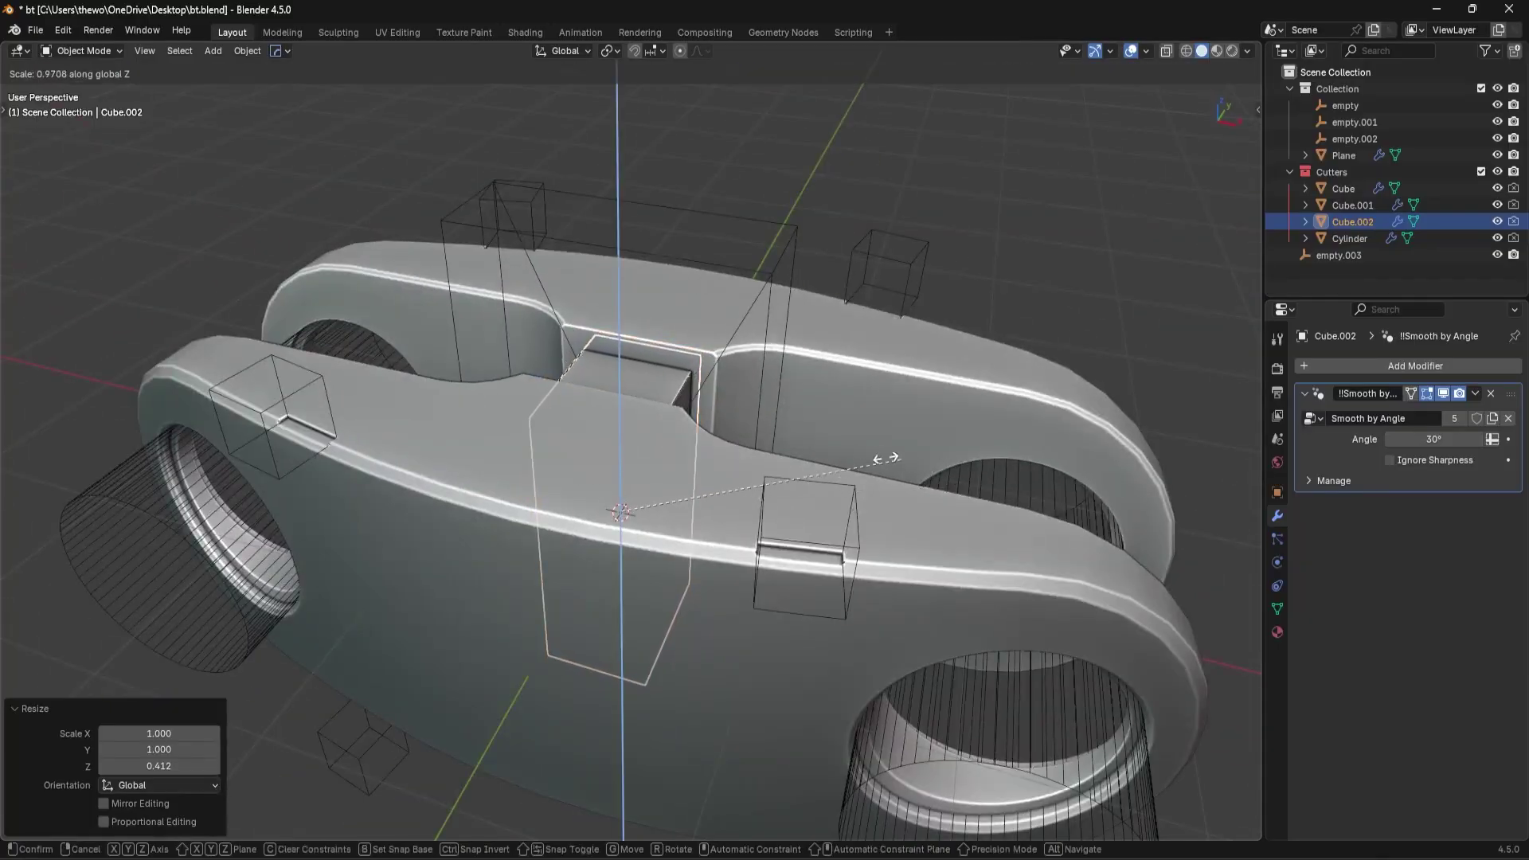
{"action": "left_click", "coordinate": [802, 402]}
Step: Select the inner block's long edges in Edit Mode and apply the block's scale in Object Mode
{"action": "scroll", "coordinate": [802, 400], "scroll_direction": "up", "scroll_amount": 2}
{"action": "key", "text": "Tab"}
{"action": "left_click", "coordinate": [807, 438]}
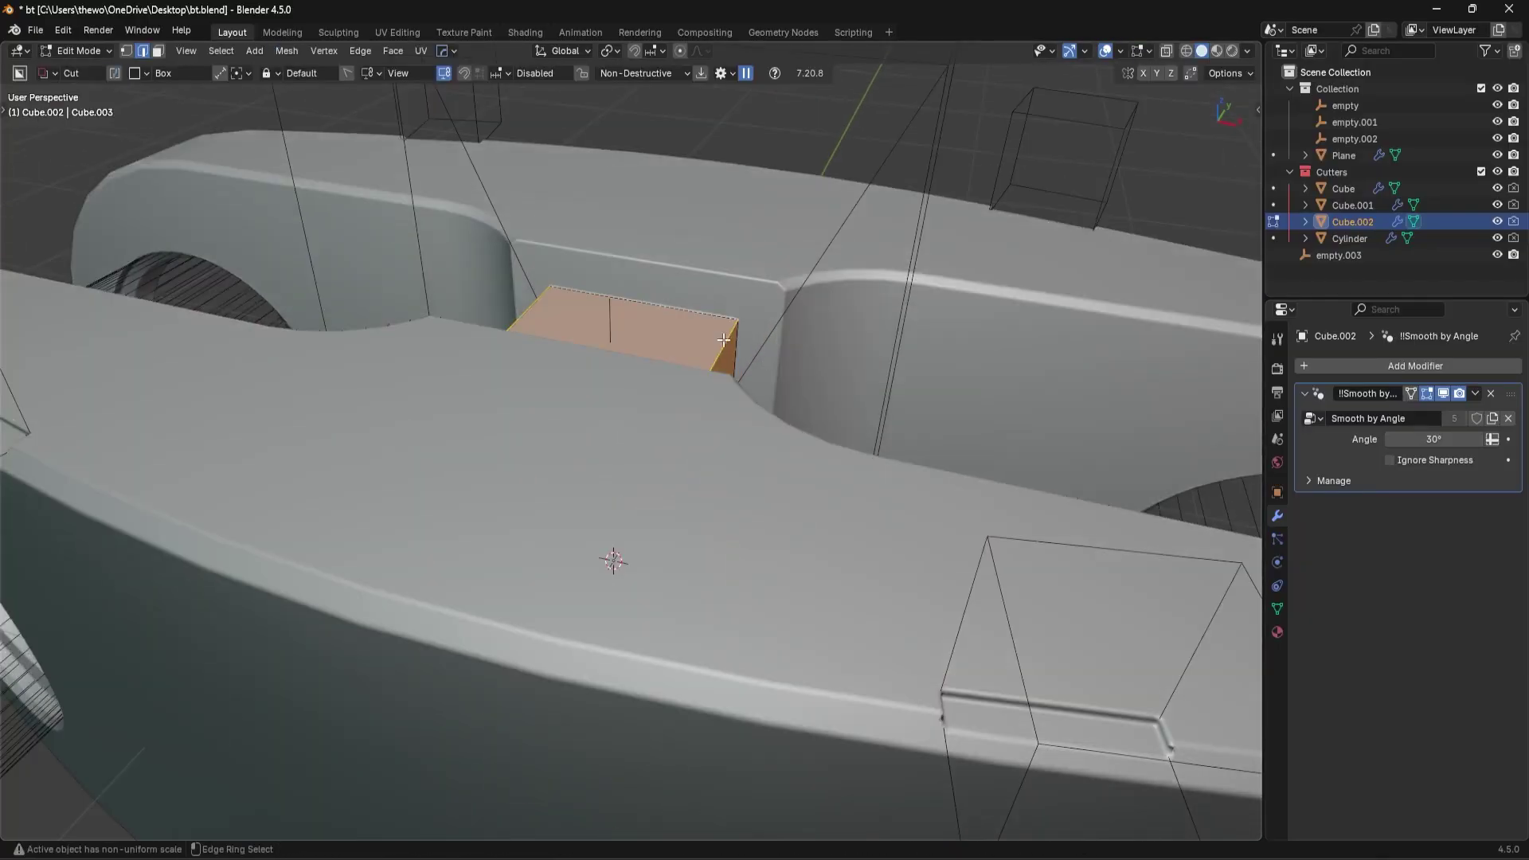
{"action": "key", "text": "alt+a"}
{"action": "key", "text": "Tab"}
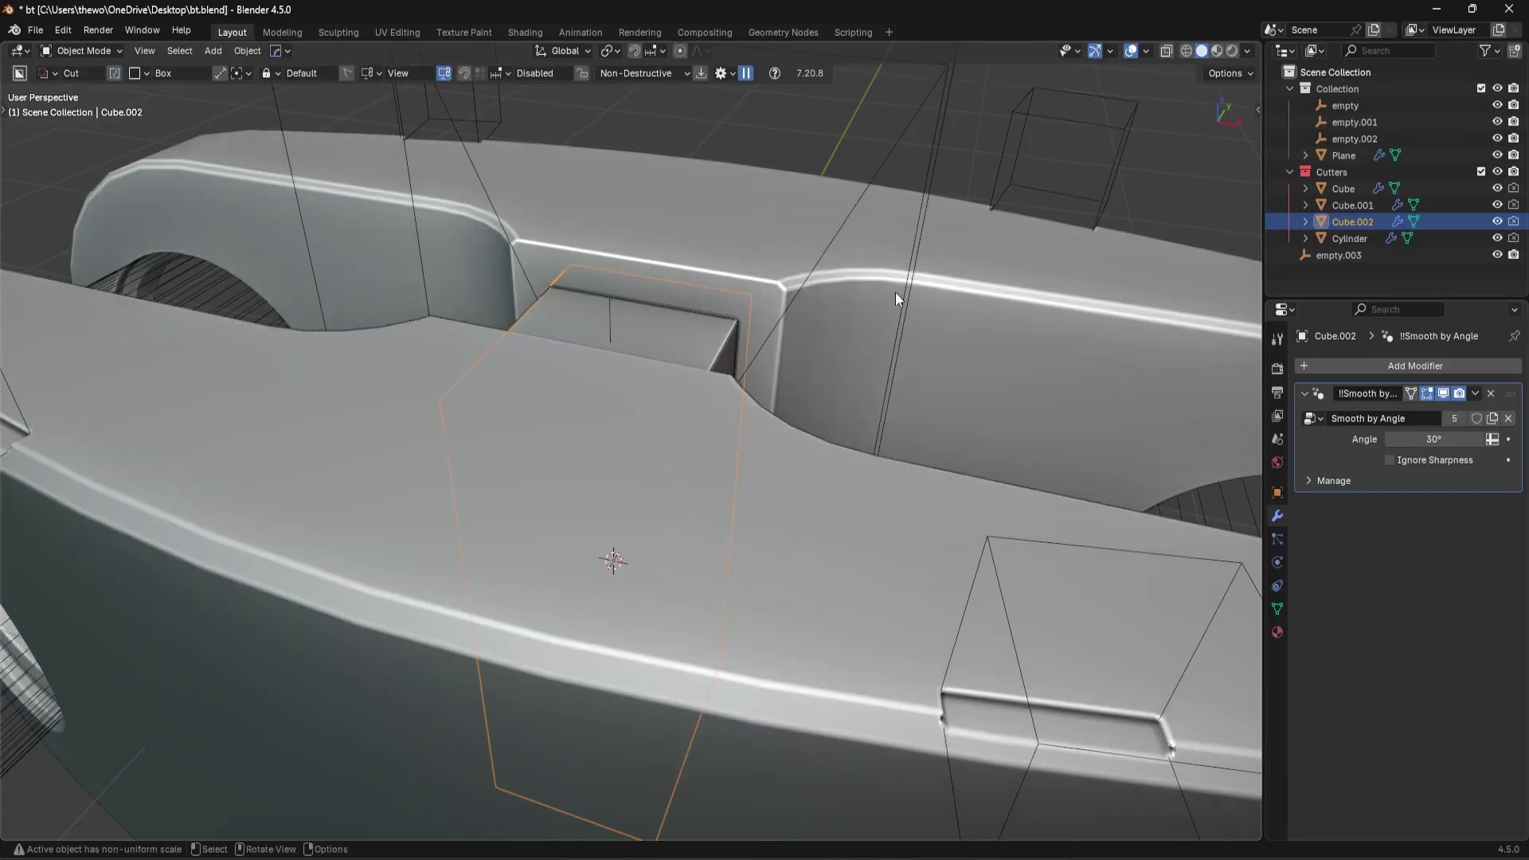
{"action": "key", "text": "ctrl+a"}
{"action": "left_click", "coordinate": [896, 291]}
{"action": "key", "text": "Tab"}
Step: Try beveling the inner block's edges by about 0.184 m with 6 segments and undo the bevel
{"action": "key", "text": "ctrl+b"}
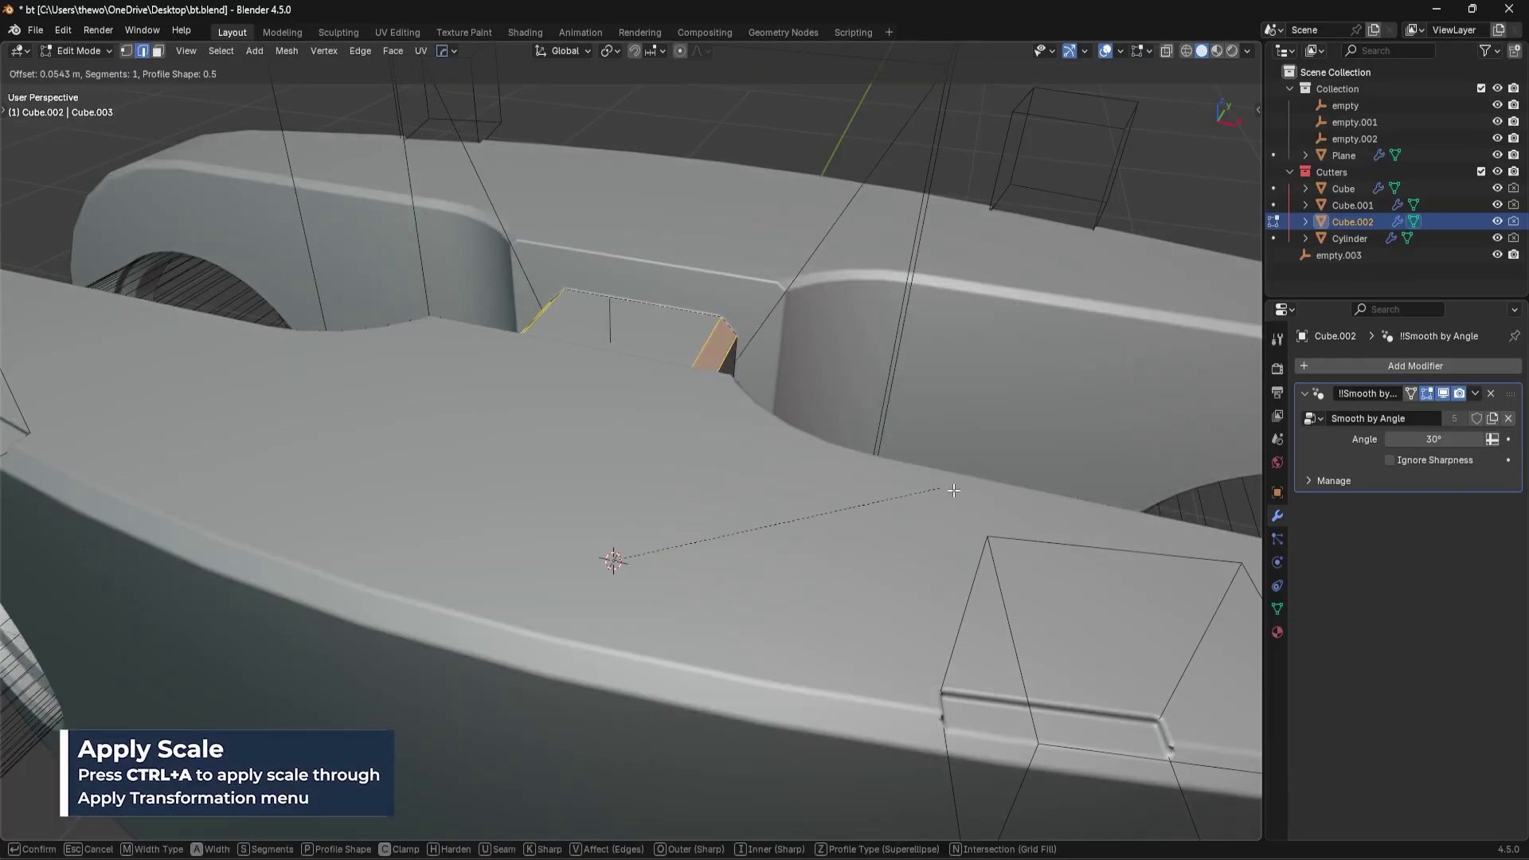
{"action": "scroll", "coordinate": [962, 491], "scroll_direction": "up", "scroll_amount": 5}
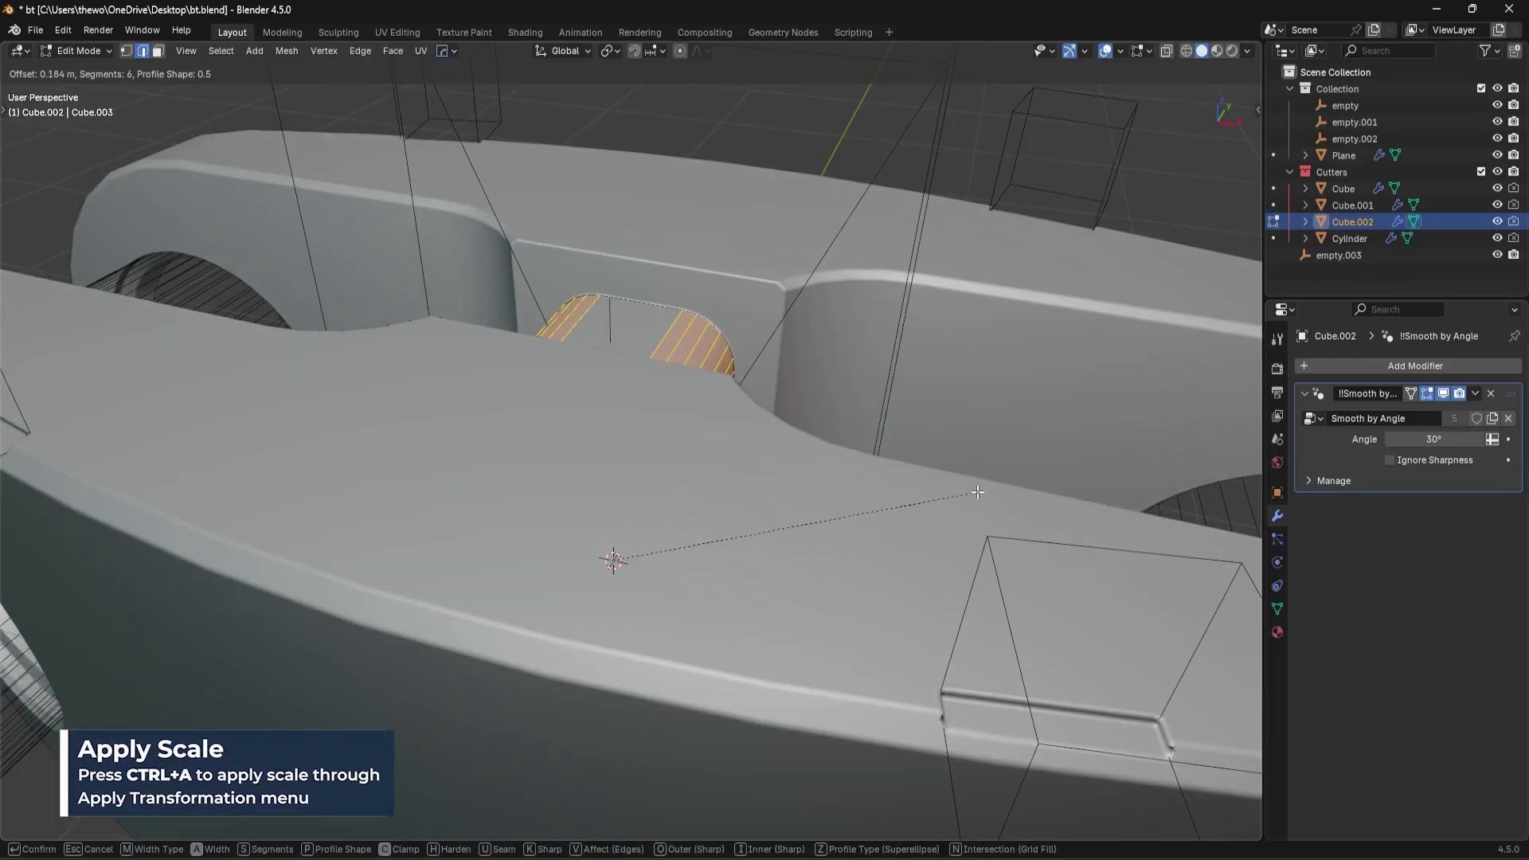
{"action": "left_click", "coordinate": [978, 492]}
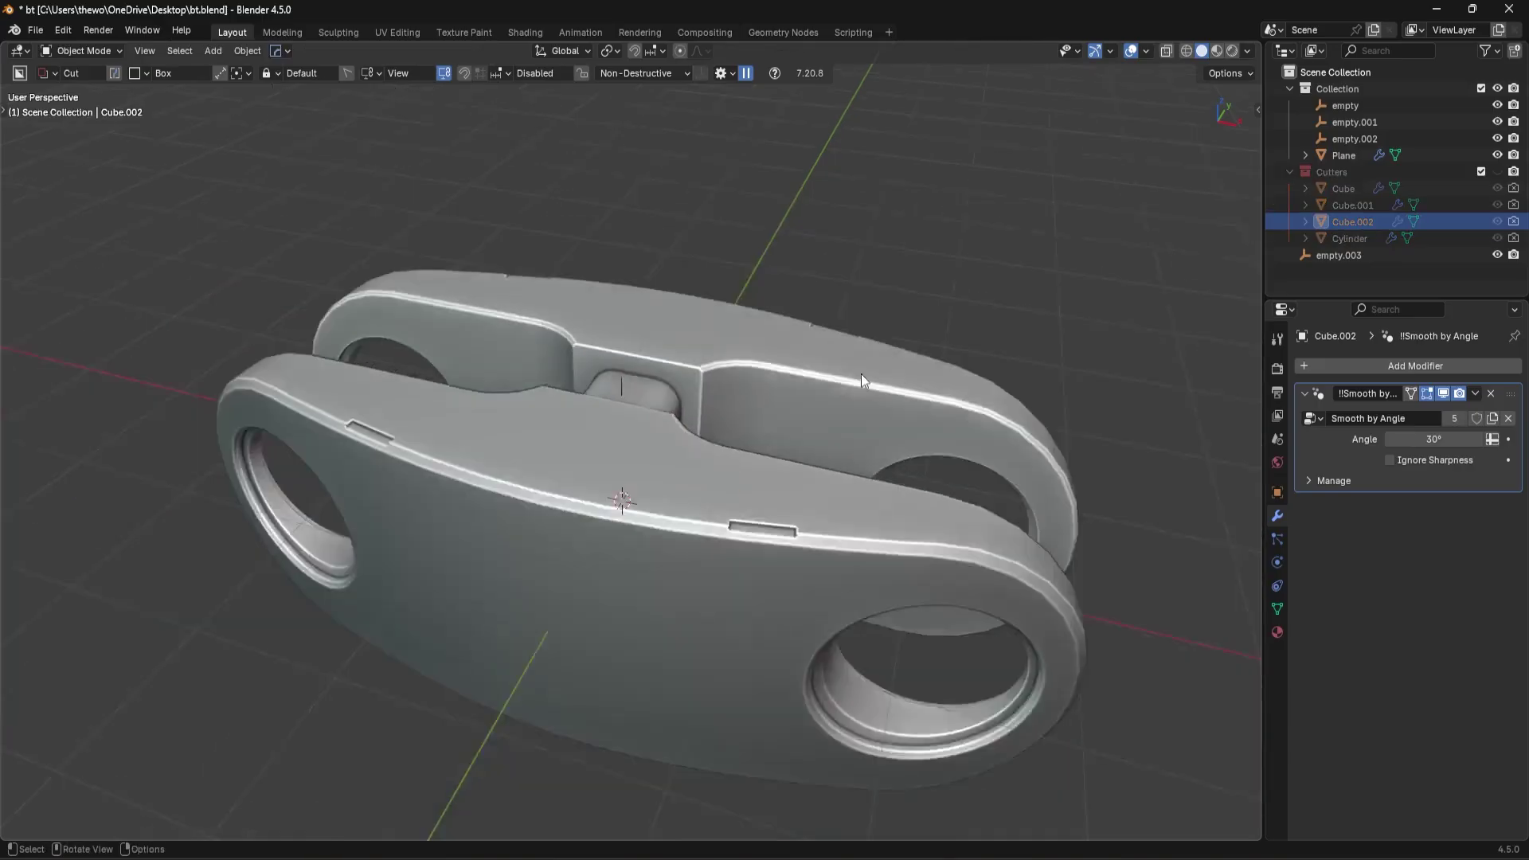
{"action": "middle_click_drag", "start_coordinate": [862, 374], "coordinate": [753, 444]}
{"action": "scroll", "coordinate": [819, 494], "scroll_direction": "up", "scroll_amount": 8}
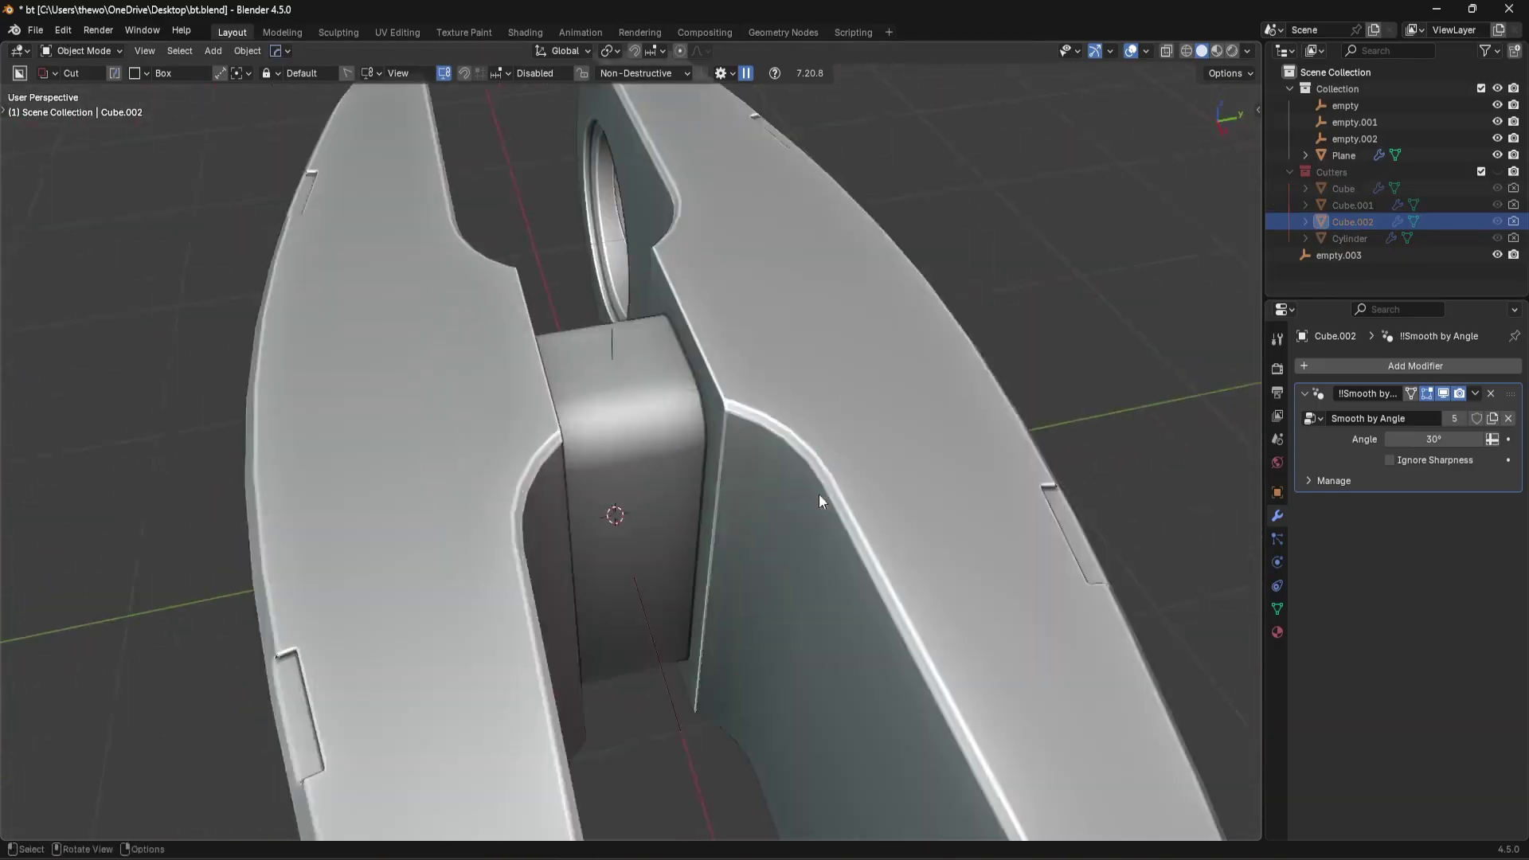
{"action": "scroll", "coordinate": [819, 494], "scroll_direction": "up", "scroll_amount": 1}
{"action": "key", "text": "ctrl+z"}
{"action": "key", "text": "ctrl+z"}
{"action": "key", "text": "ctrl+z"}
Step: Bevel the inner block's edges by about 0.2 m with 10 segments
{"action": "middle_click_drag", "start_coordinate": [884, 539], "coordinate": [953, 553]}
{"action": "key", "text": "ctrl+b"}
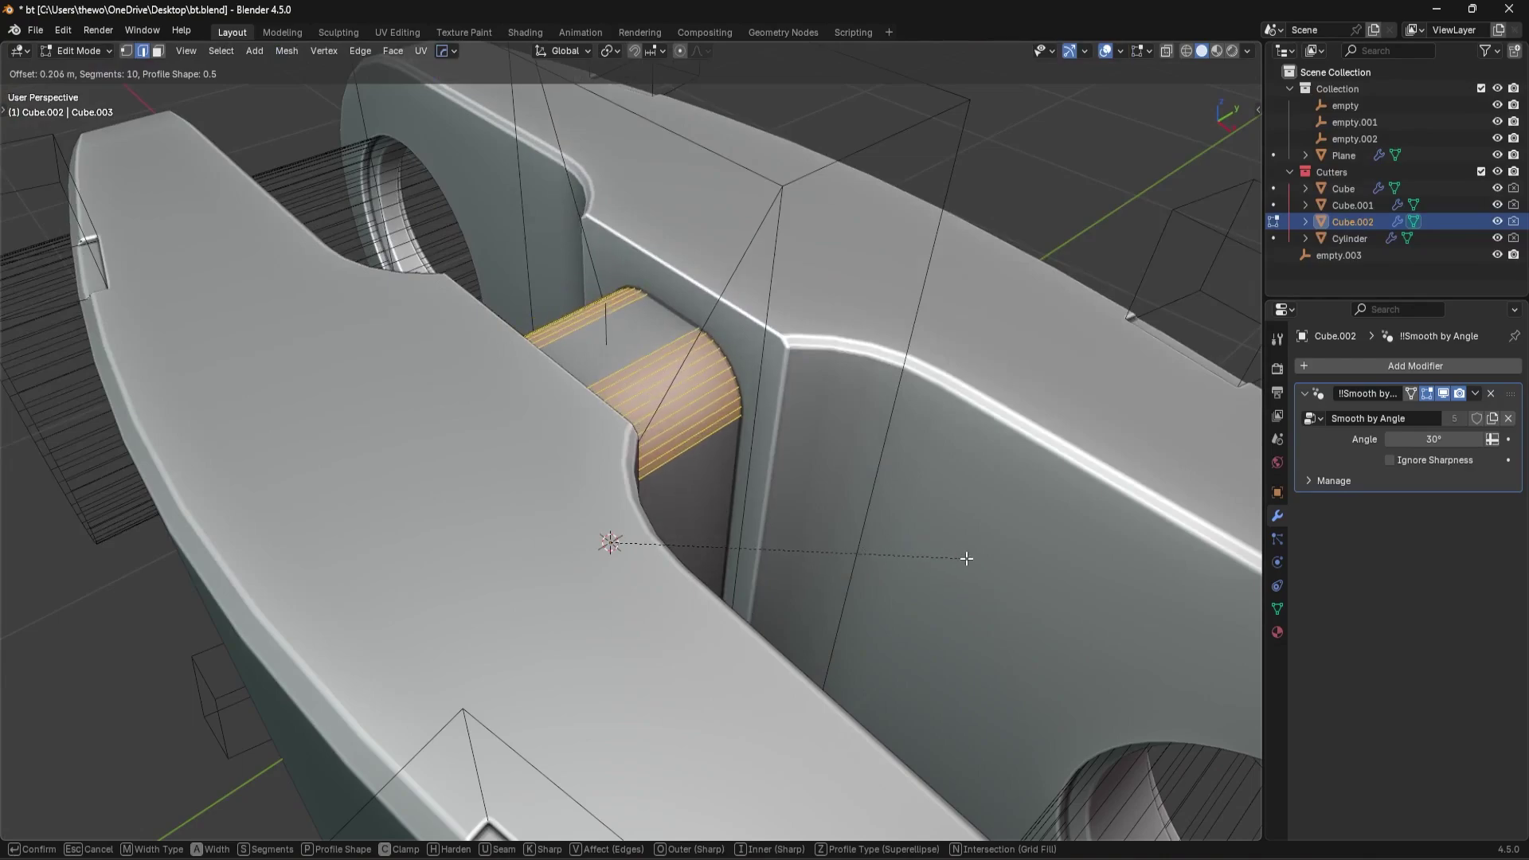
{"action": "left_click", "coordinate": [955, 549]}
{"action": "key", "text": "Tab"}
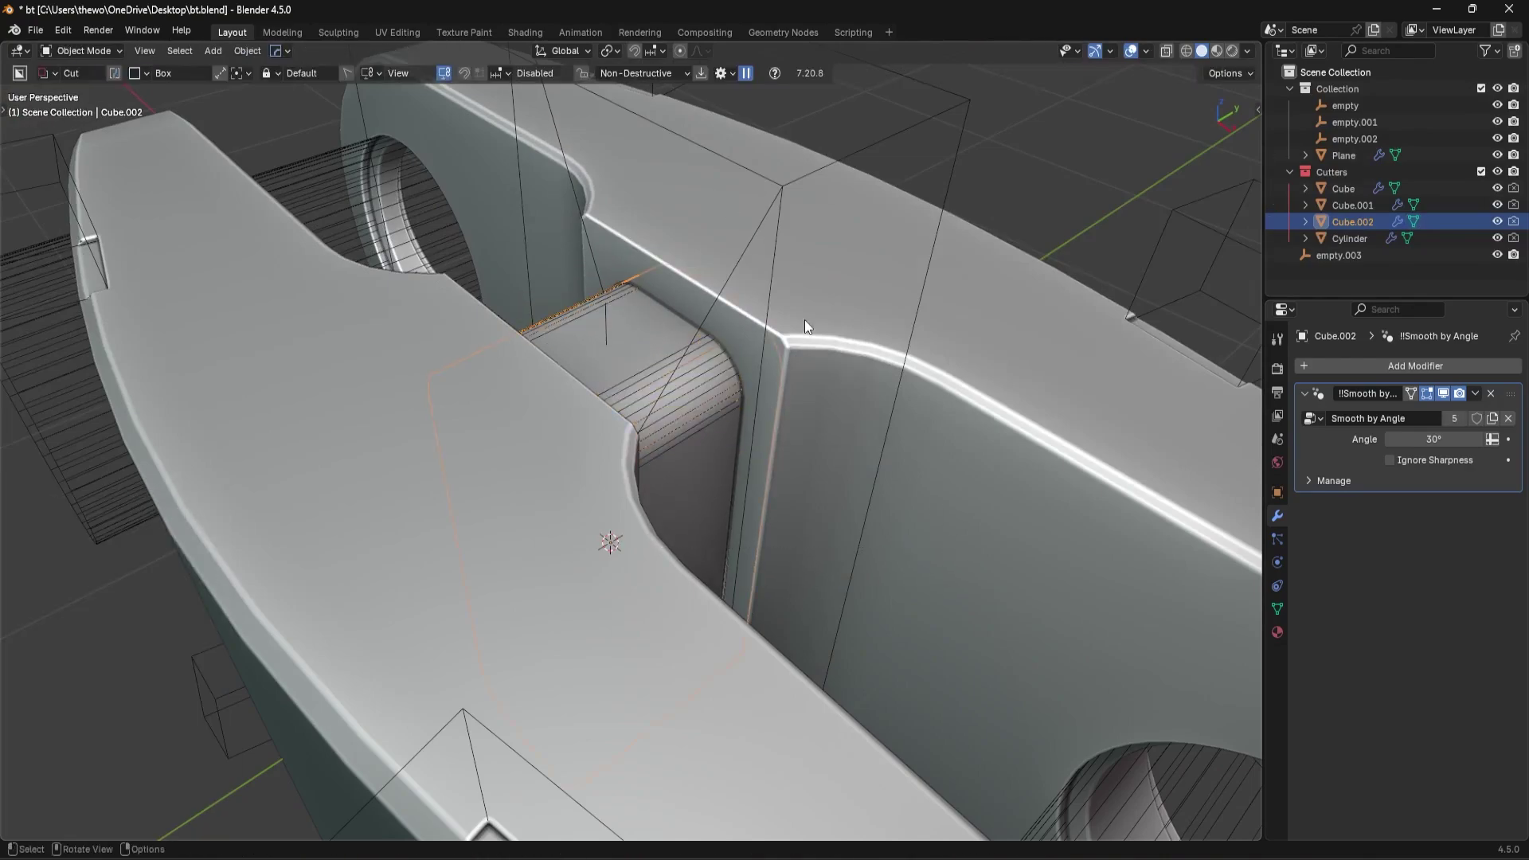
Step: Select the wider central cutter and apply its Boolean modifier
{"action": "left_click", "coordinate": [938, 112]}
{"action": "left_click", "coordinate": [1443, 395]}
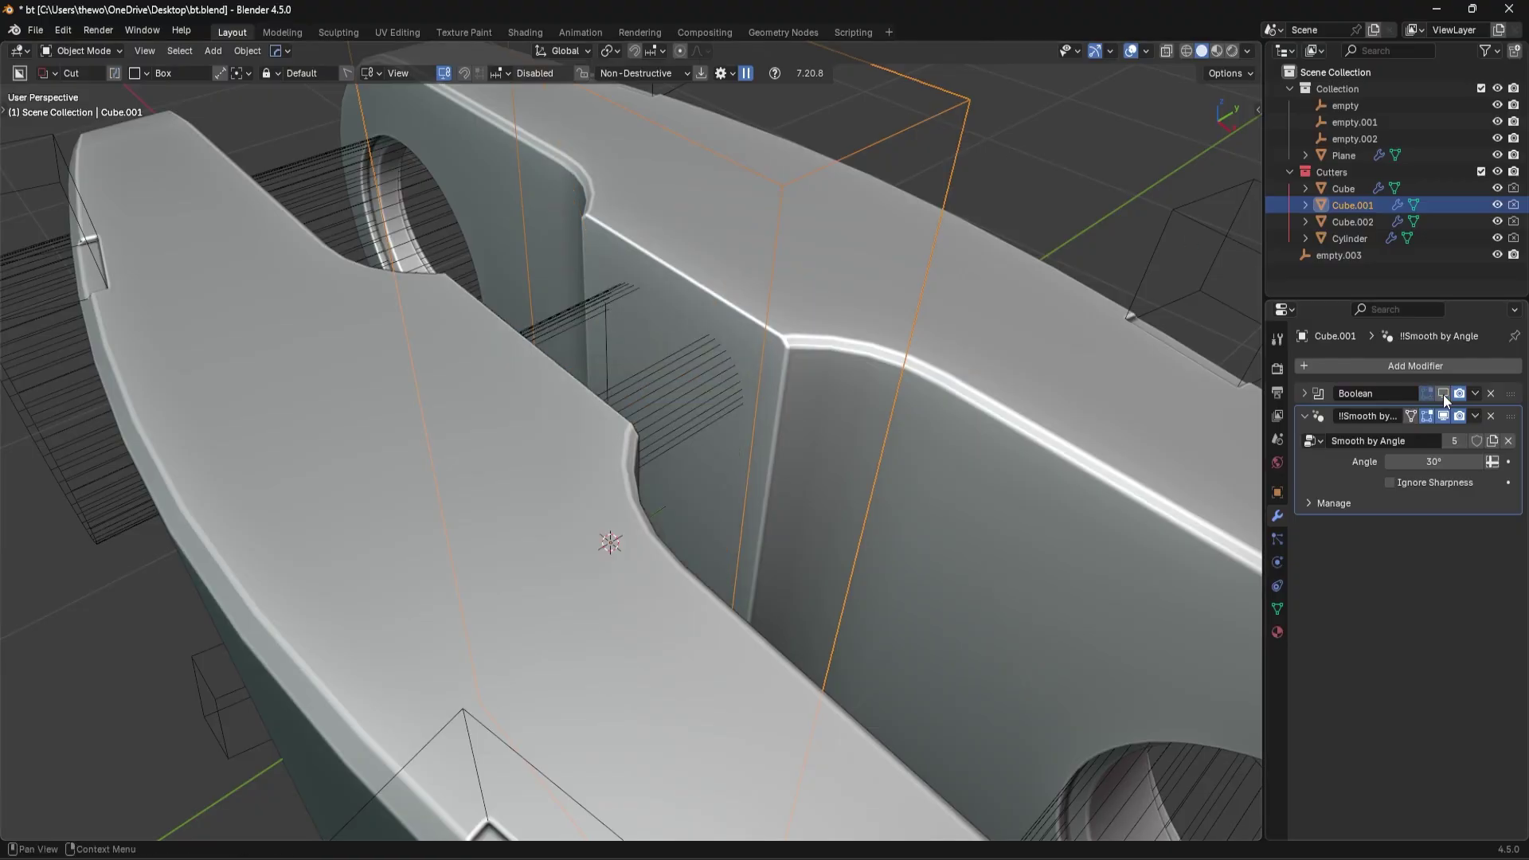
{"action": "left_click", "coordinate": [1444, 395]}
{"action": "left_click", "coordinate": [1475, 393]}
{"action": "left_click", "coordinate": [1463, 412]}
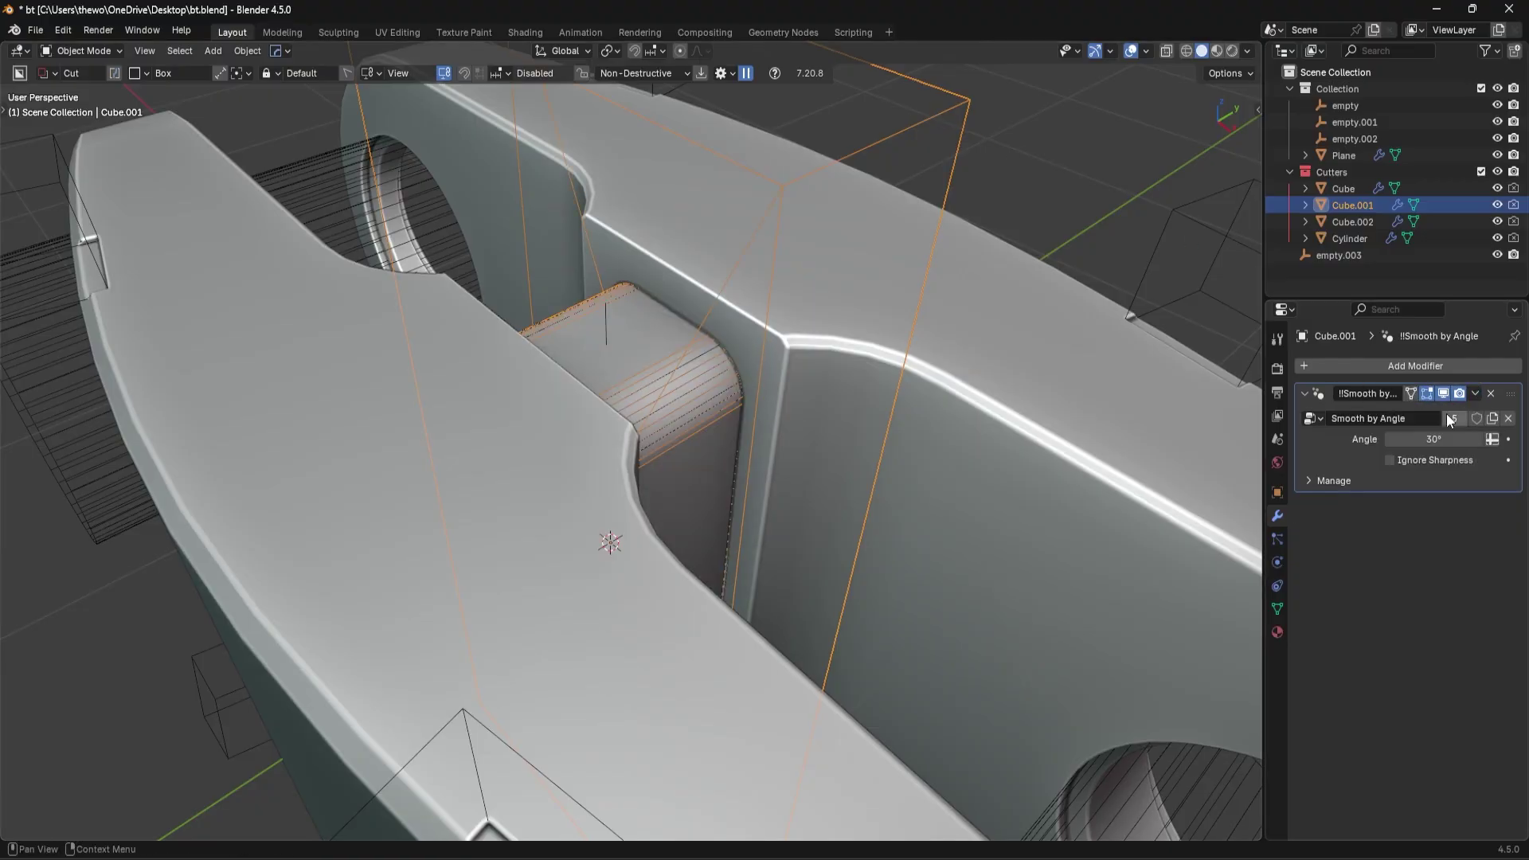
Step: Try to bevel the edge loop around the rounded opening in the wider cutter's side face
{"action": "key", "text": "Tab"}
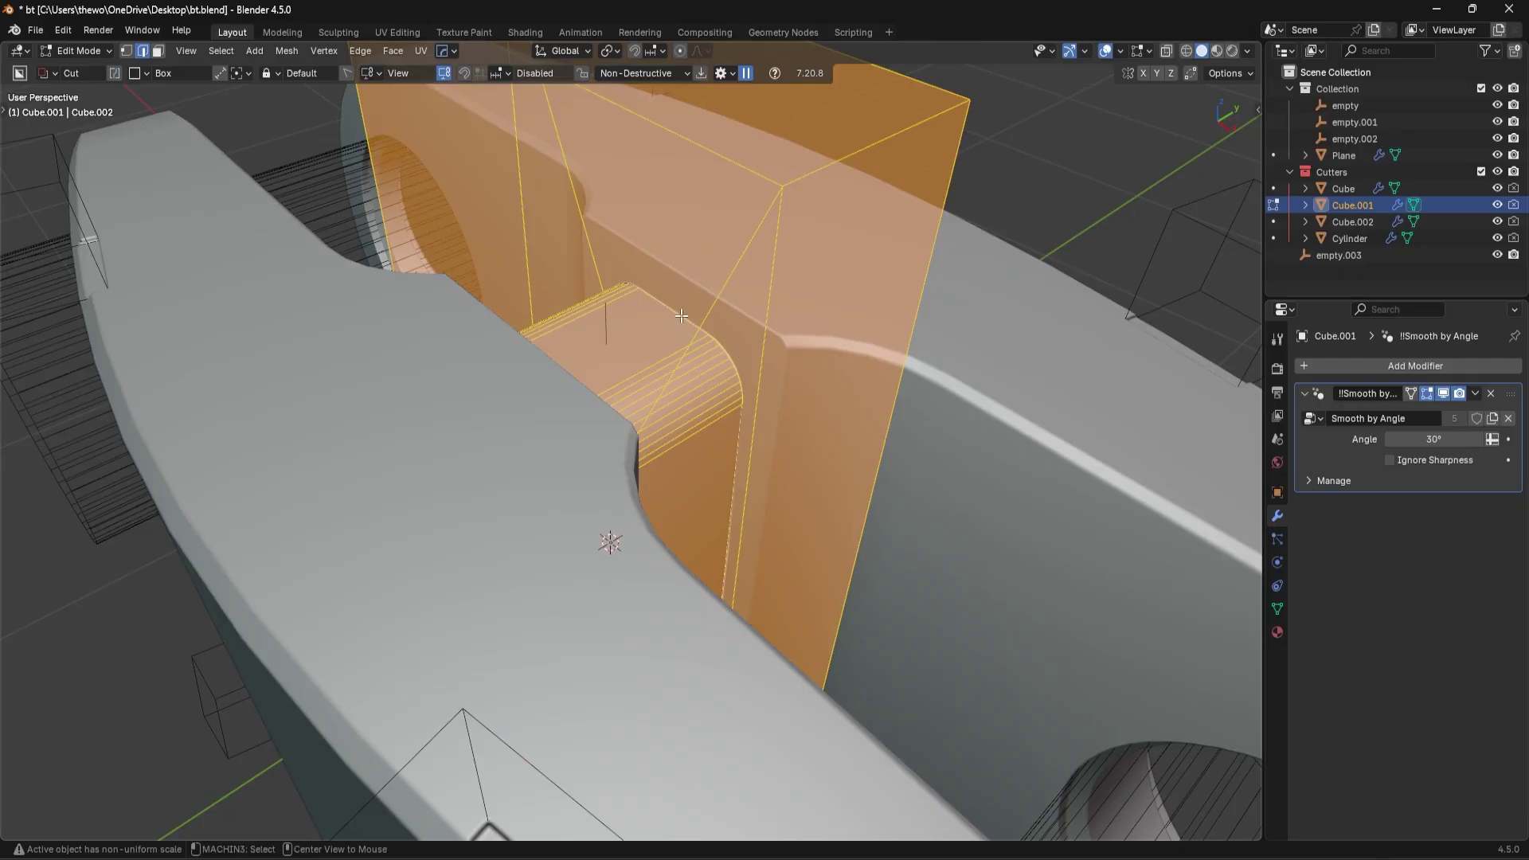
{"action": "key", "text": "alt+a"}
{"action": "middle_click_drag", "start_coordinate": [833, 423], "coordinate": [479, 432]}
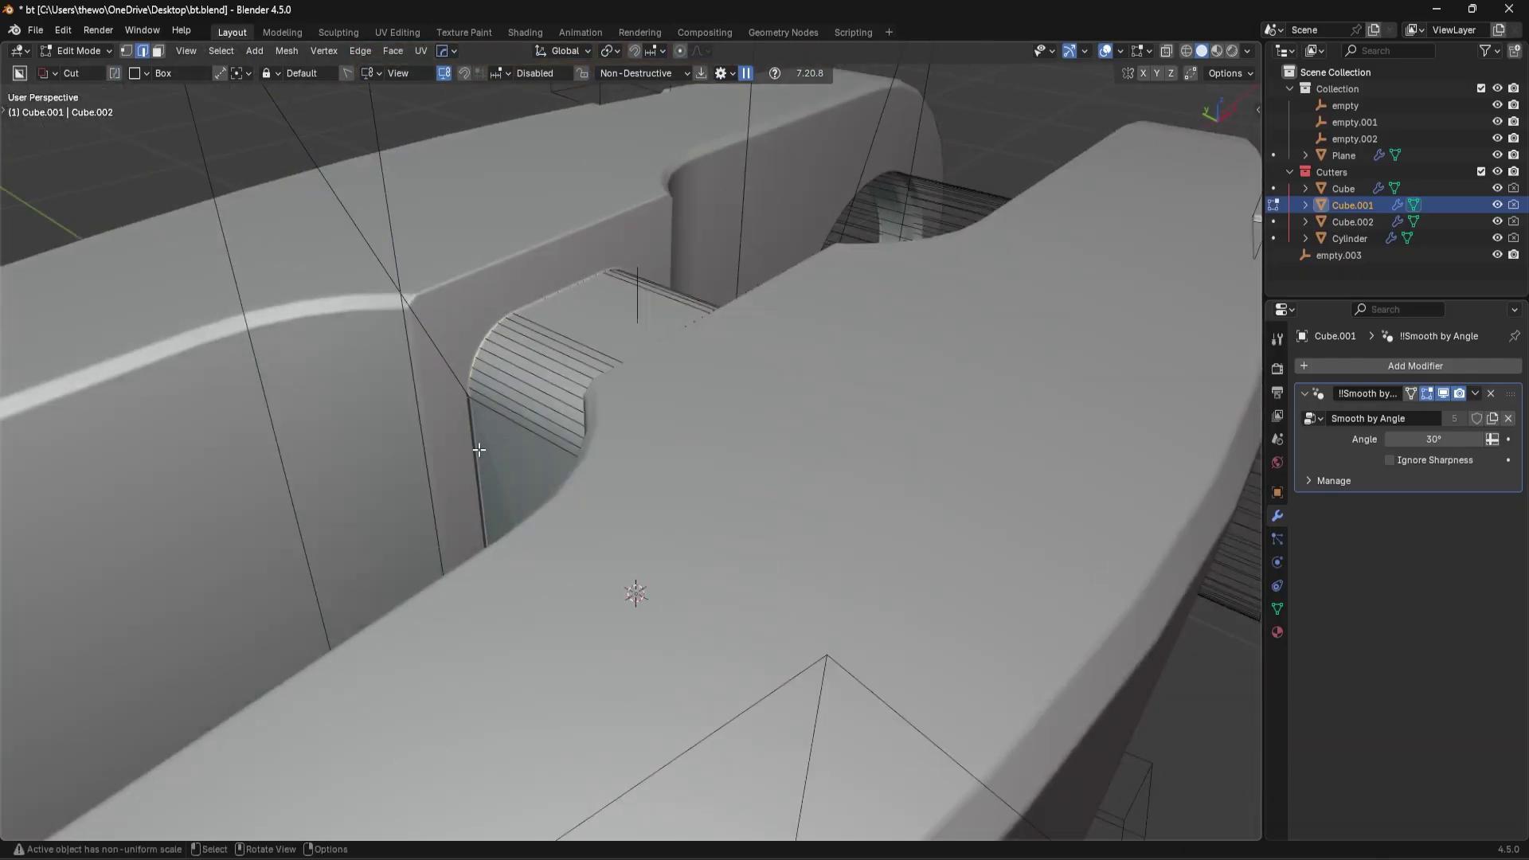
{"action": "double_click", "coordinate": [479, 450]}
{"action": "middle_click_drag", "start_coordinate": [479, 450], "coordinate": [1002, 459]}
{"action": "left_click", "coordinate": [1426, 394]}
{"action": "key", "text": "ctrl+b"}
{"action": "left_click", "coordinate": [990, 499]}
{"action": "middle_click_drag", "start_coordinate": [990, 500], "coordinate": [732, 426]}
{"action": "key", "text": "Tab"}
Step: Hide the boolean cutters and apply the body's Boolean.001 modifier
{"action": "scroll", "coordinate": [701, 351], "scroll_direction": "down", "scroll_amount": 5}
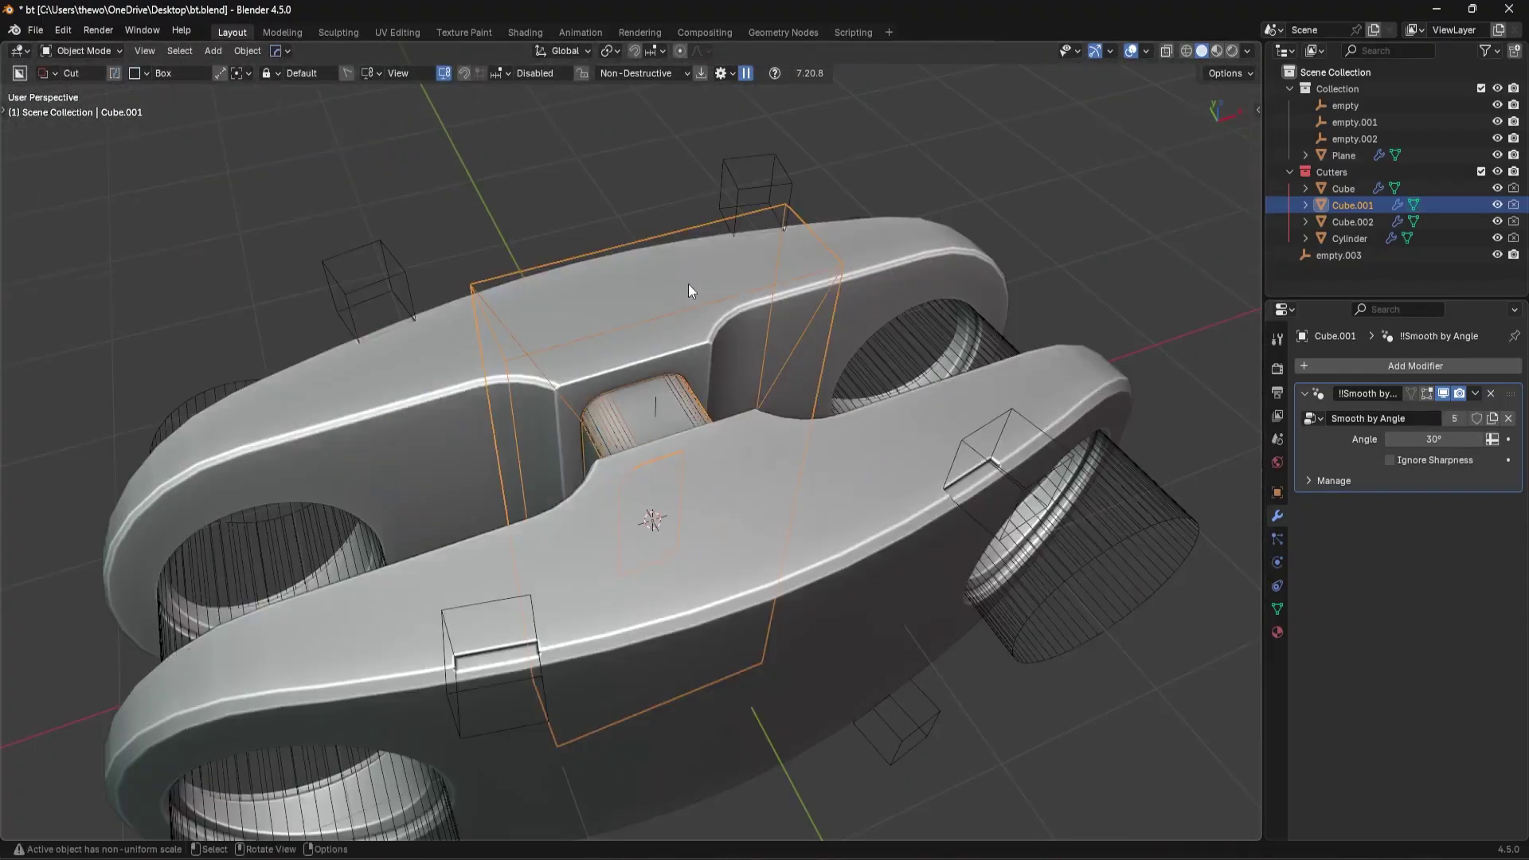
{"action": "key", "text": "shift+2"}
{"action": "middle_click_drag", "start_coordinate": [843, 341], "coordinate": [689, 328]}
{"action": "left_click", "coordinate": [690, 328]}
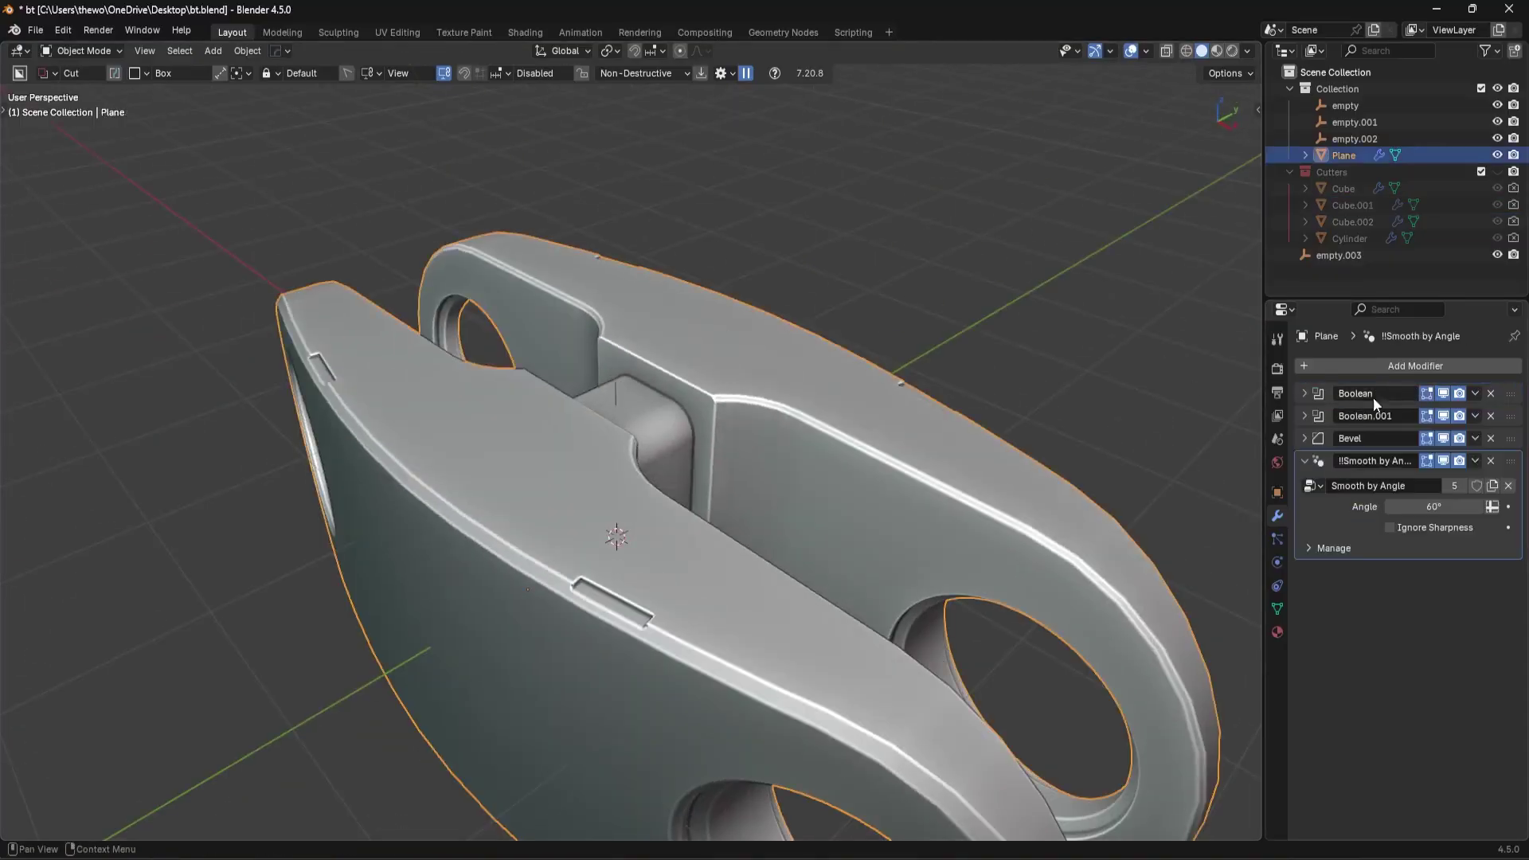
{"action": "left_click", "coordinate": [1476, 419]}
{"action": "left_click", "coordinate": [1461, 433]}
Step: Examine the body's mesh in Edit Mode around the corner where the rounded block meets the slot wall
{"action": "key", "text": "Tab"}
{"action": "scroll", "coordinate": [738, 497], "scroll_direction": "up", "scroll_amount": 4}
{"action": "middle_click_drag", "start_coordinate": [738, 497], "coordinate": [655, 335]}
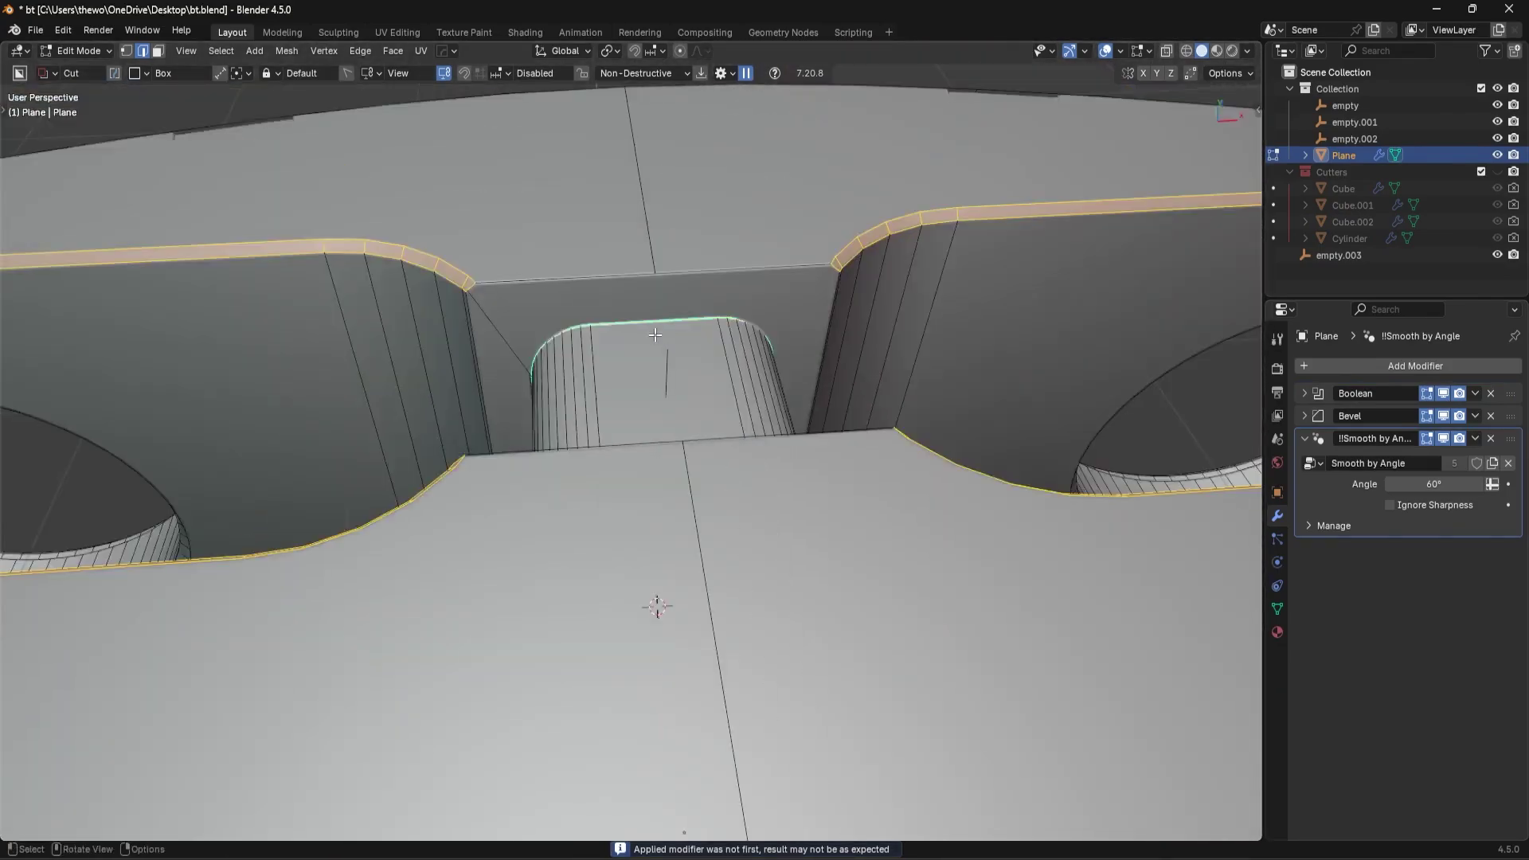
{"action": "key", "text": "Tab"}
{"action": "left_click", "coordinate": [518, 331]}
{"action": "middle_click_drag", "start_coordinate": [557, 338], "coordinate": [629, 395]}
{"action": "scroll", "coordinate": [628, 394], "scroll_direction": "down", "scroll_amount": 3}
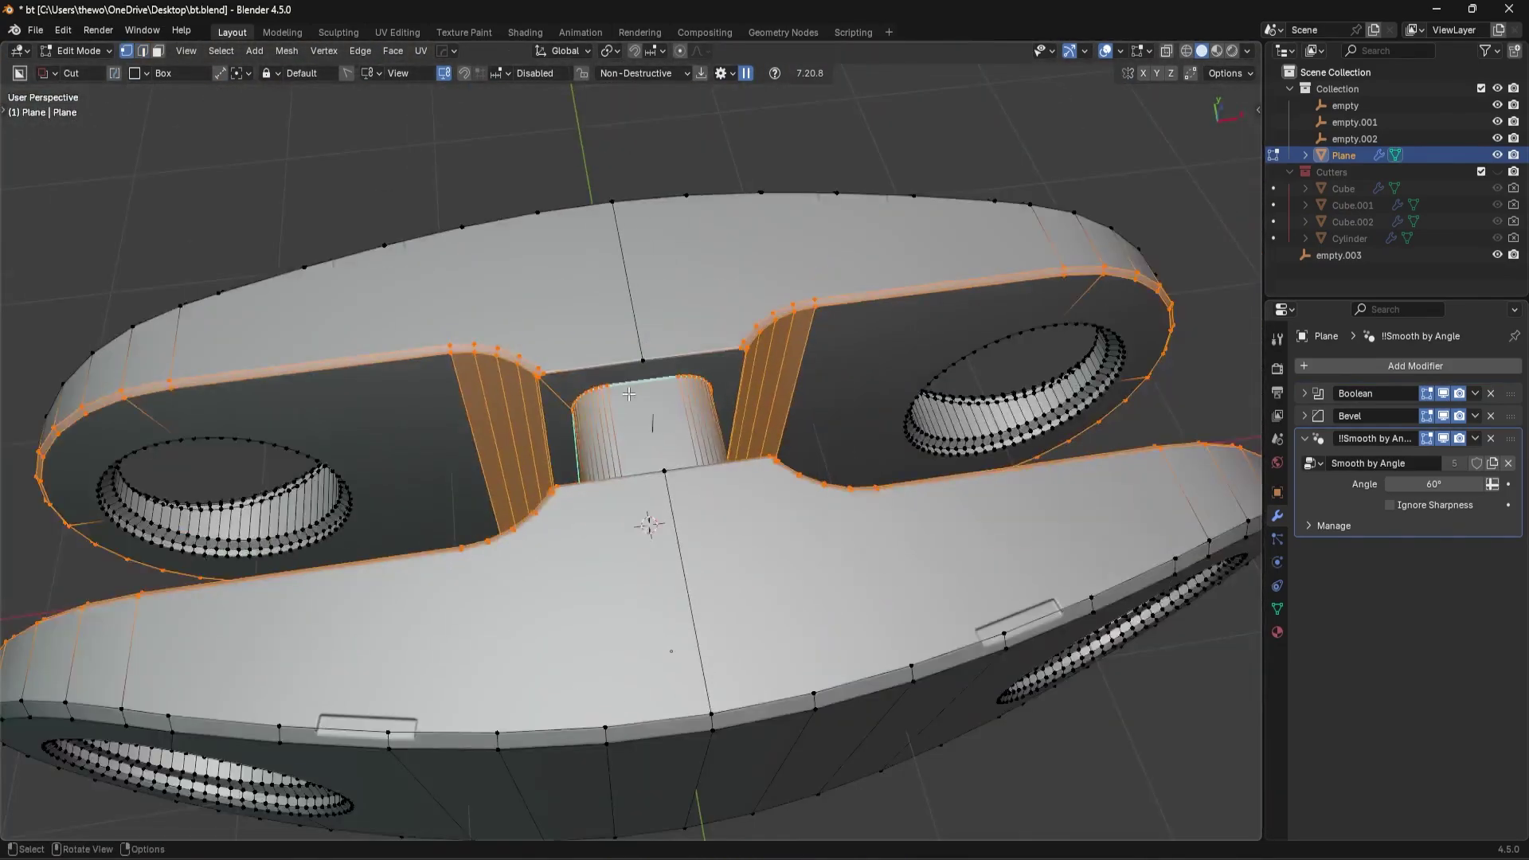
{"action": "scroll", "coordinate": [630, 394], "scroll_direction": "down", "scroll_amount": 1}
{"action": "scroll", "coordinate": [643, 410], "scroll_direction": "up", "scroll_amount": 1}
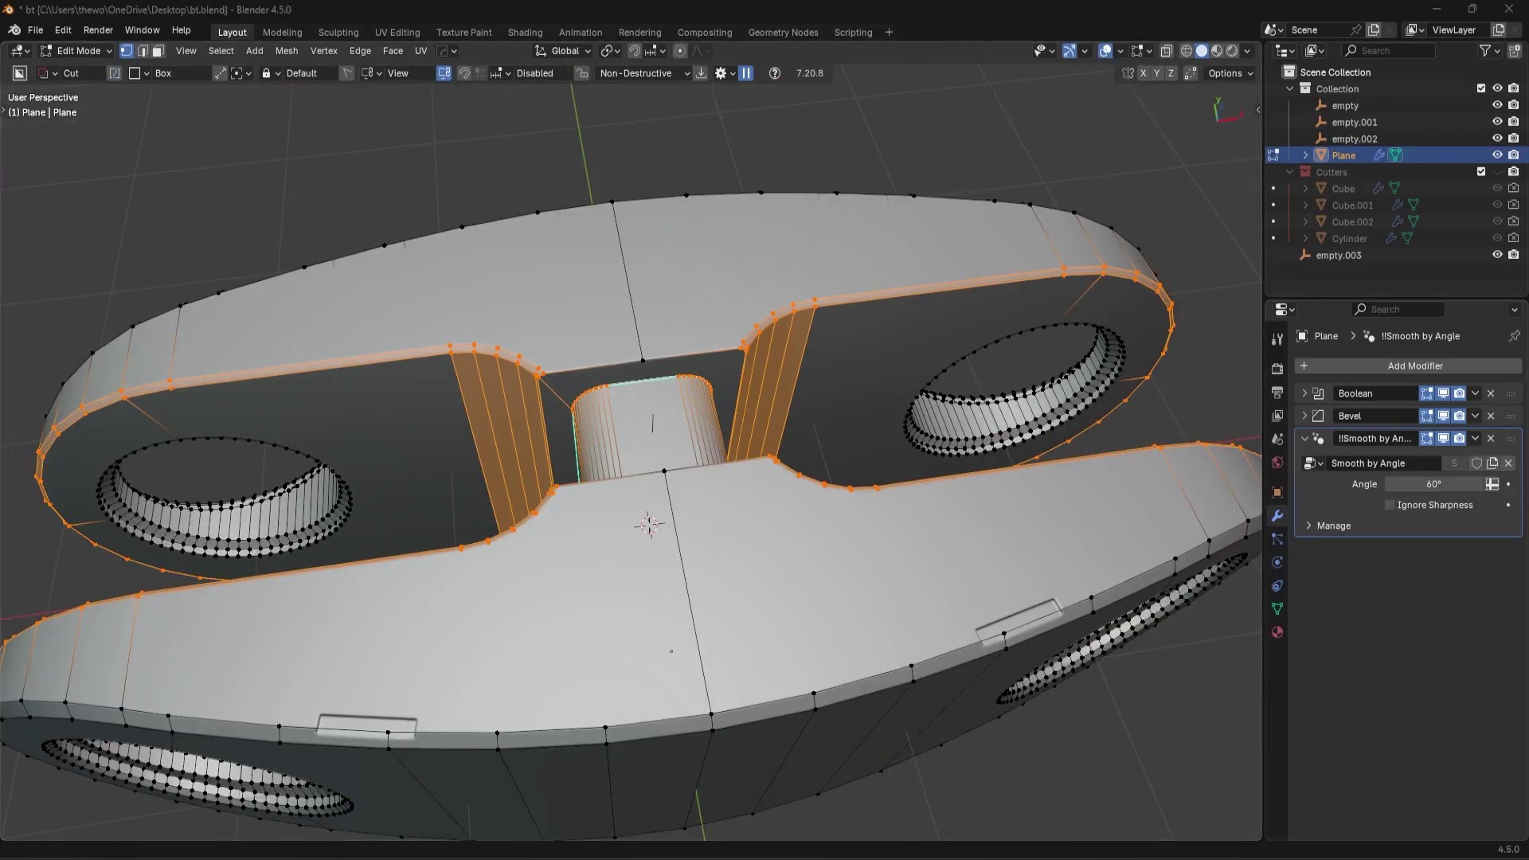
{"action": "middle_click_drag", "start_coordinate": [581, 513], "coordinate": [632, 441]}
{"action": "scroll", "coordinate": [641, 450], "scroll_direction": "up", "scroll_amount": 7}
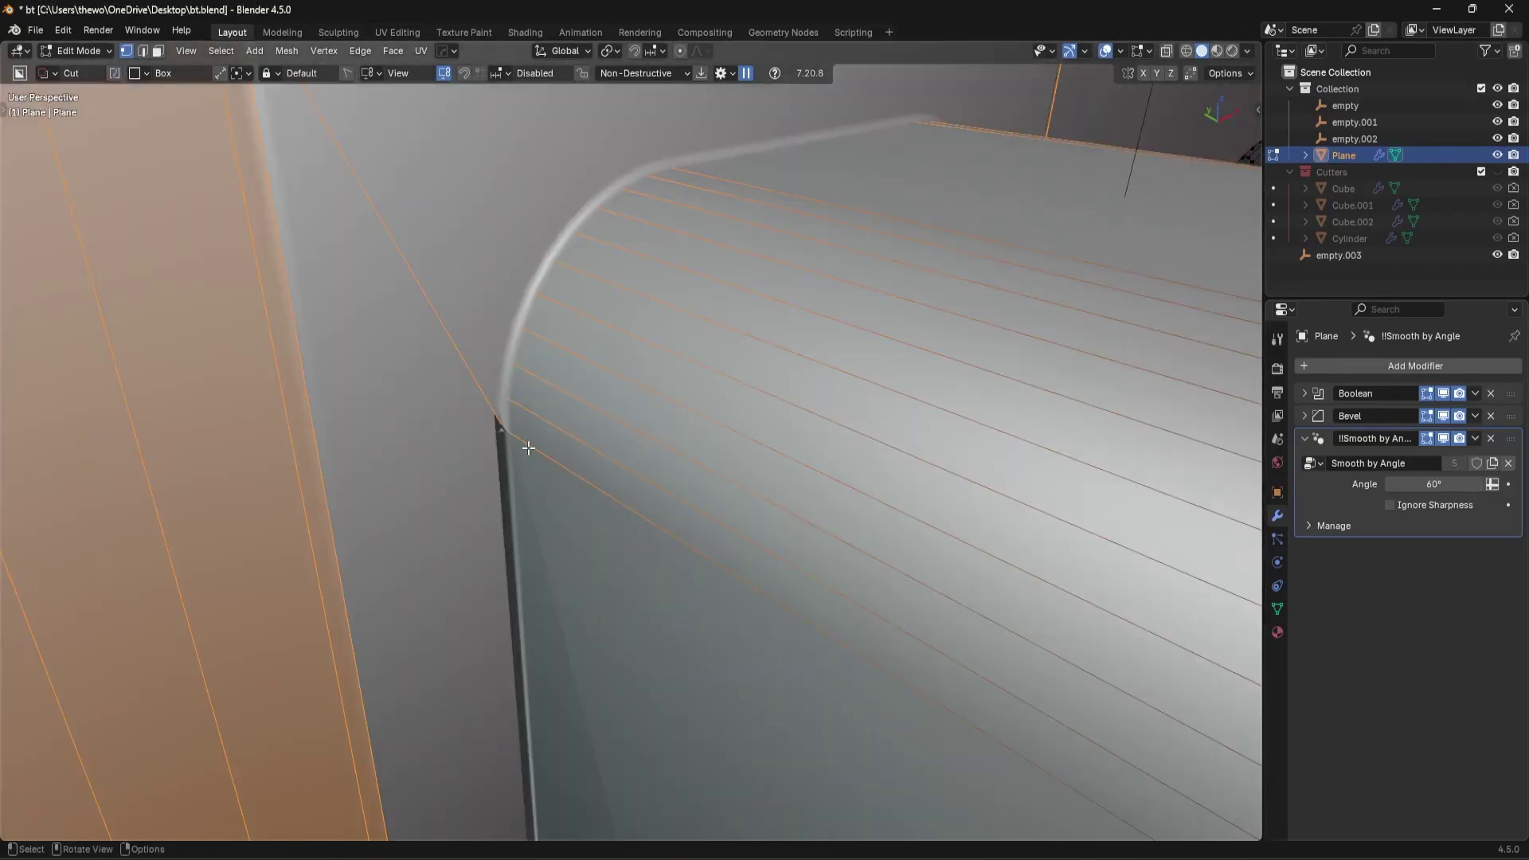
Step: Turn off the Bevel modifier's Edit Mode display and try moving the vertex at the rounded block's corner
{"action": "left_click", "coordinate": [1444, 416]}
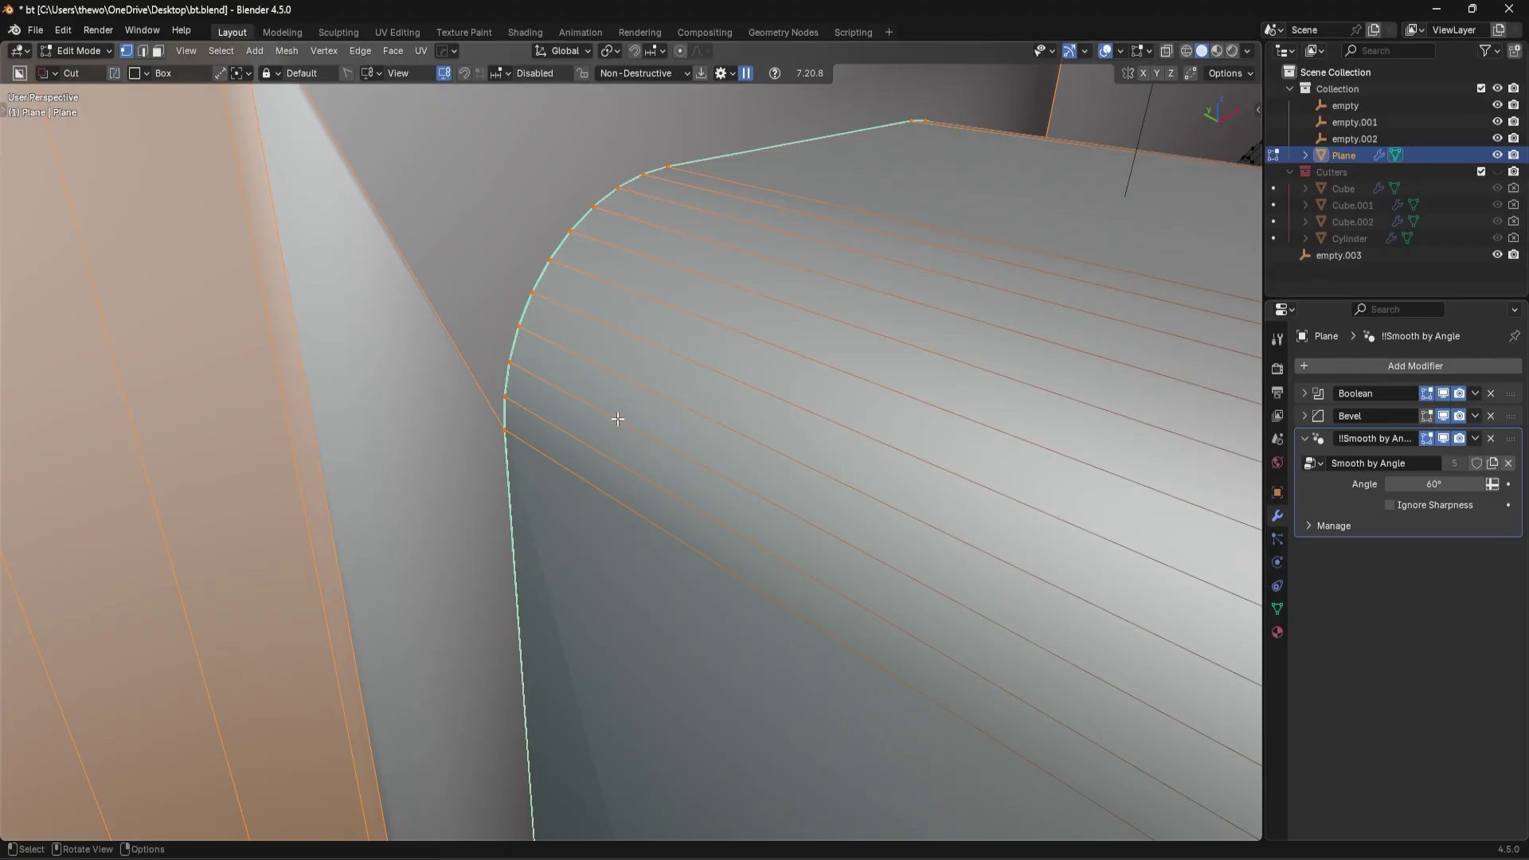
{"action": "left_click", "coordinate": [512, 429]}
{"action": "key", "text": "g"}
{"action": "right_click", "coordinate": [605, 403]}
Step: Symmetrize the body's entire mesh in the -X to +X direction
{"action": "scroll", "coordinate": [605, 403], "scroll_direction": "down", "scroll_amount": 4}
{"action": "middle_click_drag", "start_coordinate": [605, 403], "coordinate": [693, 414]}
{"action": "scroll", "coordinate": [661, 419], "scroll_direction": "down", "scroll_amount": 3}
{"action": "key", "text": "a"}
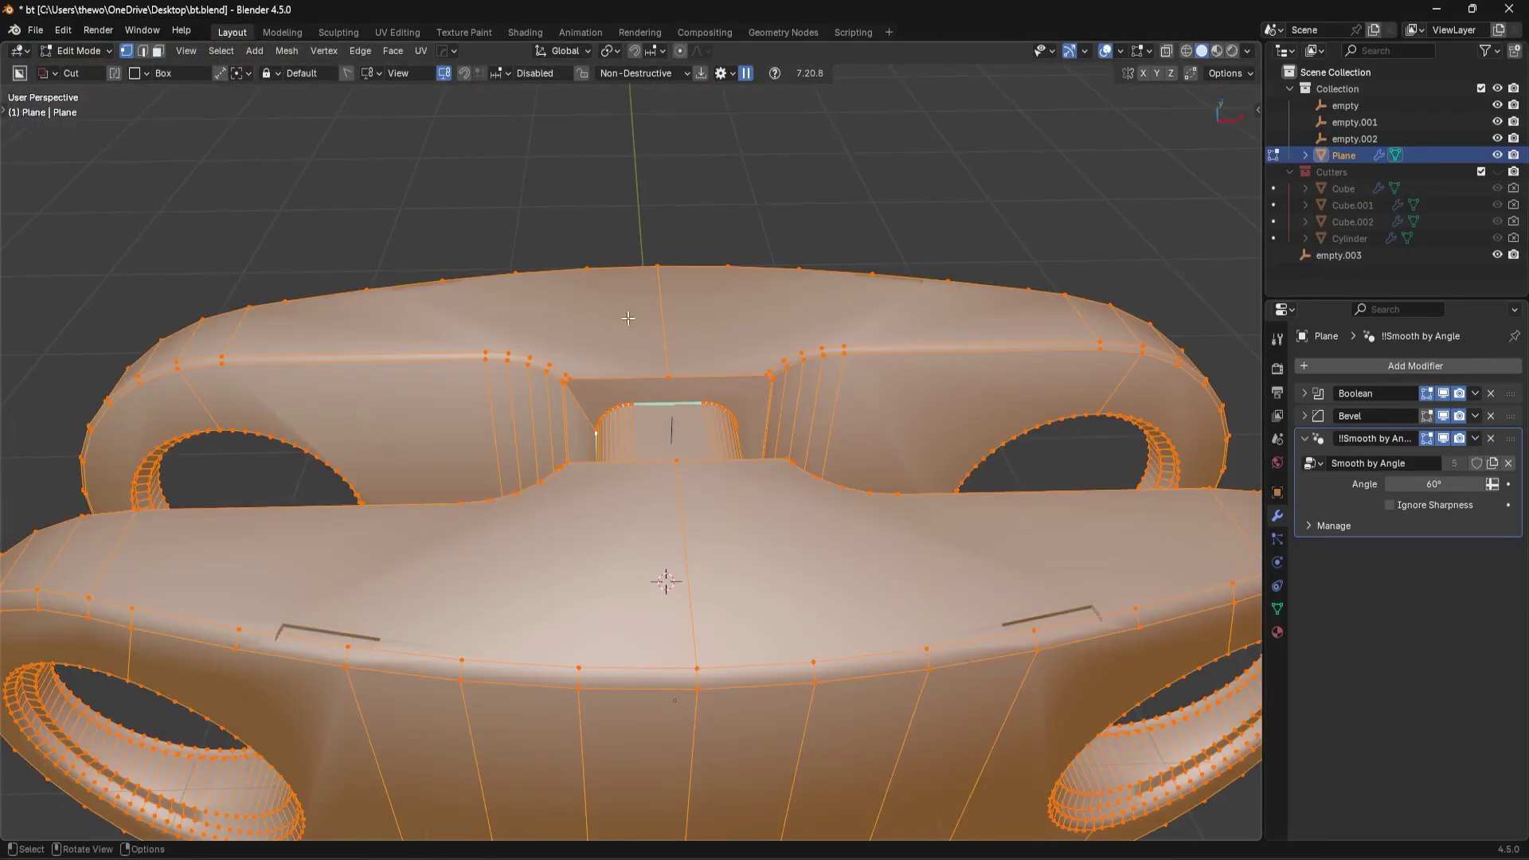
{"action": "left_click", "coordinate": [285, 51]}
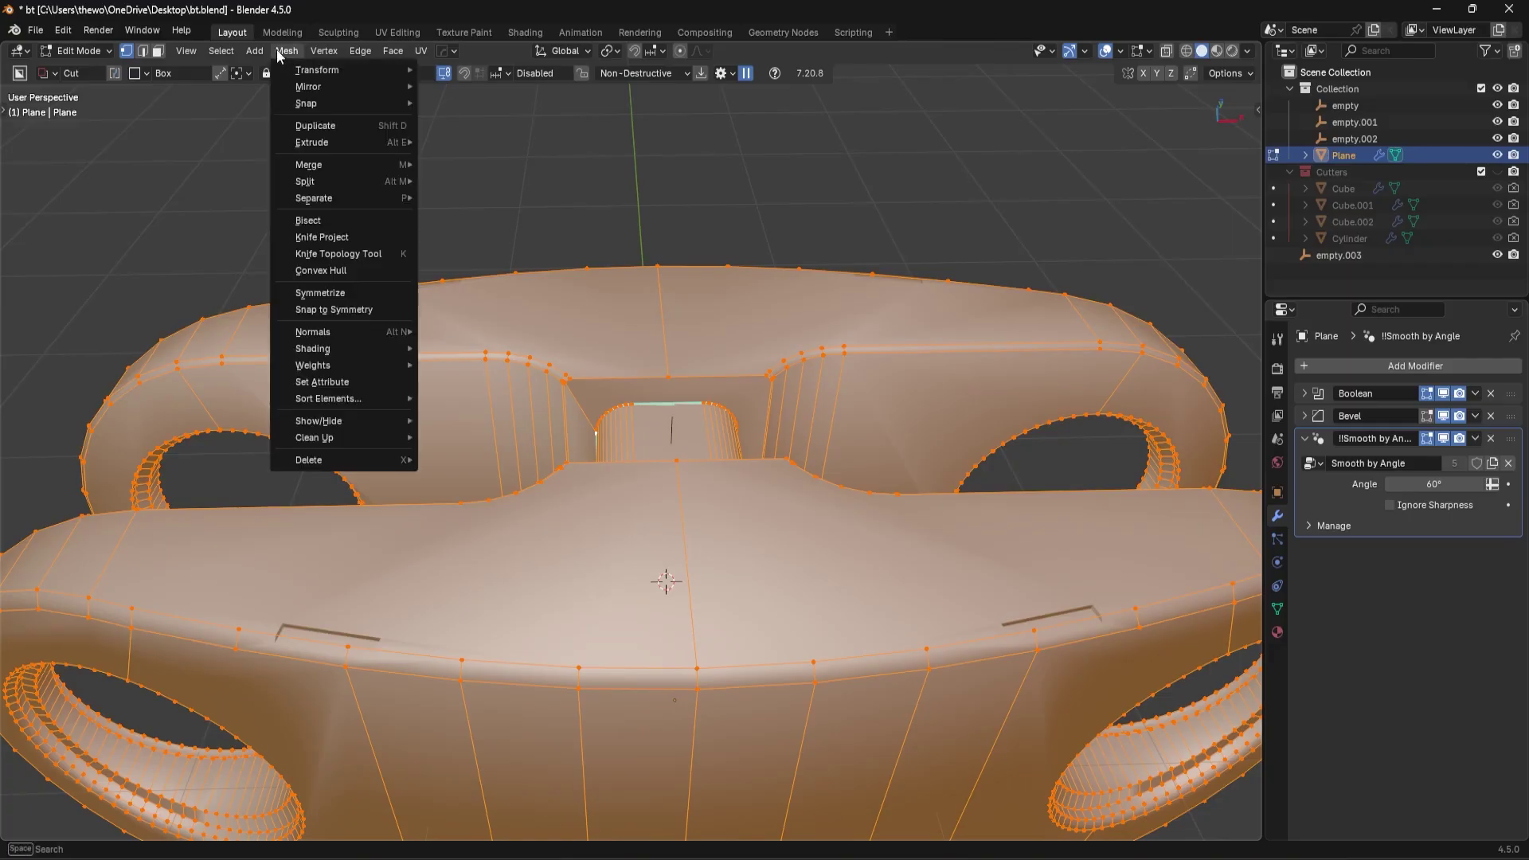
{"action": "left_click", "coordinate": [349, 294]}
{"action": "scroll", "coordinate": [732, 489], "scroll_direction": "down", "scroll_amount": 4}
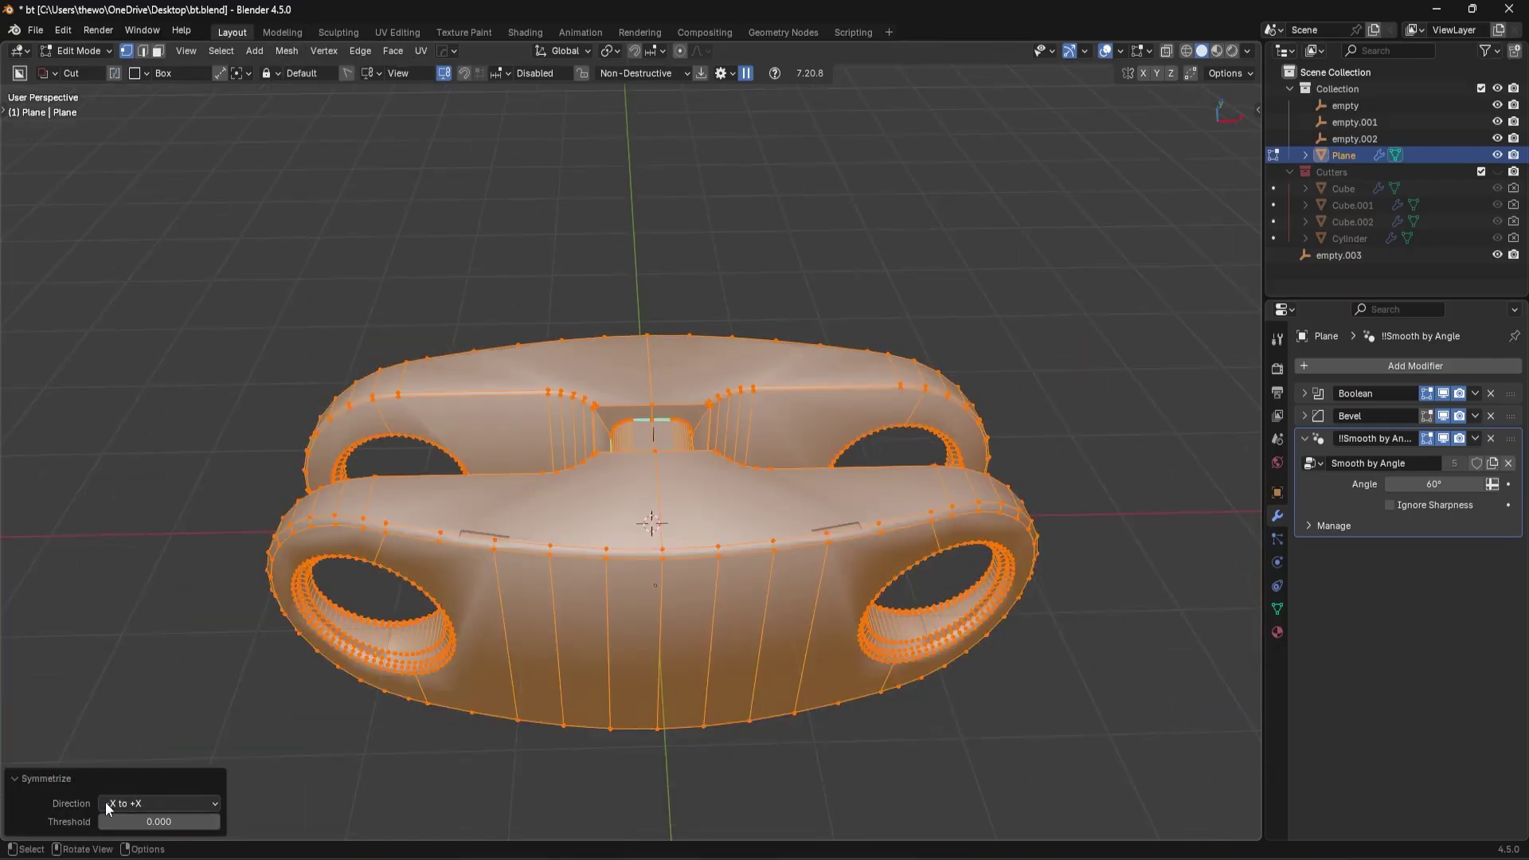
{"action": "scroll", "coordinate": [672, 608], "scroll_direction": "up", "scroll_amount": 3}
{"action": "middle_click_drag", "start_coordinate": [672, 608], "coordinate": [749, 717]}
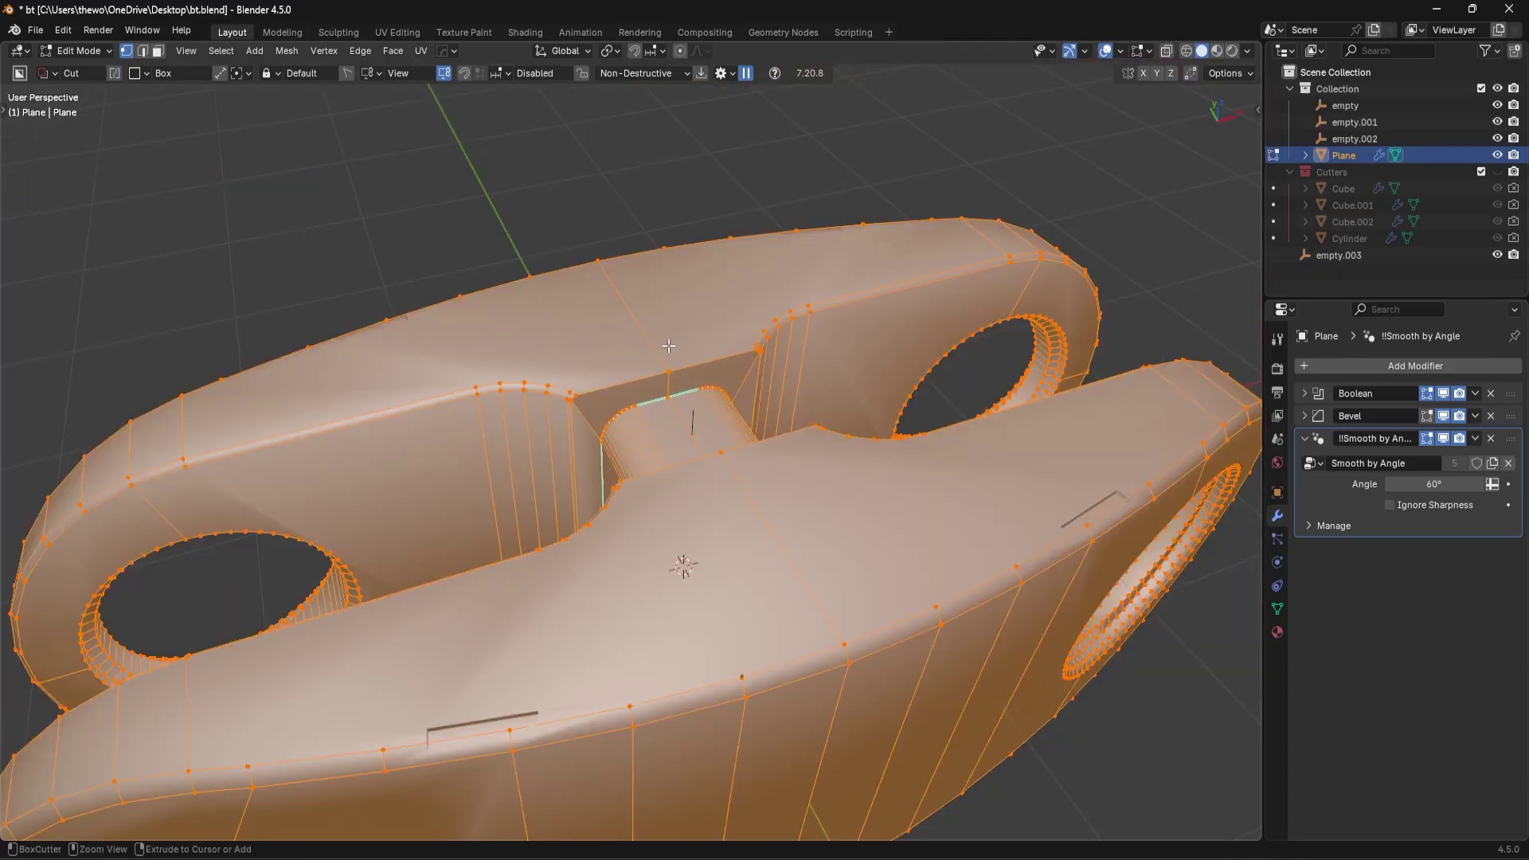
Step: Dissolve the stray diagonal edges on the slot wall beside the rounded block's corner
{"action": "scroll", "coordinate": [638, 309], "scroll_direction": "up", "scroll_amount": 4}
{"action": "key", "text": "Tab"}
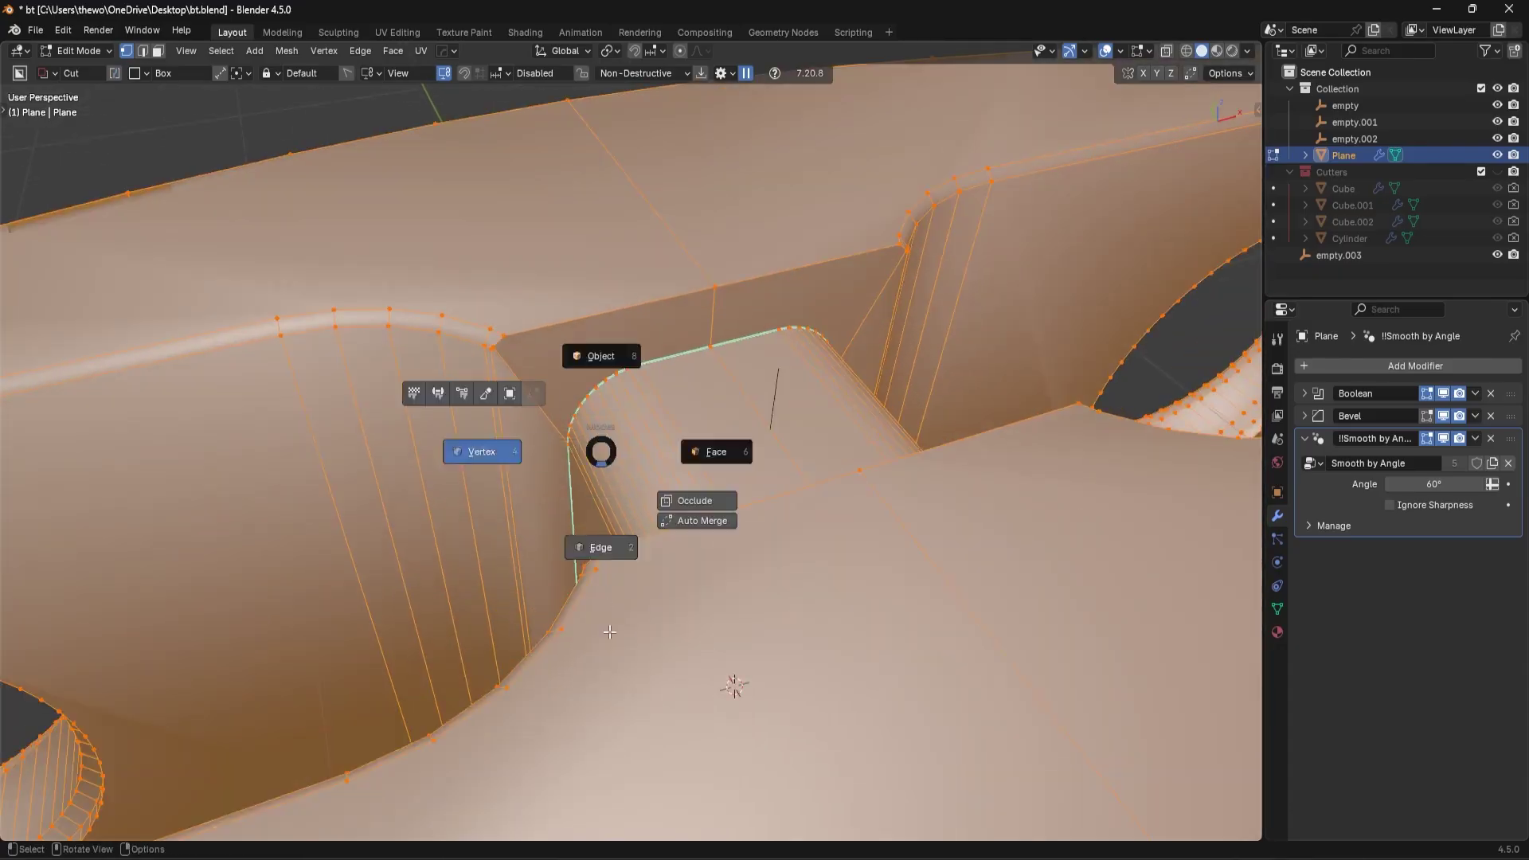
{"action": "left_click", "coordinate": [614, 633]}
{"action": "left_click", "coordinate": [536, 406]}
{"action": "key", "text": "ctrl+x"}
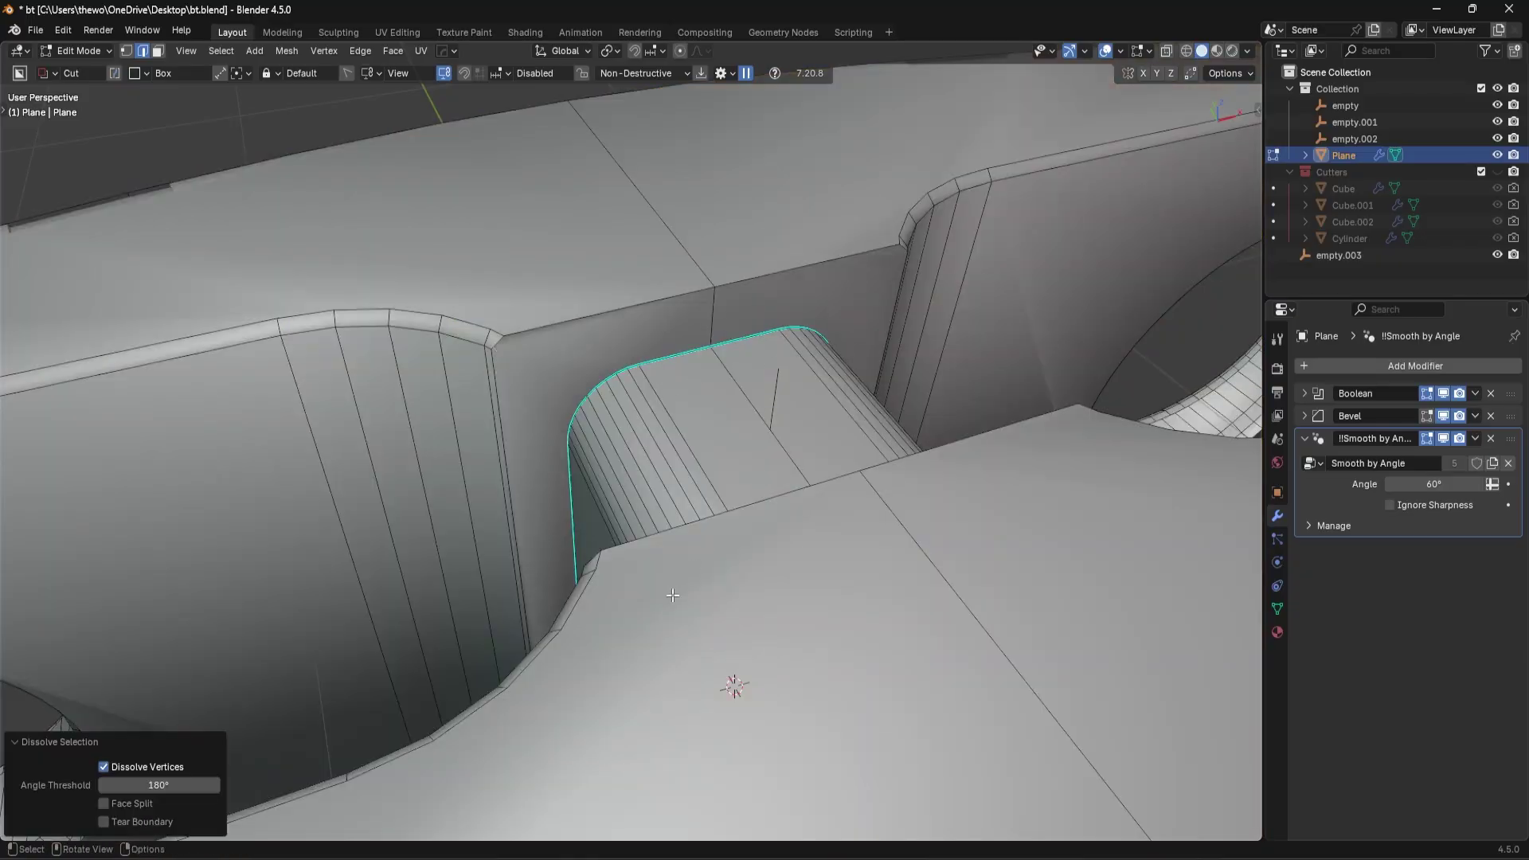
Step: Loop-select the edges where the rounded block meets the slot wall and mark them sharp
{"action": "middle_click_drag", "start_coordinate": [673, 587], "coordinate": [643, 7]}
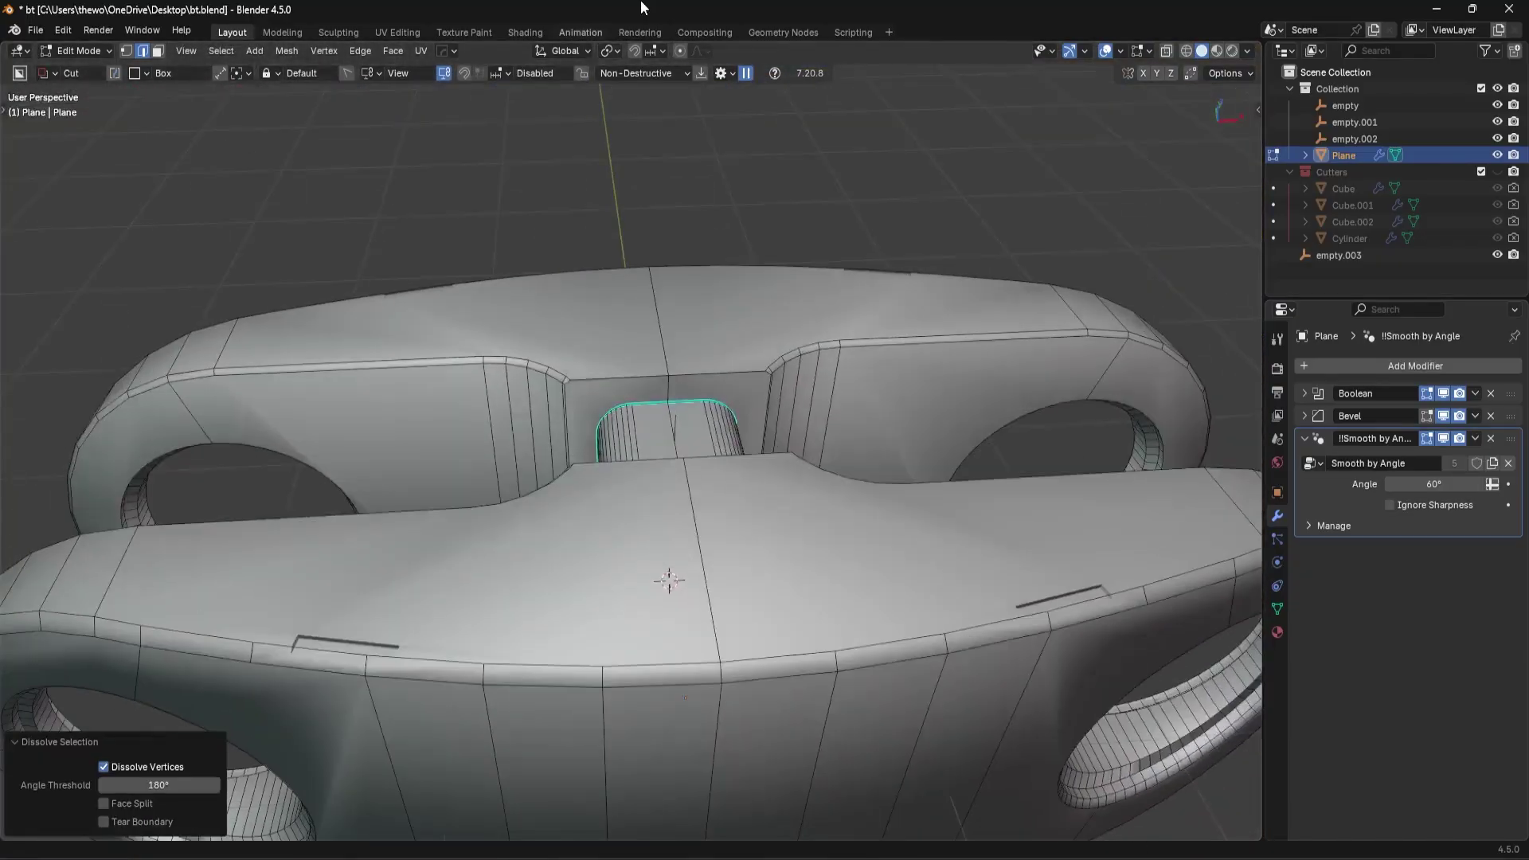
{"action": "middle_click_drag", "start_coordinate": [834, 366], "coordinate": [700, 414]}
{"action": "middle_click_drag", "start_coordinate": [698, 357], "coordinate": [691, 374]}
{"action": "left_click", "coordinate": [707, 356]}
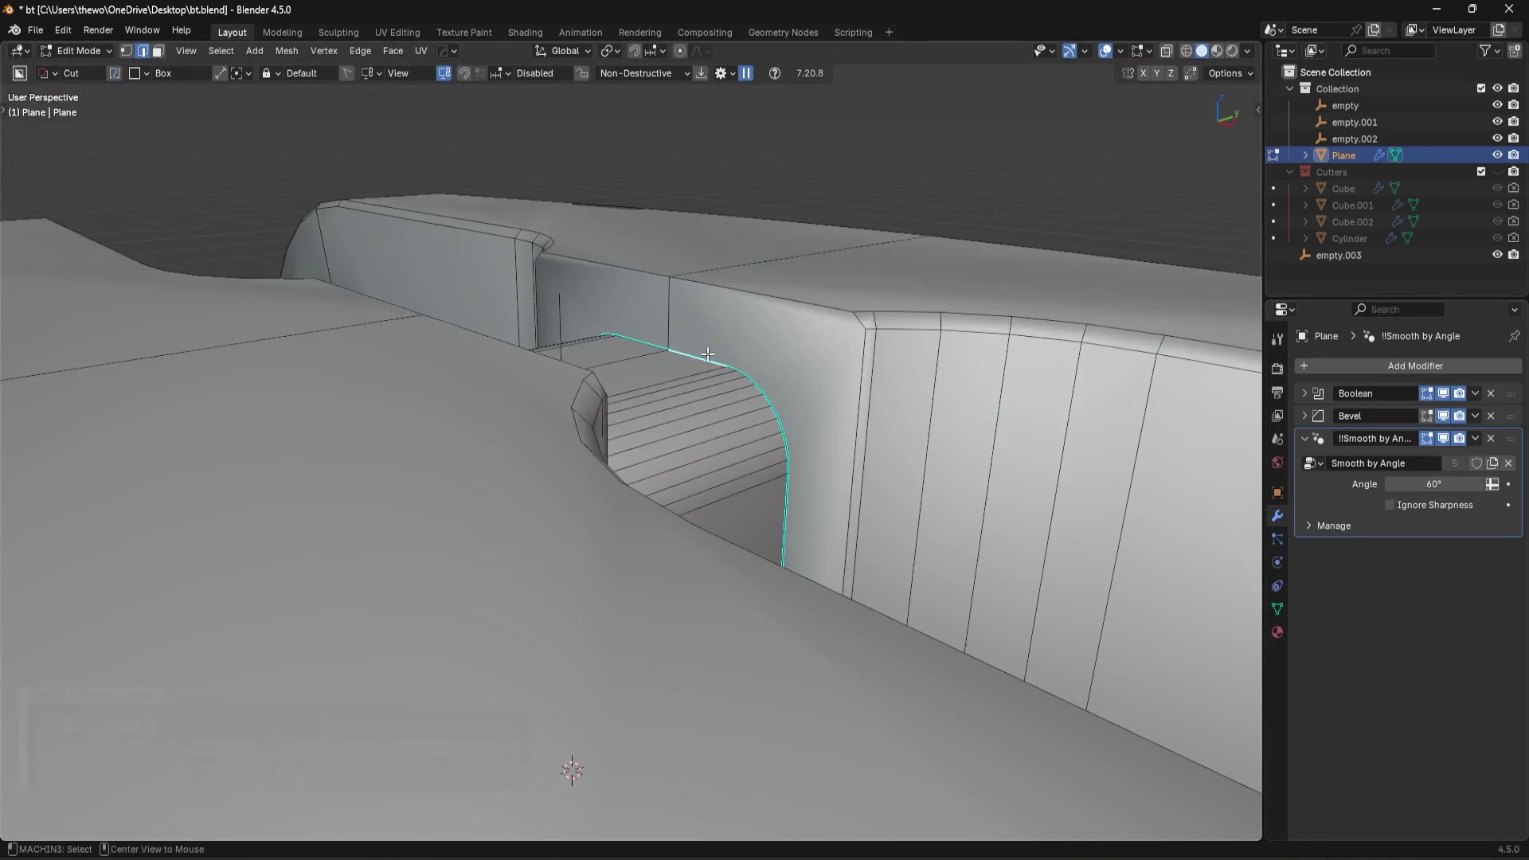
{"action": "left_click", "coordinate": [707, 357], "text": "alt"}
{"action": "middle_click_drag", "start_coordinate": [790, 396], "coordinate": [736, 382]}
{"action": "right_click", "coordinate": [736, 382]}
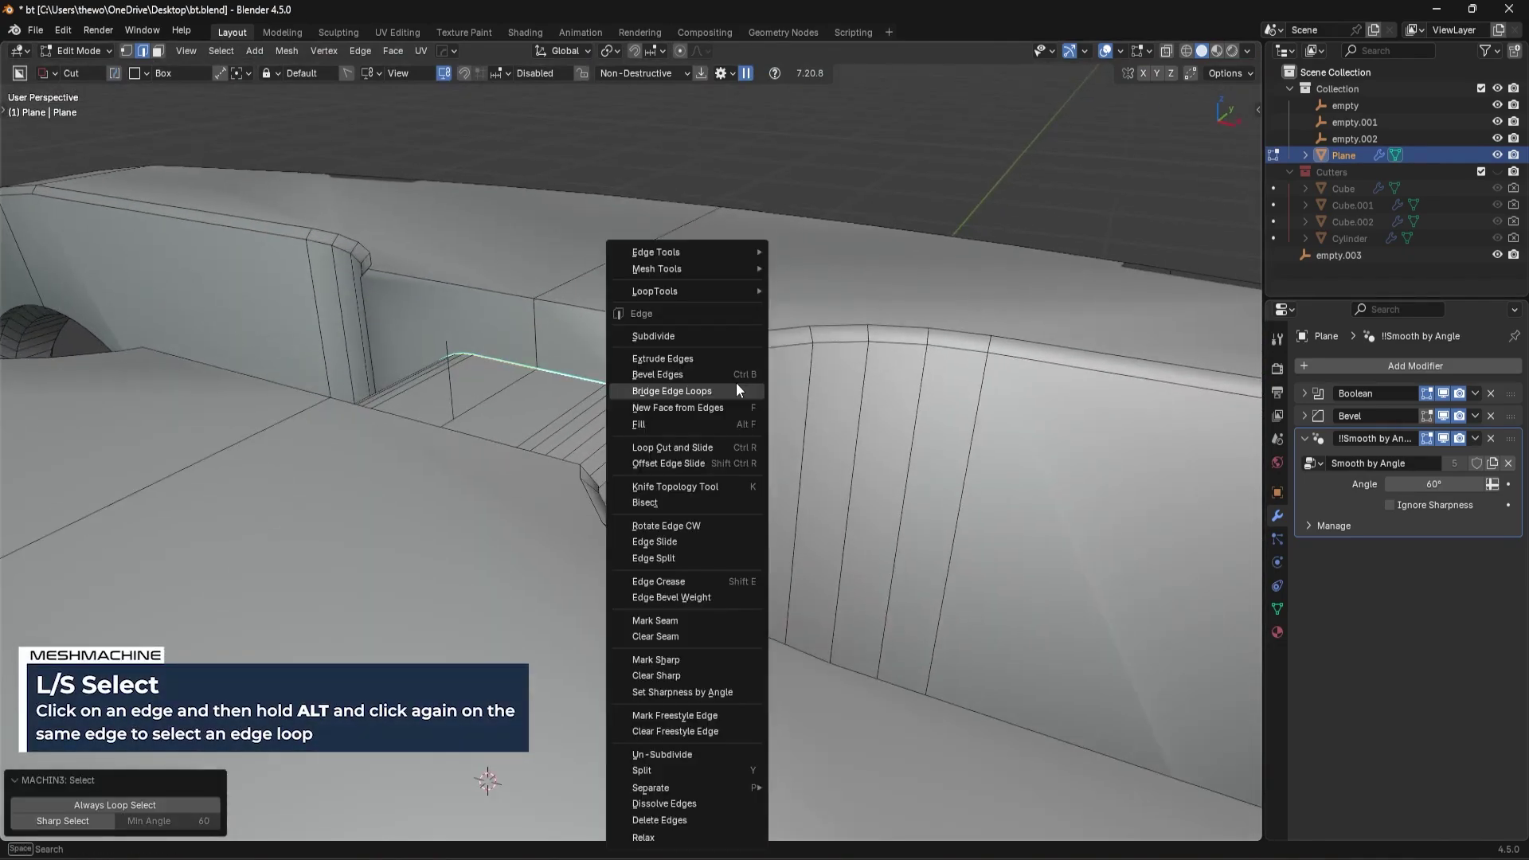
{"action": "left_click", "coordinate": [675, 666]}
Step: Bevel the edge loop around the rounded block with 10 segments and a width of 0.0756 m, and return to Object Mode
{"action": "key", "text": "ctrl+b"}
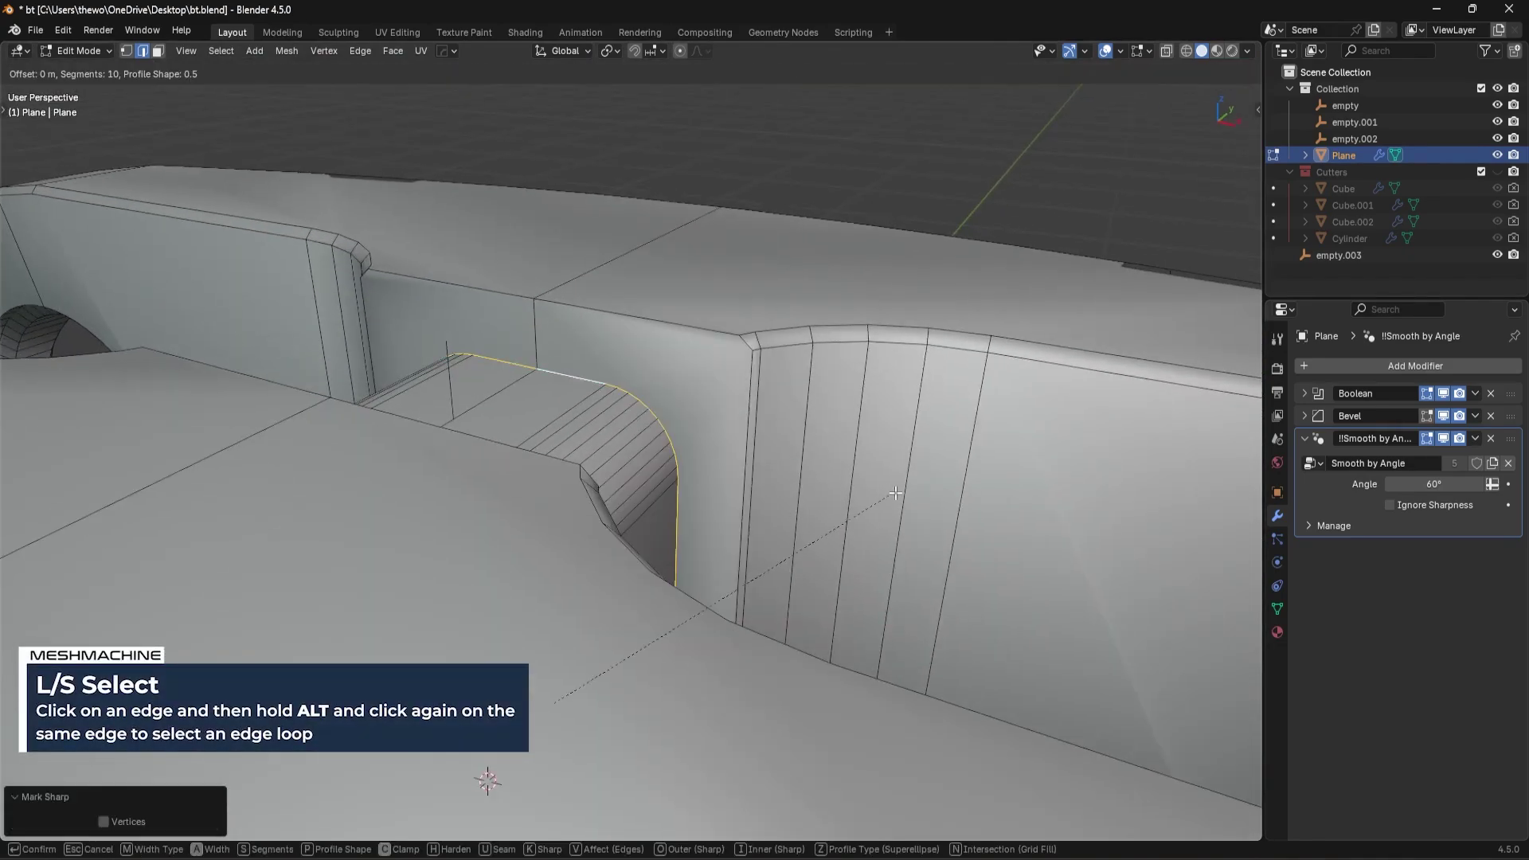
{"action": "left_click", "coordinate": [933, 492]}
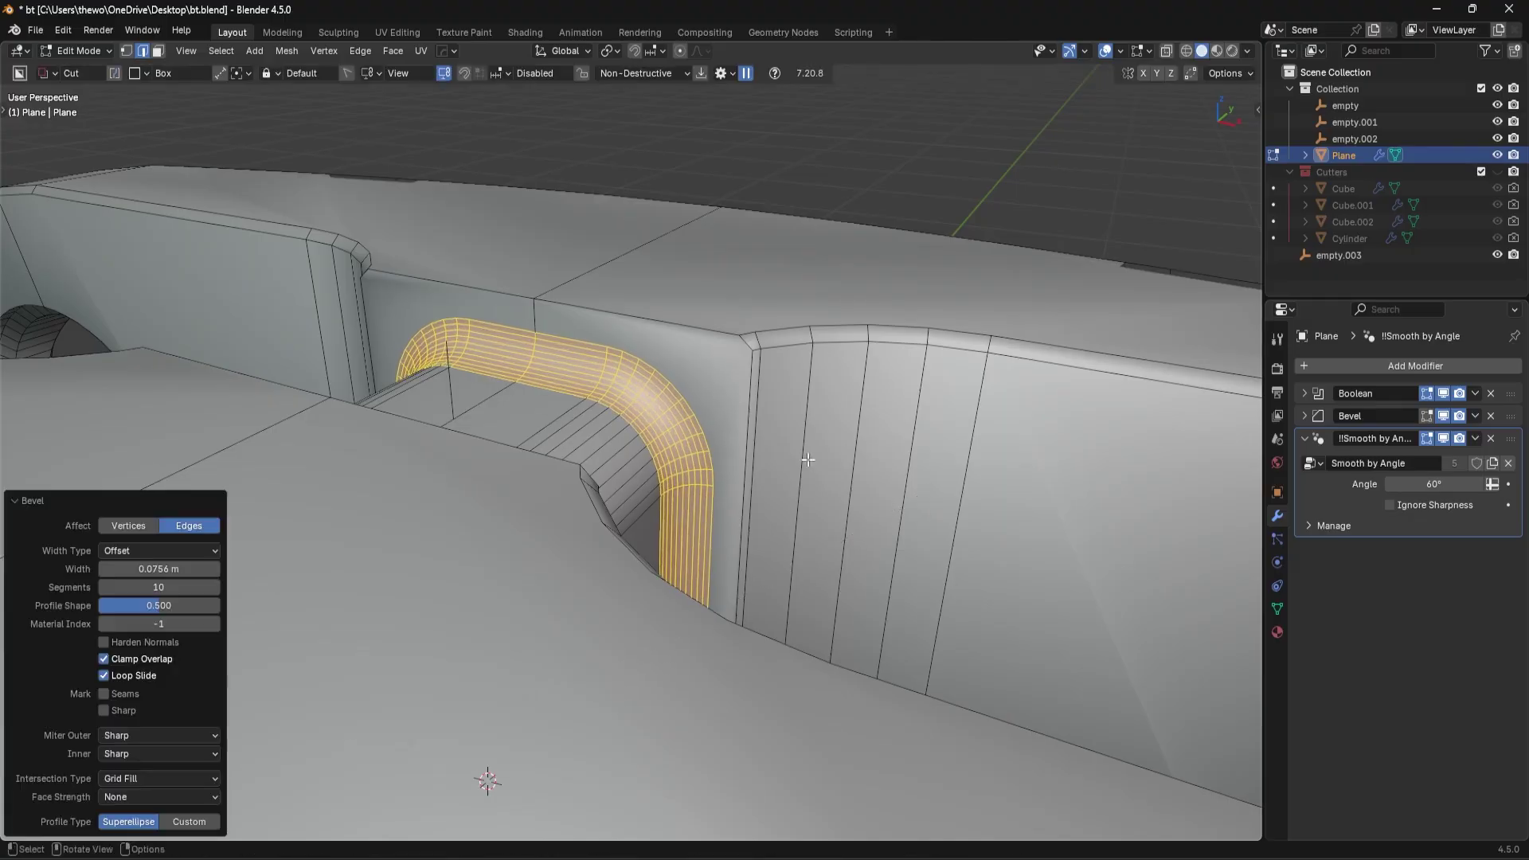
{"action": "middle_click_drag", "start_coordinate": [933, 492], "coordinate": [669, 487]}
{"action": "scroll", "coordinate": [701, 495], "scroll_direction": "down", "scroll_amount": 3}
{"action": "key", "text": "Tab"}
Step: Mirror the body along the global Y axis about the 3D cursor with a mirror modifier, and deselect it
{"action": "key", "text": "alt+x"}
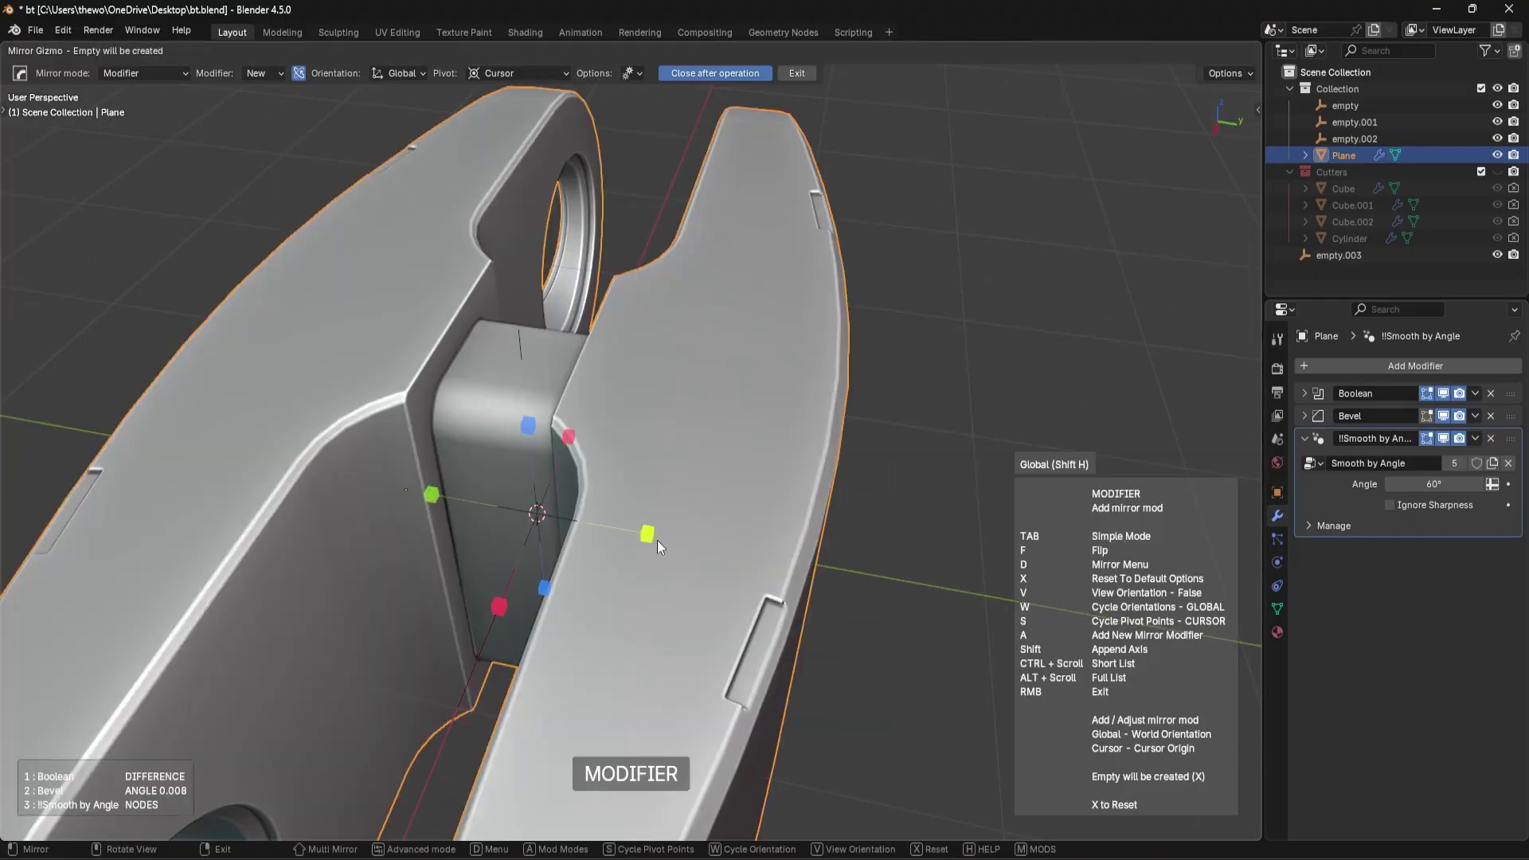
{"action": "left_click", "coordinate": [654, 539]}
{"action": "scroll", "coordinate": [682, 432], "scroll_direction": "down", "scroll_amount": 2}
{"action": "middle_click_drag", "start_coordinate": [683, 435], "coordinate": [800, 590]}
{"action": "key", "text": "alt+a"}
{"action": "middle_click_drag", "start_coordinate": [632, 496], "coordinate": [745, 472]}
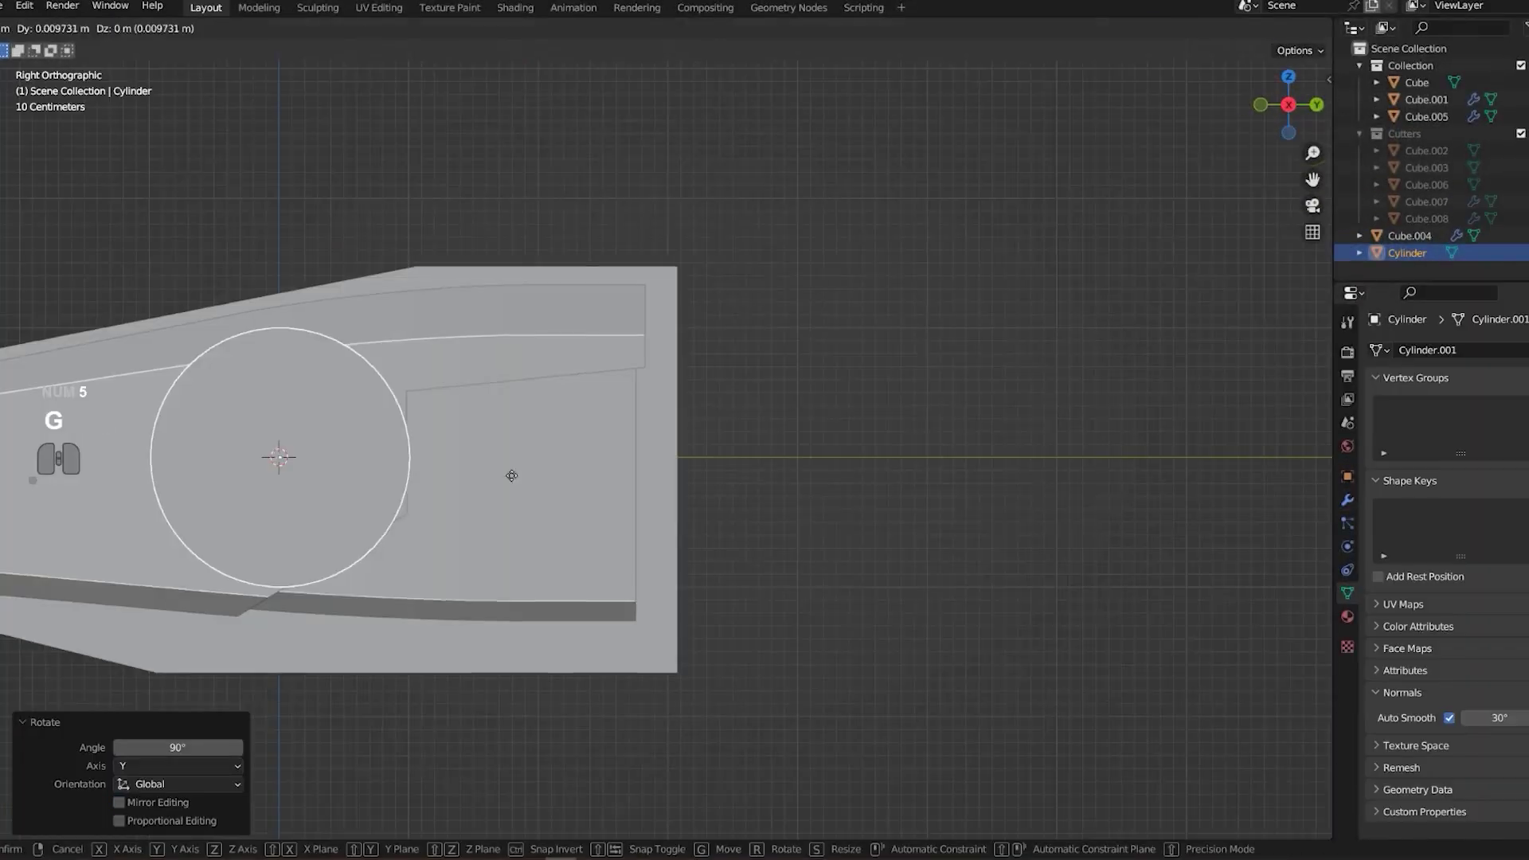
{"action": "key", "text": "ctrl+b"}
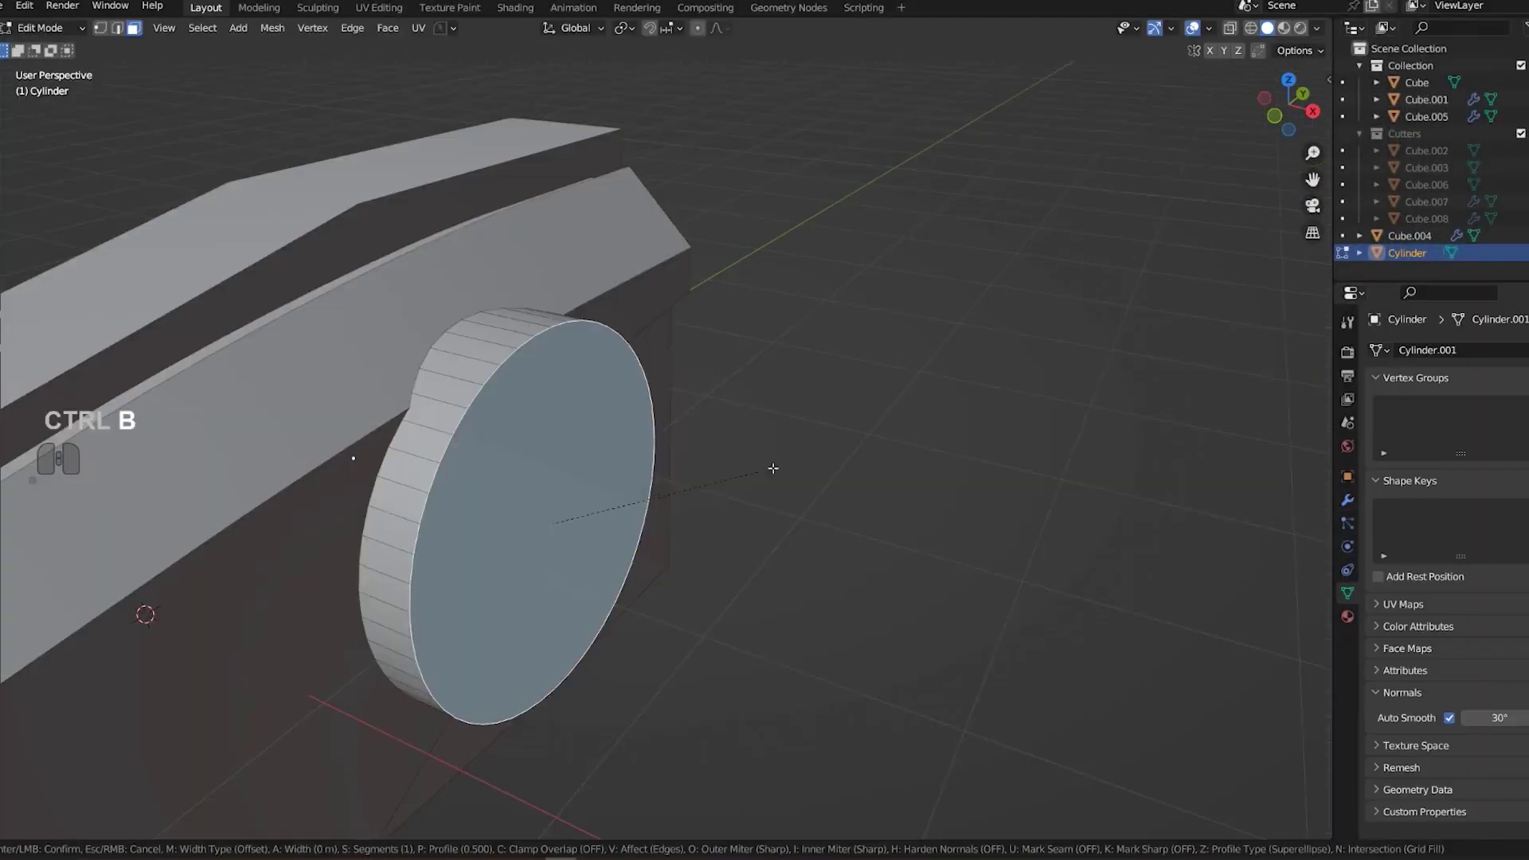
{"action": "left_click", "coordinate": [1037, 515]}
{"action": "key", "text": "e"}
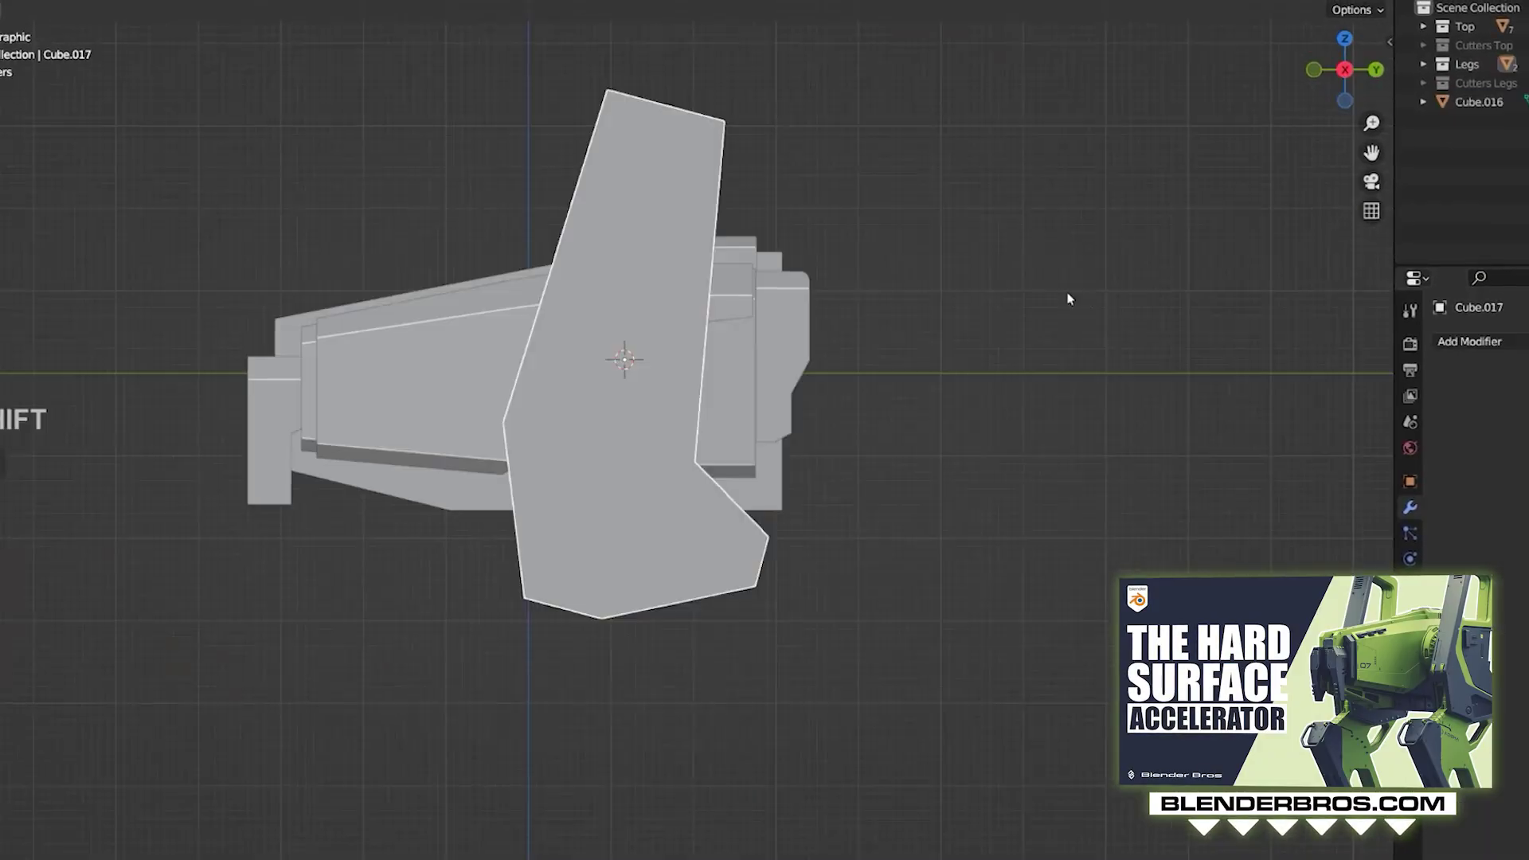
{"action": "key", "text": "r"}
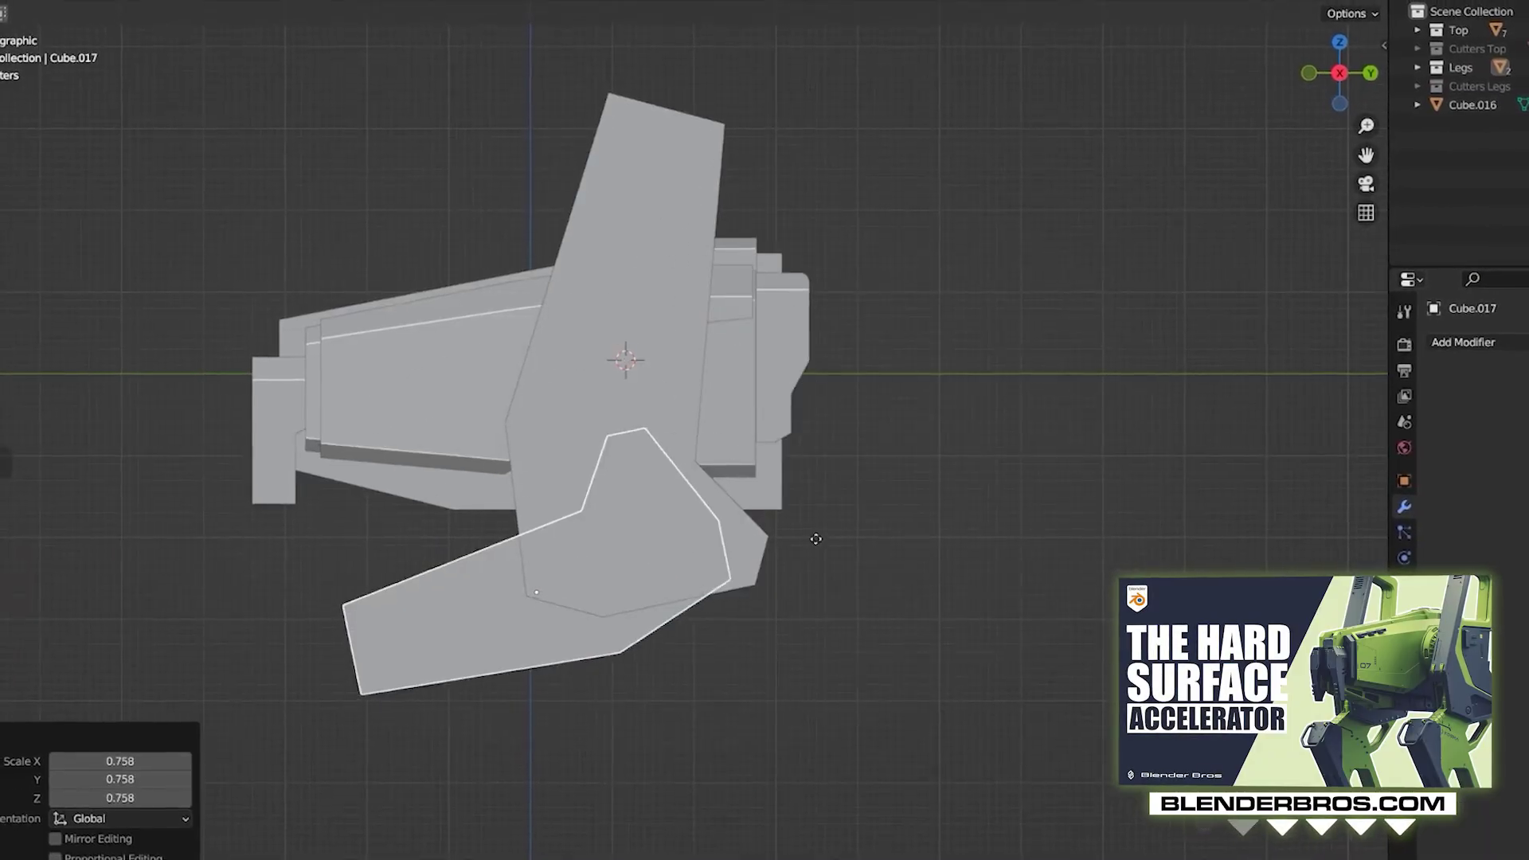